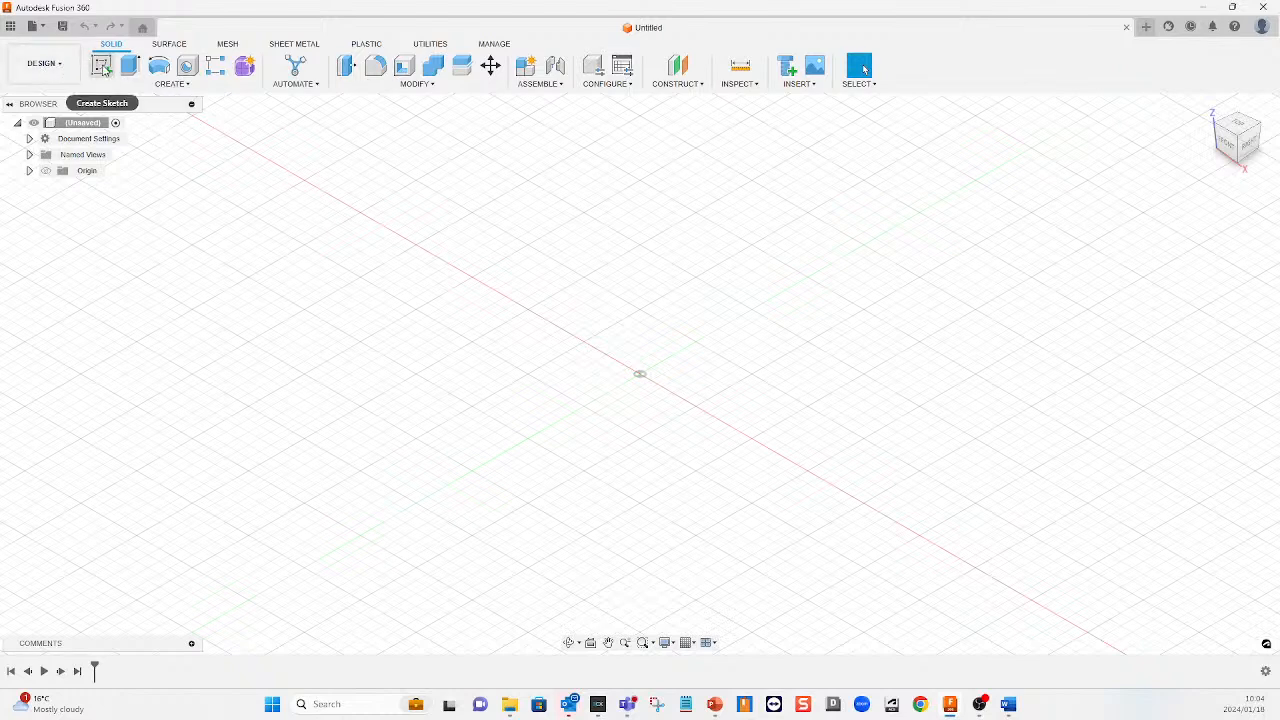
Create a new sketch on the front (XZ) origin plane
{"action": "left_click", "coordinate": [103, 68]}
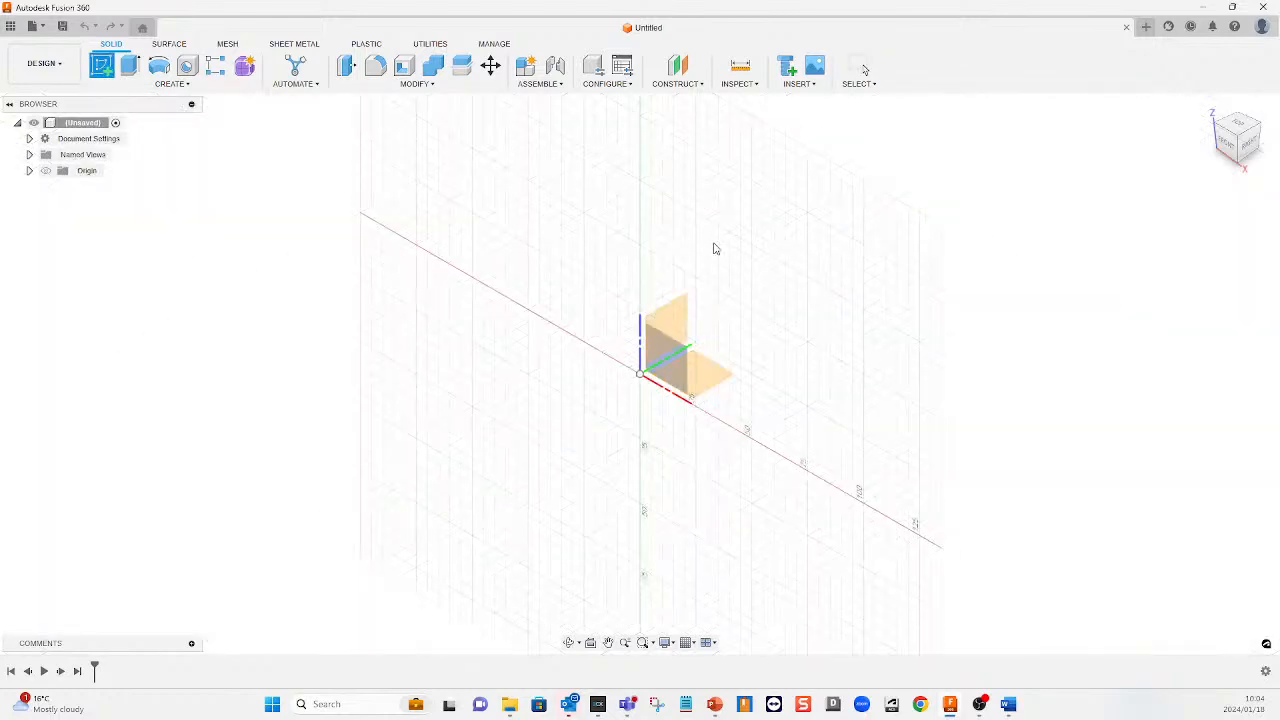
{"action": "left_click", "coordinate": [672, 368]}
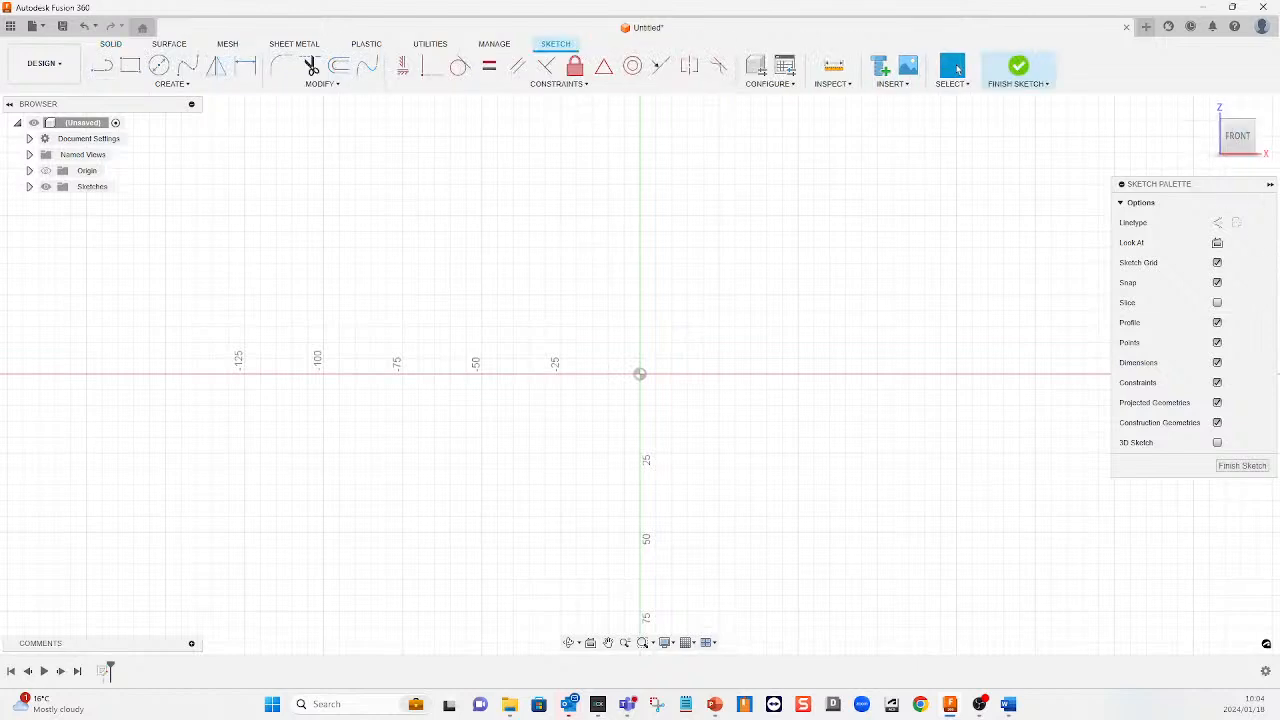
Sketch a two-point rectangle about 75 mm wide and 50 mm high, up and to the left of the origin
{"action": "left_click", "coordinate": [164, 87]}
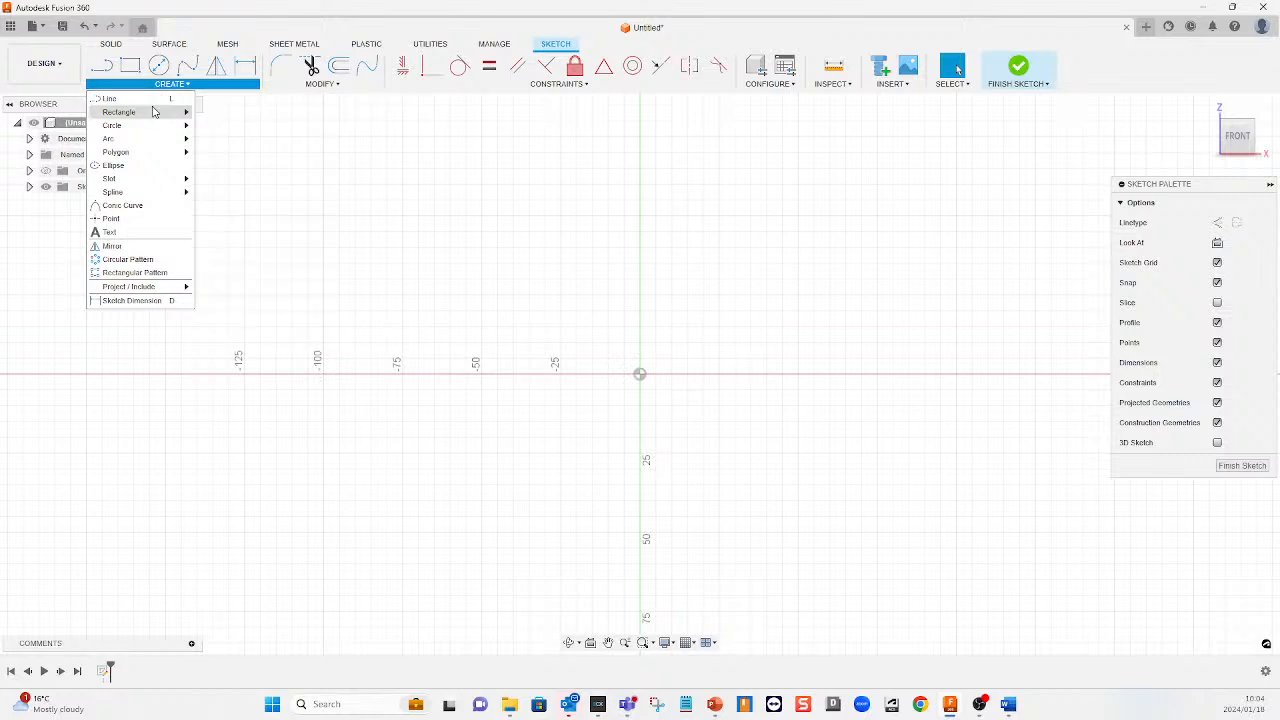
{"action": "mouse_move", "coordinate": [151, 114]}
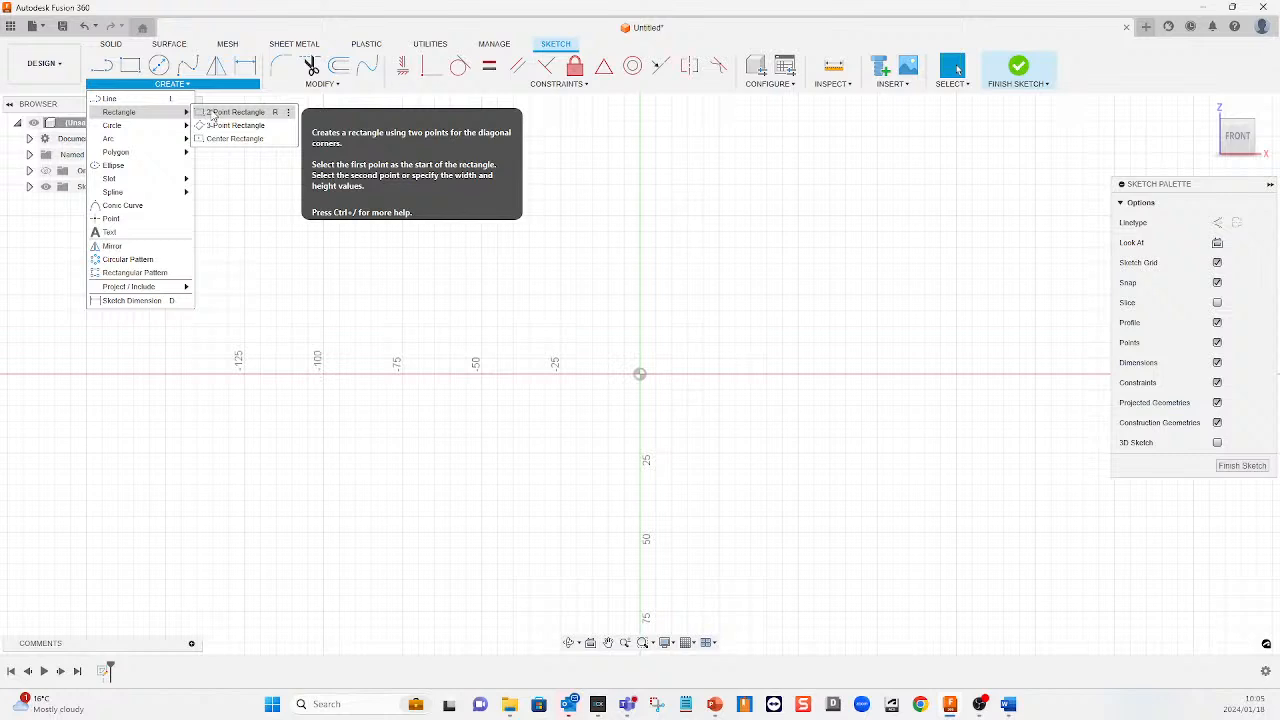
{"action": "left_click", "coordinate": [214, 114]}
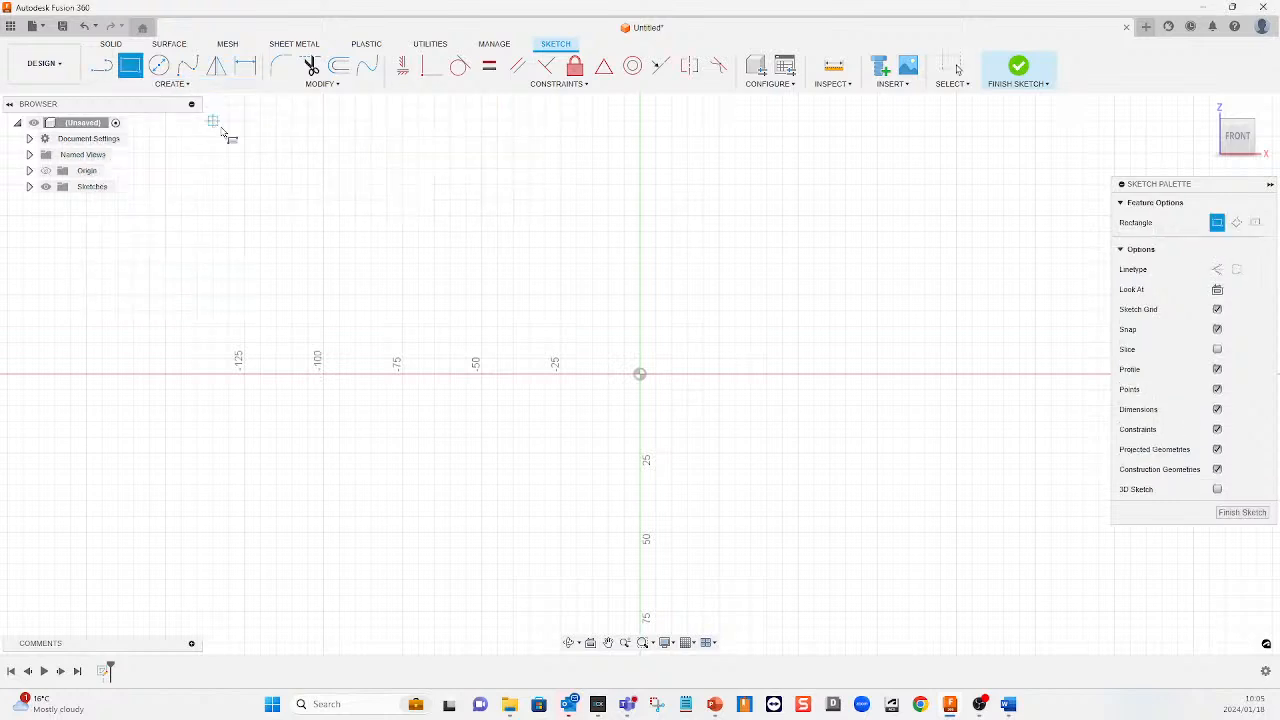
{"action": "left_click", "coordinate": [323, 136]}
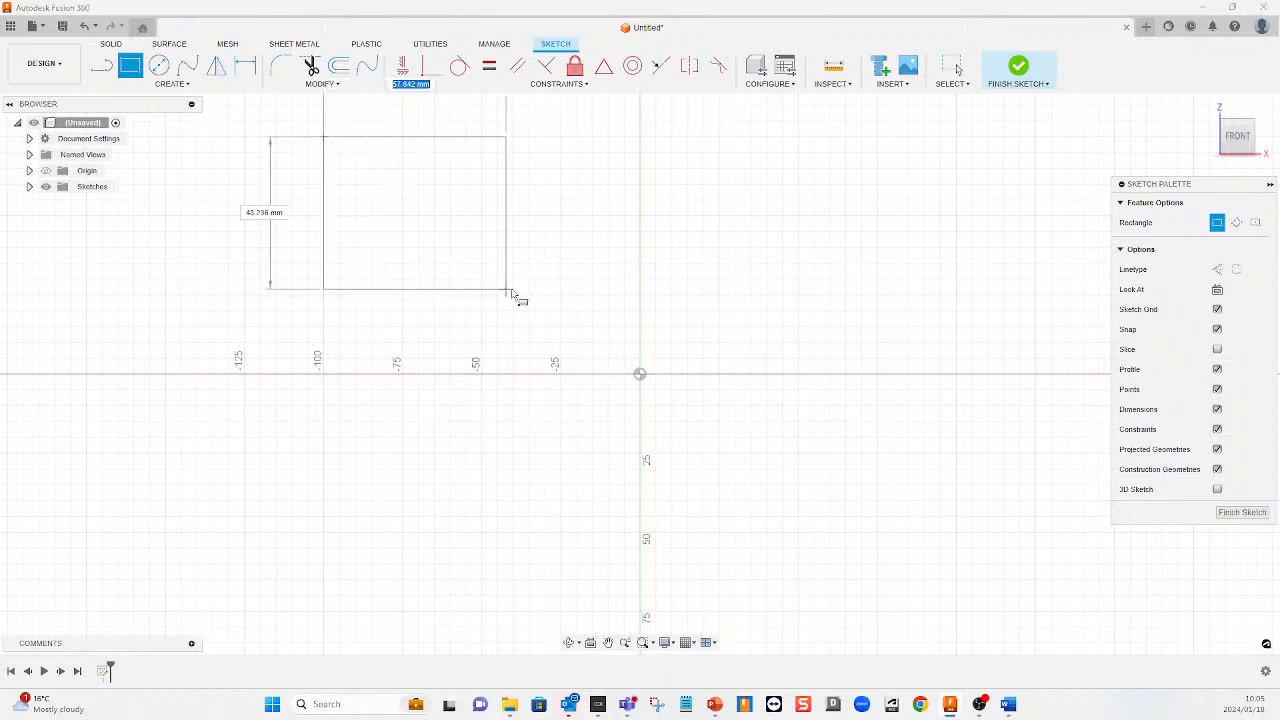
{"action": "left_click", "coordinate": [561, 296]}
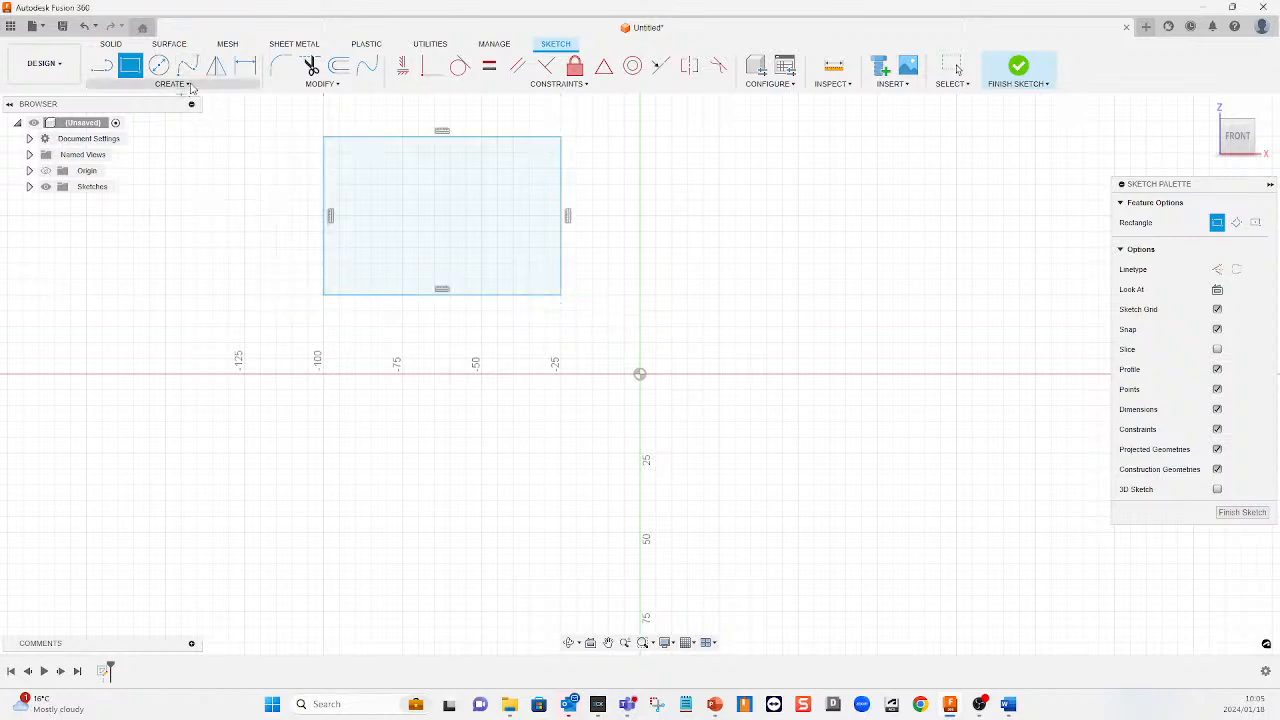
Sketch a three-point rectangle about 52 mm wide and 40 mm high, up and to the right of the origin
{"action": "left_click", "coordinate": [172, 83]}
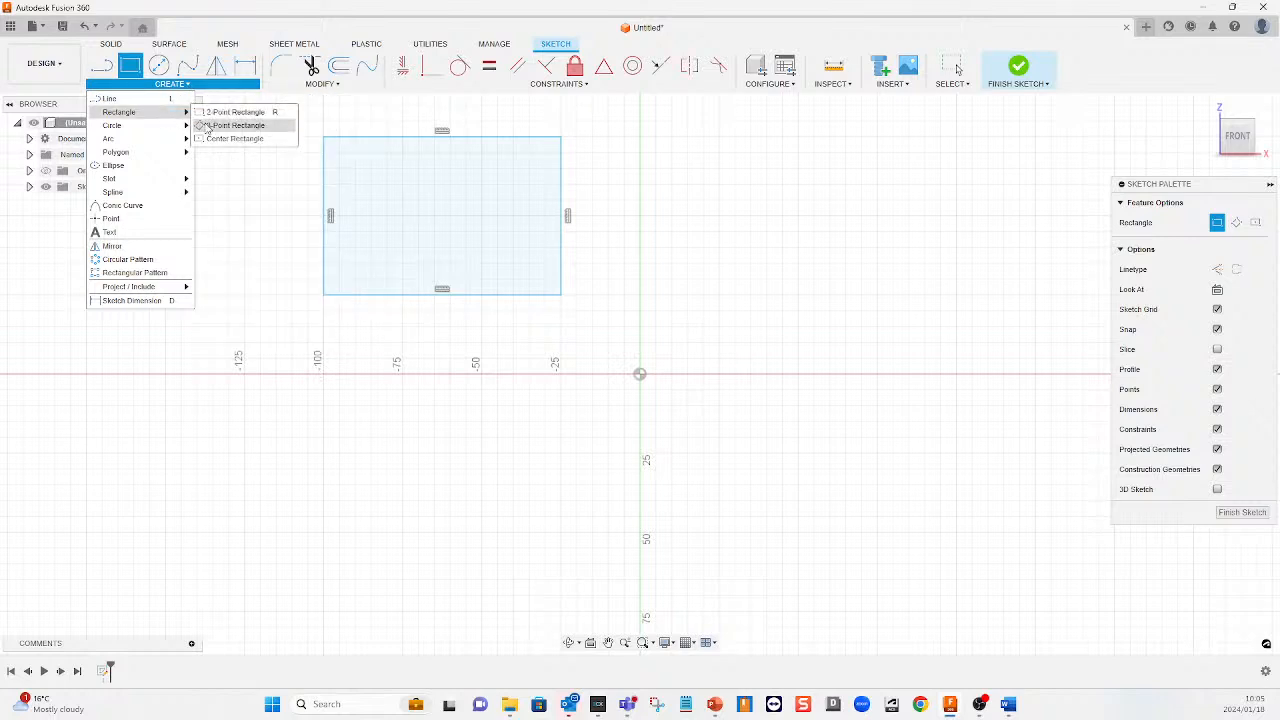
{"action": "left_click", "coordinate": [232, 125]}
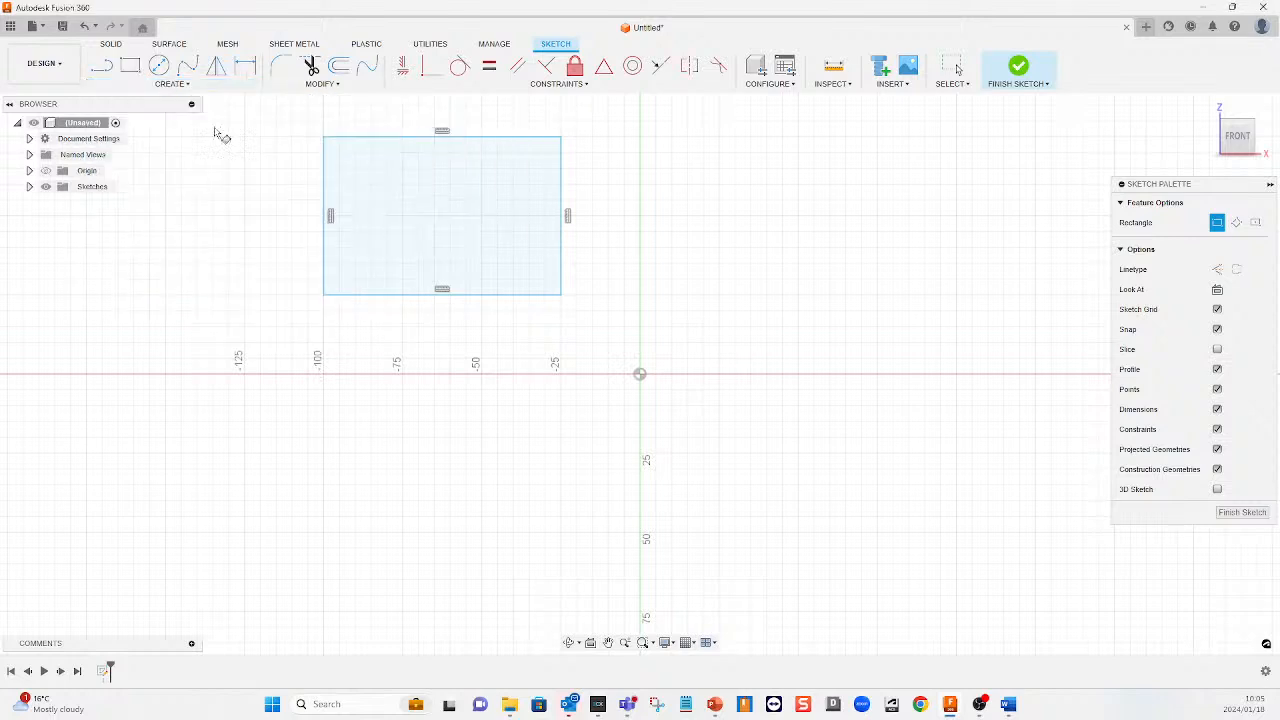
{"action": "left_click", "coordinate": [729, 296]}
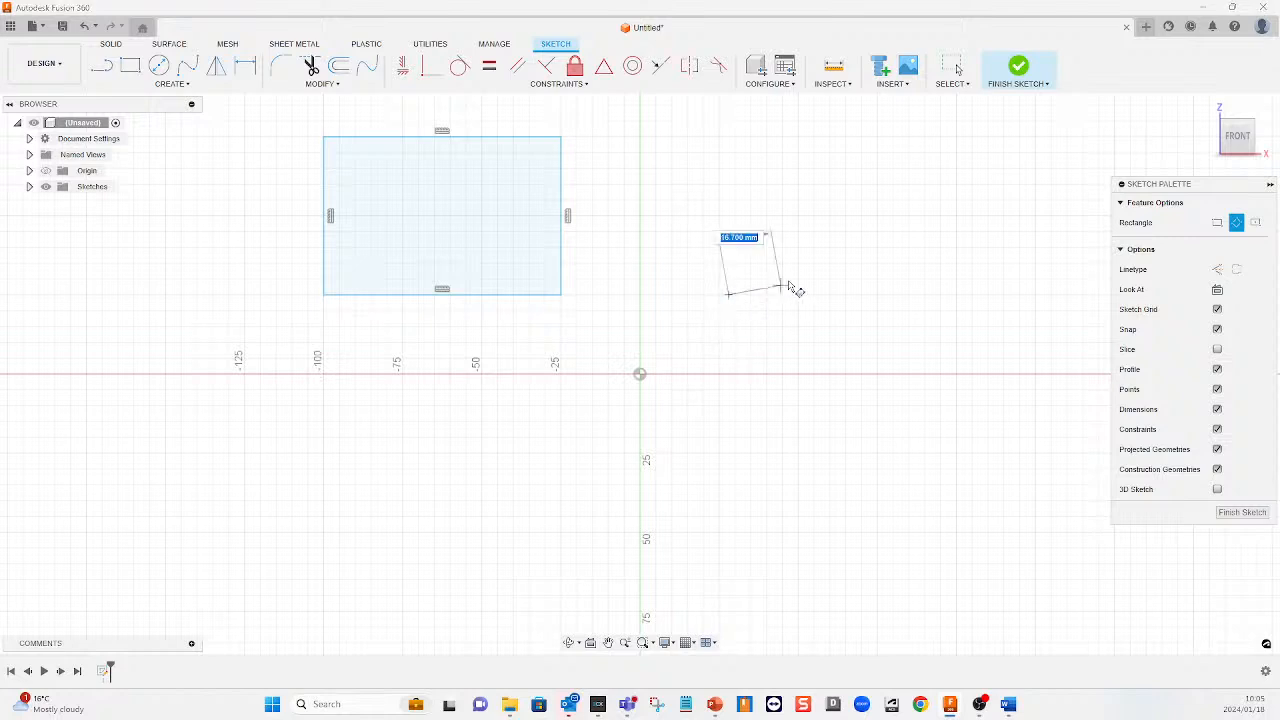
{"action": "left_click", "coordinate": [892, 294]}
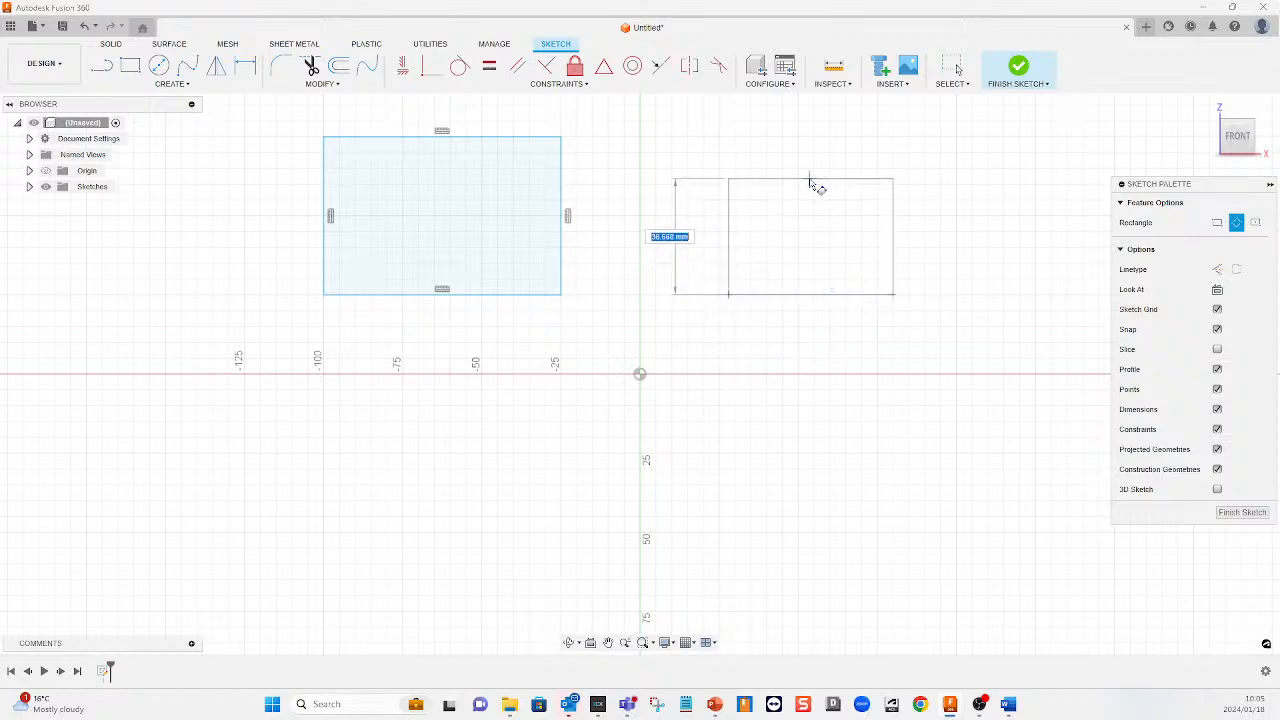
{"action": "left_click", "coordinate": [845, 169]}
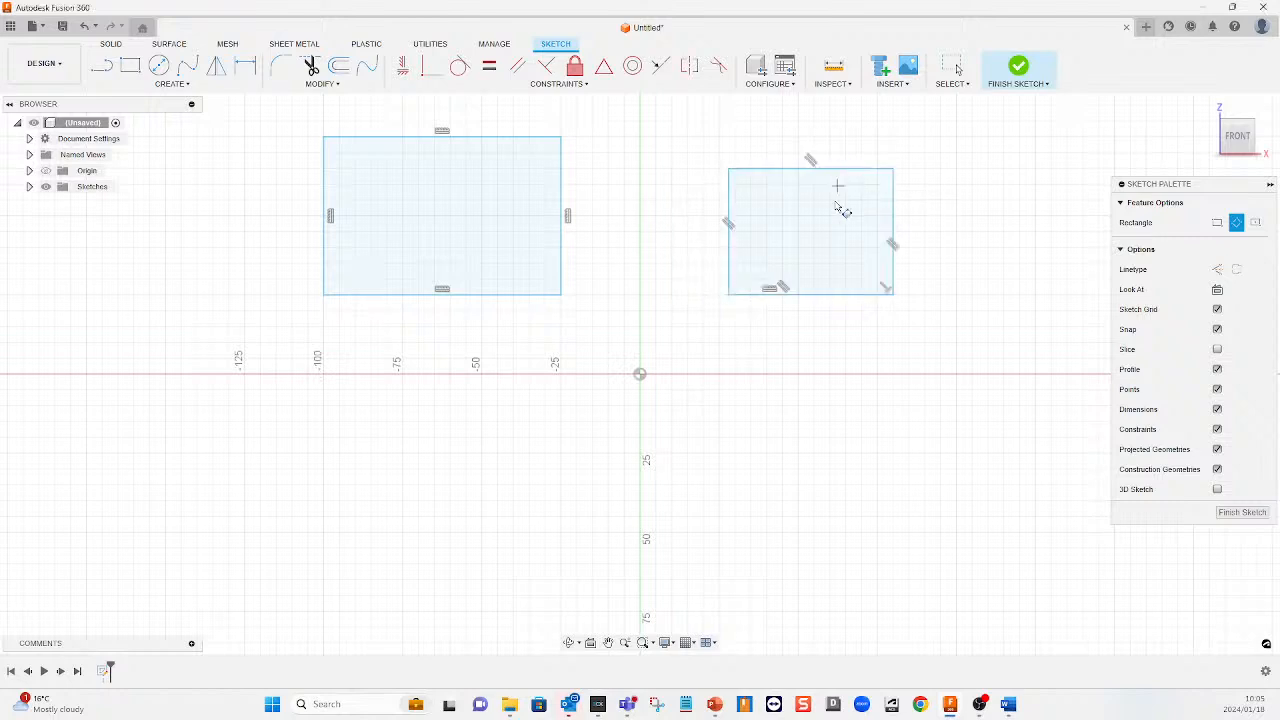
Sketch a center rectangle about 75 mm wide and 51 mm high, centred on the origin
{"action": "left_click", "coordinate": [176, 86]}
{"action": "mouse_move", "coordinate": [158, 113]}
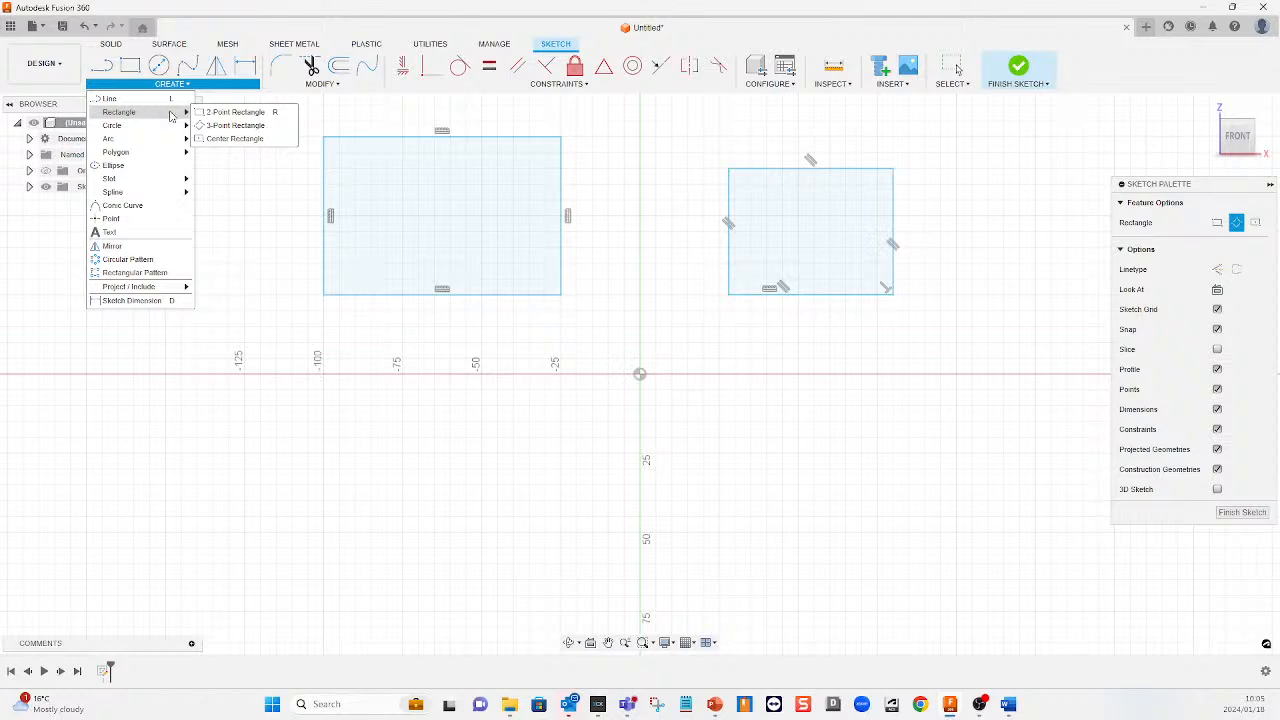
{"action": "left_click", "coordinate": [236, 139]}
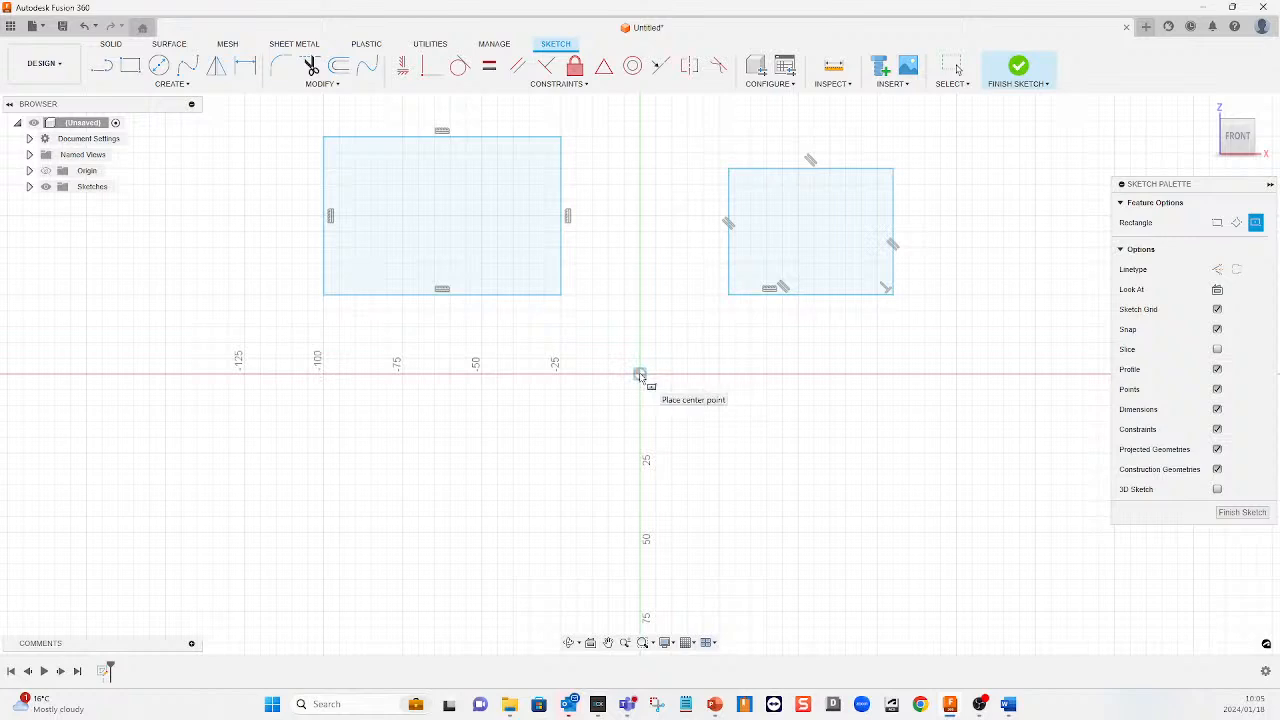
{"action": "left_click", "coordinate": [640, 374]}
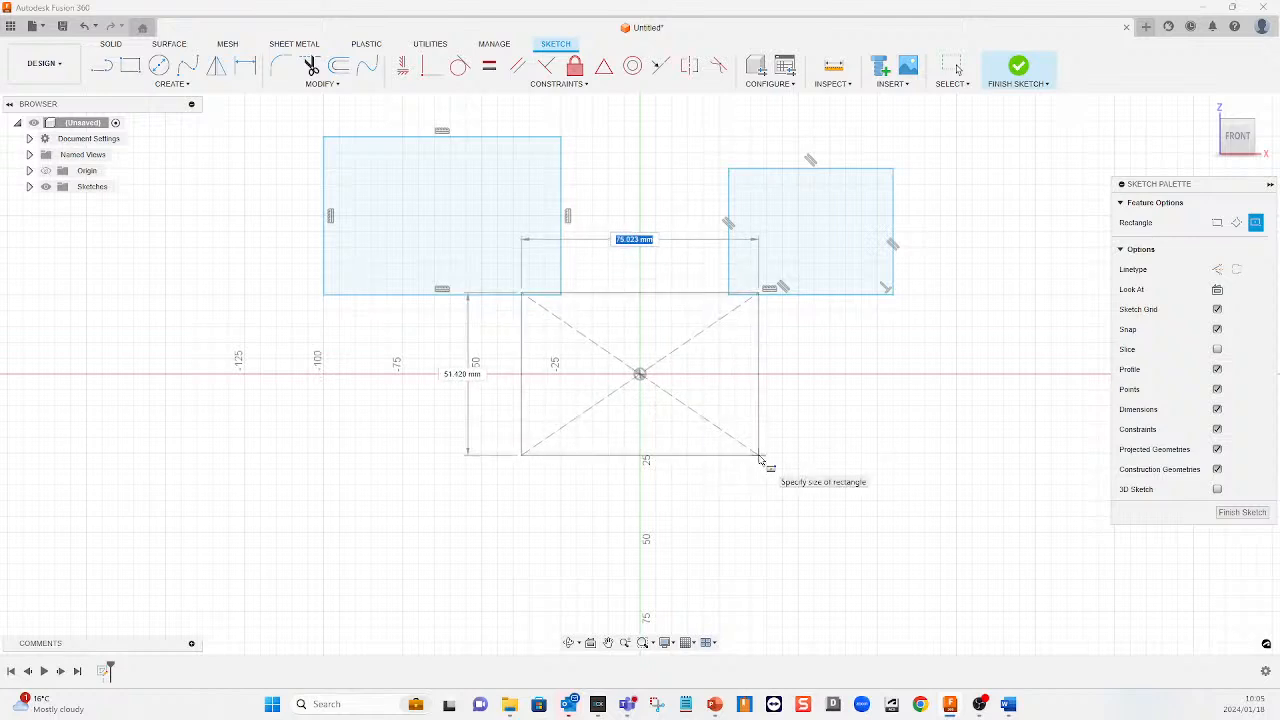
{"action": "left_click", "coordinate": [759, 456]}
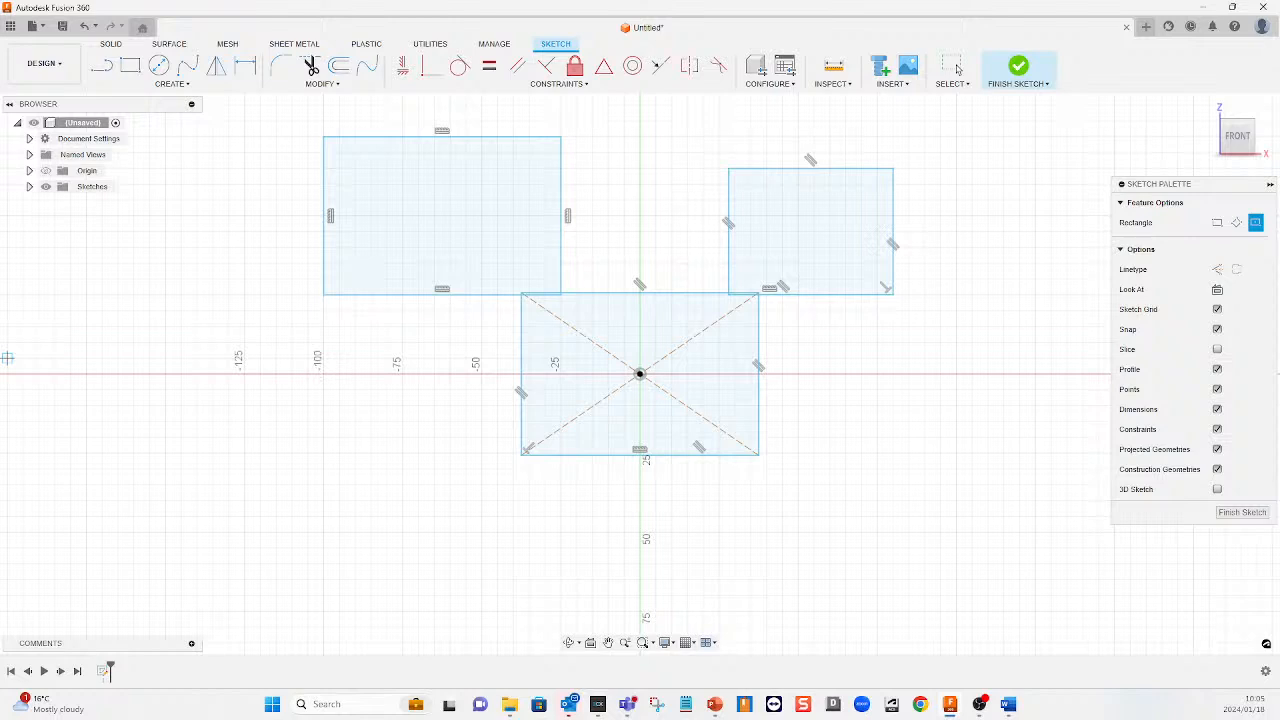
{"action": "key", "text": "Escape"}
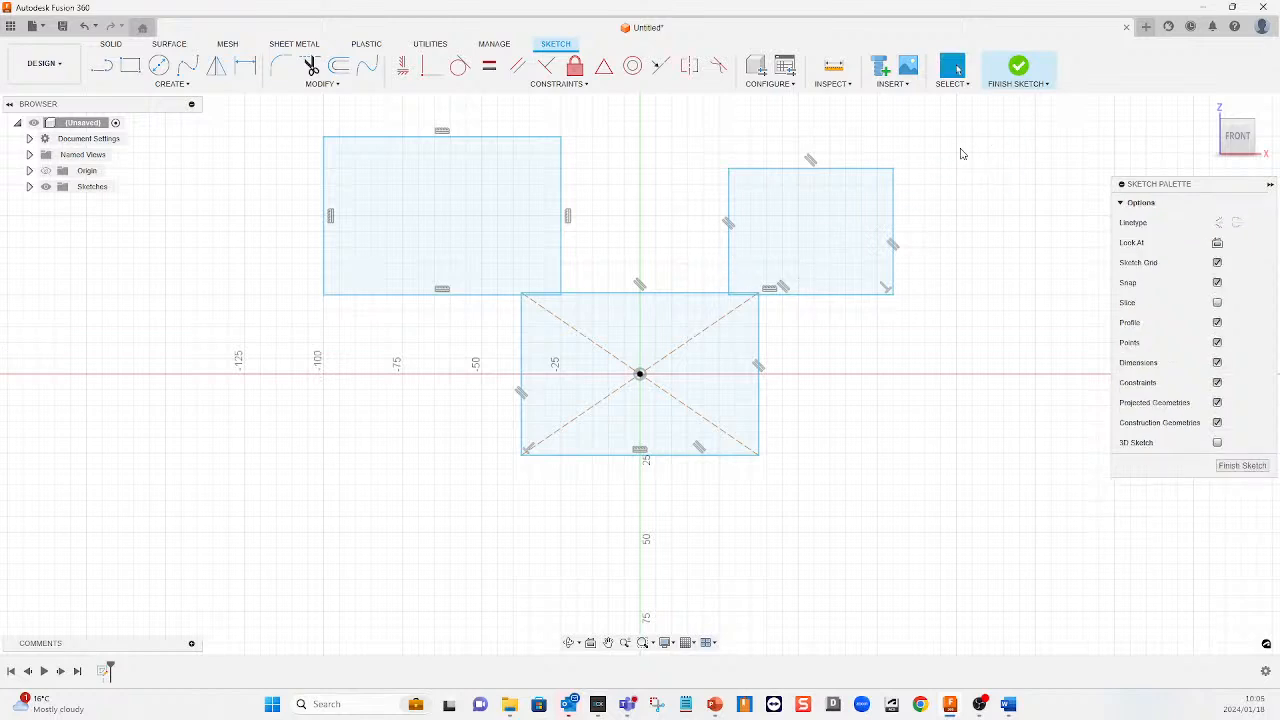
Delete all three practice rectangles from the sketch
{"action": "left_click_drag", "start_coordinate": [962, 153], "coordinate": [626, 313]}
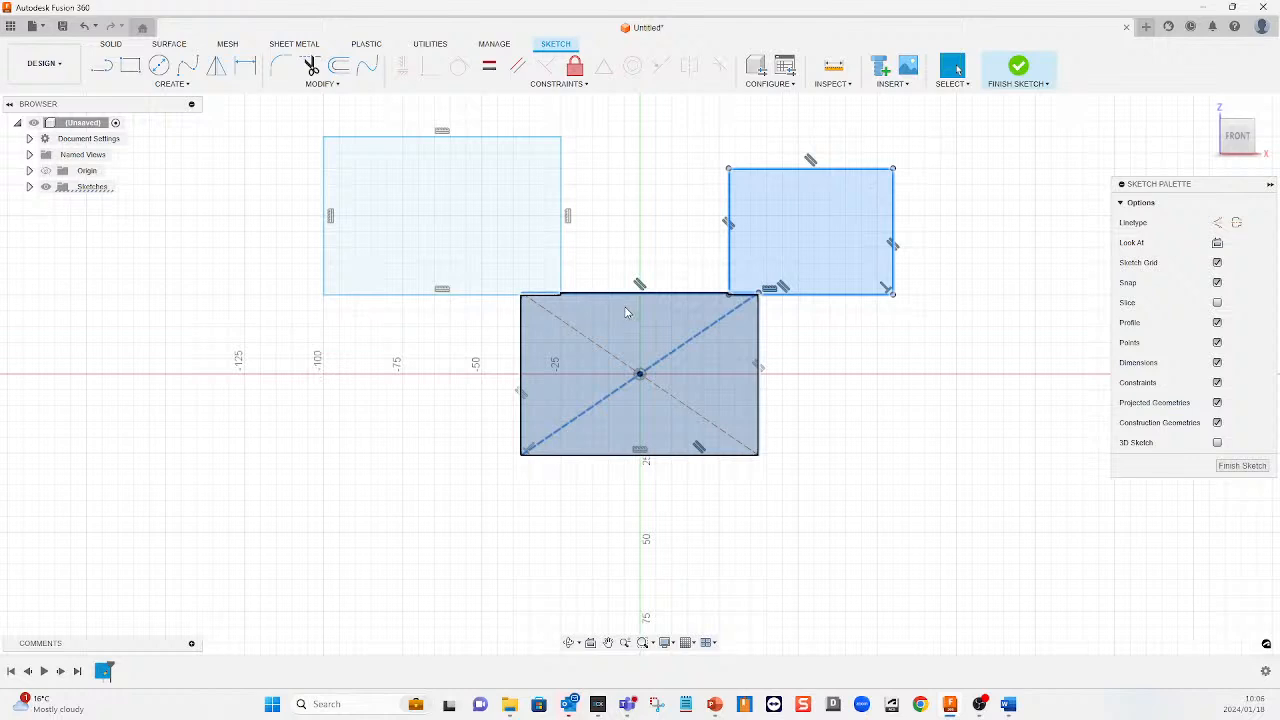
{"action": "key", "text": "Delete"}
{"action": "left_click_drag", "start_coordinate": [600, 166], "coordinate": [470, 300]}
{"action": "key", "text": "Delete"}
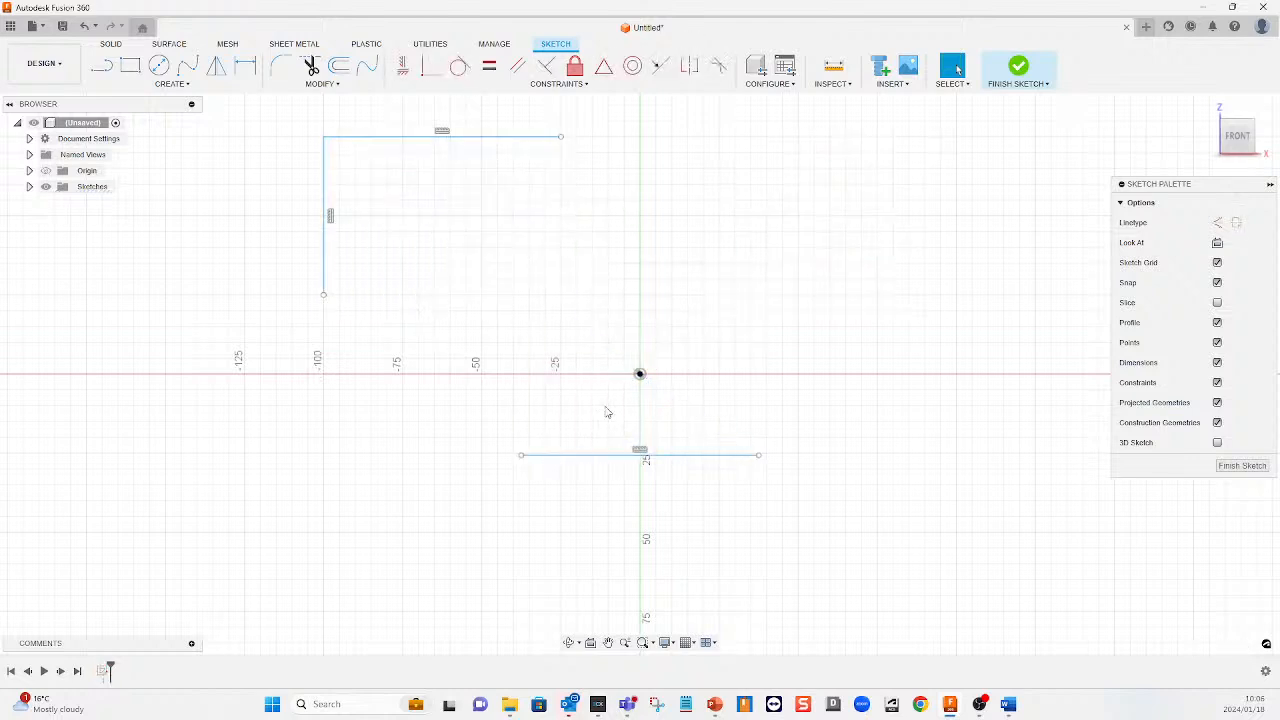
{"action": "left_click_drag", "start_coordinate": [607, 412], "coordinate": [563, 524]}
{"action": "key", "text": "Delete"}
{"action": "mouse_move", "coordinate": [588, 125]}
{"action": "left_mouse_down"}
{"action": "mouse_move", "coordinate": [477, 208]}
{"action": "mouse_move", "coordinate": [231, 295]}
{"action": "left_mouse_up"}
{"action": "key", "text": "Delete"}
Sketch a center rectangle 200 mm wide and 150 mm high, centred on the origin
{"action": "left_click", "coordinate": [186, 84]}
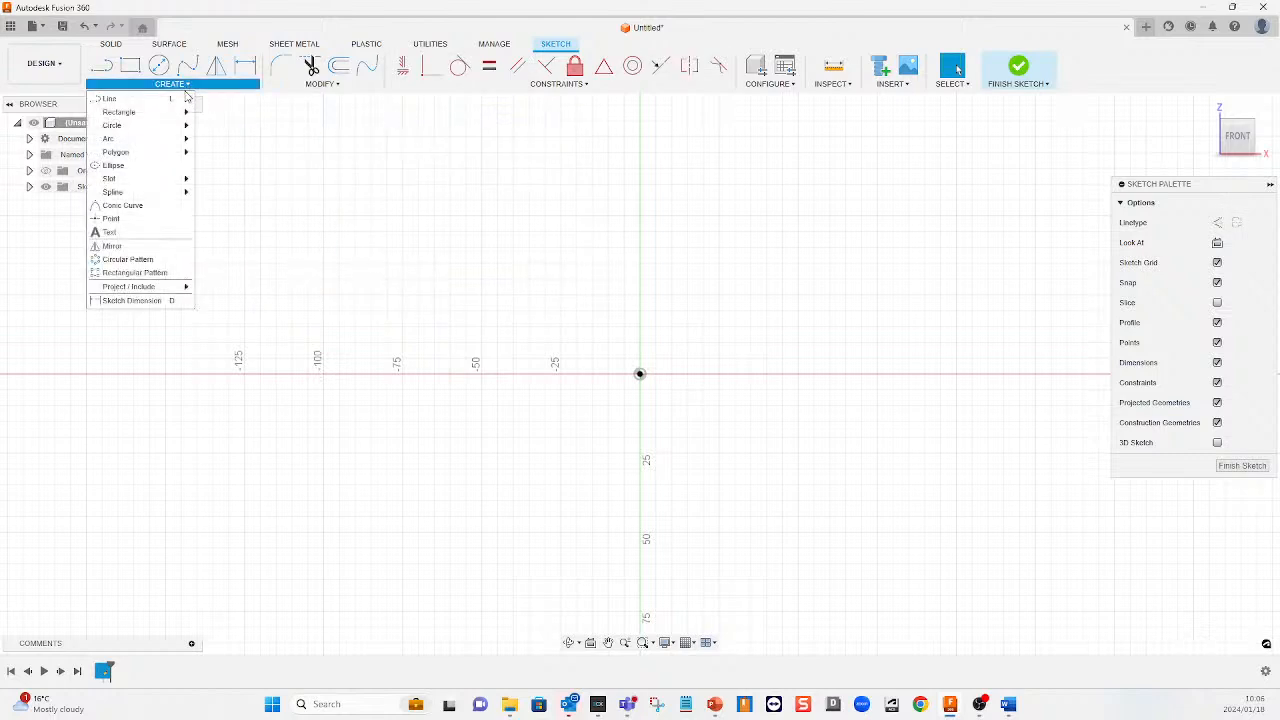
{"action": "mouse_move", "coordinate": [176, 113]}
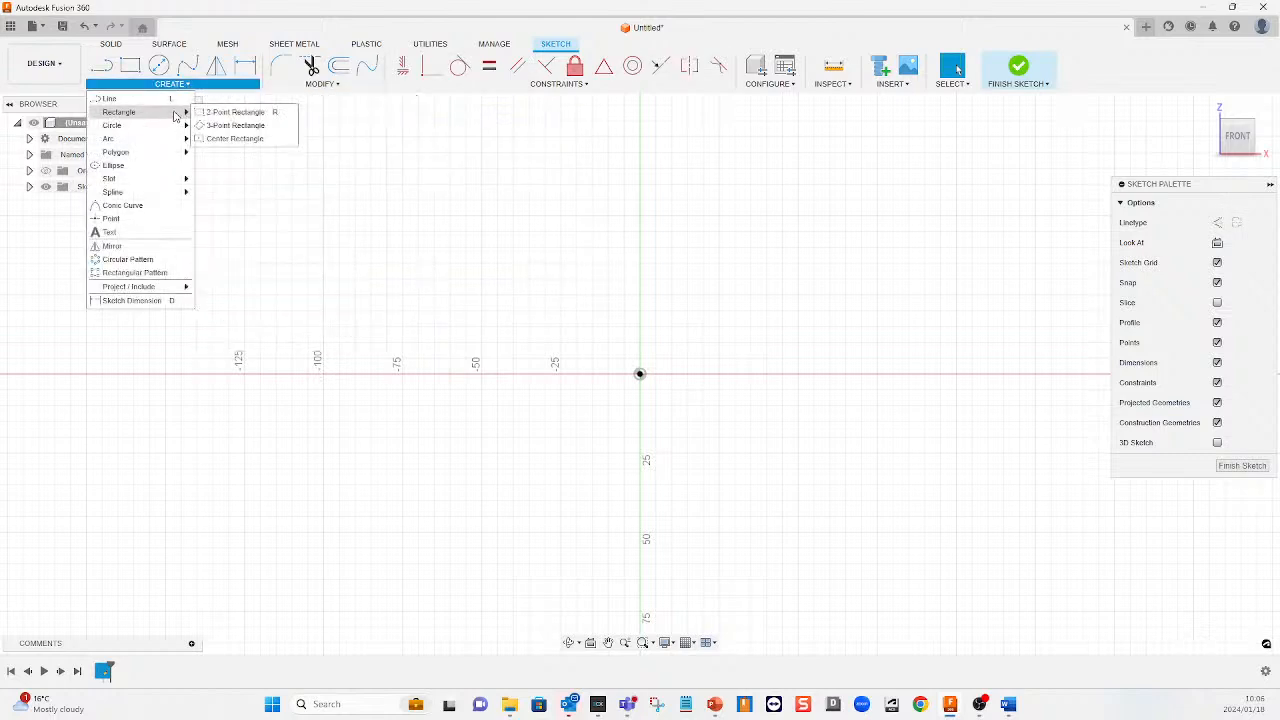
{"action": "left_click", "coordinate": [234, 138]}
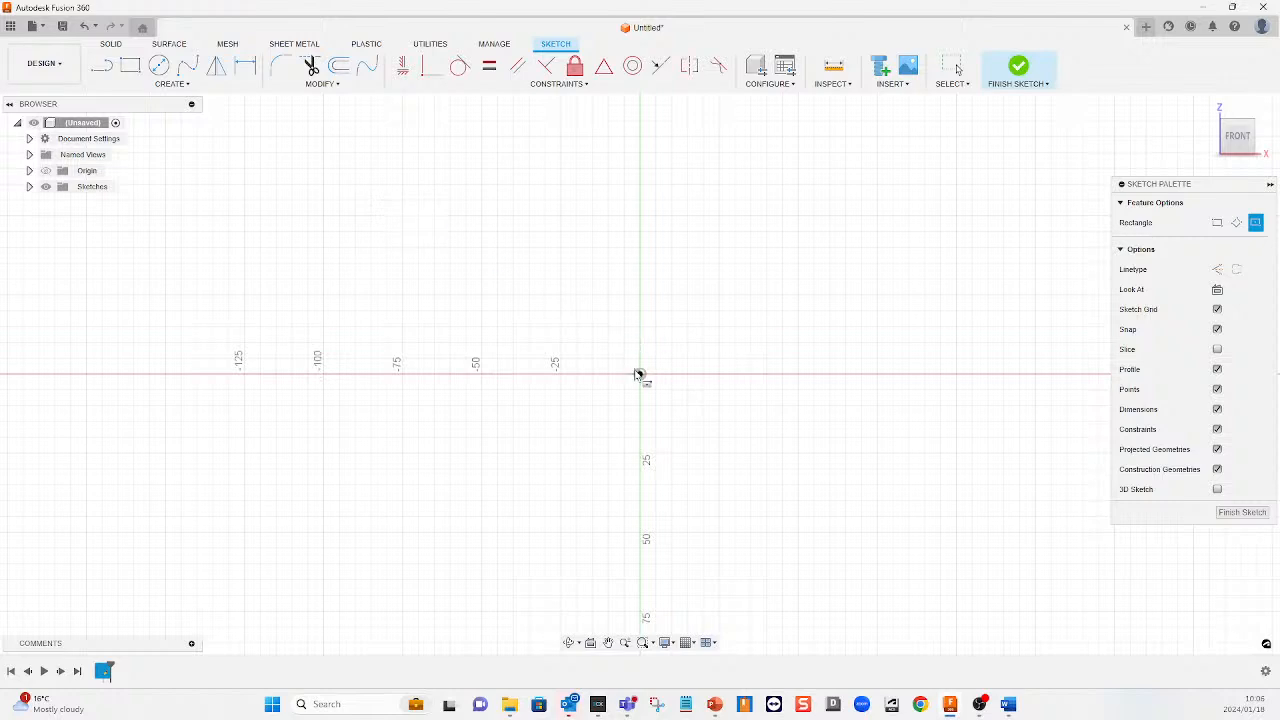
{"action": "left_click", "coordinate": [640, 375]}
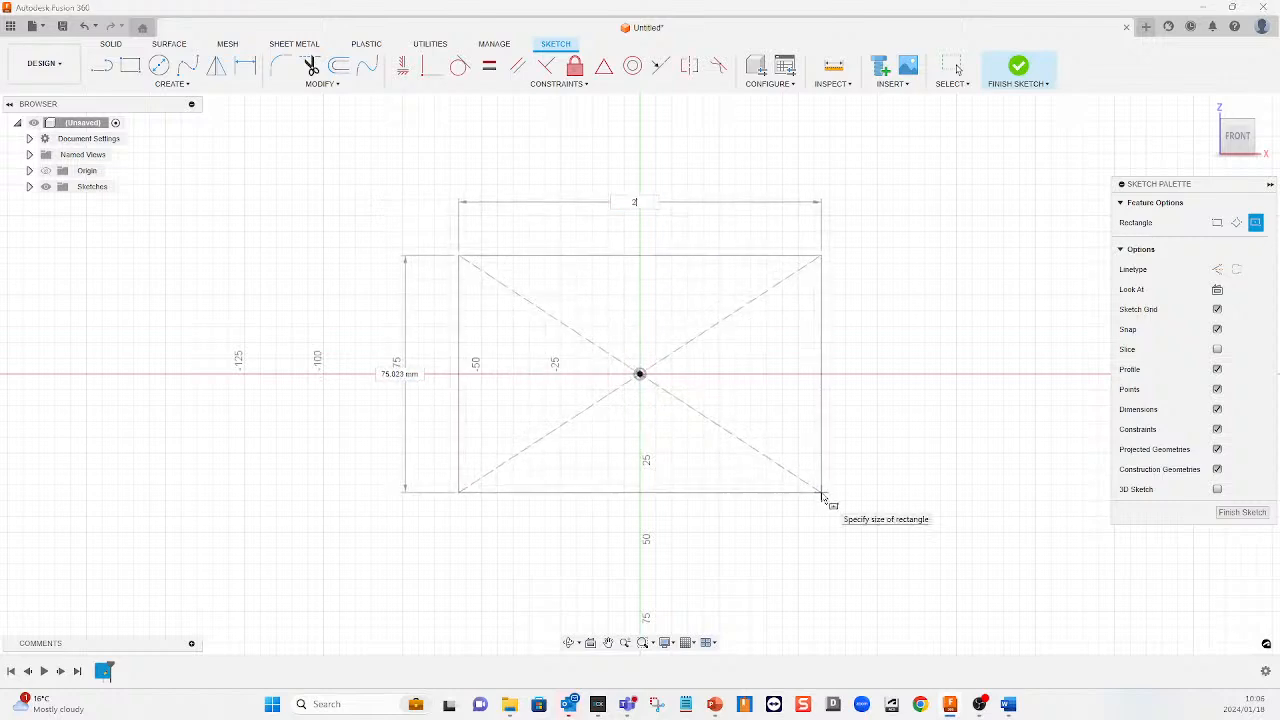
{"action": "type", "text": "200"}
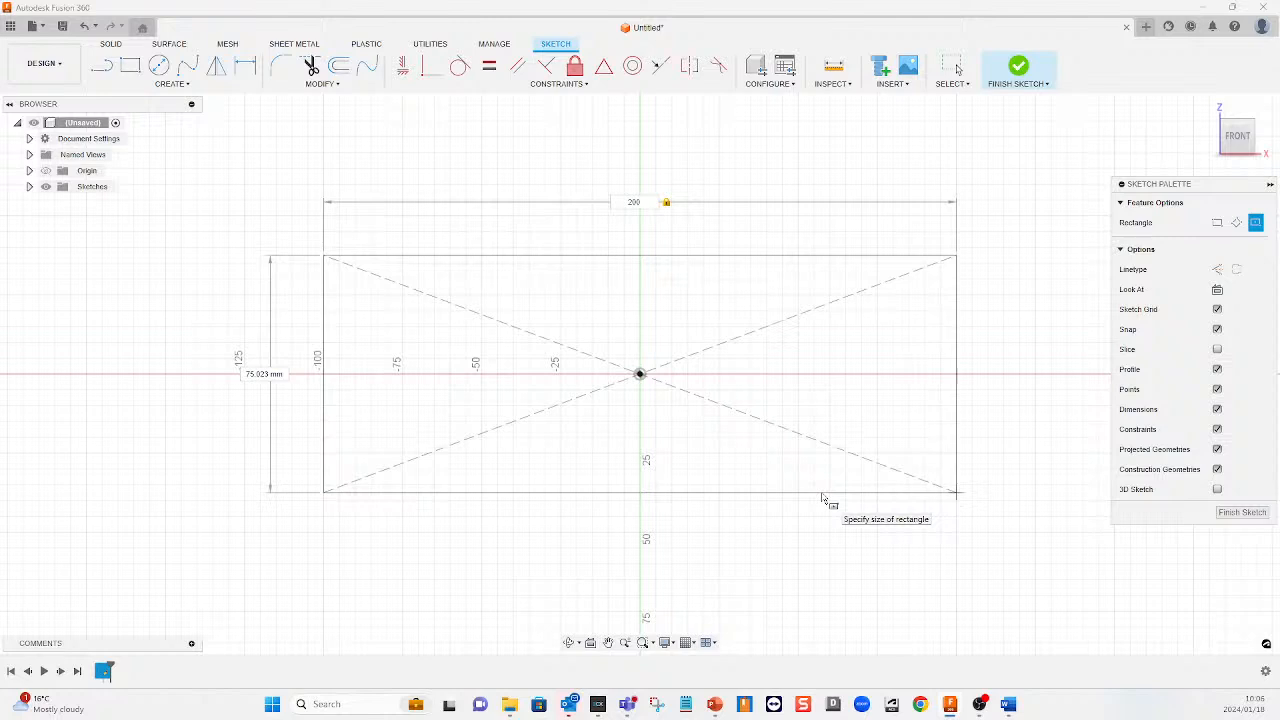
{"action": "key", "text": "Tab"}
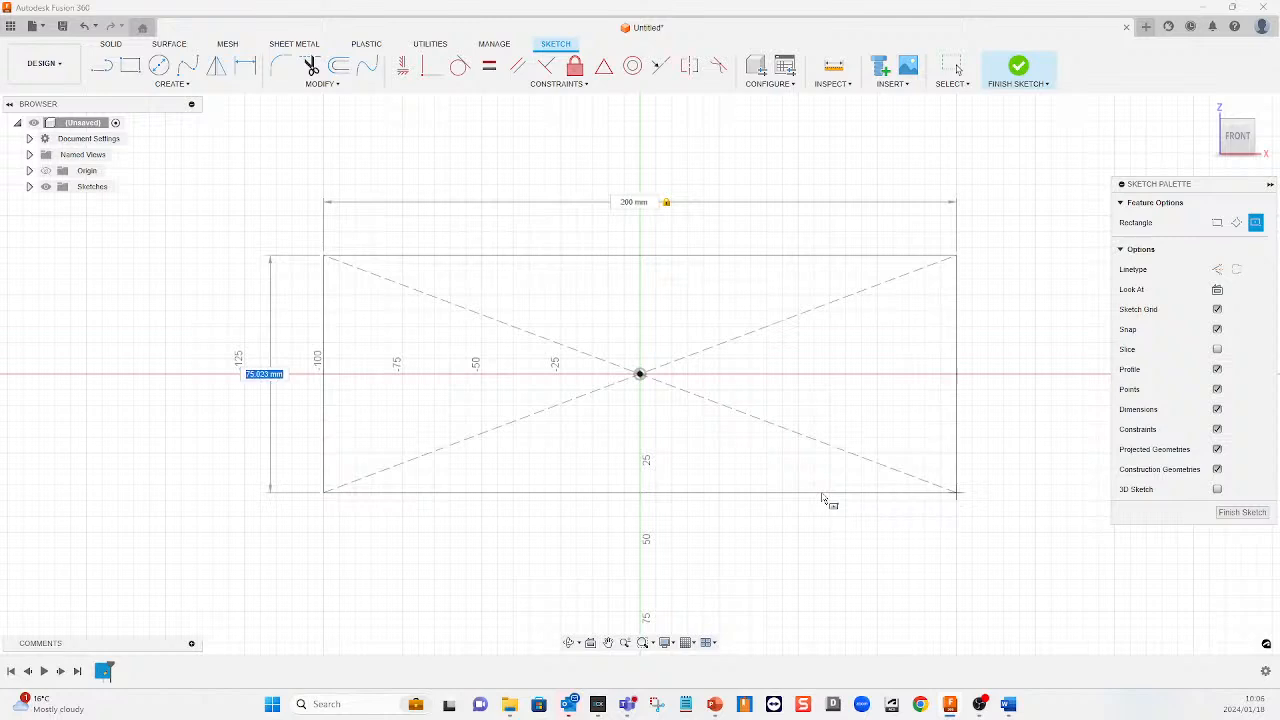
{"action": "type", "text": "150"}
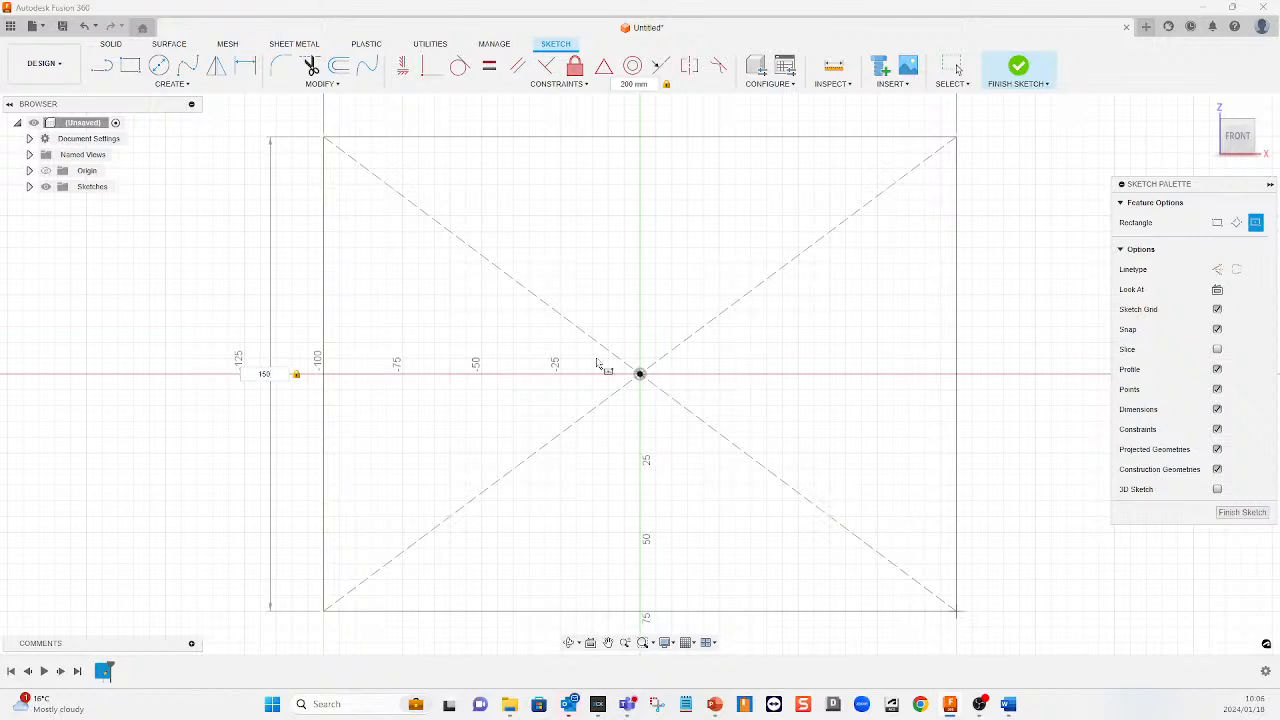
{"action": "scroll", "coordinate": [640, 229], "scroll_direction": "up", "scroll_amount": 1}
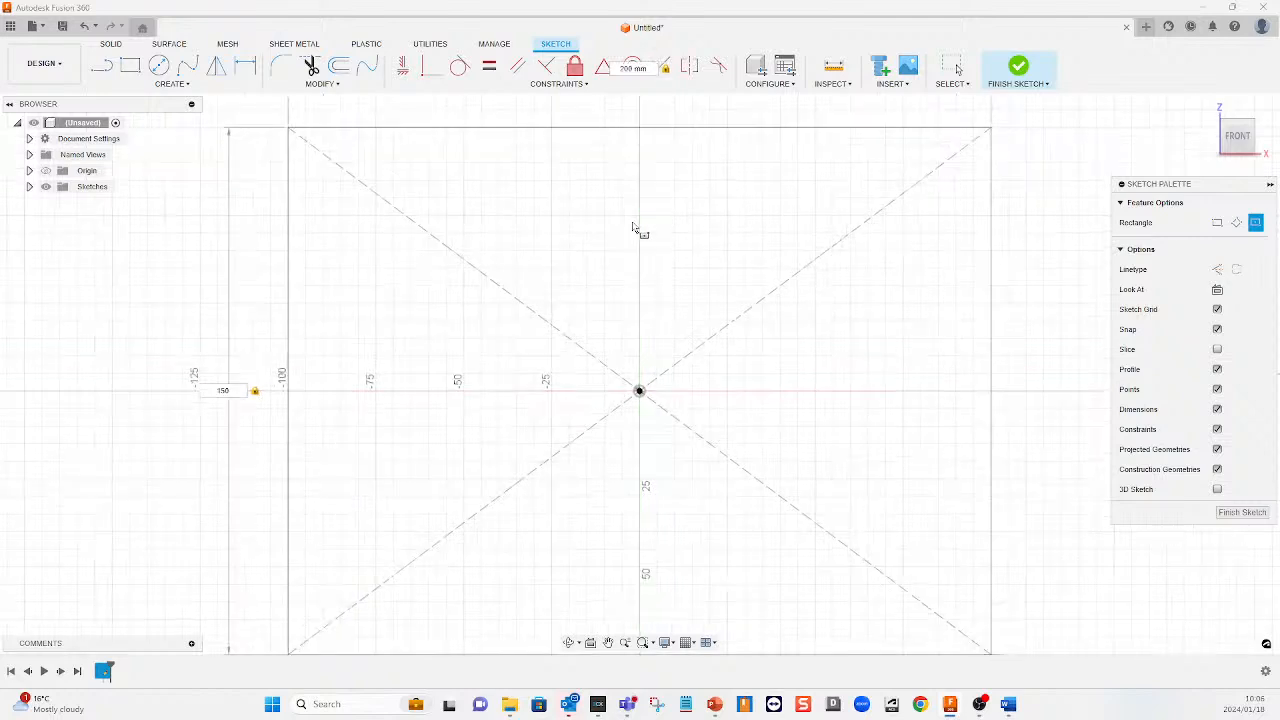
{"action": "scroll", "coordinate": [624, 240], "scroll_direction": "down", "scroll_amount": 3}
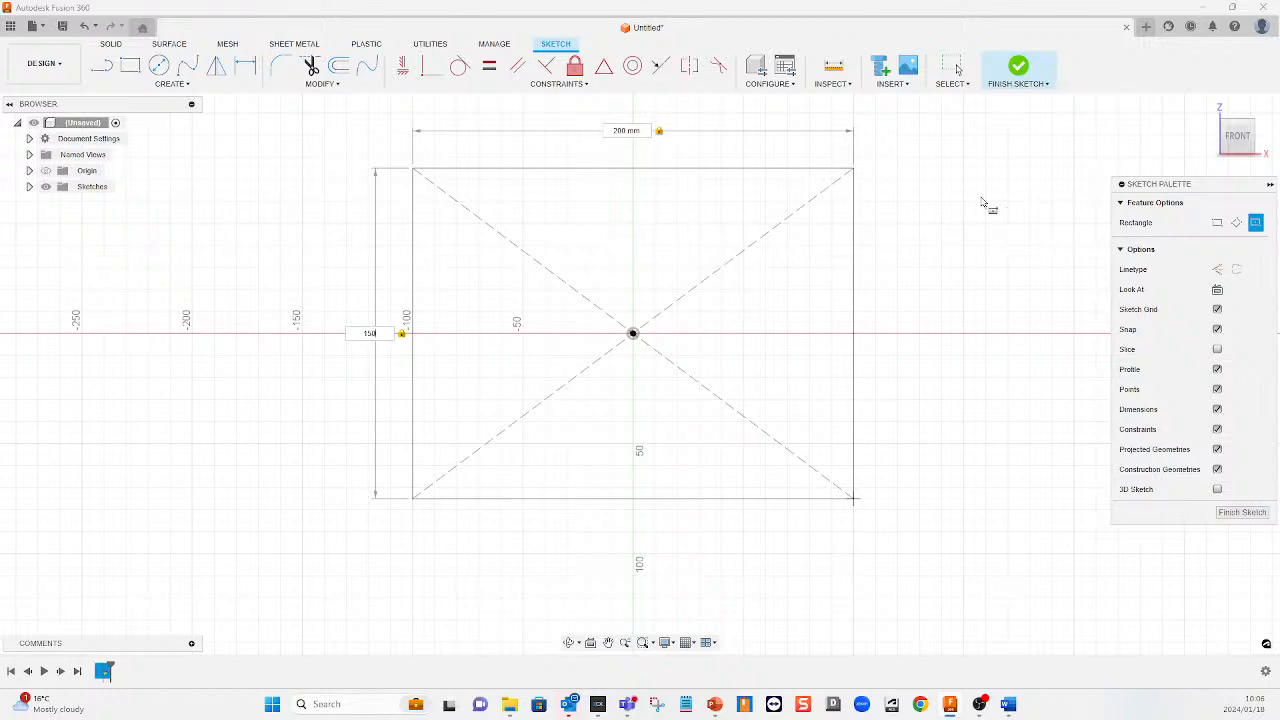
{"action": "key", "text": "Return"}
{"action": "key", "text": "Escape"}
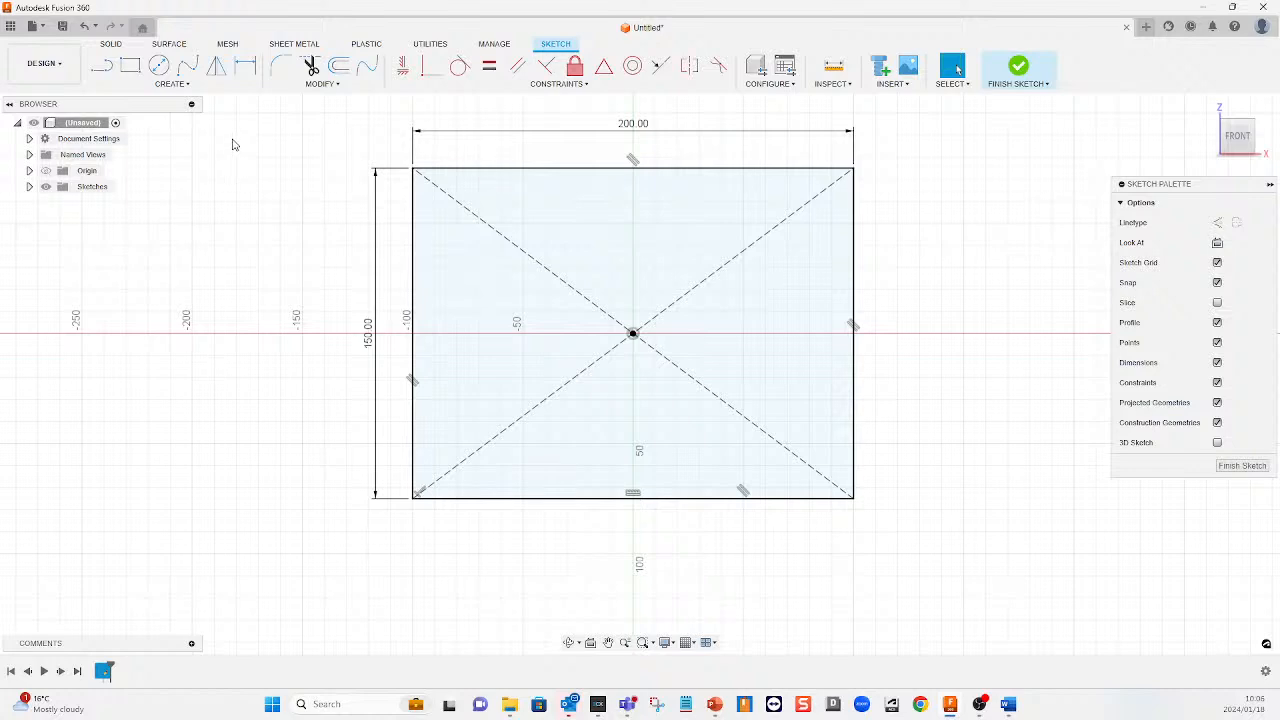
Sketch a small two-point rectangle about 15 by 15 mm just inside the large rectangle's upper-left corner
{"action": "left_click", "coordinate": [131, 67]}
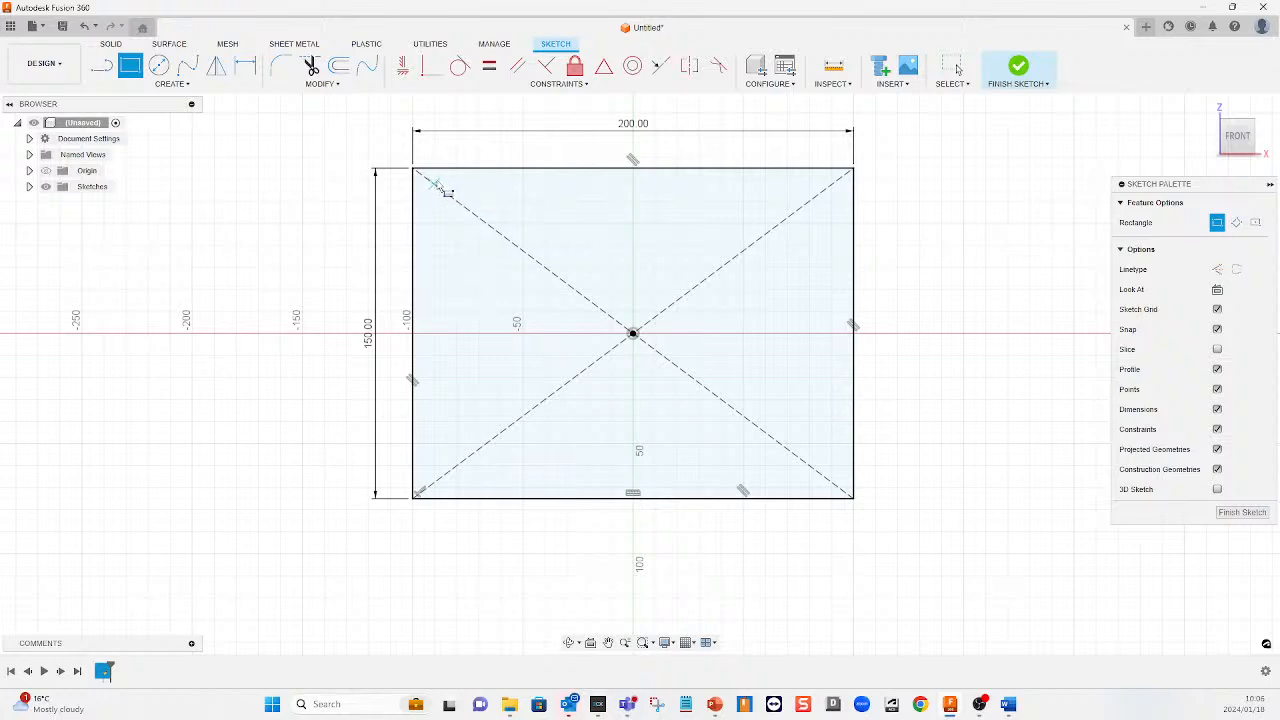
{"action": "left_click", "coordinate": [434, 184]}
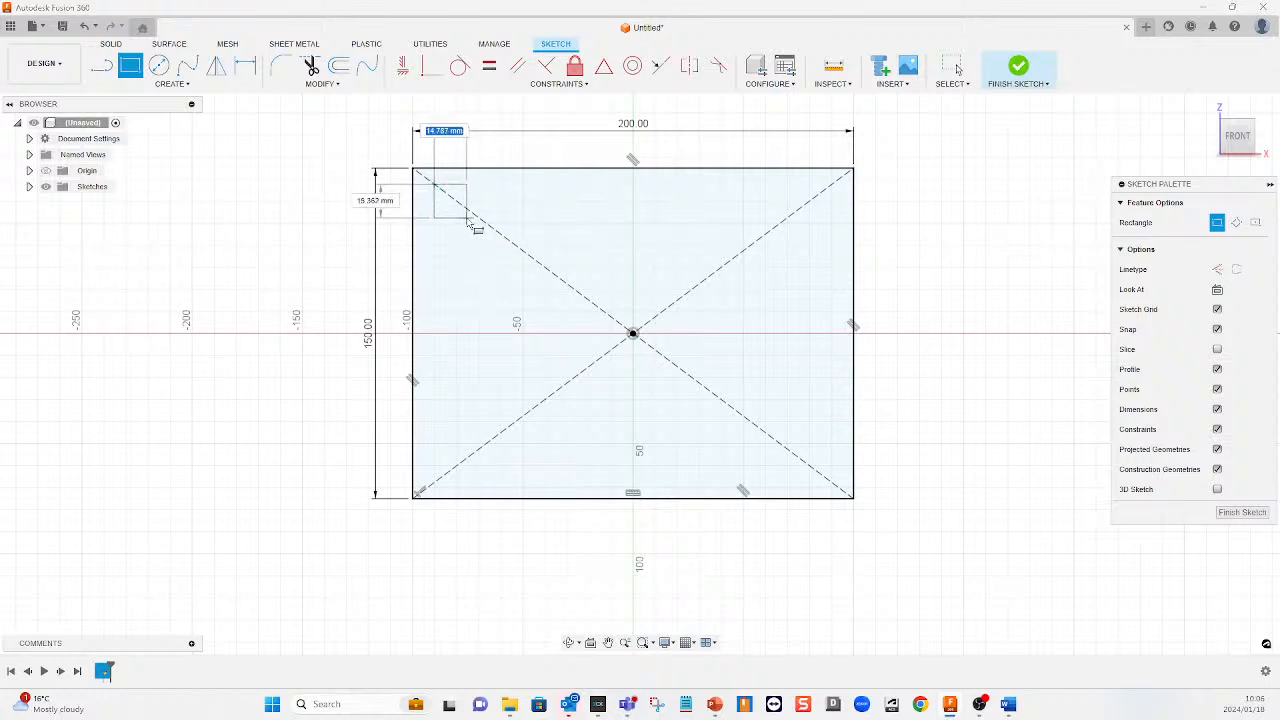
{"action": "left_click", "coordinate": [465, 216]}
{"action": "key", "text": "Escape"}
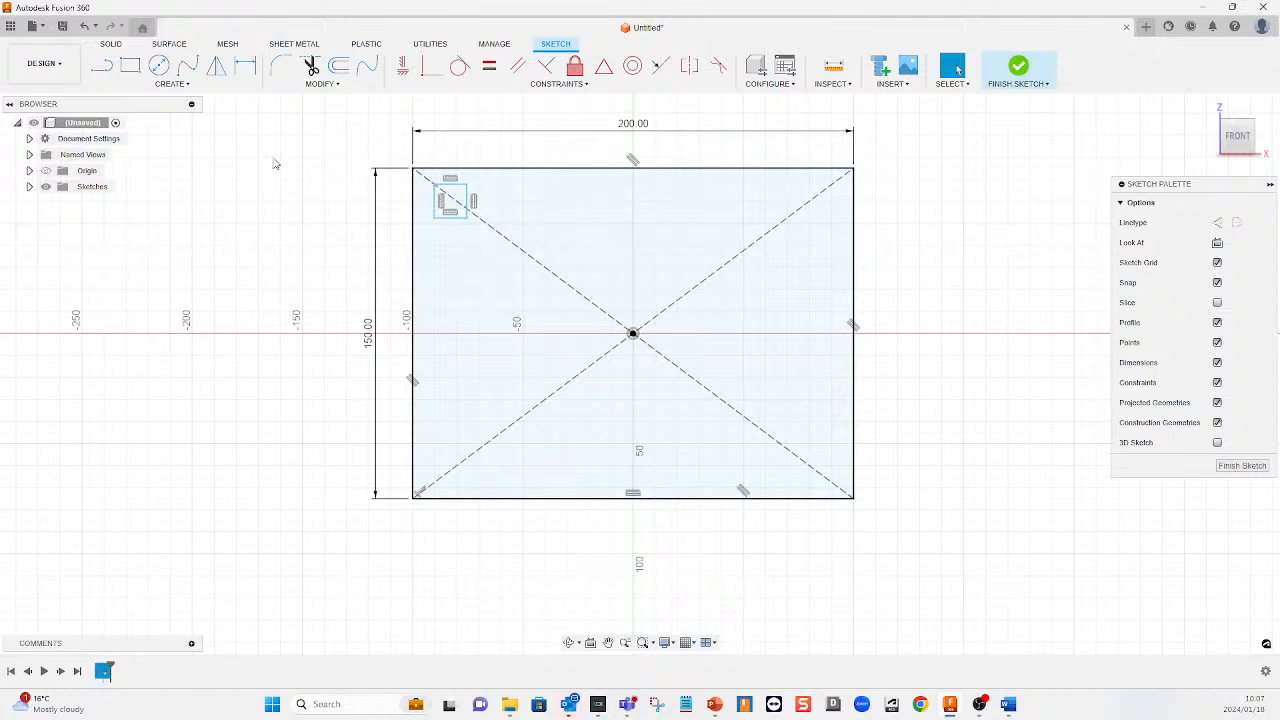
Start a rectangular pattern of the small square alone, with the large rectangle's upper edge as its first direction
{"action": "left_click", "coordinate": [188, 87]}
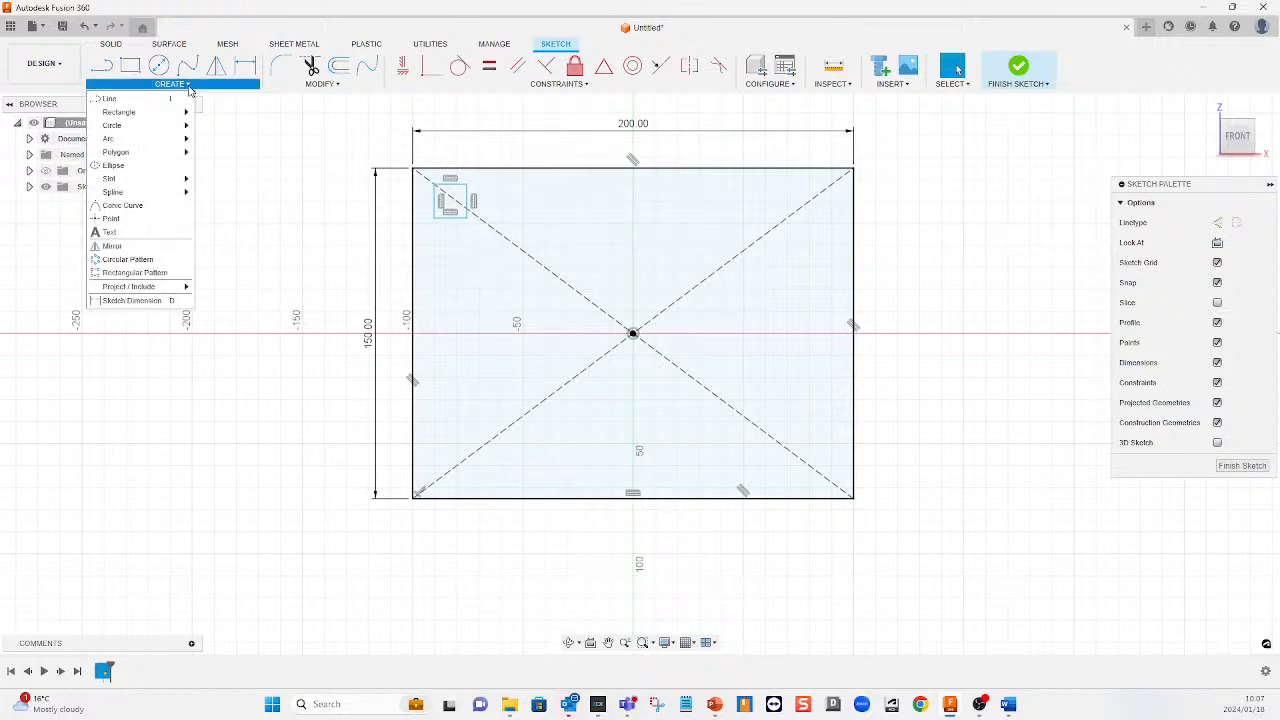
{"action": "left_click", "coordinate": [161, 275]}
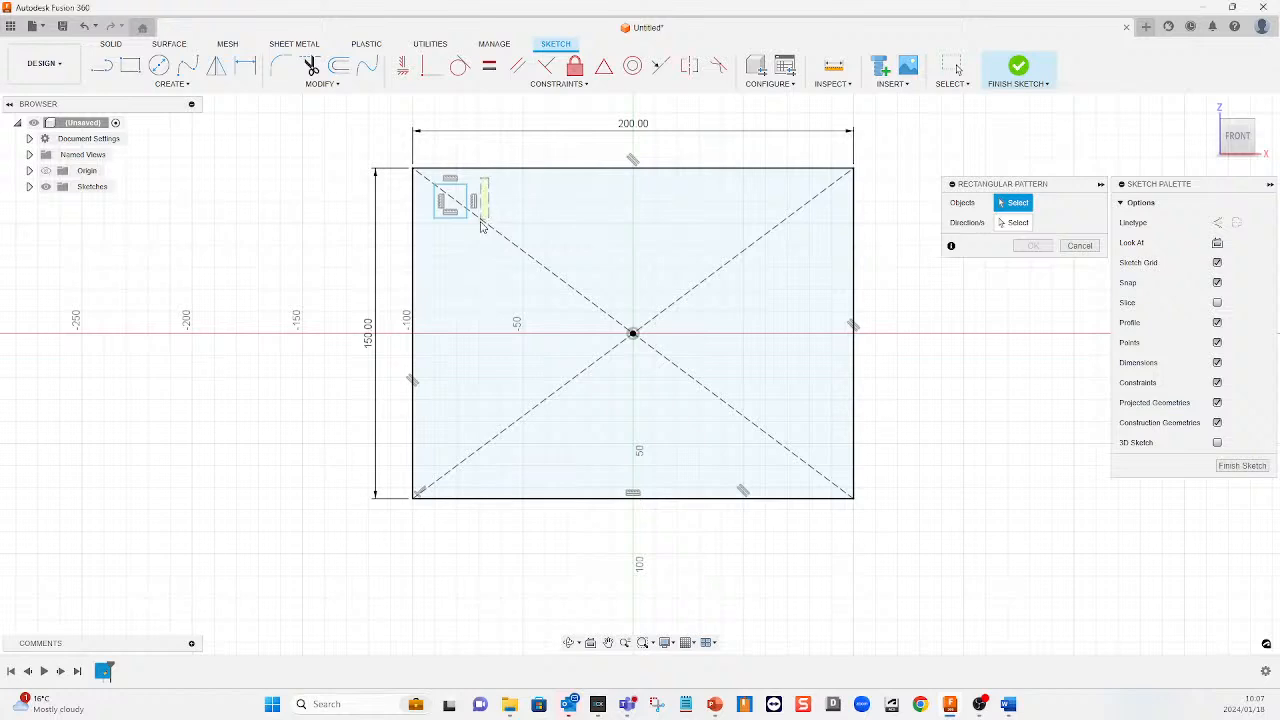
{"action": "left_click_drag", "start_coordinate": [455, 229], "coordinate": [428, 228]}
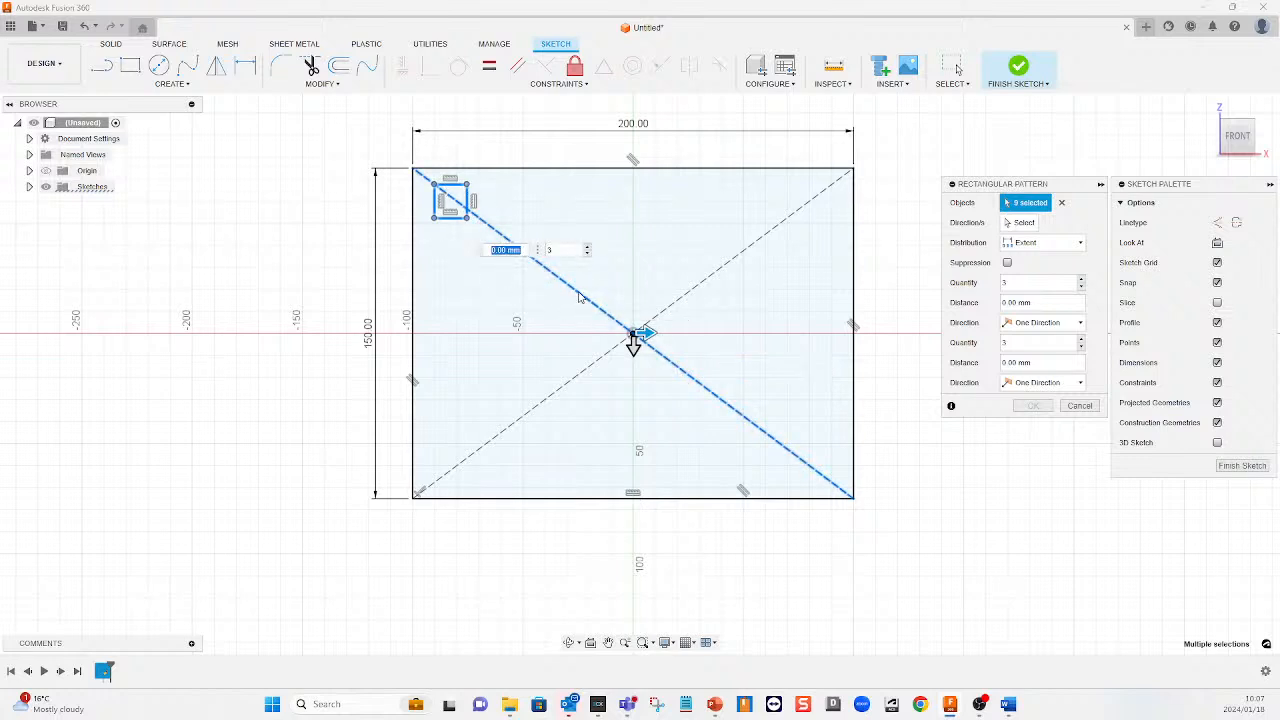
{"action": "left_click", "coordinate": [532, 257]}
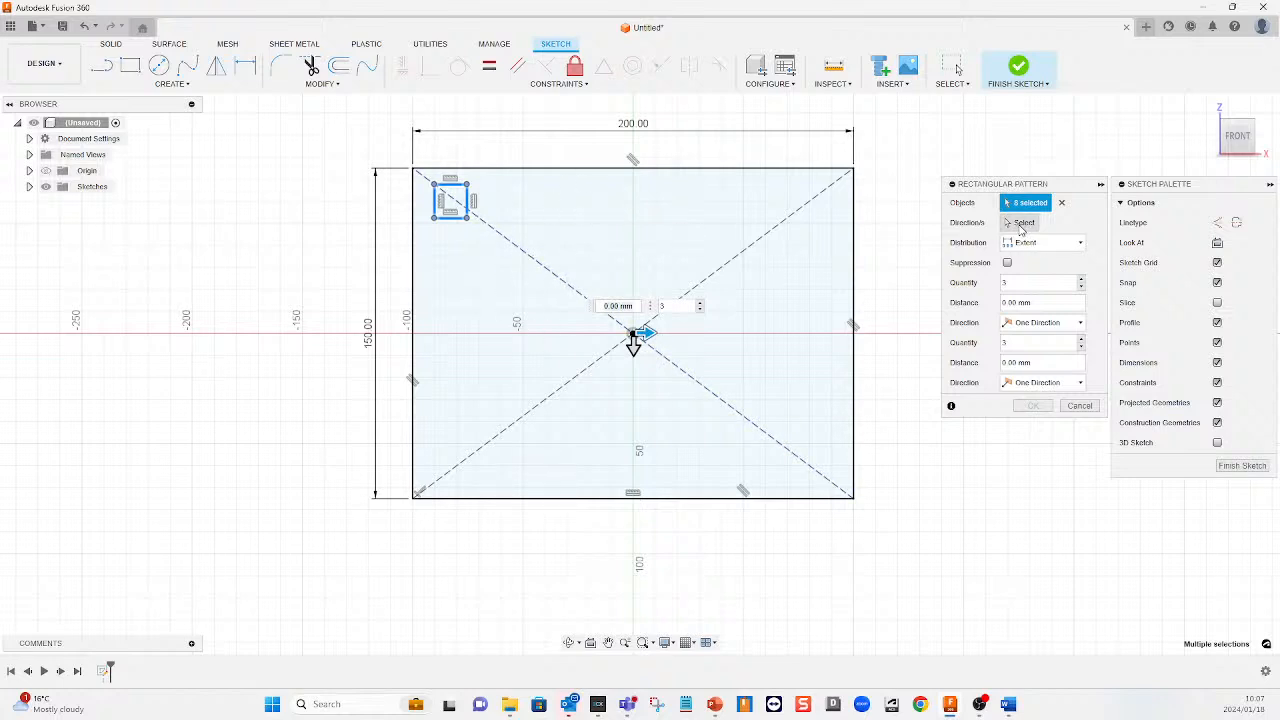
{"action": "left_click", "coordinate": [1021, 224]}
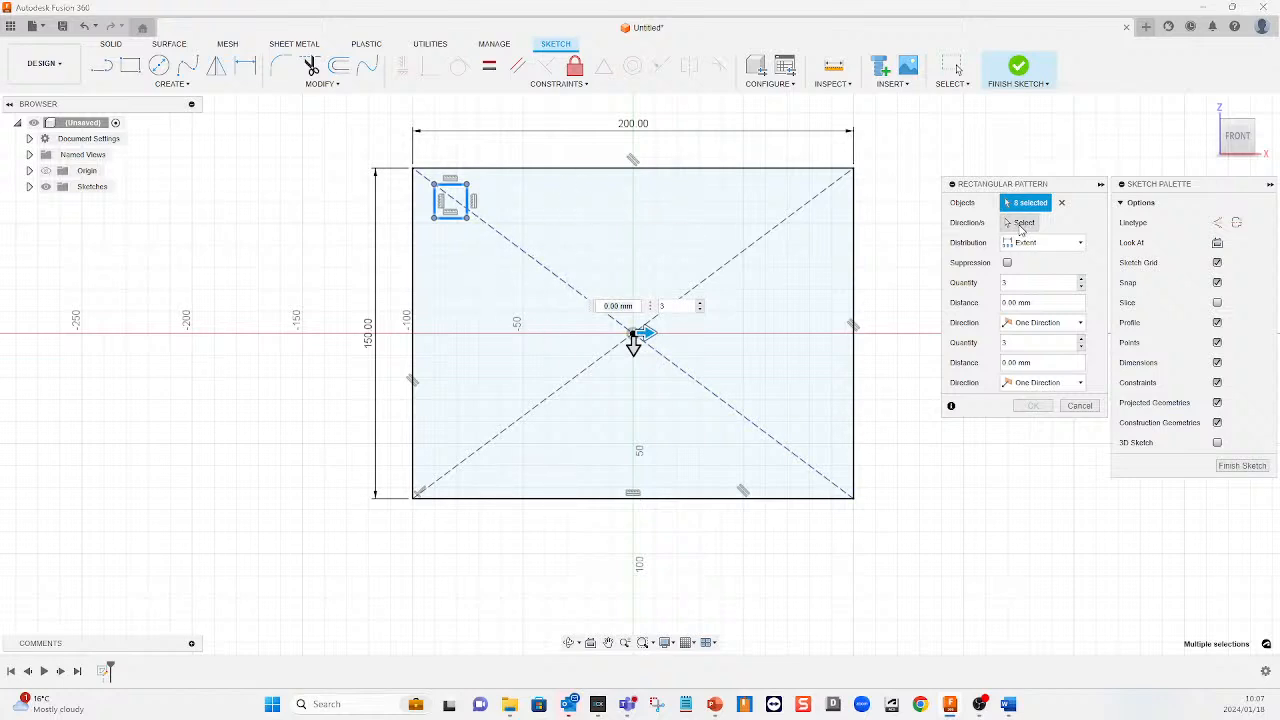
{"action": "left_click", "coordinate": [565, 169]}
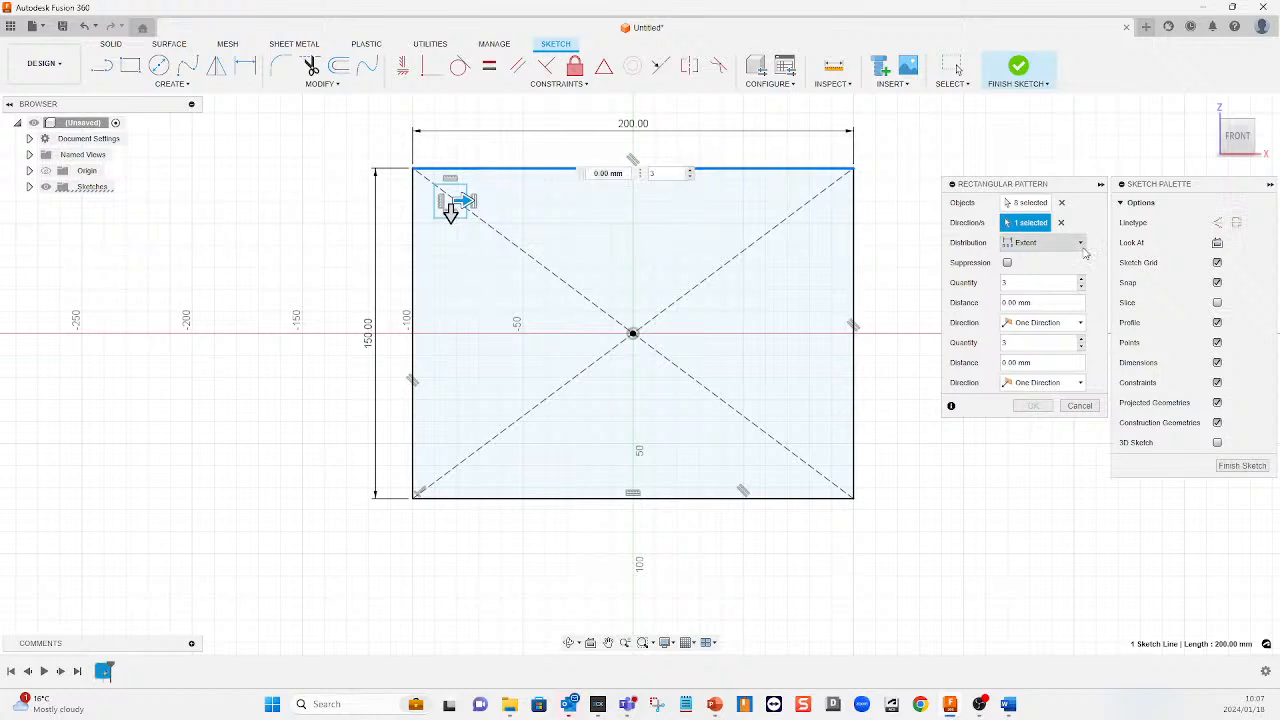
Distribute the pattern by spacing, with 8 squares 20 mm apart along the upper edge
{"action": "left_click", "coordinate": [1079, 243]}
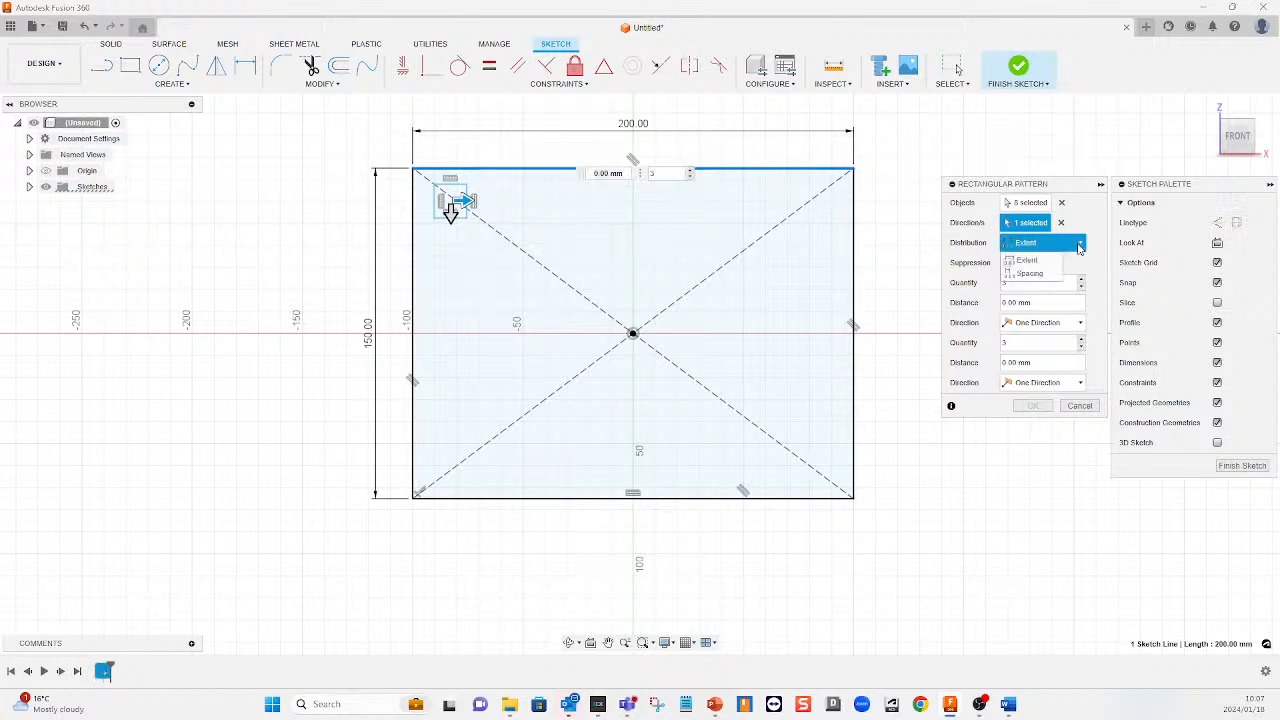
{"action": "left_click", "coordinate": [1040, 273]}
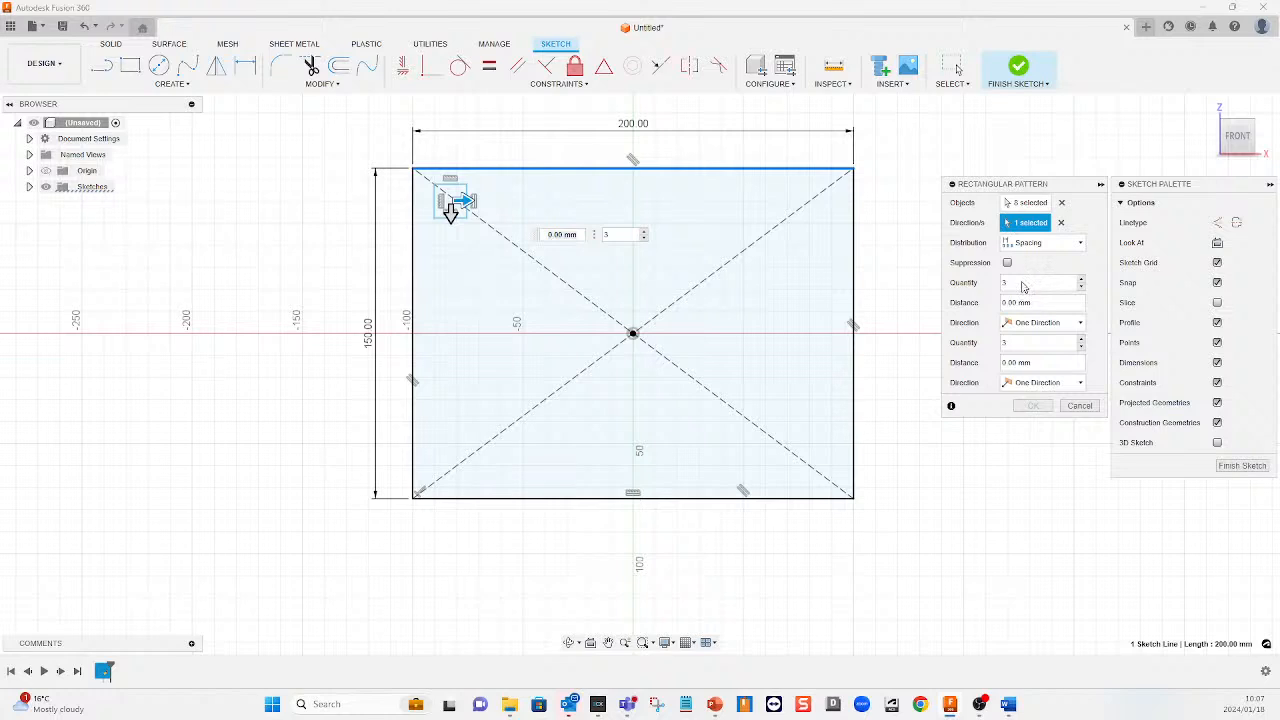
{"action": "left_click", "coordinate": [1072, 306]}
{"action": "type", "text": "20"}
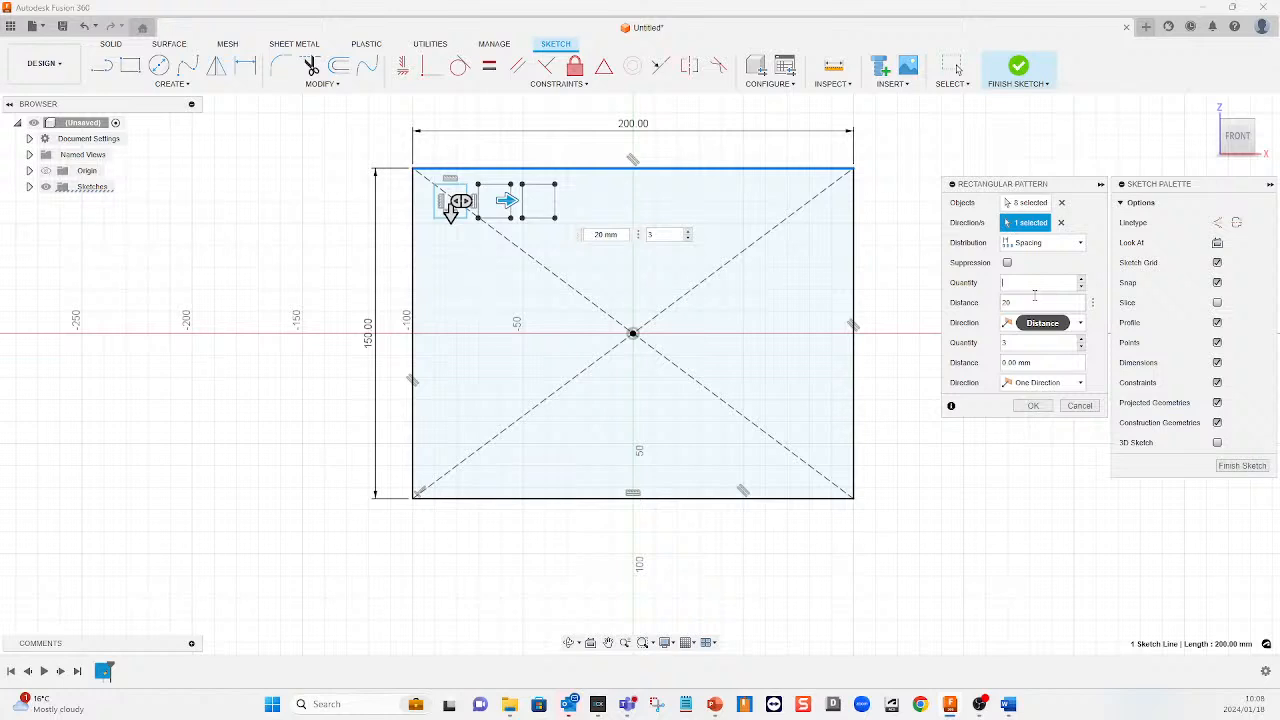
{"action": "type", "text": "8"}
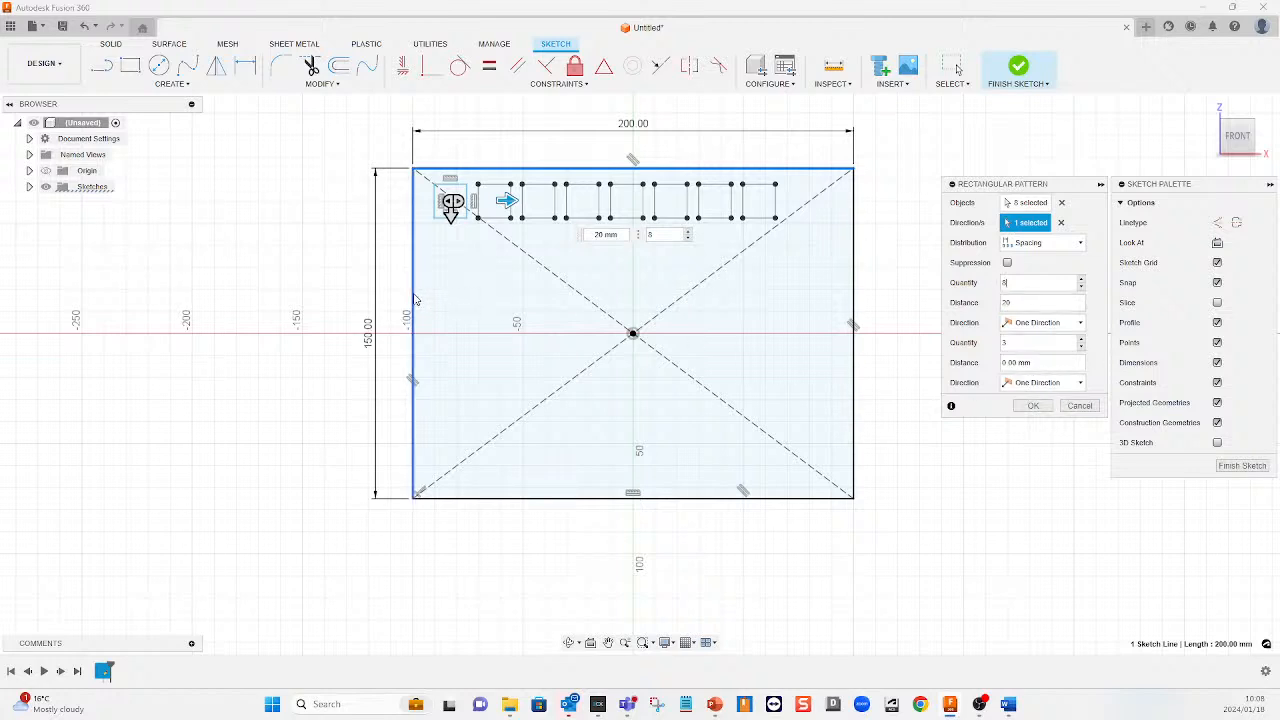
Add the rectangle's left edge as one-way second direction with 4 rows 40 mm apart, and create the pattern
{"action": "left_click", "coordinate": [1045, 383]}
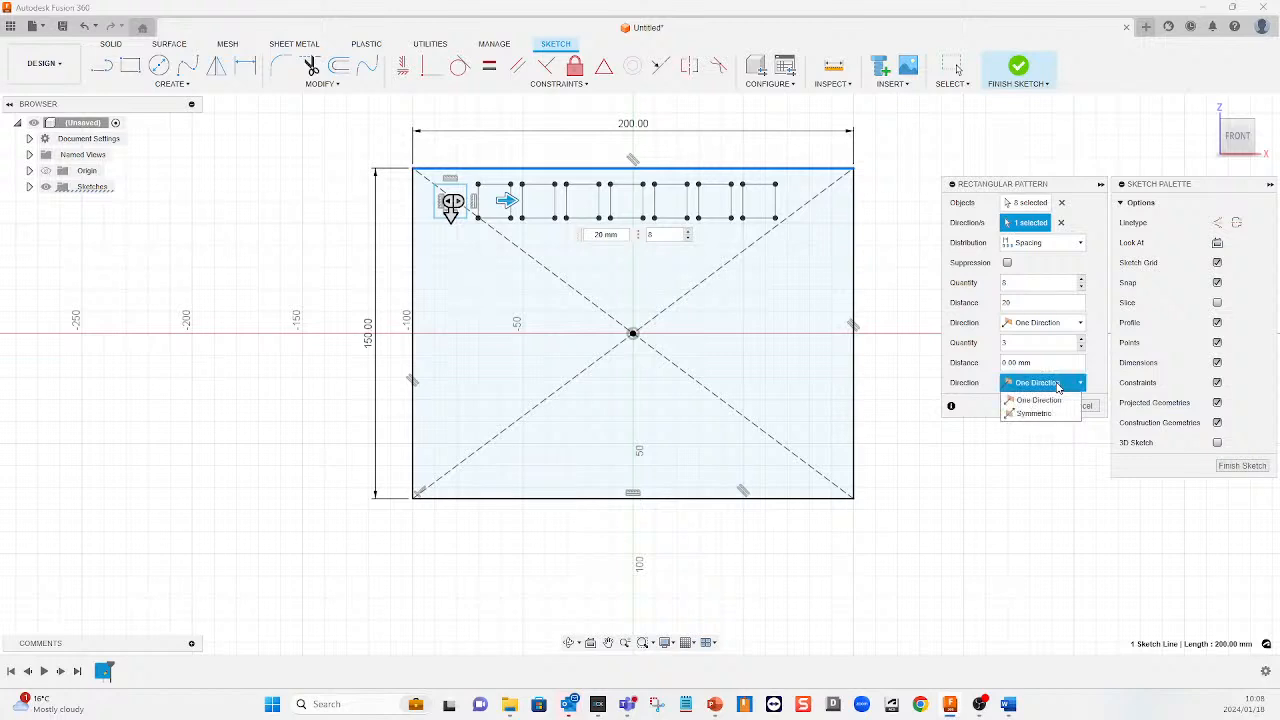
{"action": "left_click", "coordinate": [1041, 400]}
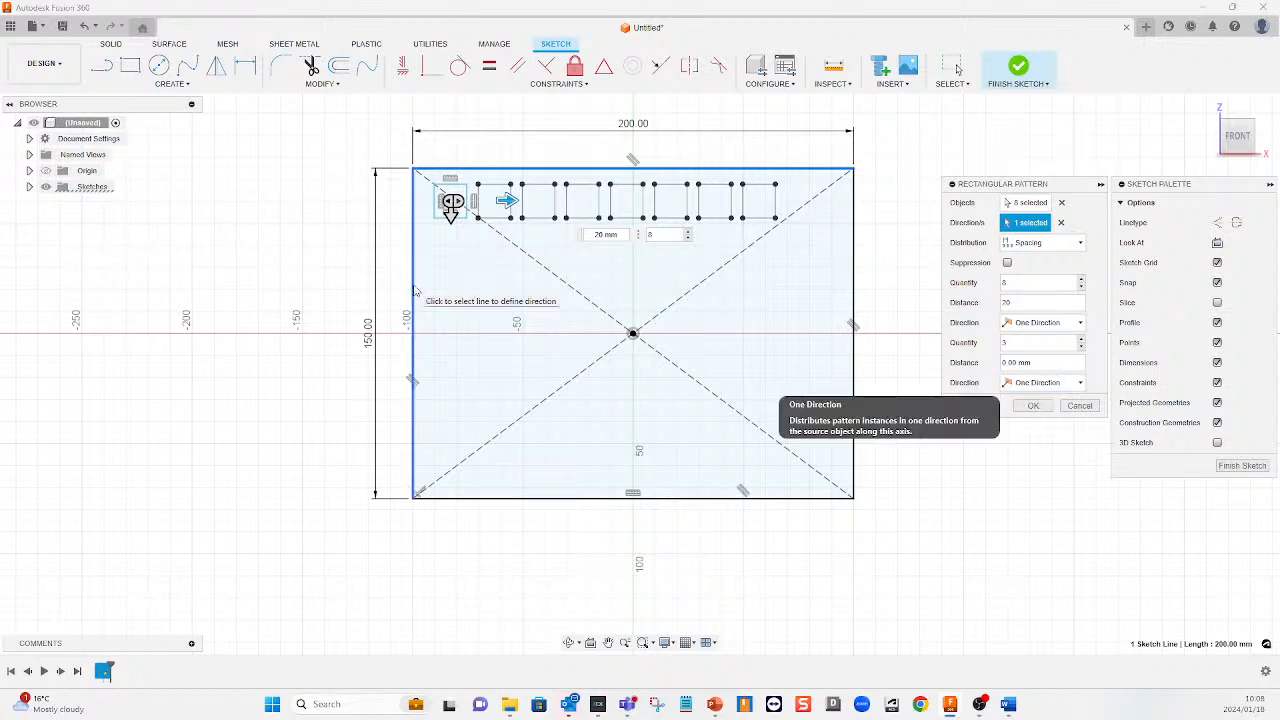
{"action": "left_click", "coordinate": [414, 293]}
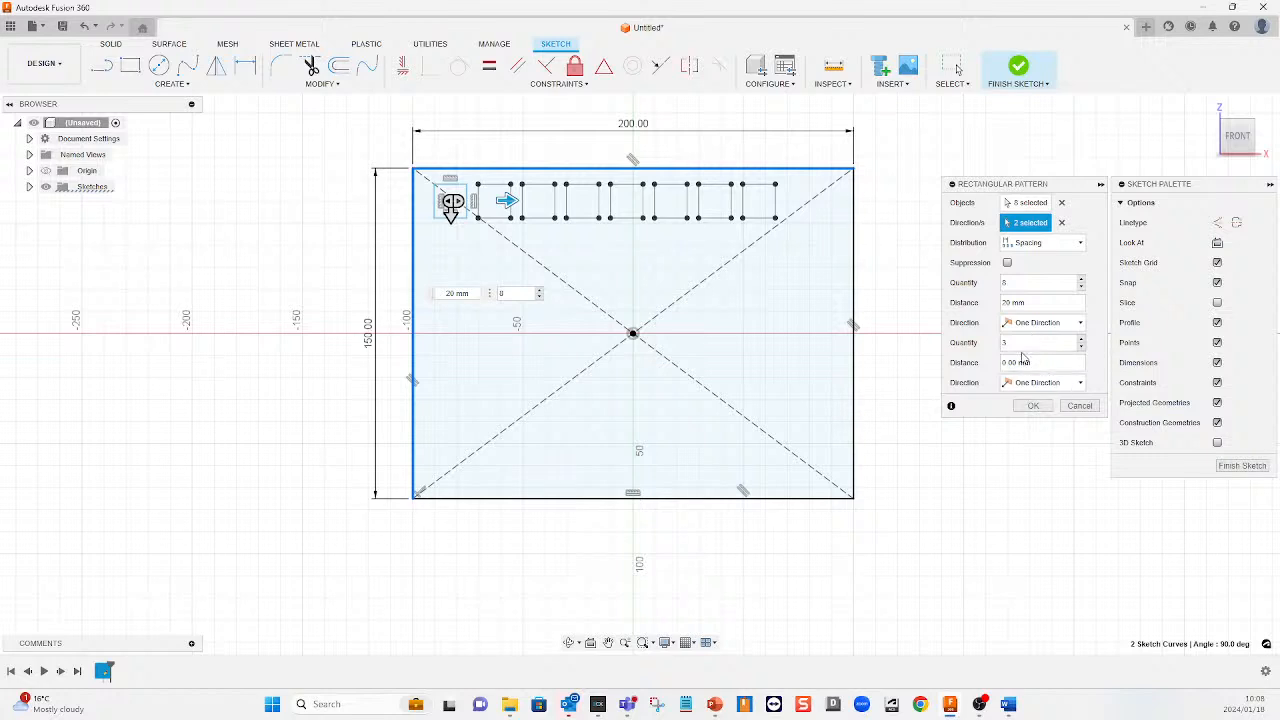
{"action": "double_click", "coordinate": [1039, 358]}
{"action": "triple_click", "coordinate": [1039, 358]}
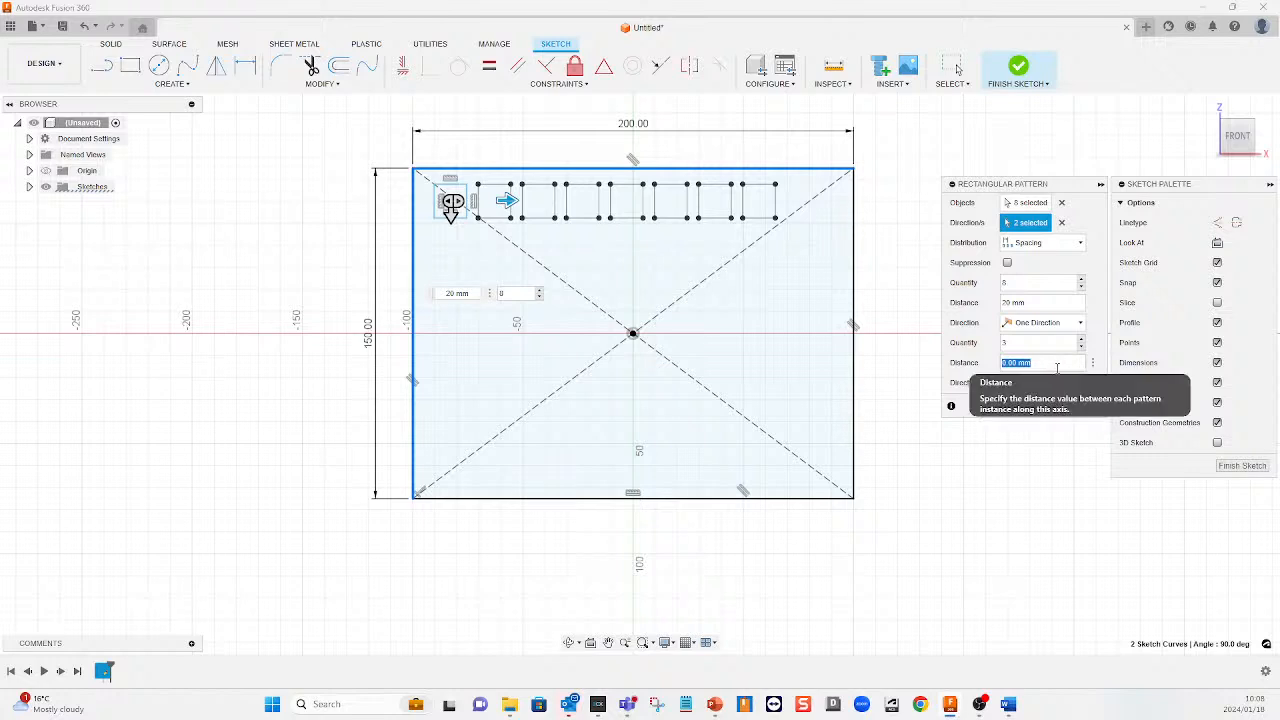
{"action": "type", "text": "8"}
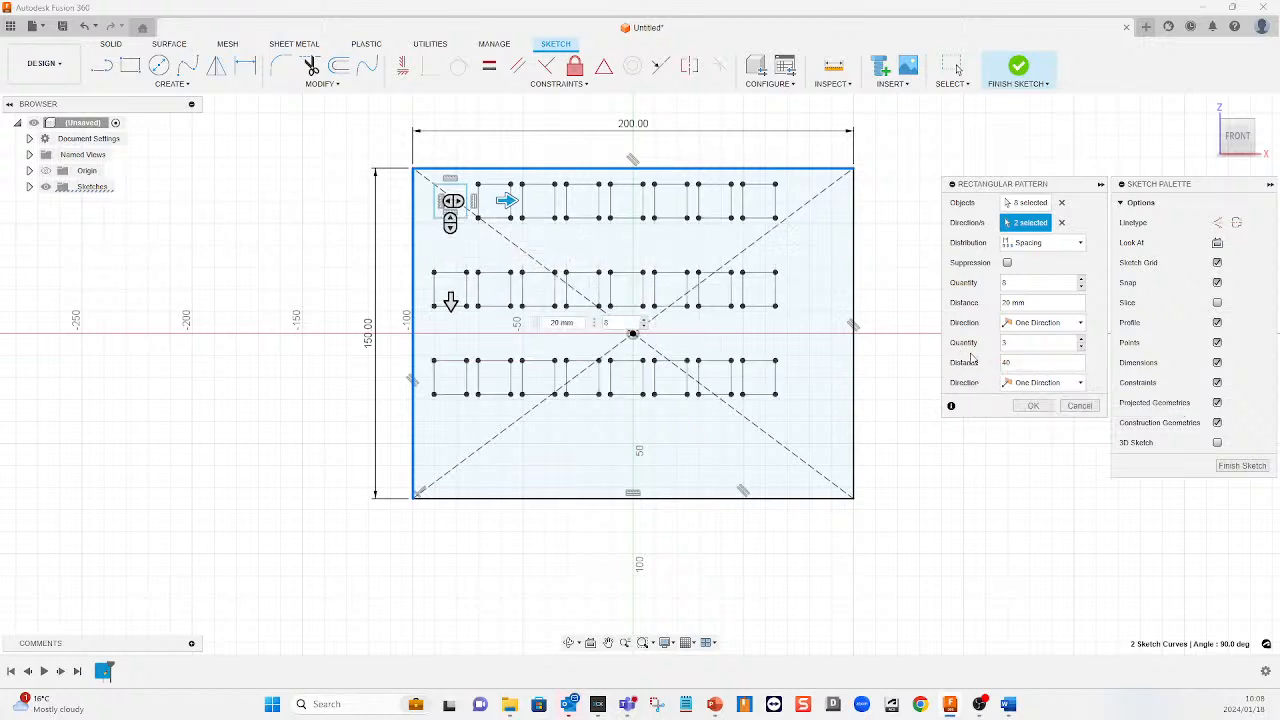
{"action": "left_click", "coordinate": [1027, 344]}
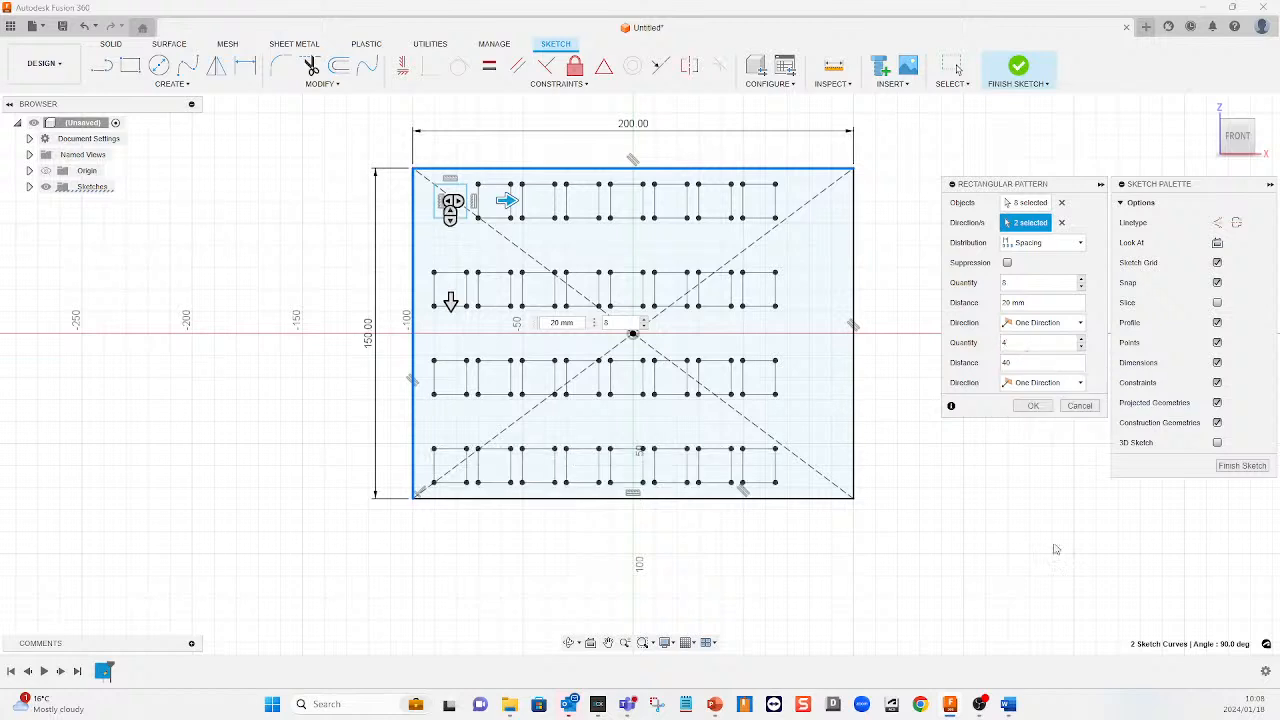
{"action": "left_click", "coordinate": [1034, 406]}
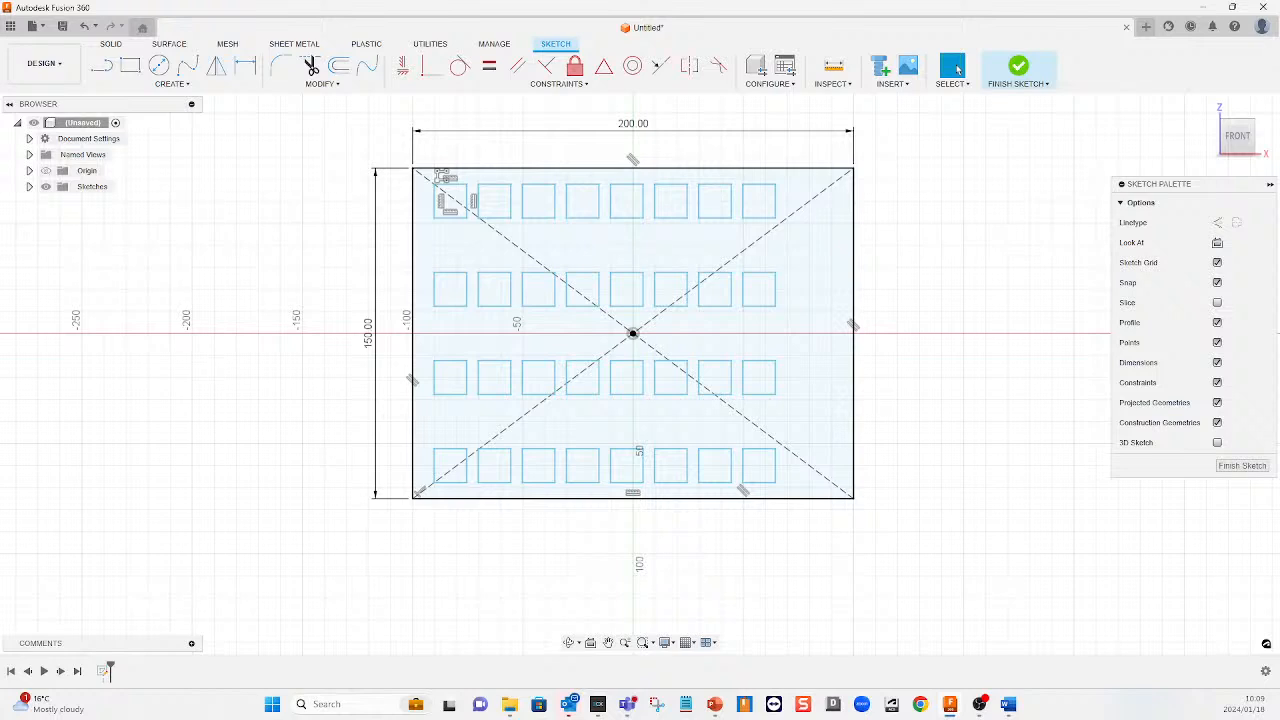
Fillet the large rectangle's upper-right corner with a 15 mm radius
{"action": "left_click", "coordinate": [322, 84]}
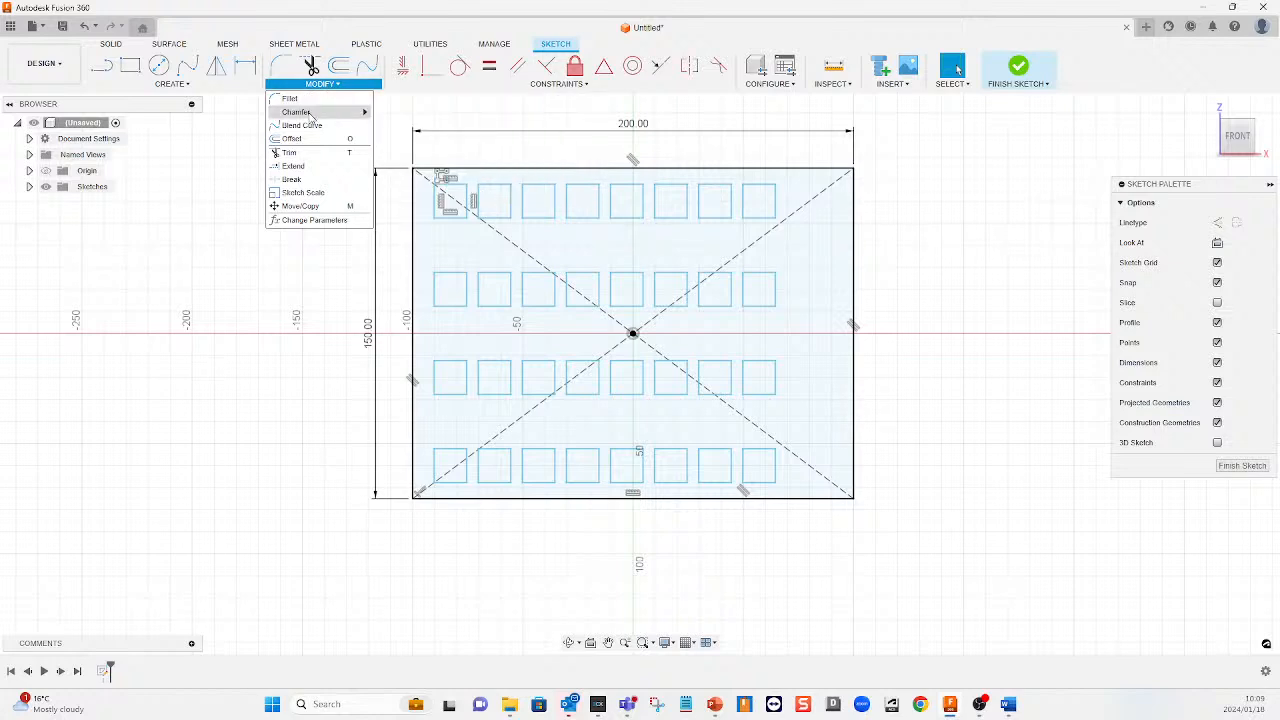
{"action": "mouse_move", "coordinate": [311, 117]}
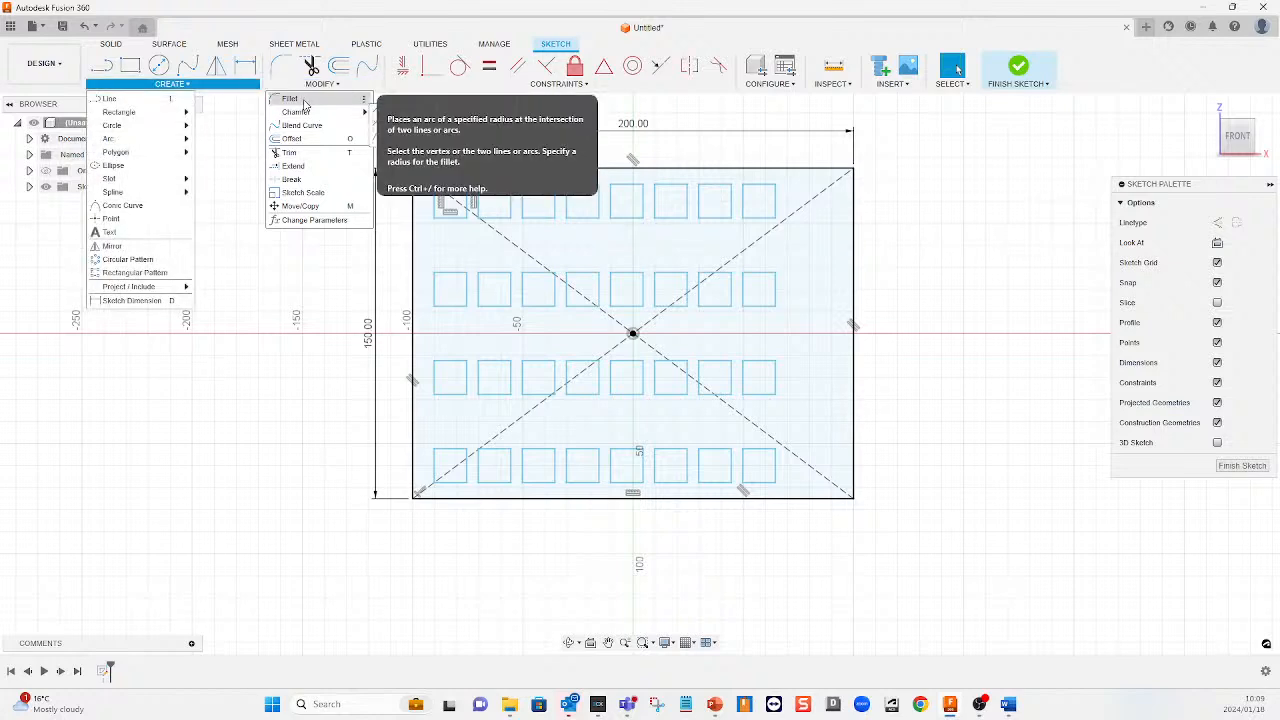
{"action": "left_click", "coordinate": [291, 98]}
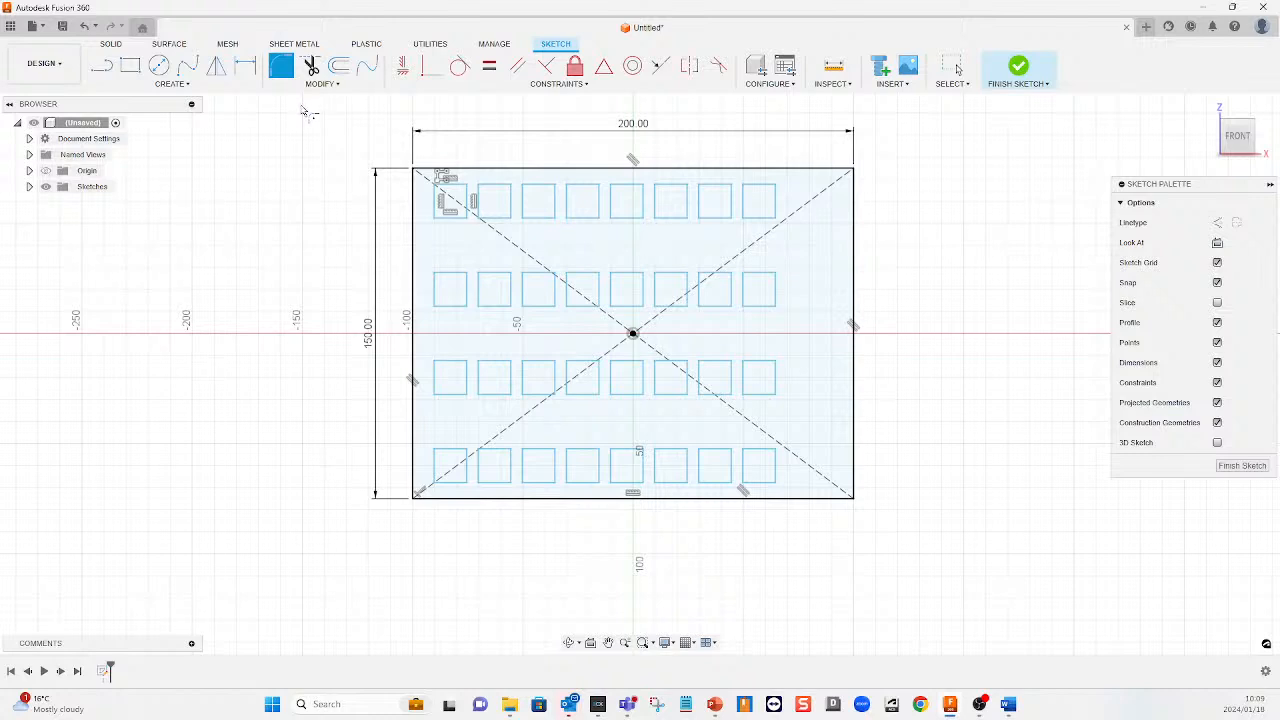
{"action": "left_click", "coordinate": [841, 172]}
{"action": "left_click", "coordinate": [854, 198]}
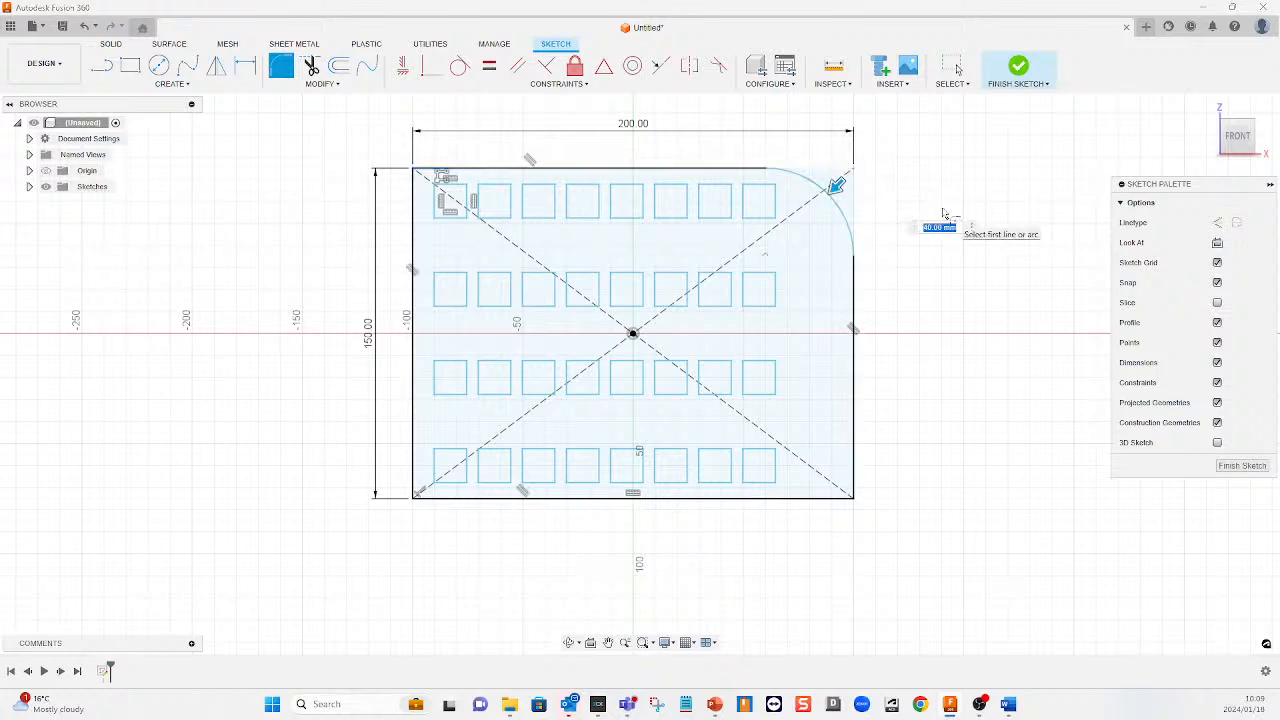
{"action": "type", "text": "15"}
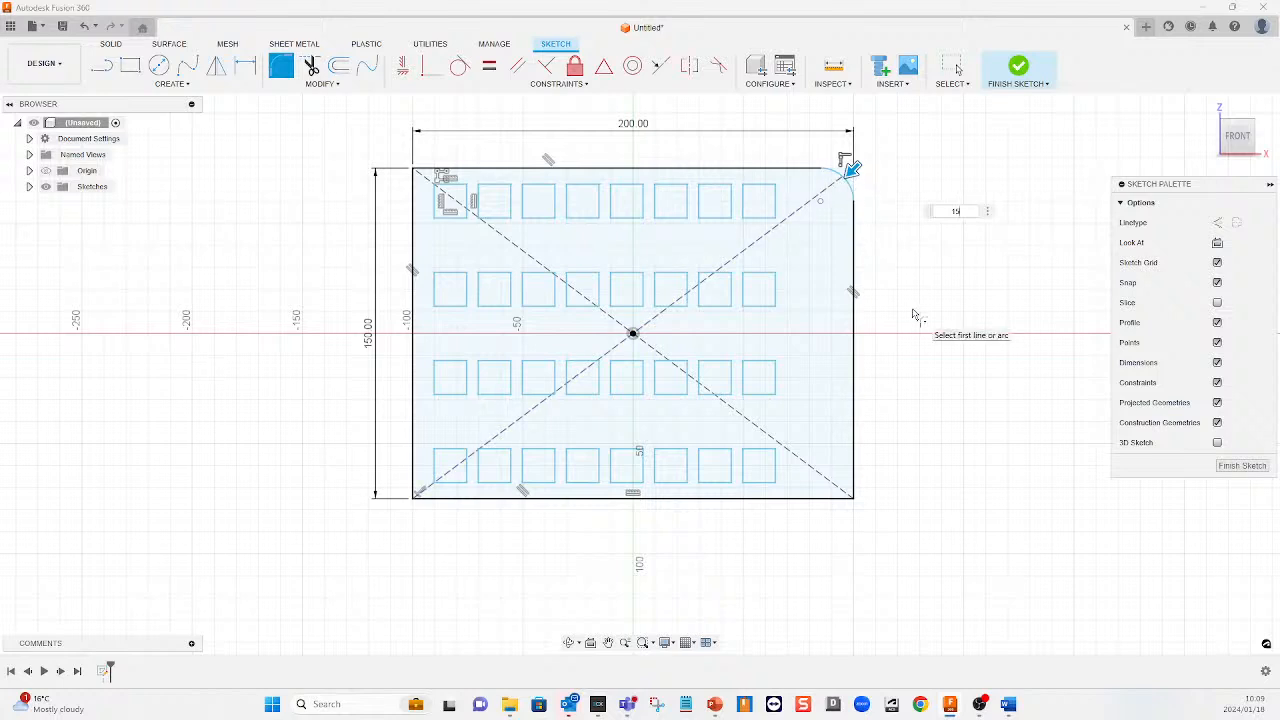
Fillet the large rectangle's lower-right corner with a 15 mm radius
{"action": "left_click", "coordinate": [854, 484]}
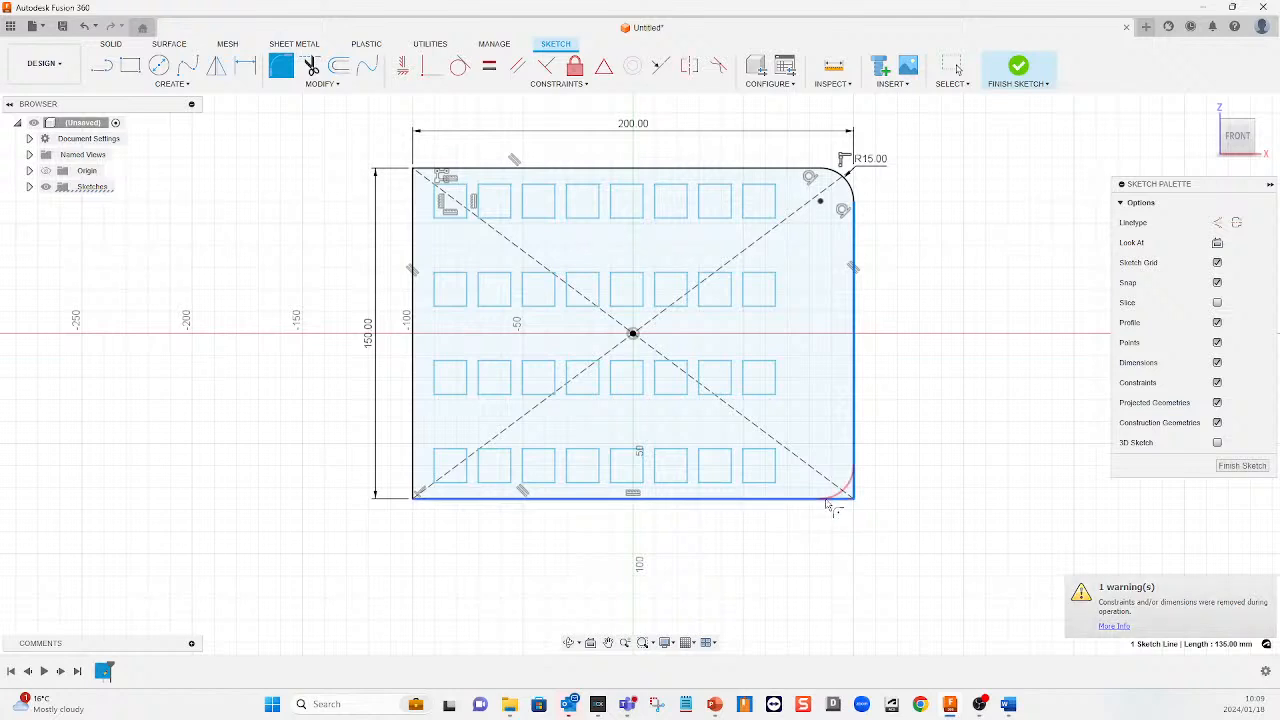
{"action": "left_click", "coordinate": [827, 499]}
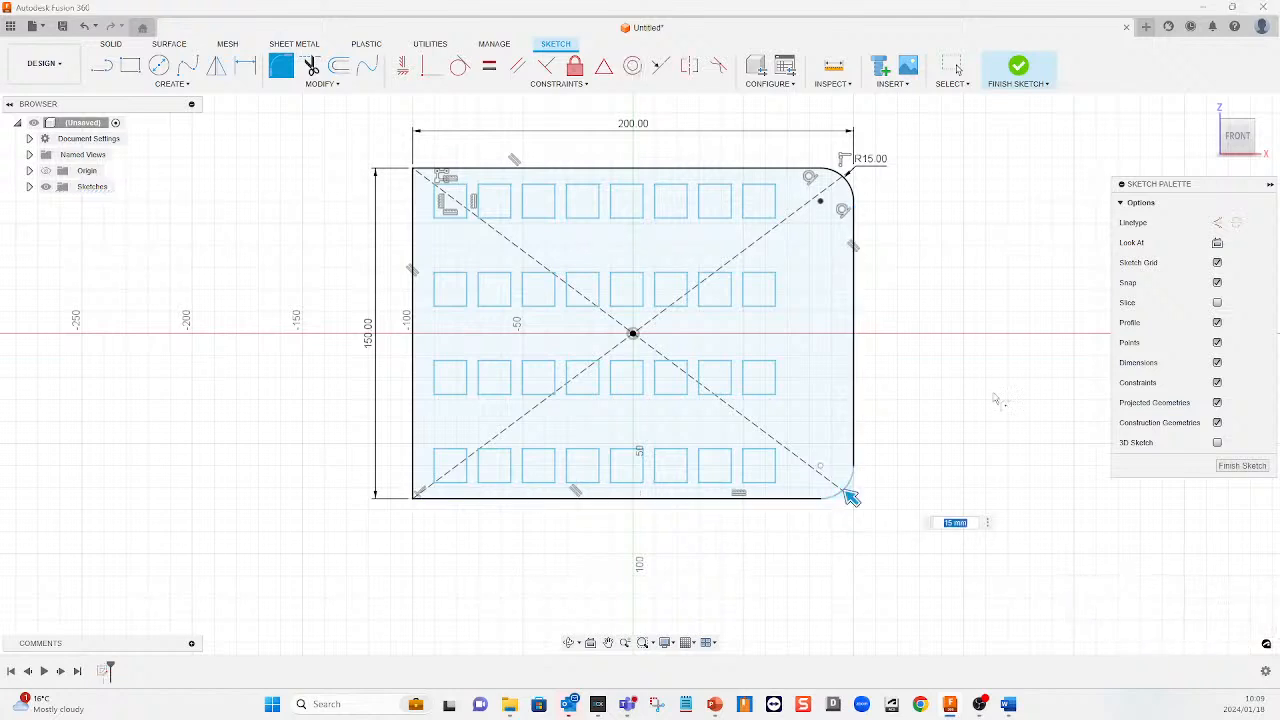
{"action": "key", "text": "Return"}
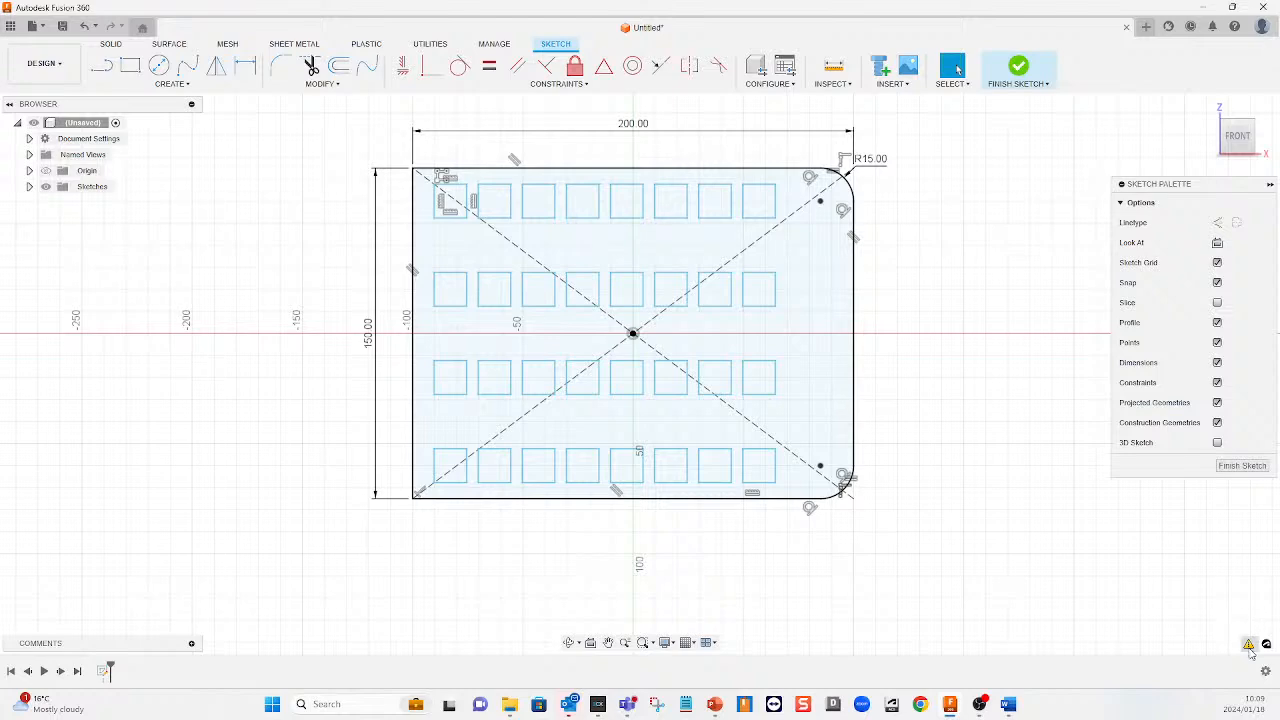
{"action": "mouse_move", "coordinate": [1250, 650]}
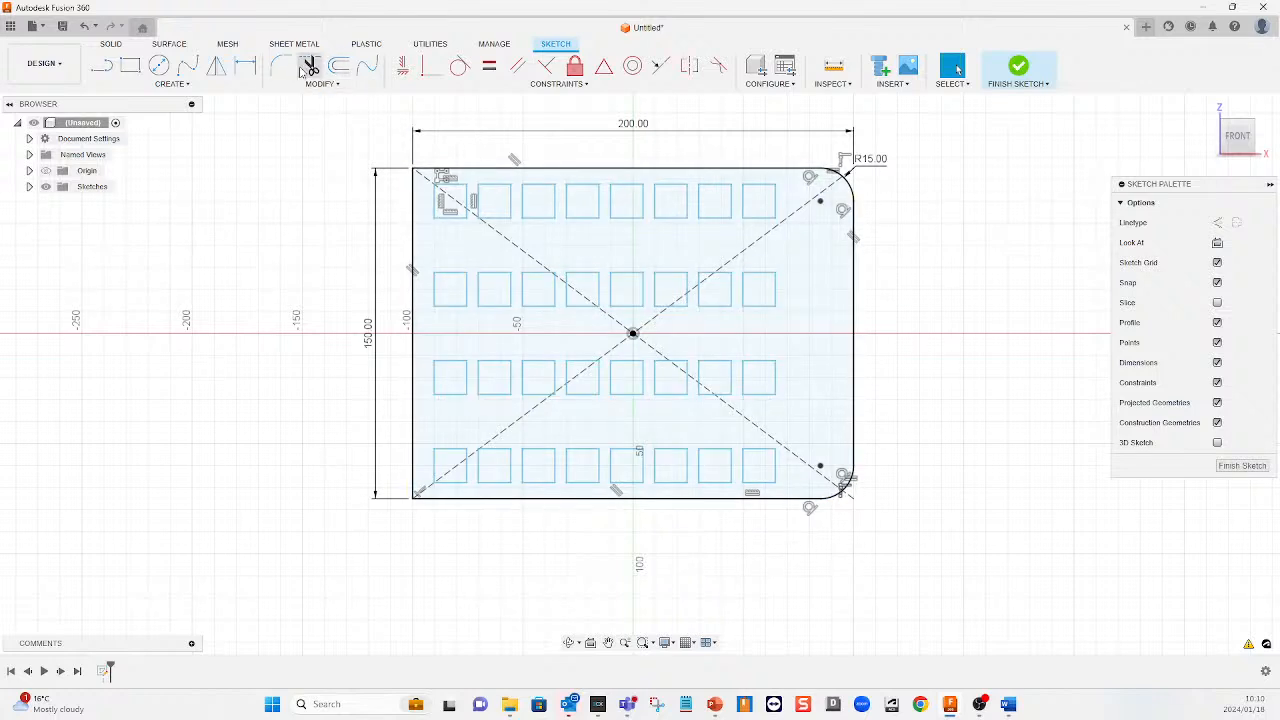
Chamfer the large rectangle's upper-left and lower-left corners by distance and angle, 5 mm at 45 degrees
{"action": "left_click", "coordinate": [330, 85]}
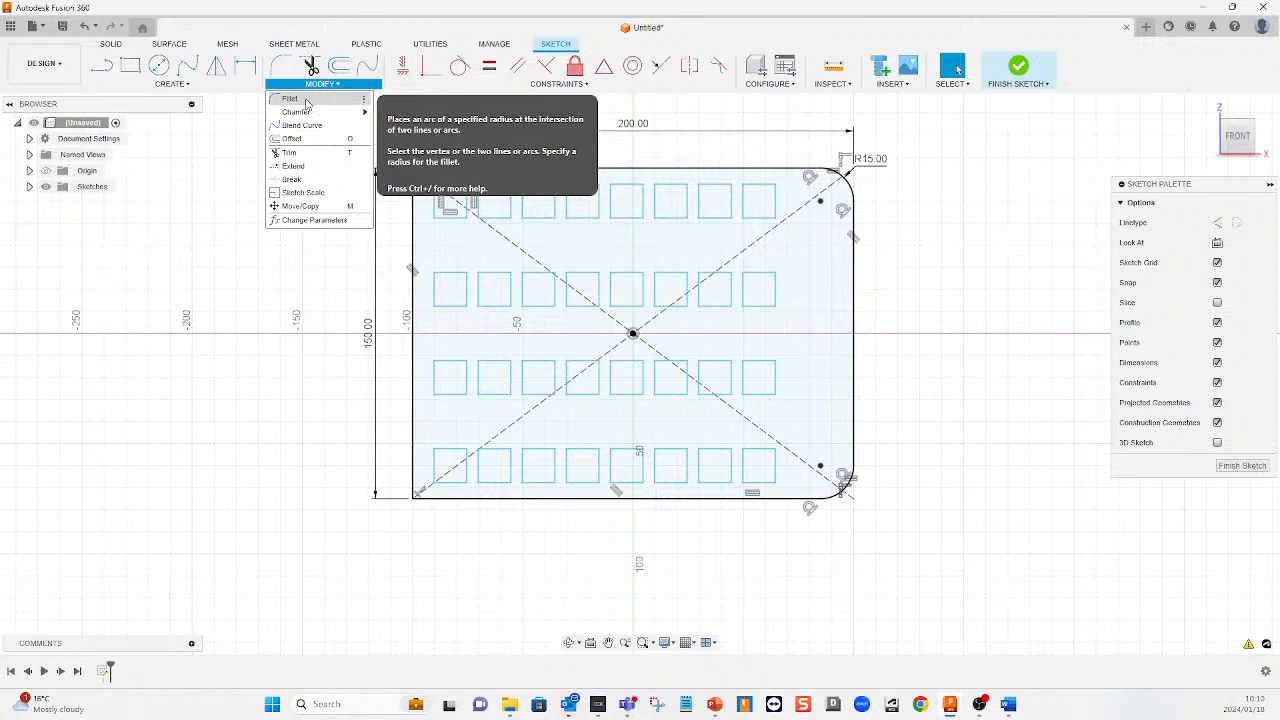
{"action": "mouse_move", "coordinate": [315, 112]}
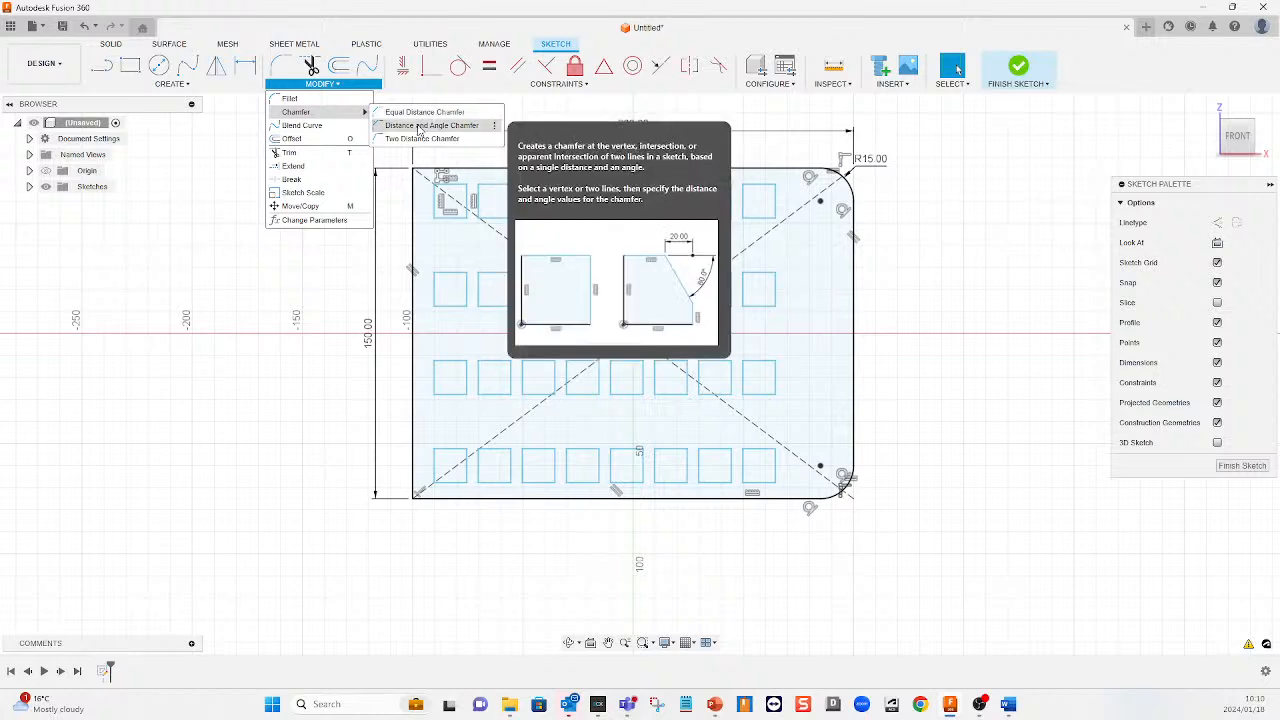
{"action": "left_click", "coordinate": [418, 127]}
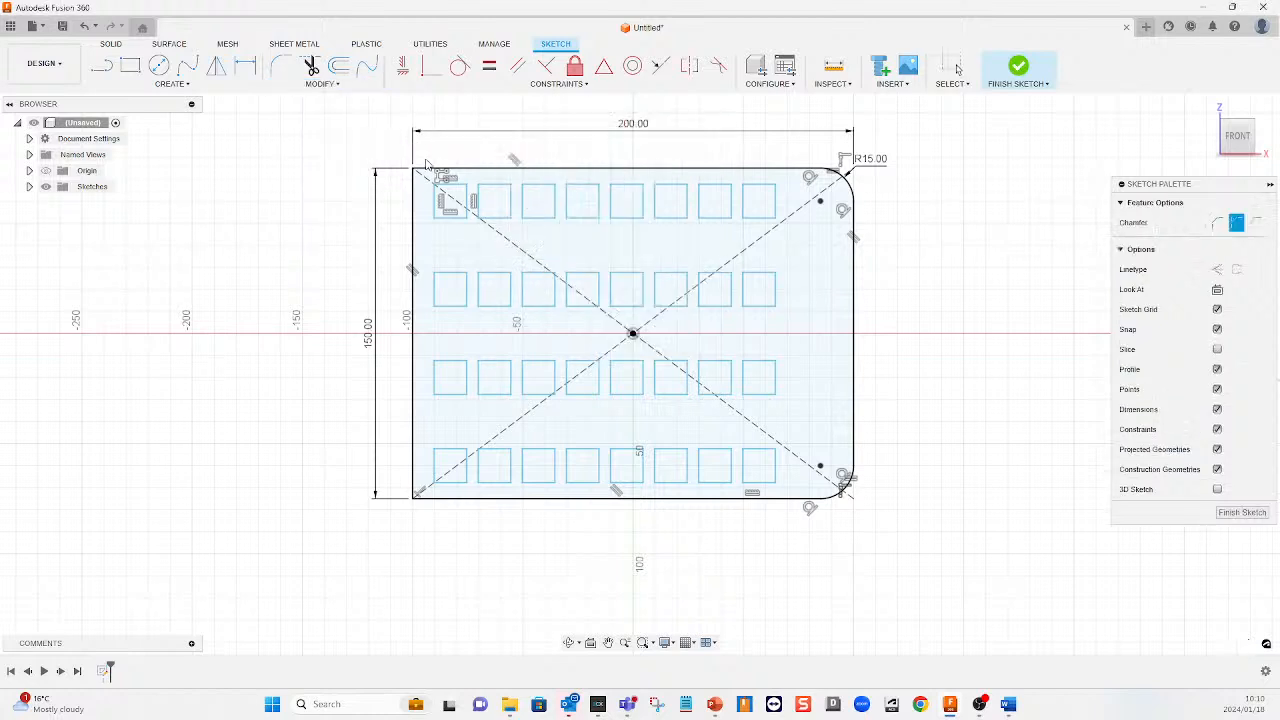
{"action": "left_click", "coordinate": [427, 171]}
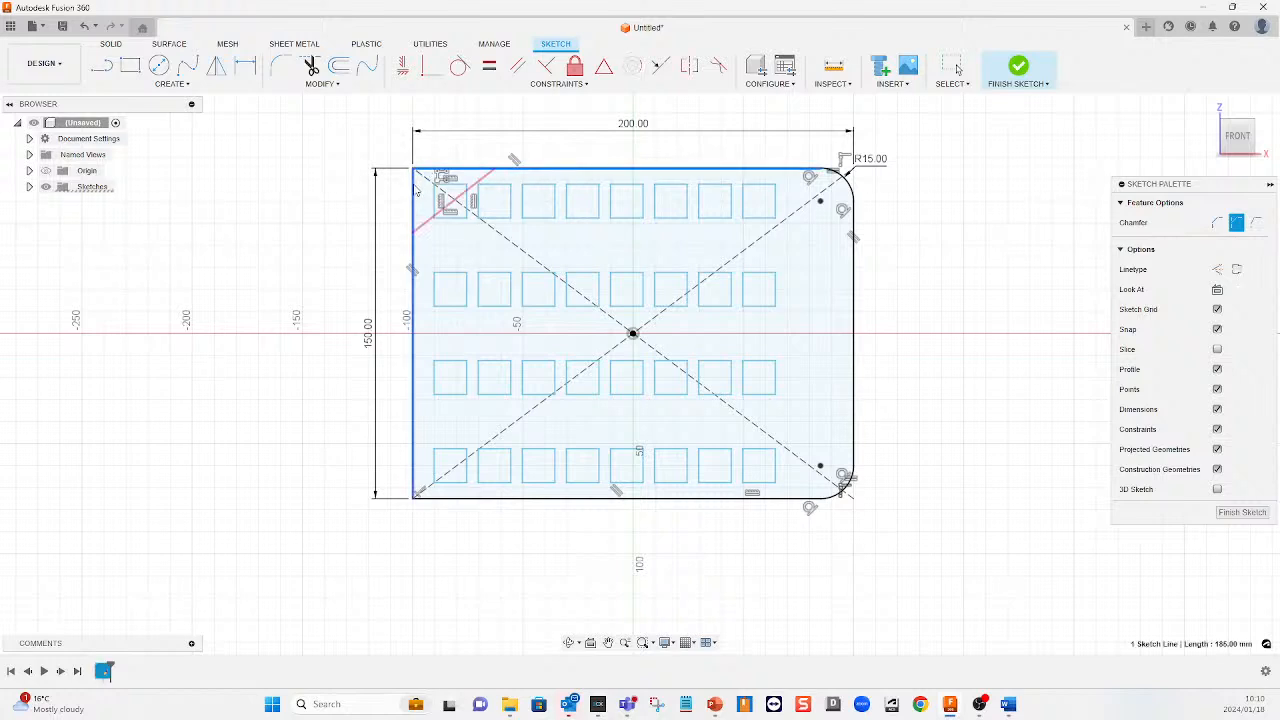
{"action": "left_click", "coordinate": [415, 193]}
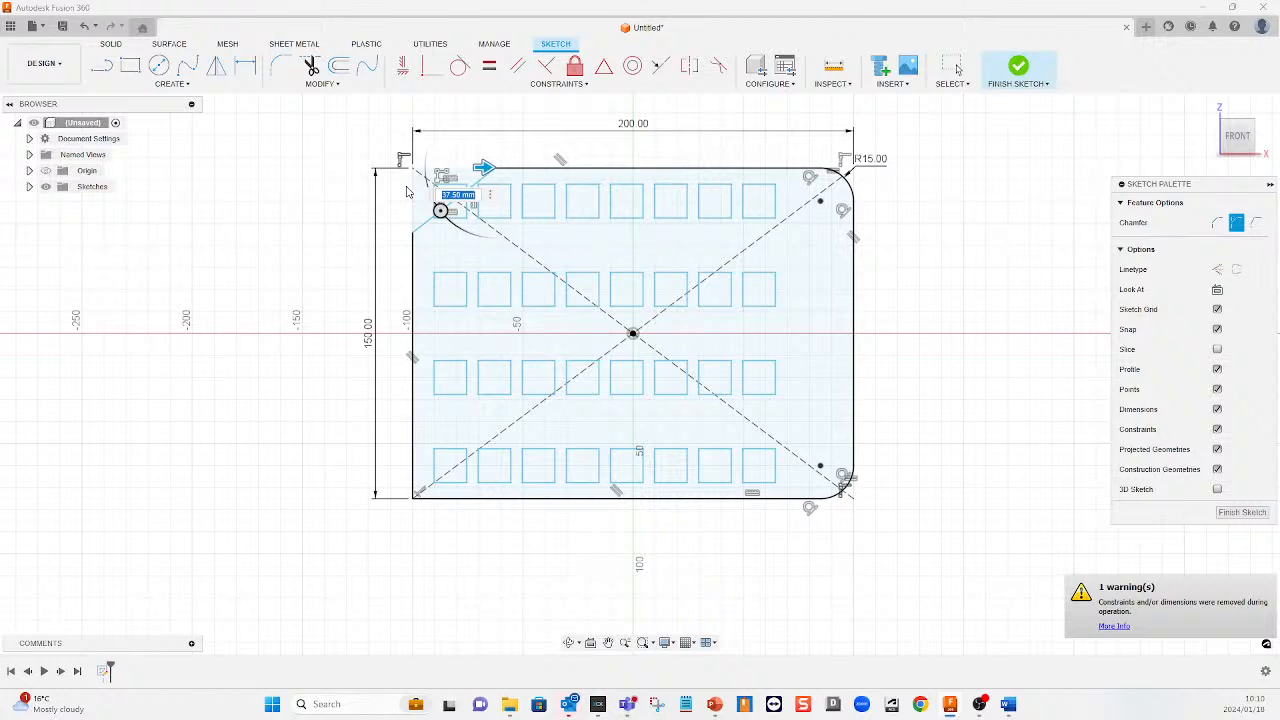
{"action": "type", "text": "5"}
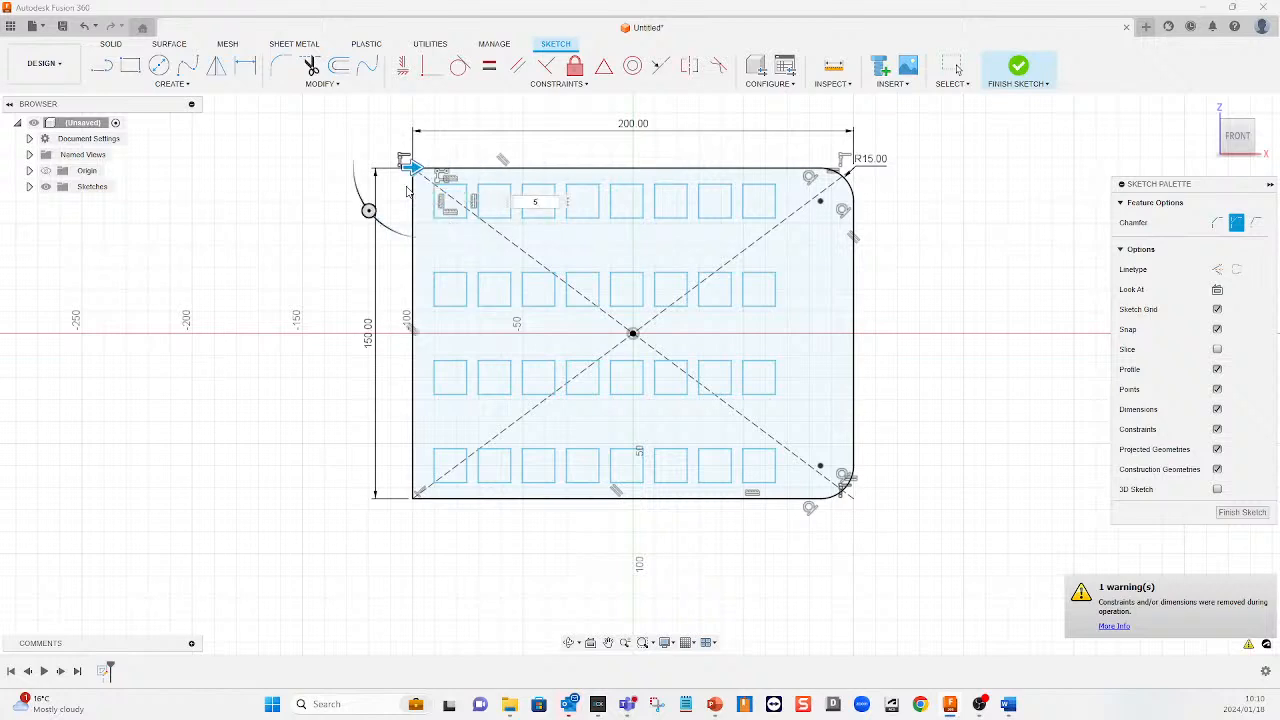
{"action": "key", "text": "Tab"}
{"action": "type", "text": "45"}
{"action": "left_click", "coordinate": [412, 490]}
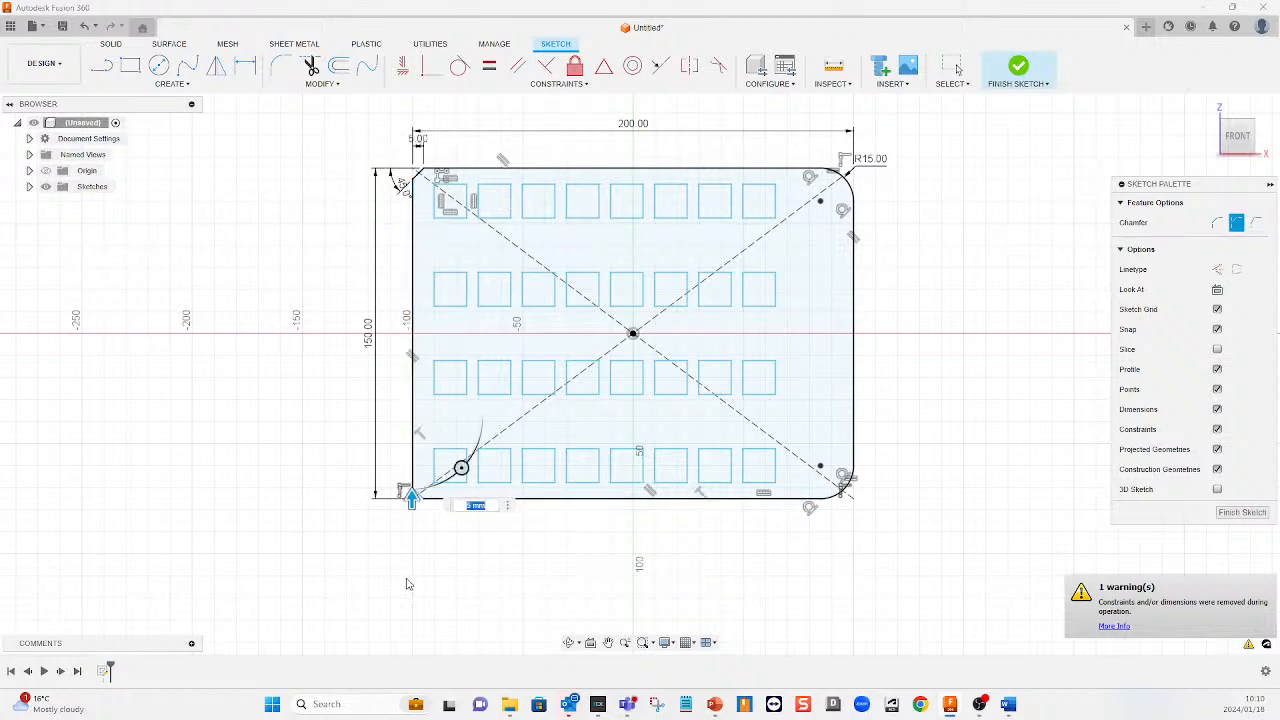
{"action": "key", "text": "Return"}
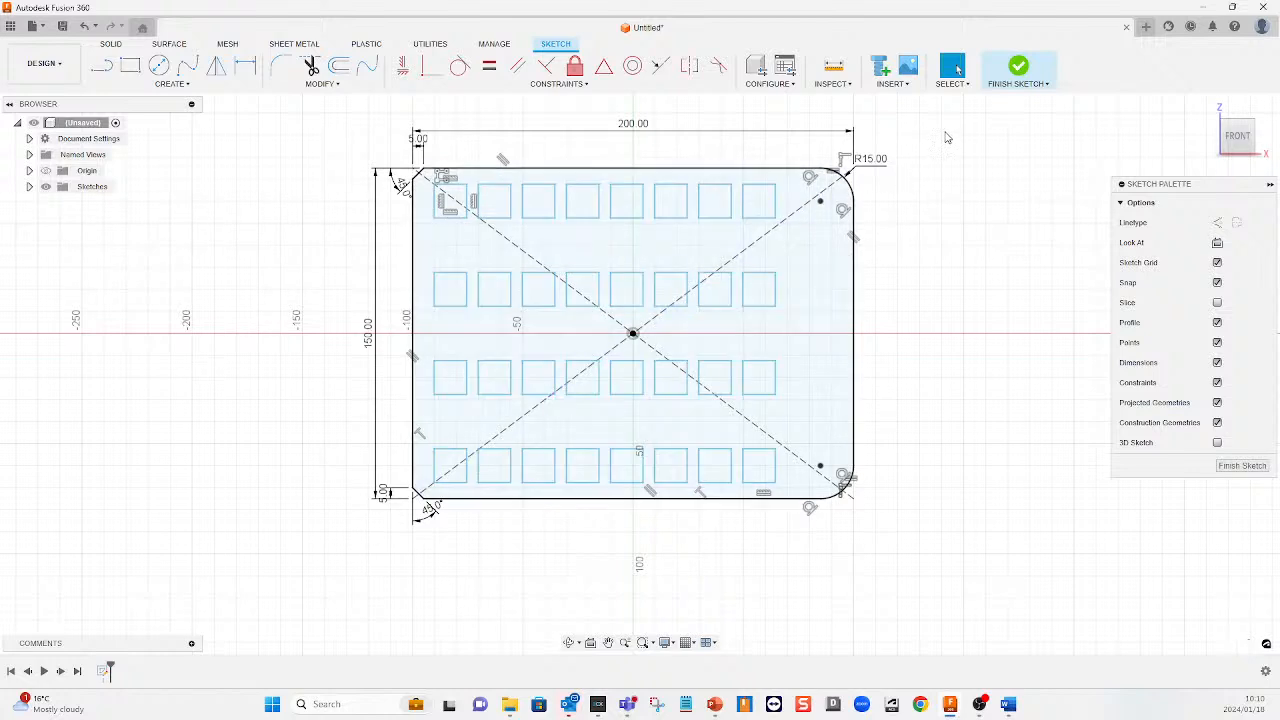
Close the current design without saving its changes
{"action": "mouse_move", "coordinate": [949, 129]}
{"action": "left_mouse_down"}
{"action": "mouse_move", "coordinate": [883, 215]}
{"action": "mouse_move", "coordinate": [316, 288]}
{"action": "mouse_move", "coordinate": [303, 320]}
{"action": "left_mouse_up"}
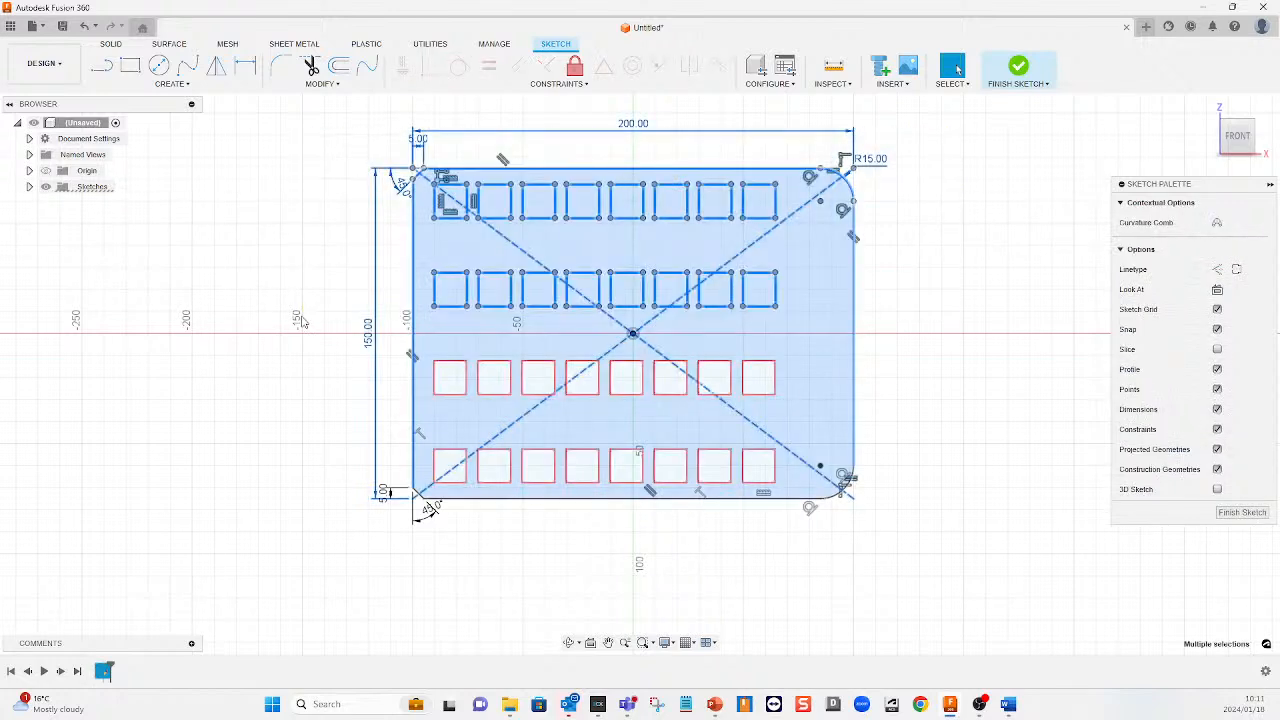
{"action": "left_click", "coordinate": [1126, 27]}
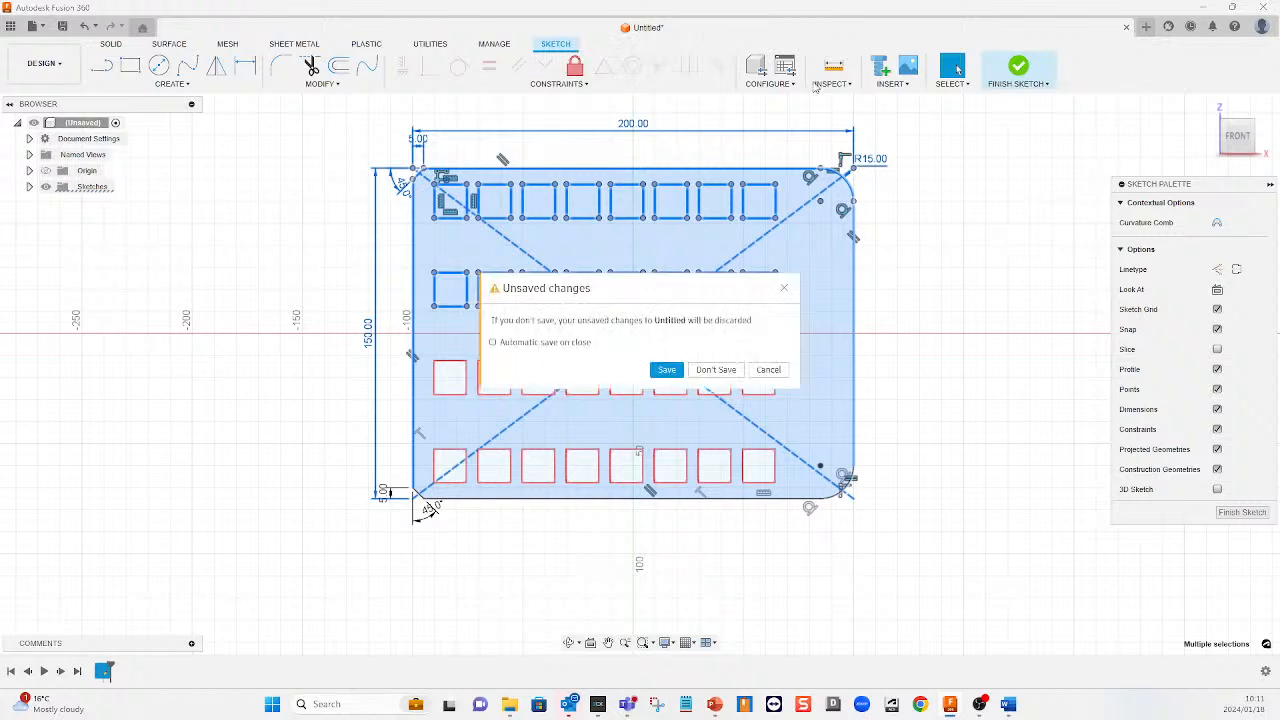
{"action": "left_click", "coordinate": [716, 370]}
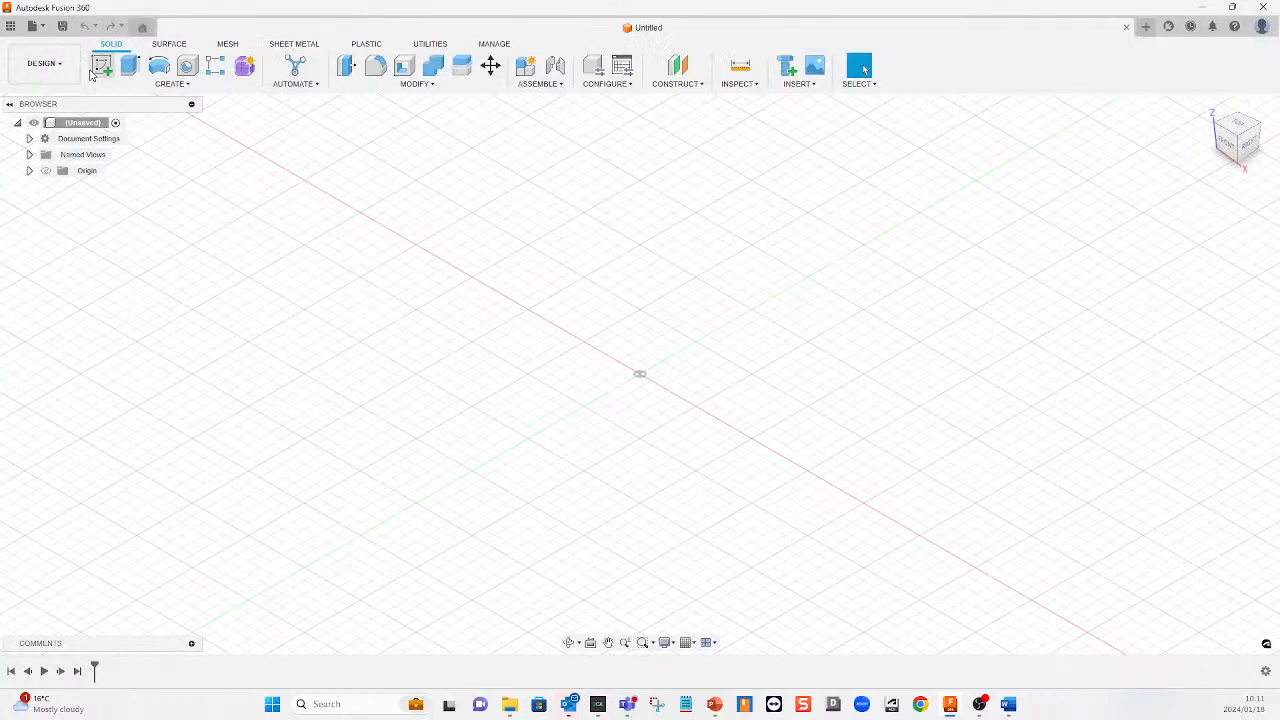
Start a sketch on the front plane and draw a 150 mm diameter circle centred on the origin
{"action": "left_click", "coordinate": [100, 68]}
{"action": "left_click", "coordinate": [674, 362]}
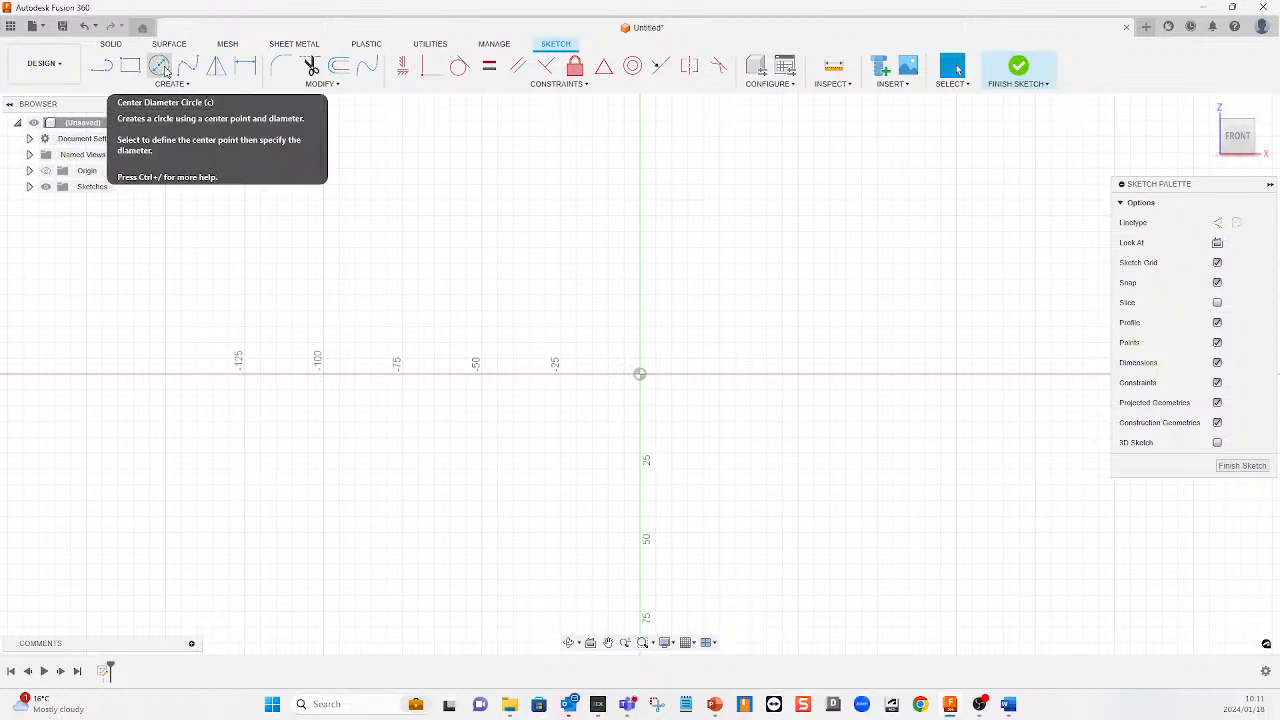
{"action": "left_click", "coordinate": [160, 67]}
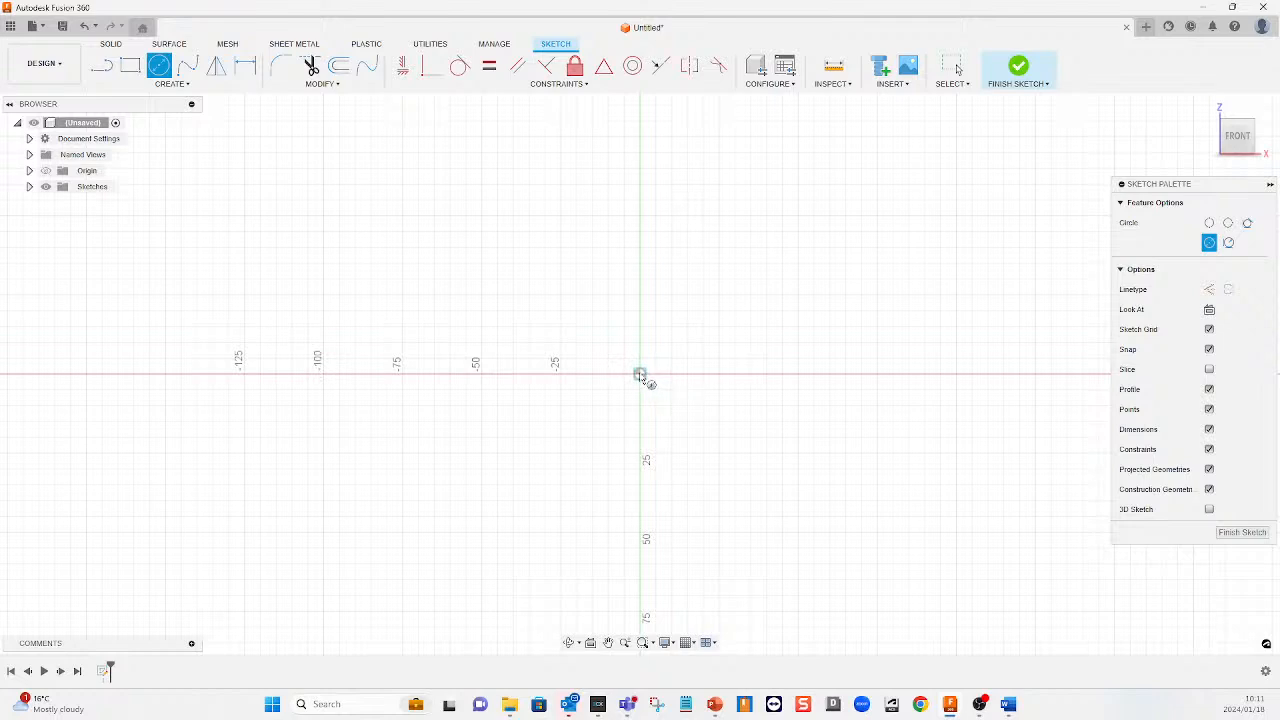
{"action": "left_click", "coordinate": [640, 374]}
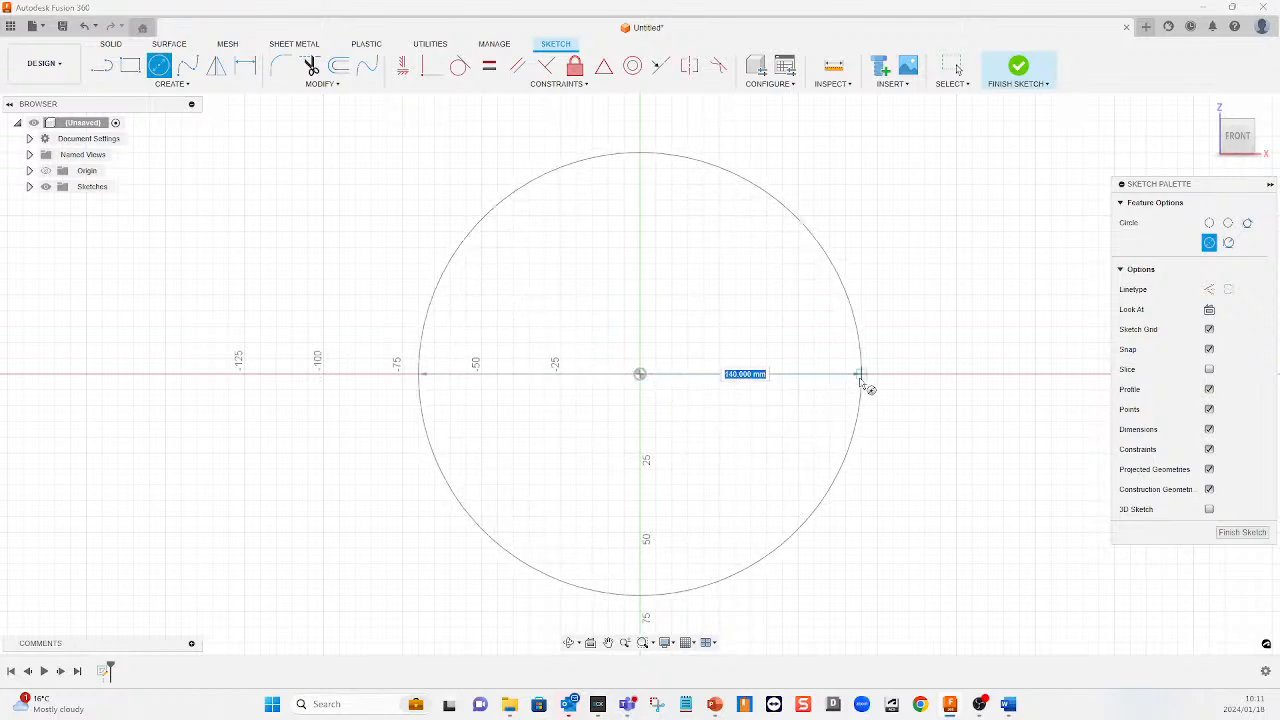
{"action": "type", "text": "150"}
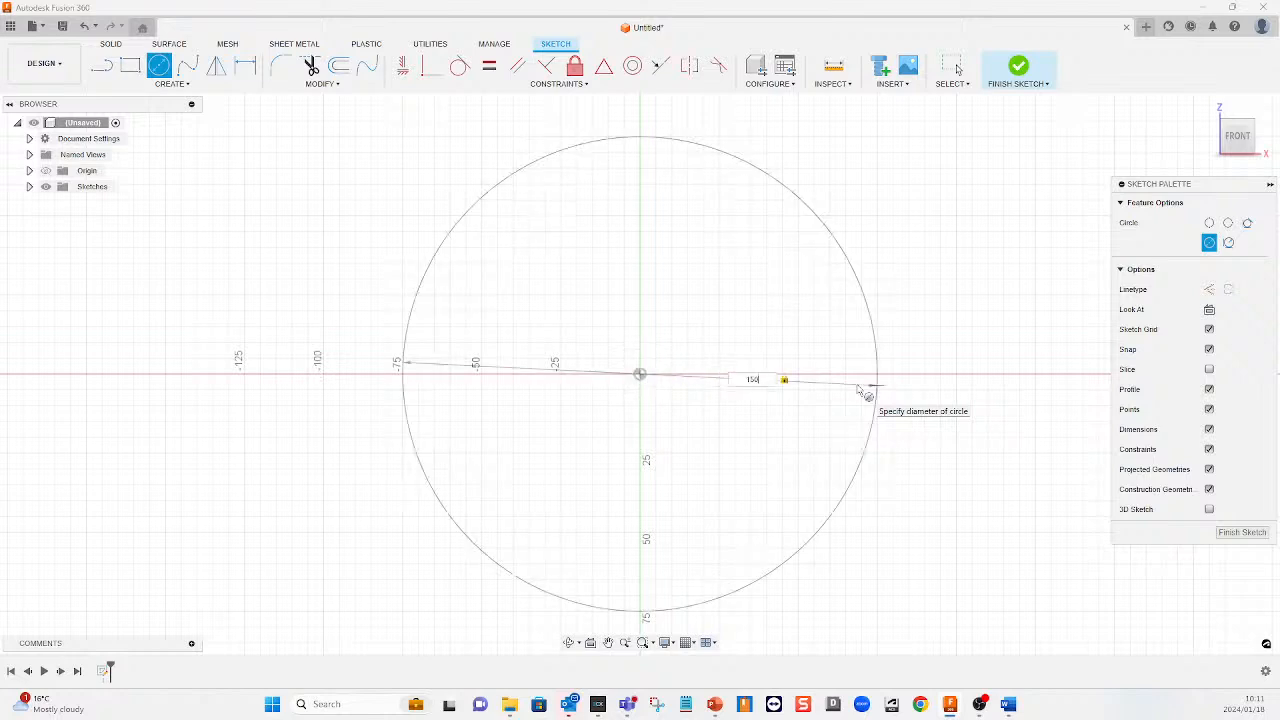
{"action": "key", "text": "Return"}
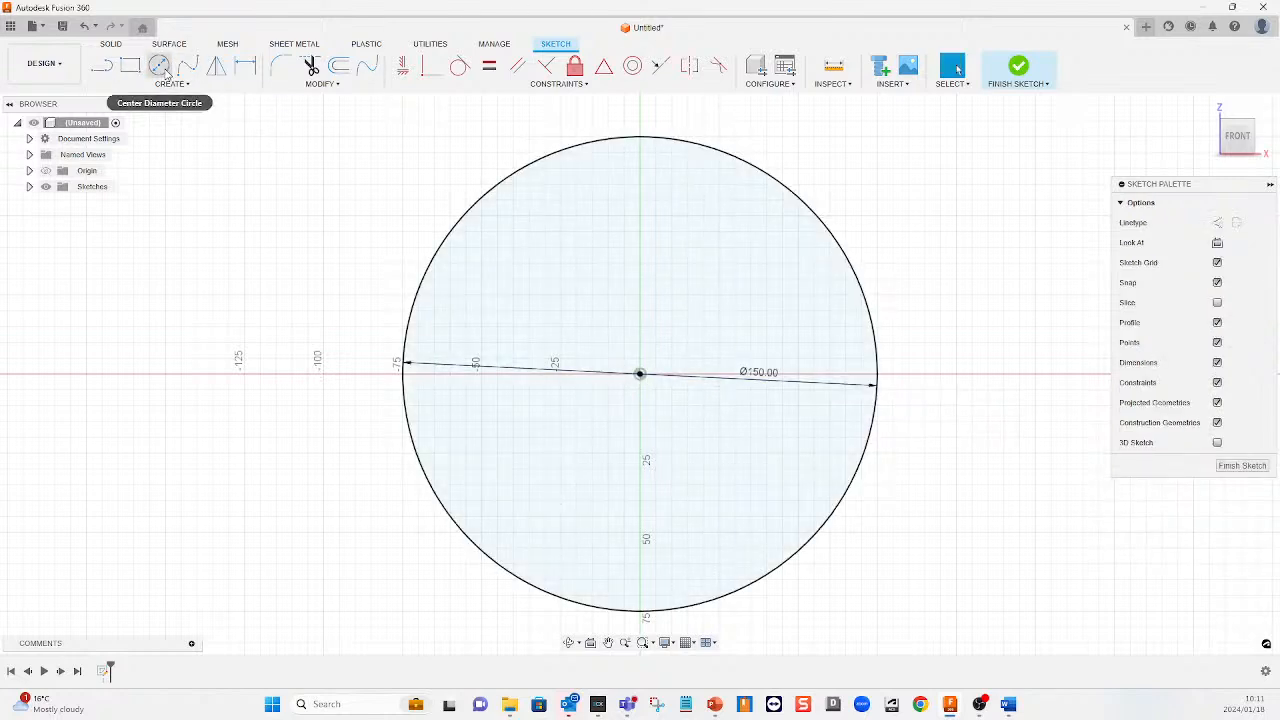
Draw a 10 mm diameter circle inside the large circle, centred about 60 mm directly above the origin
{"action": "left_click", "coordinate": [159, 66]}
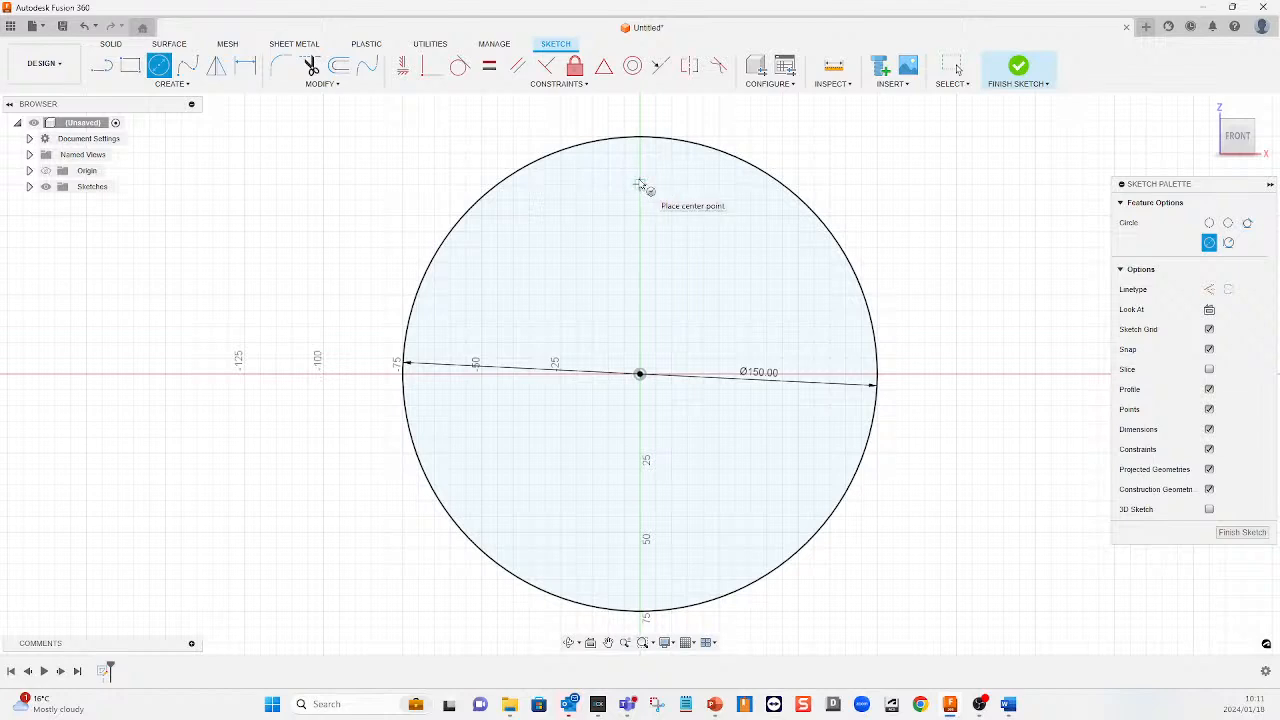
{"action": "left_click", "coordinate": [640, 184]}
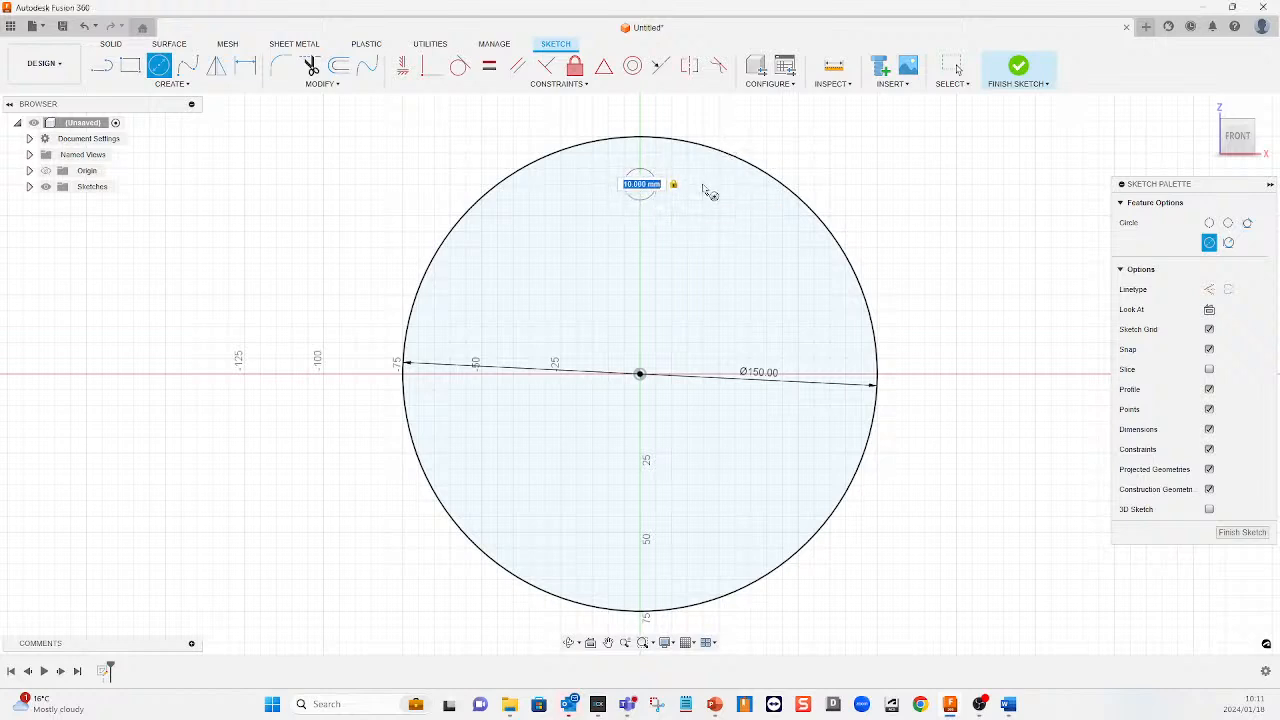
{"action": "left_click", "coordinate": [708, 192]}
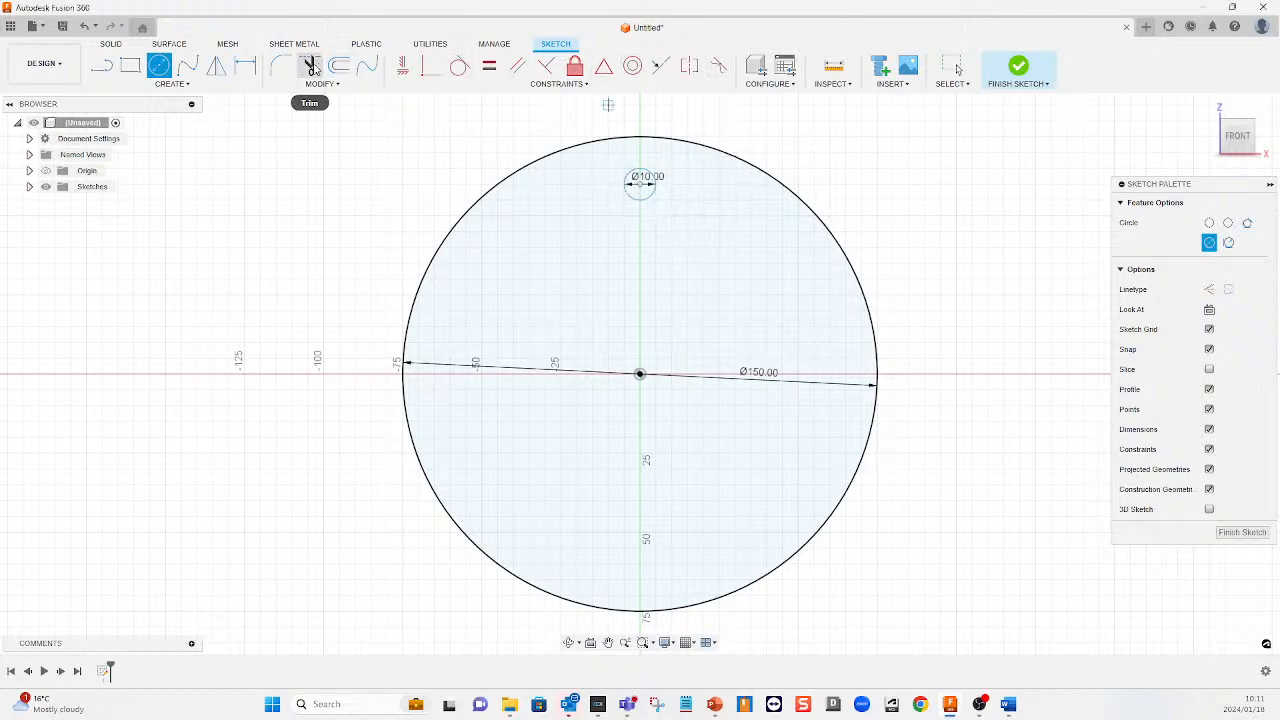
Dimension the vertical distance from the small circle's centre to the origin as 55 mm
{"action": "left_click", "coordinate": [245, 66]}
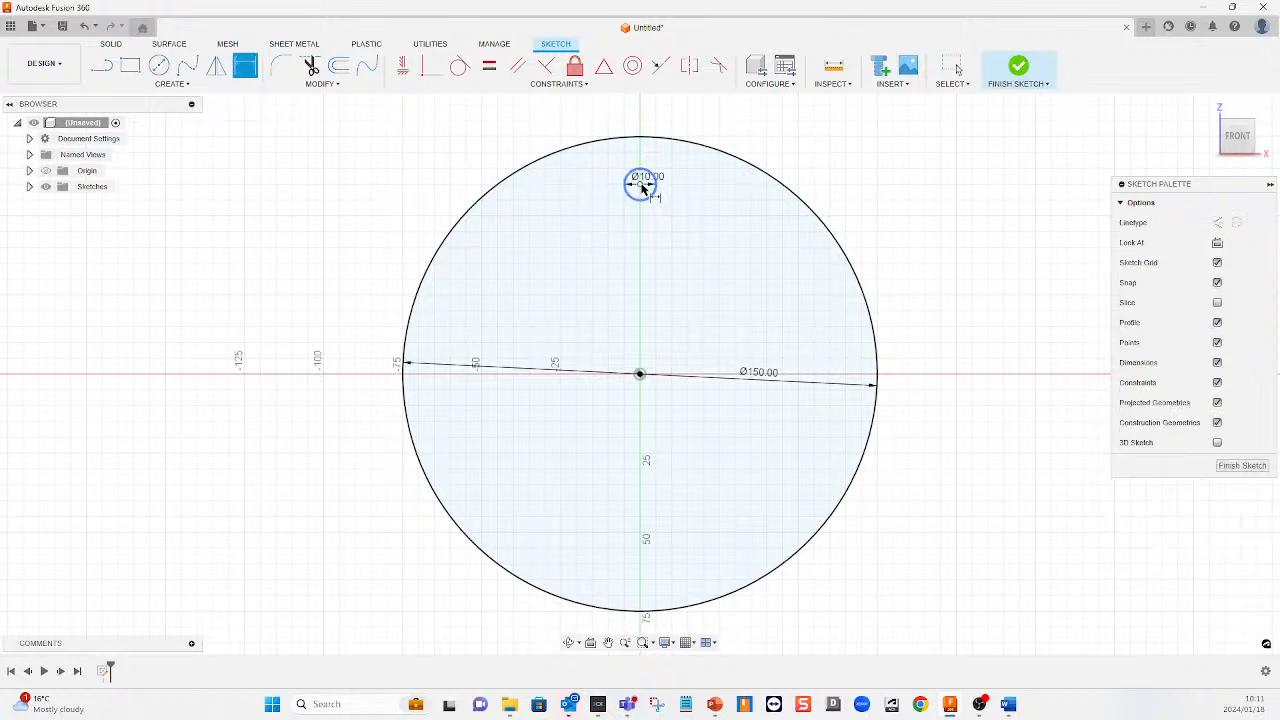
{"action": "left_click", "coordinate": [641, 186]}
{"action": "left_click", "coordinate": [641, 375]}
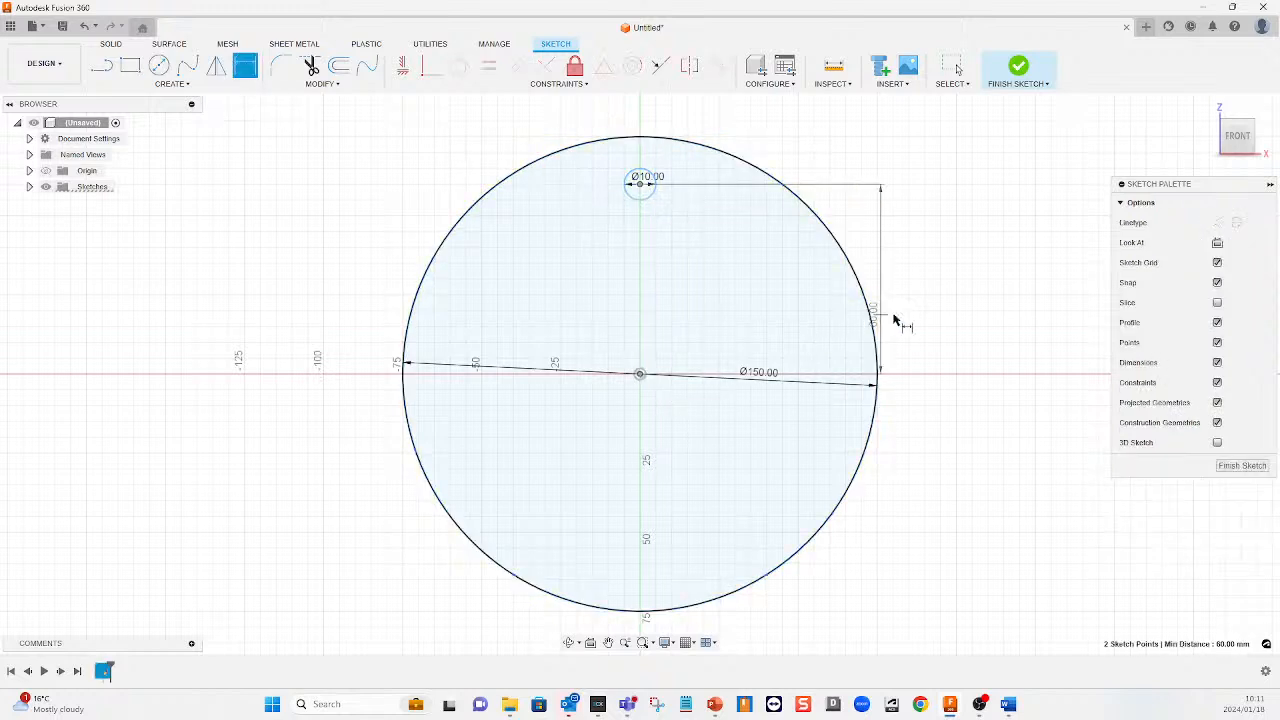
{"action": "left_click", "coordinate": [928, 319]}
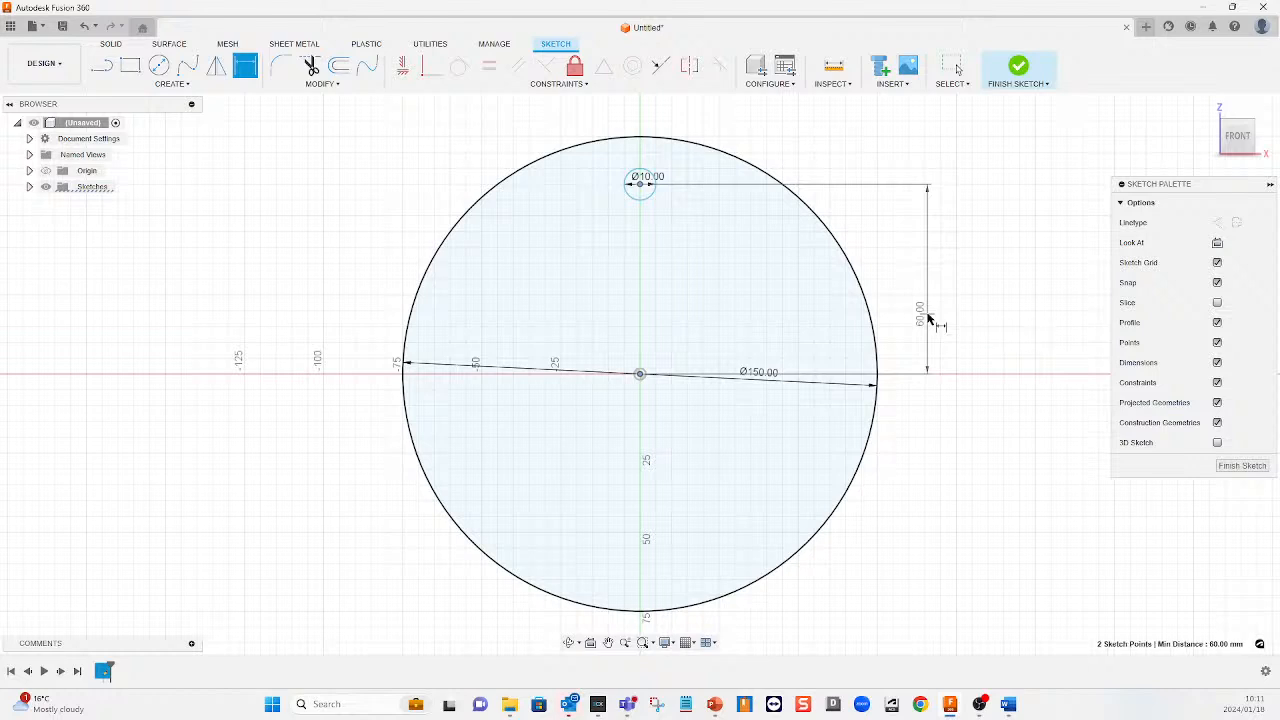
{"action": "type", "text": "55"}
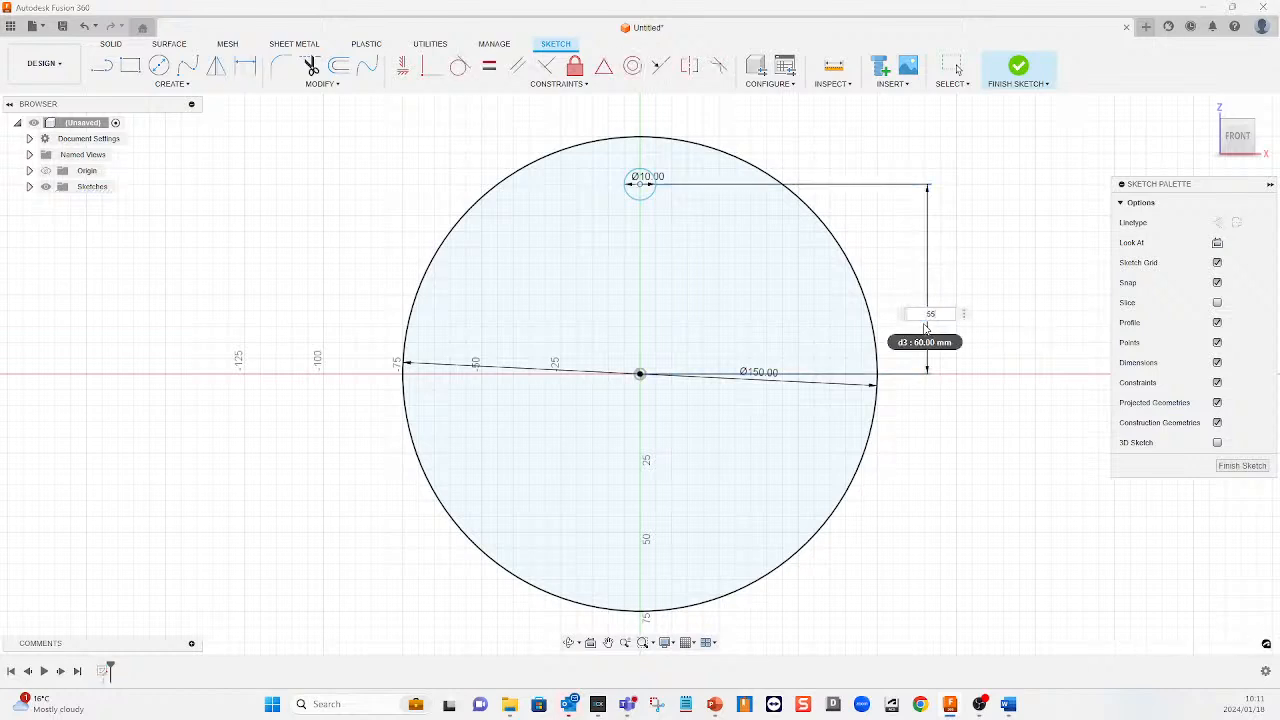
{"action": "key", "text": "Return"}
{"action": "key", "text": "Escape"}
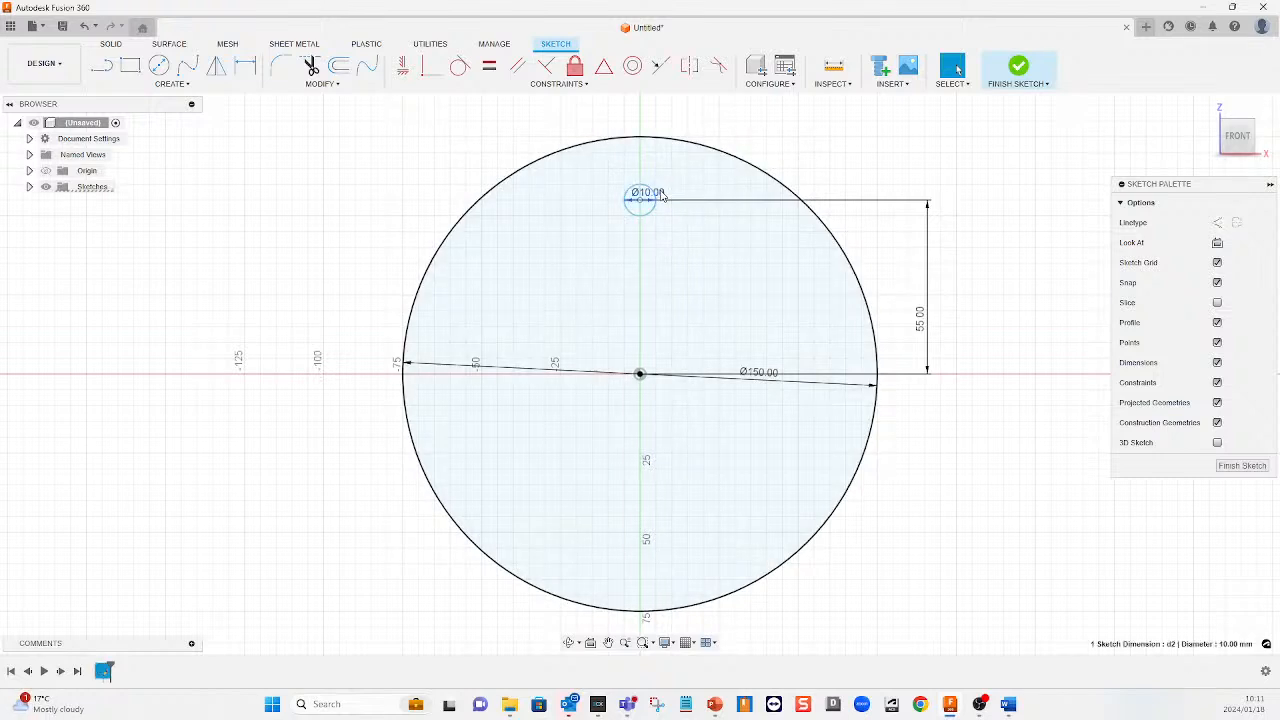
Replace the small circle's diameter dimension with a new 10 mm one placed outside the circle
{"action": "left_click", "coordinate": [245, 65]}
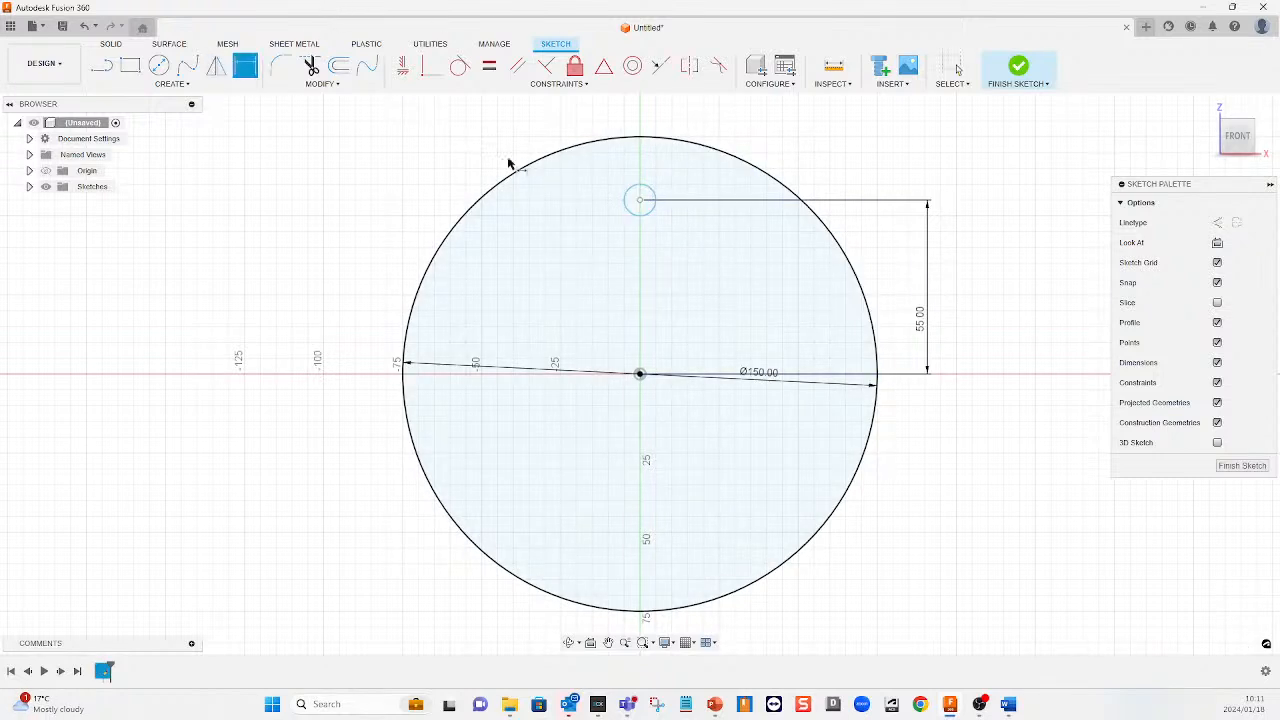
{"action": "left_click", "coordinate": [649, 190]}
{"action": "left_click", "coordinate": [672, 176]}
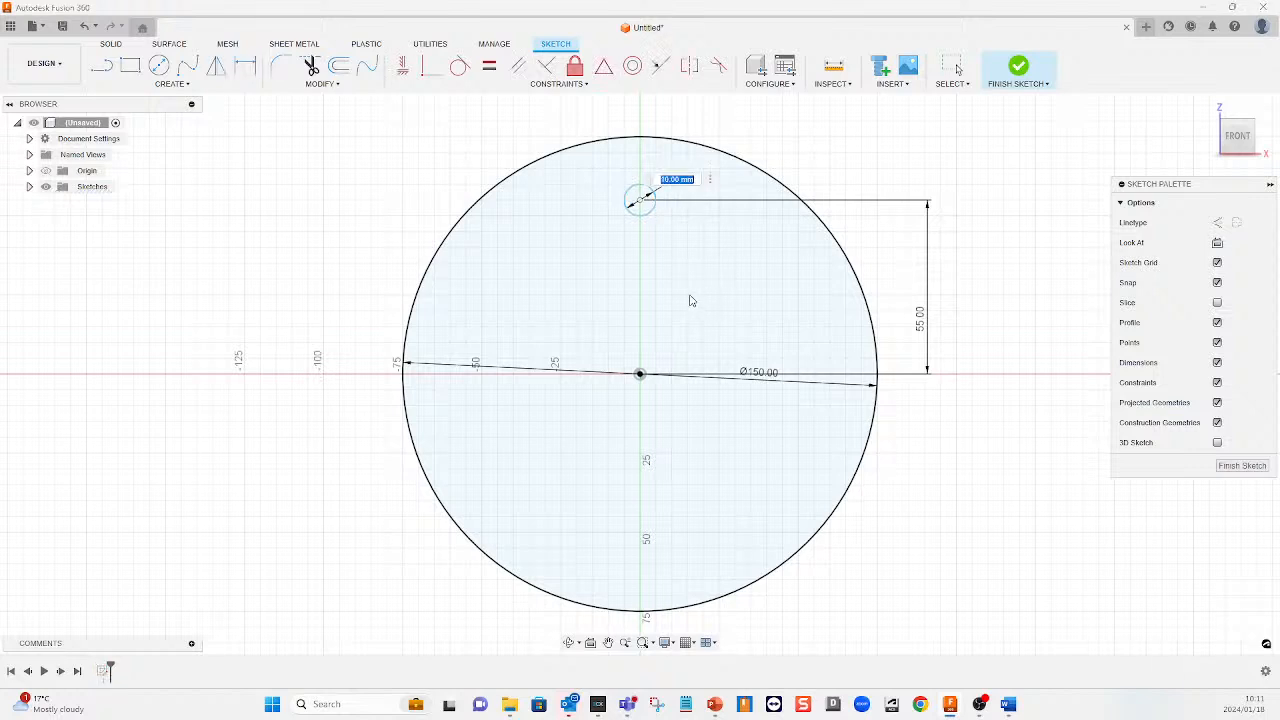
{"action": "key", "text": "Return"}
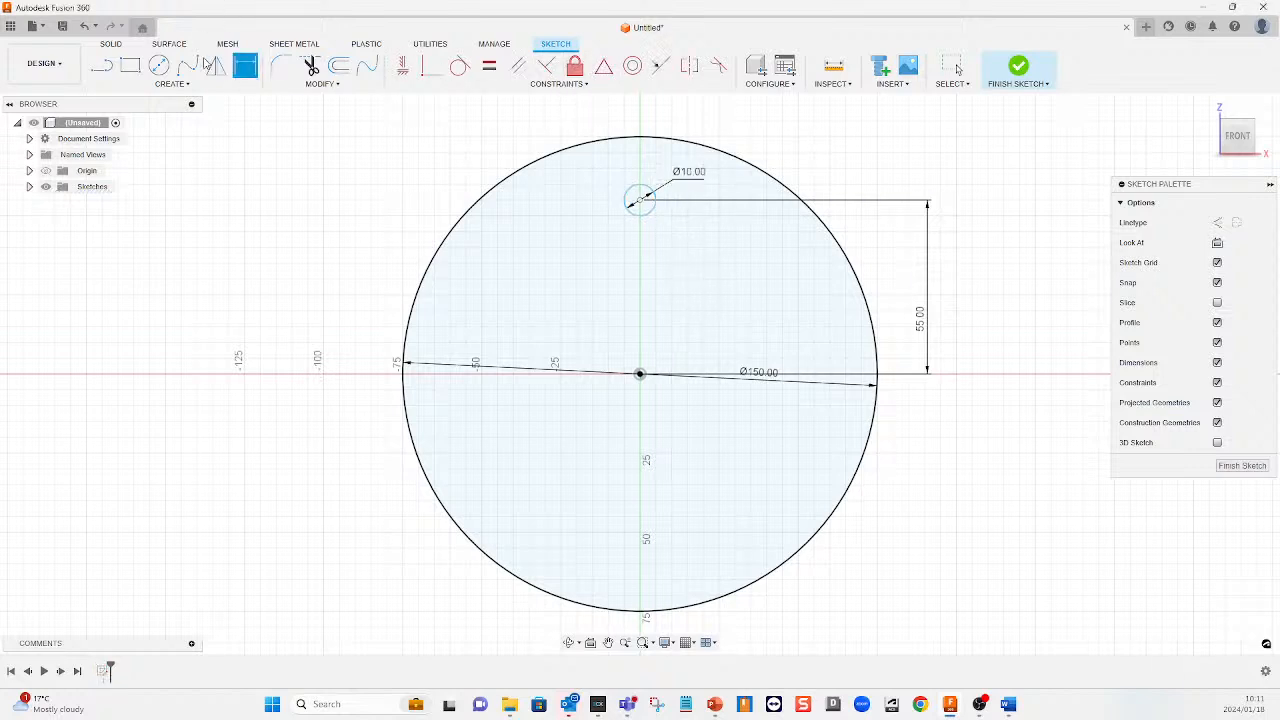
Create a circular pattern of the small circle around the origin with full distribution and a quantity of 6
{"action": "left_click", "coordinate": [183, 84]}
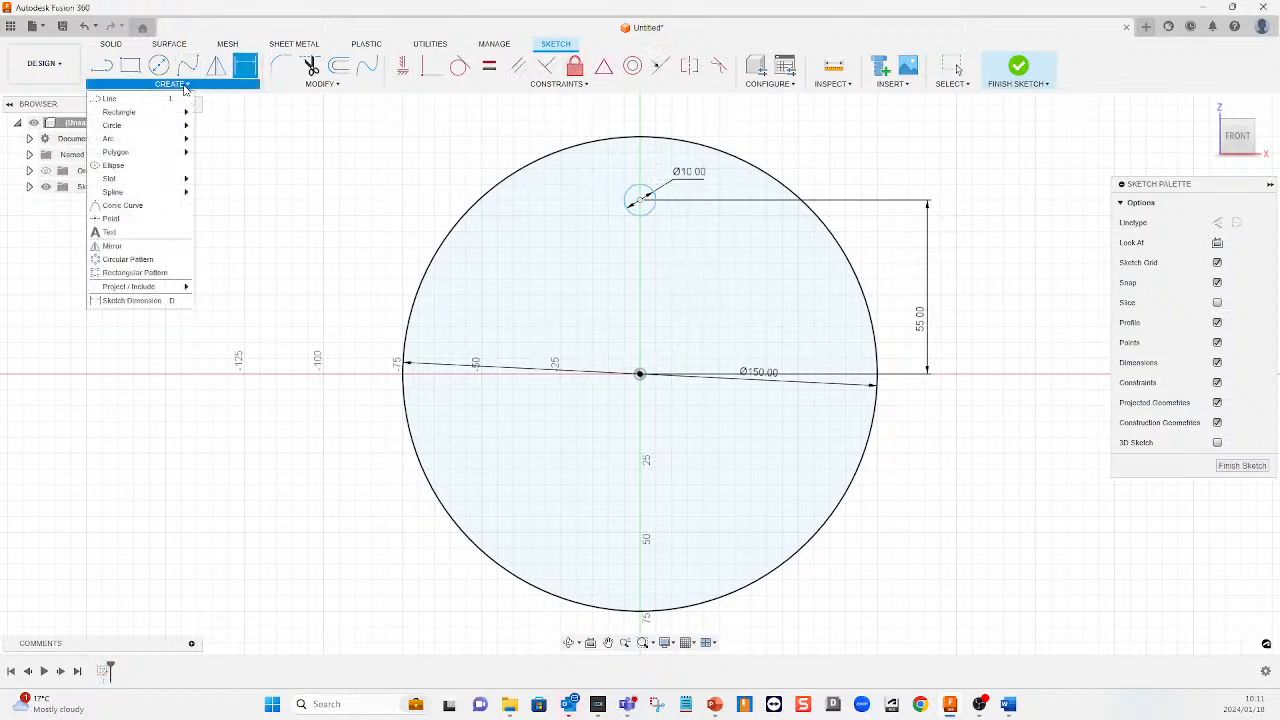
{"action": "left_click", "coordinate": [128, 259]}
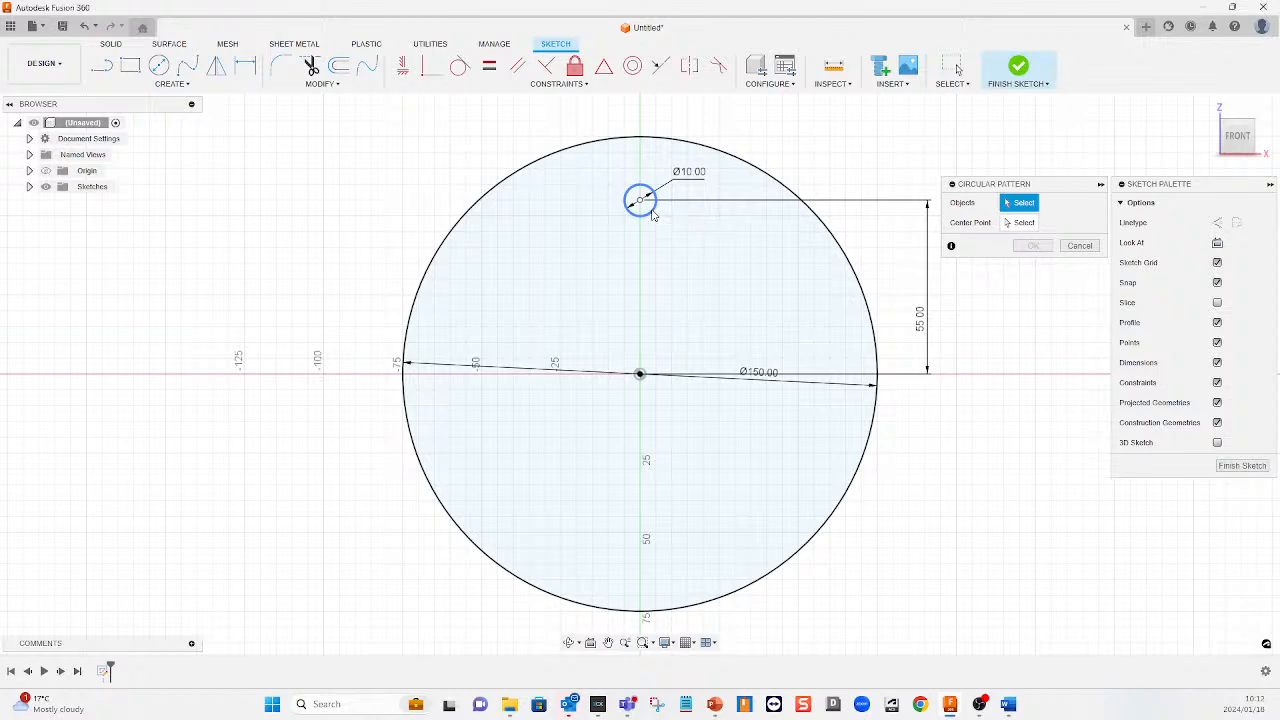
{"action": "left_click", "coordinate": [651, 209]}
{"action": "left_click", "coordinate": [1020, 222]}
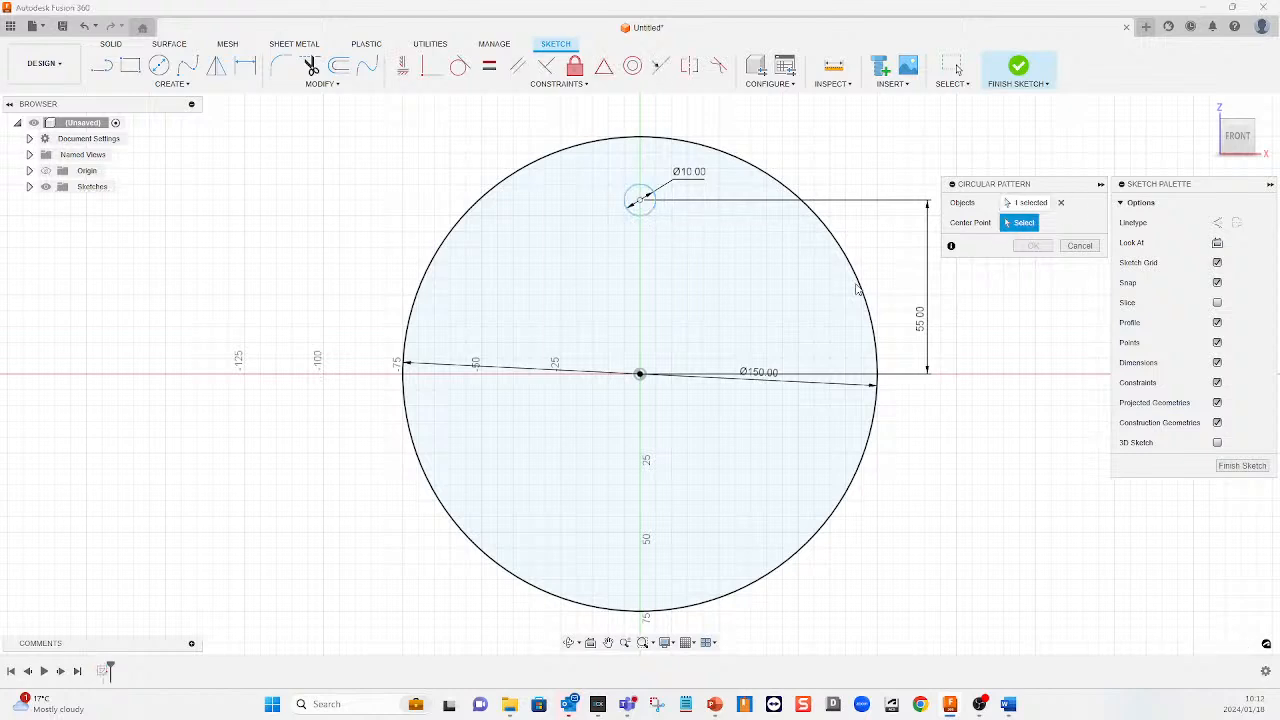
{"action": "left_click", "coordinate": [650, 376]}
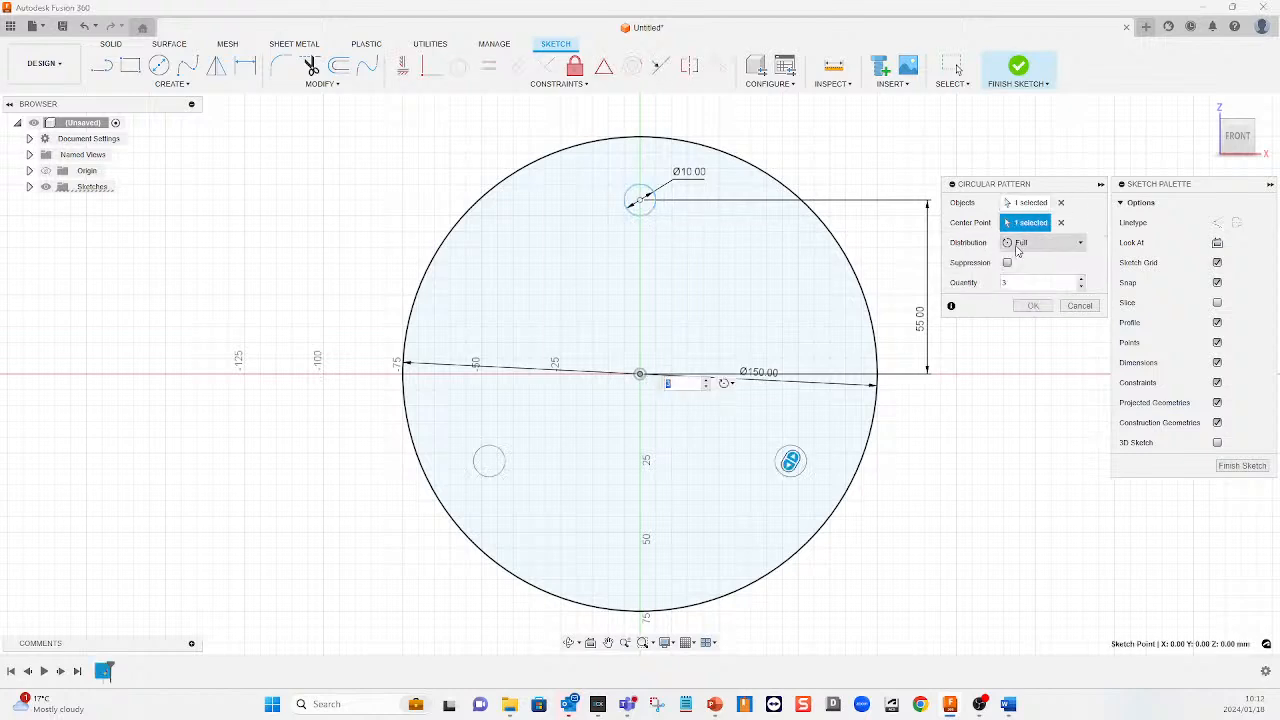
{"action": "left_click", "coordinate": [1077, 244]}
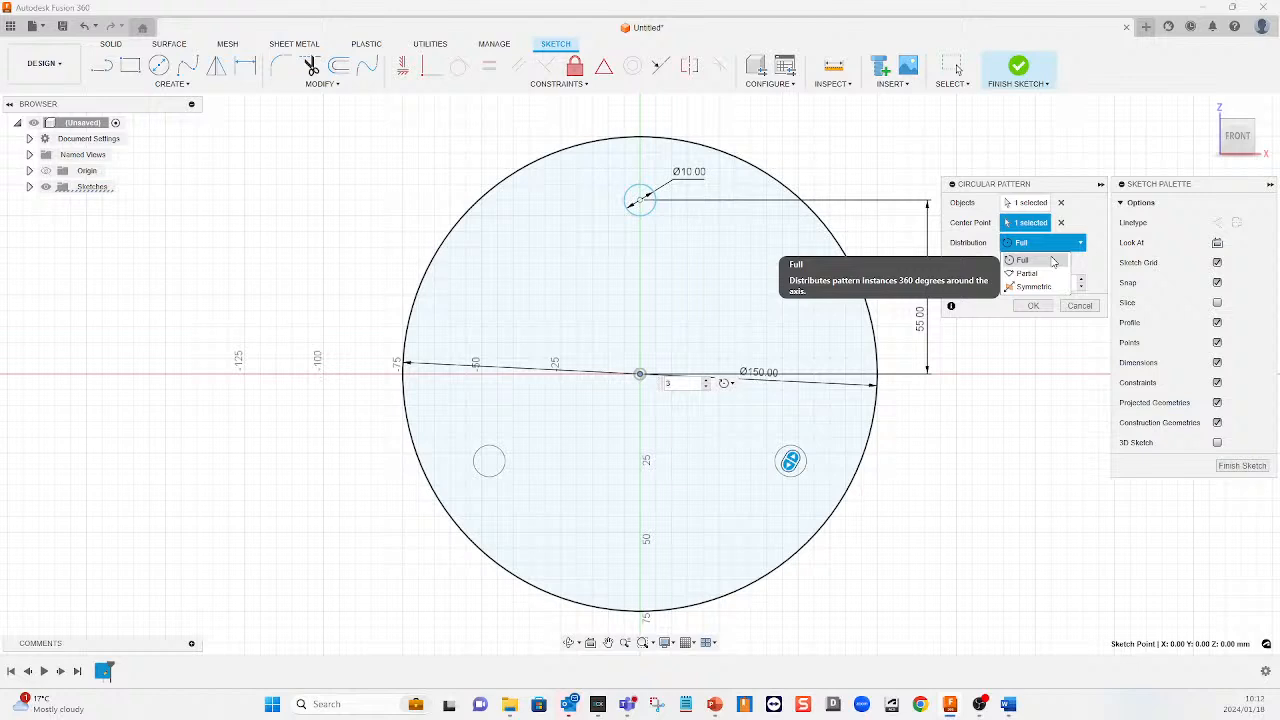
{"action": "left_click", "coordinate": [1046, 262]}
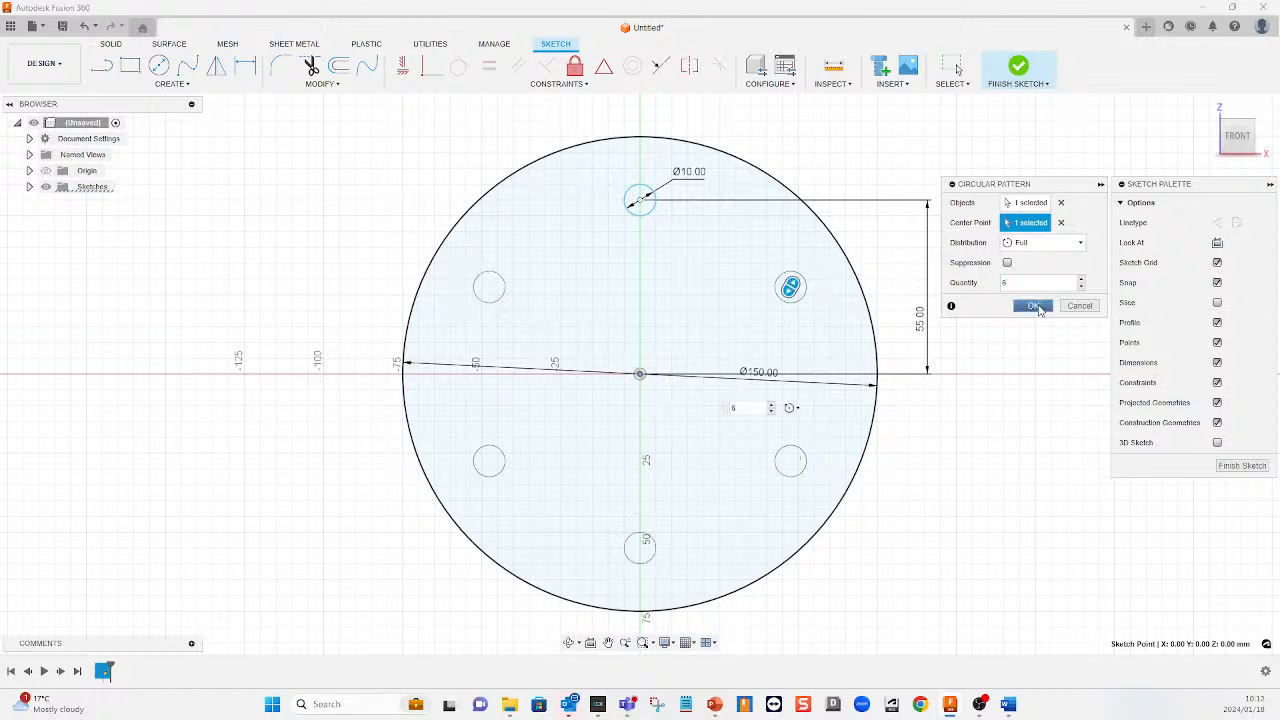
{"action": "left_click", "coordinate": [1033, 305]}
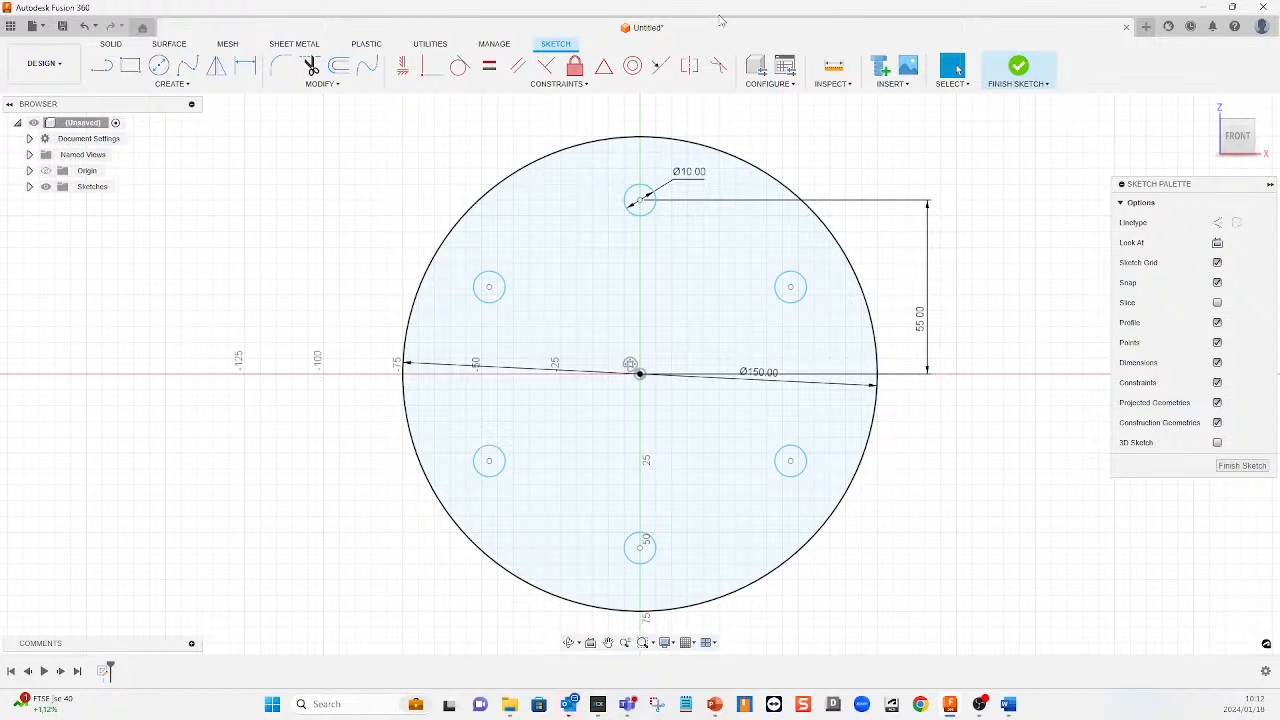
Delete the large circle and all the patterned small circles from the sketch
{"action": "left_click_drag", "start_coordinate": [876, 131], "coordinate": [375, 360]}
{"action": "key", "text": "Delete"}
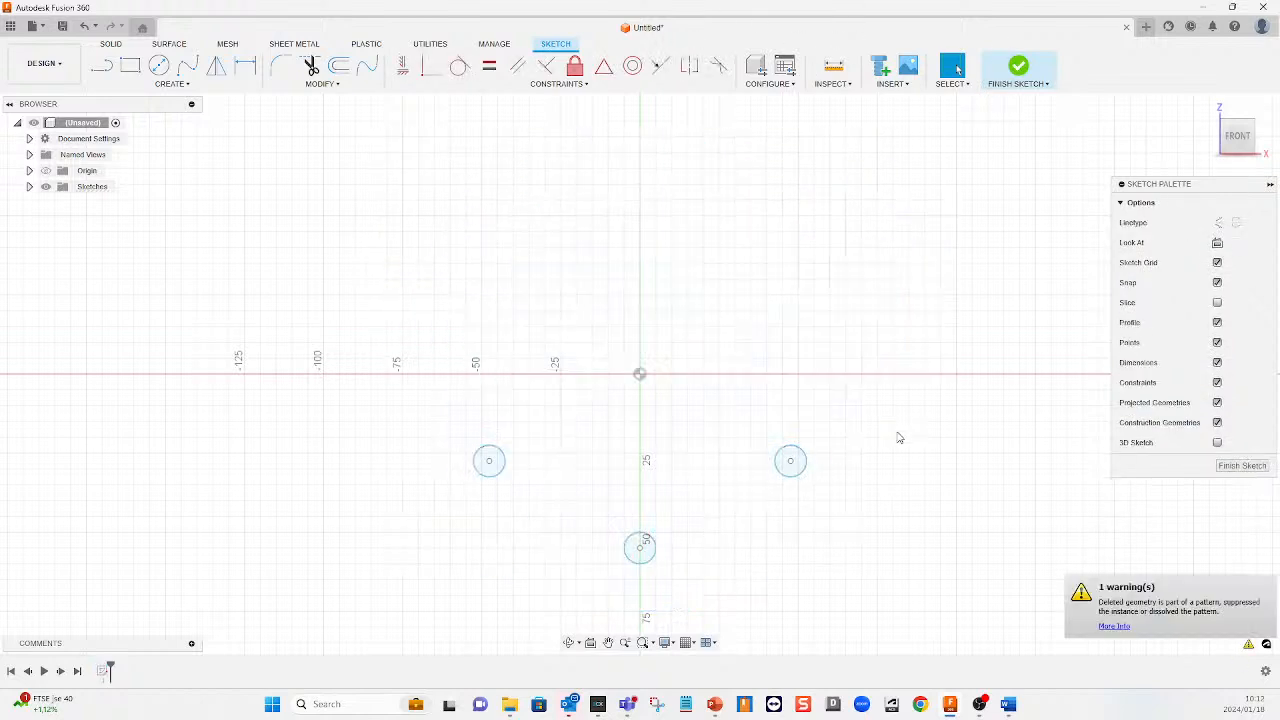
{"action": "left_click_drag", "start_coordinate": [900, 428], "coordinate": [286, 601]}
{"action": "key", "text": "Delete"}
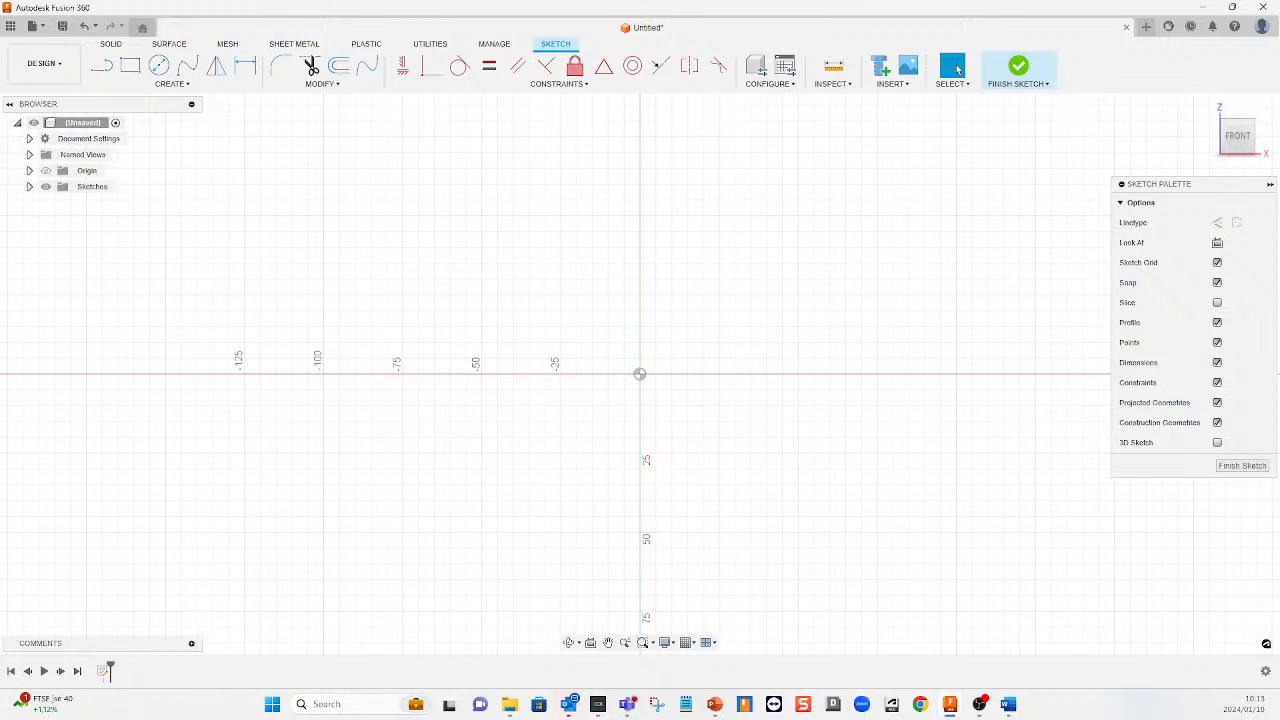
Draw a vertical line well to the left of the origin, running down to the horizontal axis
{"action": "left_click", "coordinate": [104, 68]}
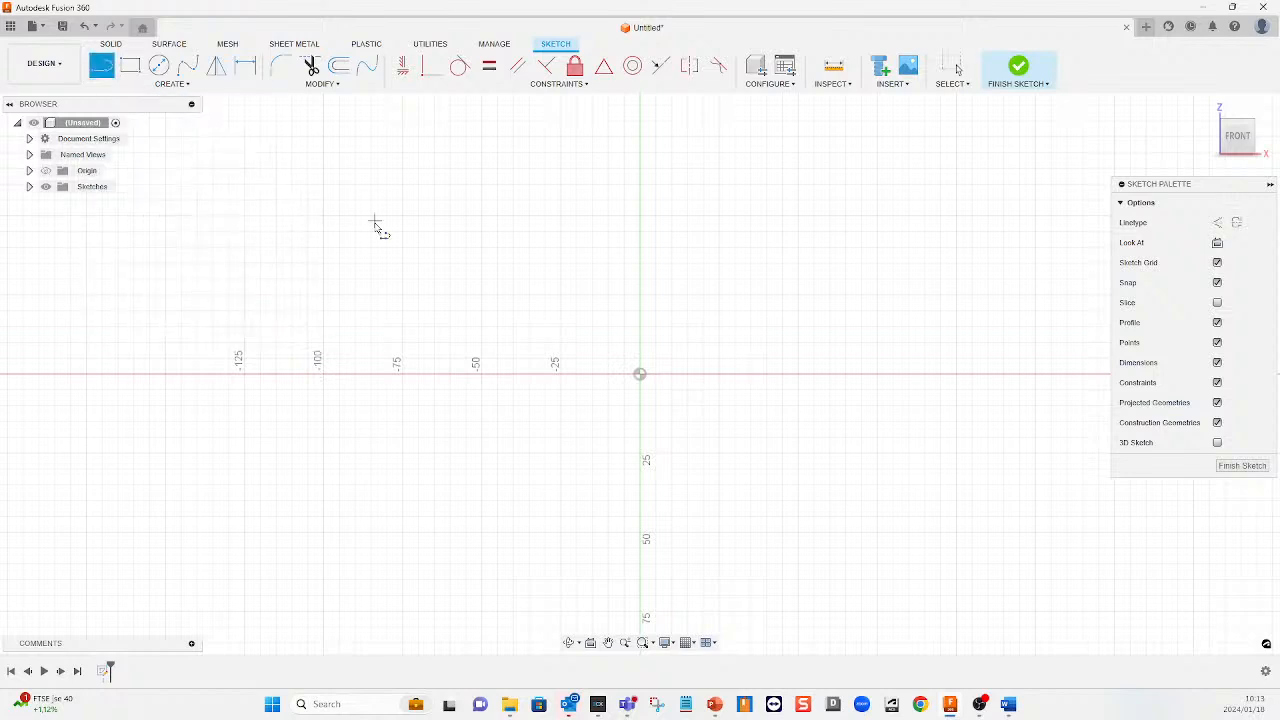
{"action": "left_click", "coordinate": [350, 146]}
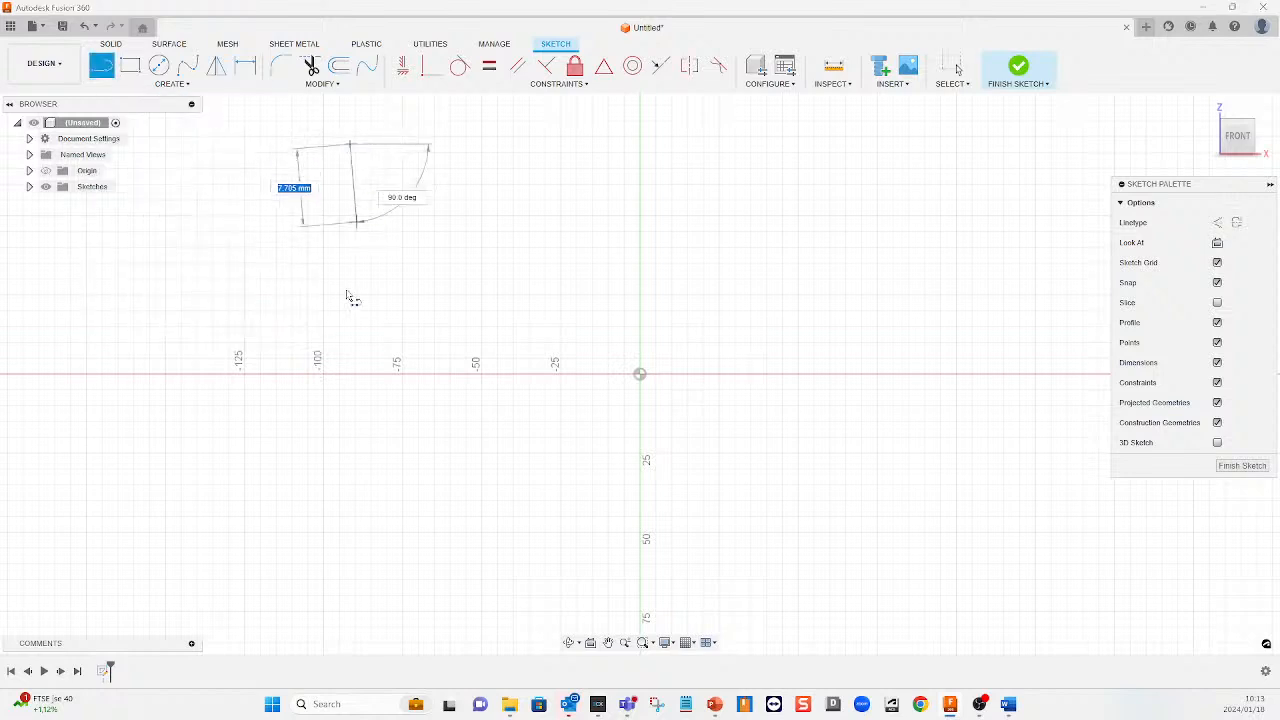
{"action": "left_click", "coordinate": [350, 374]}
{"action": "key", "text": "Escape"}
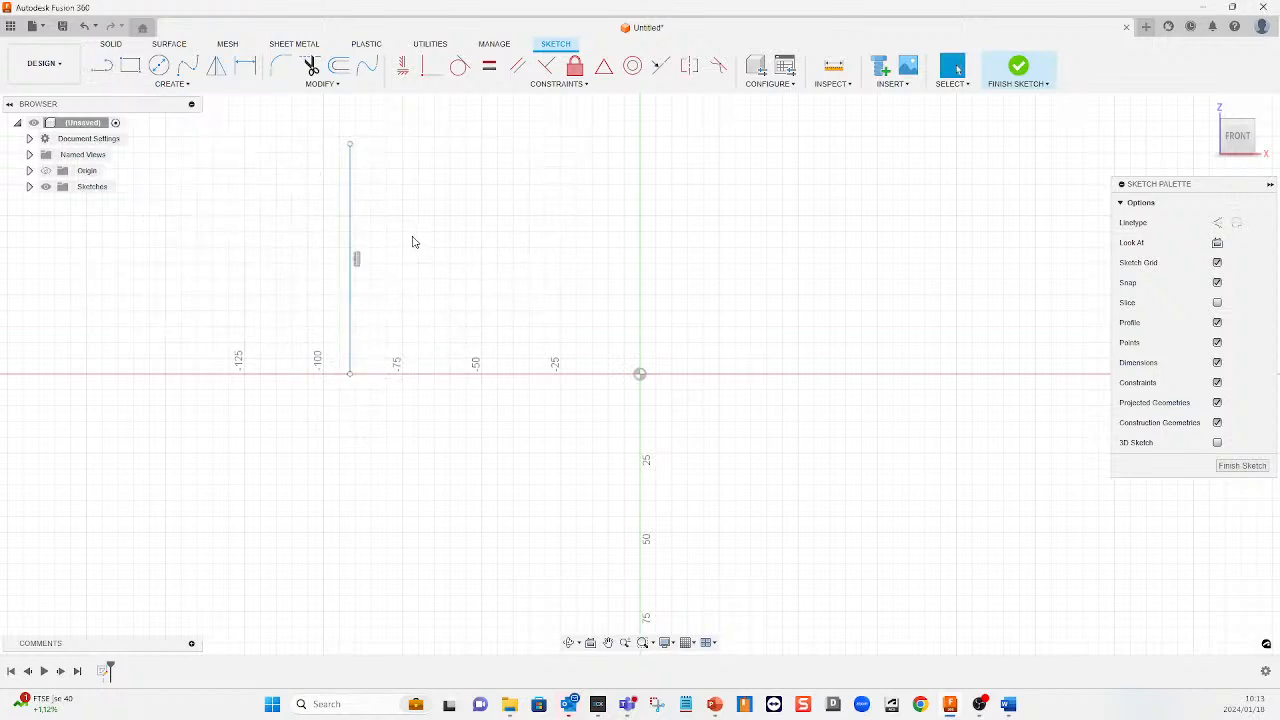
Draw a separate horizontal line from just right of the vertical line's middle to the vertical axis
{"action": "left_click", "coordinate": [104, 67]}
{"action": "left_click", "coordinate": [387, 247]}
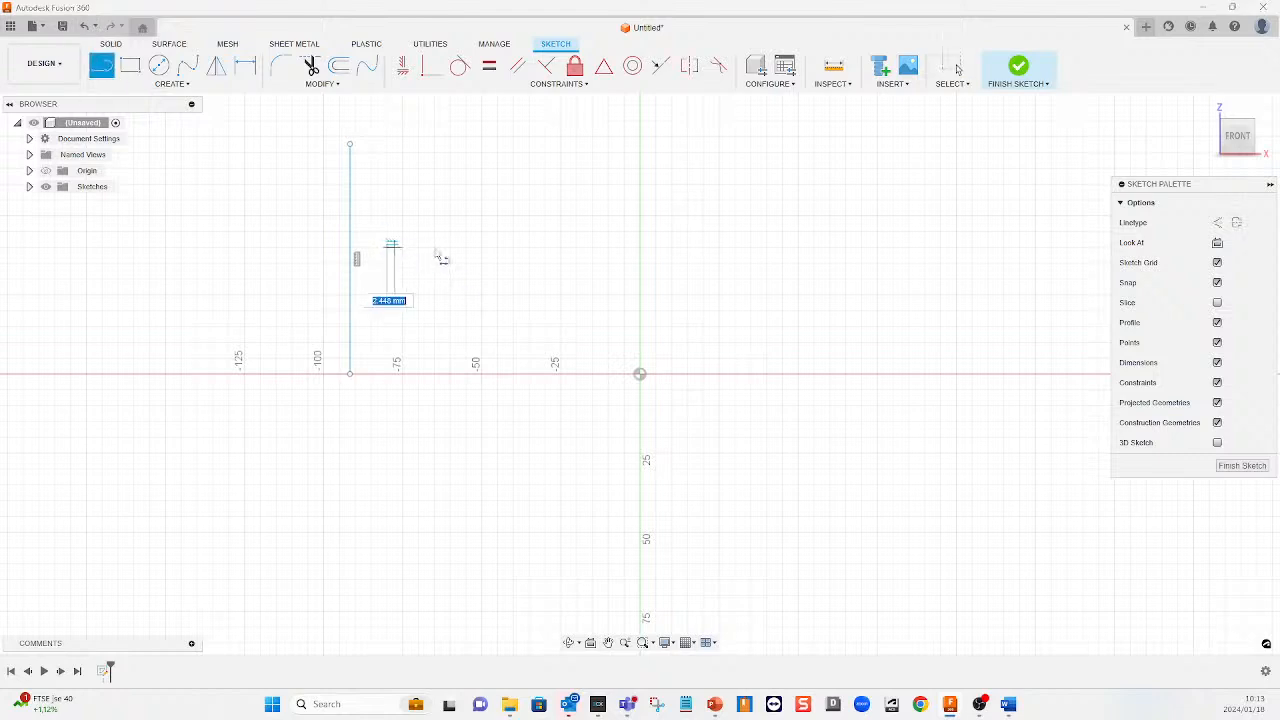
{"action": "left_click", "coordinate": [640, 247]}
{"action": "key", "text": "Escape"}
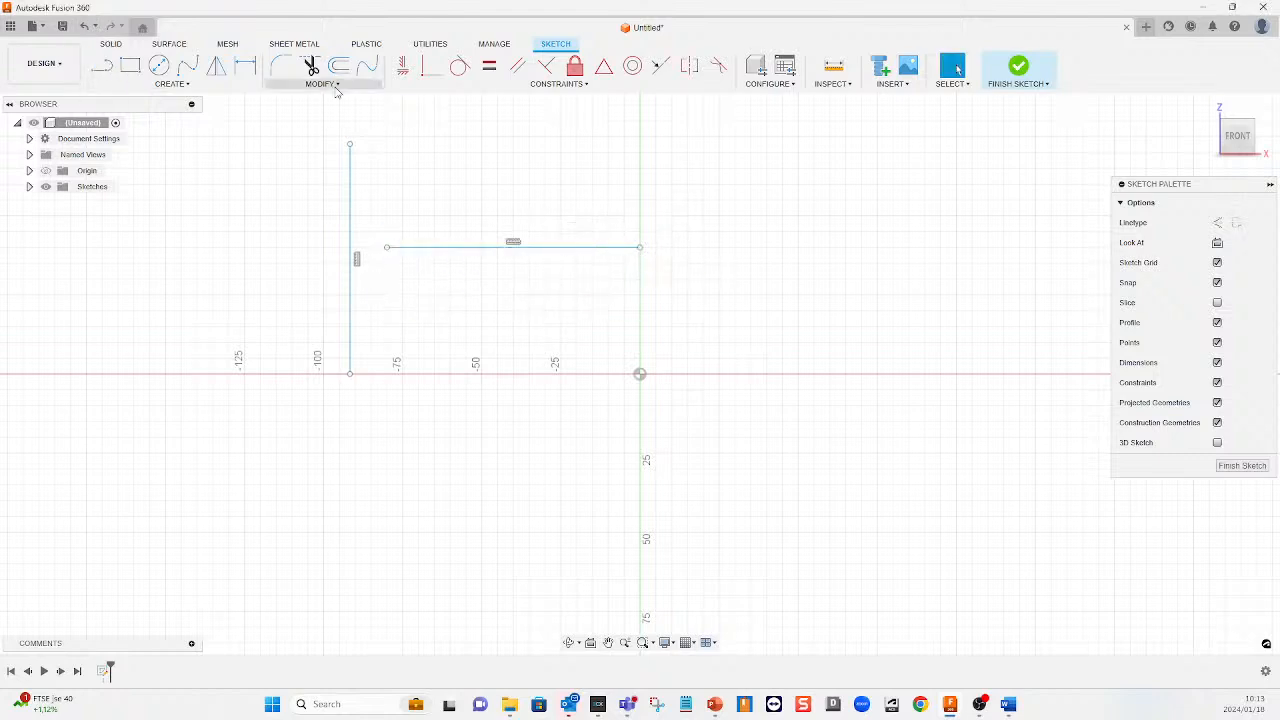
Extend the horizontal line's free end until it meets the vertical line
{"action": "left_click", "coordinate": [334, 84]}
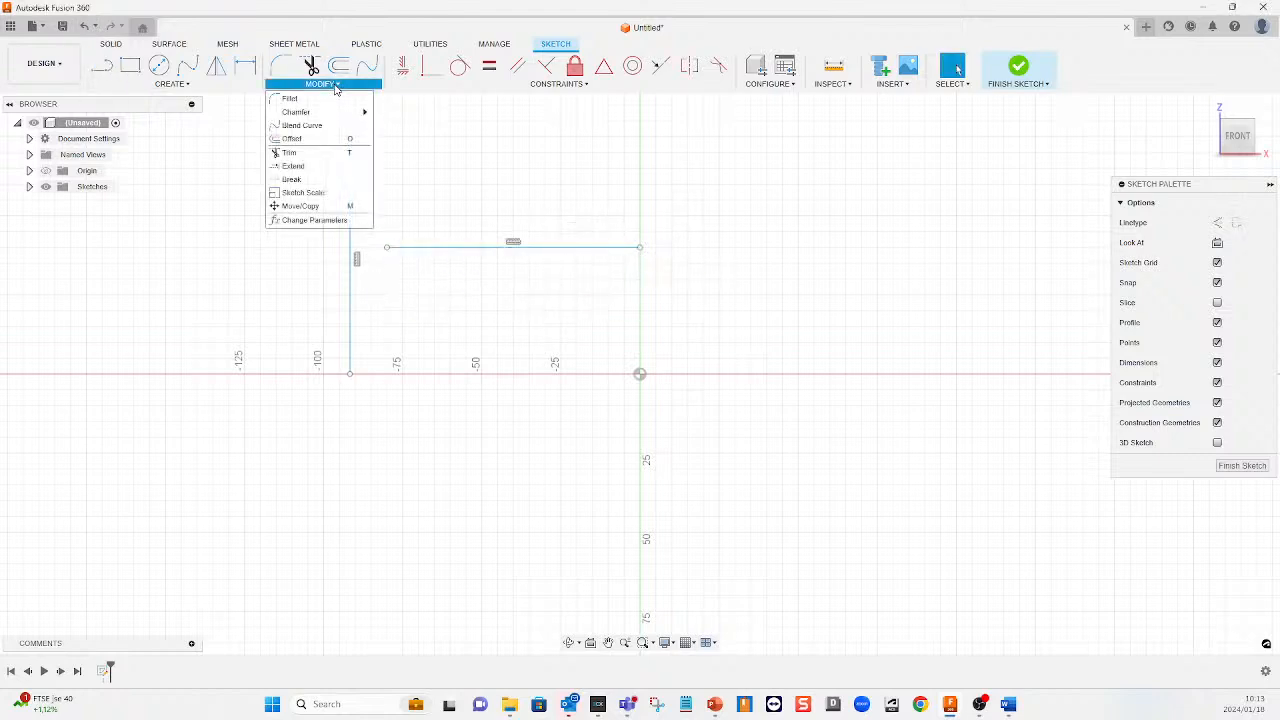
{"action": "left_click", "coordinate": [320, 168]}
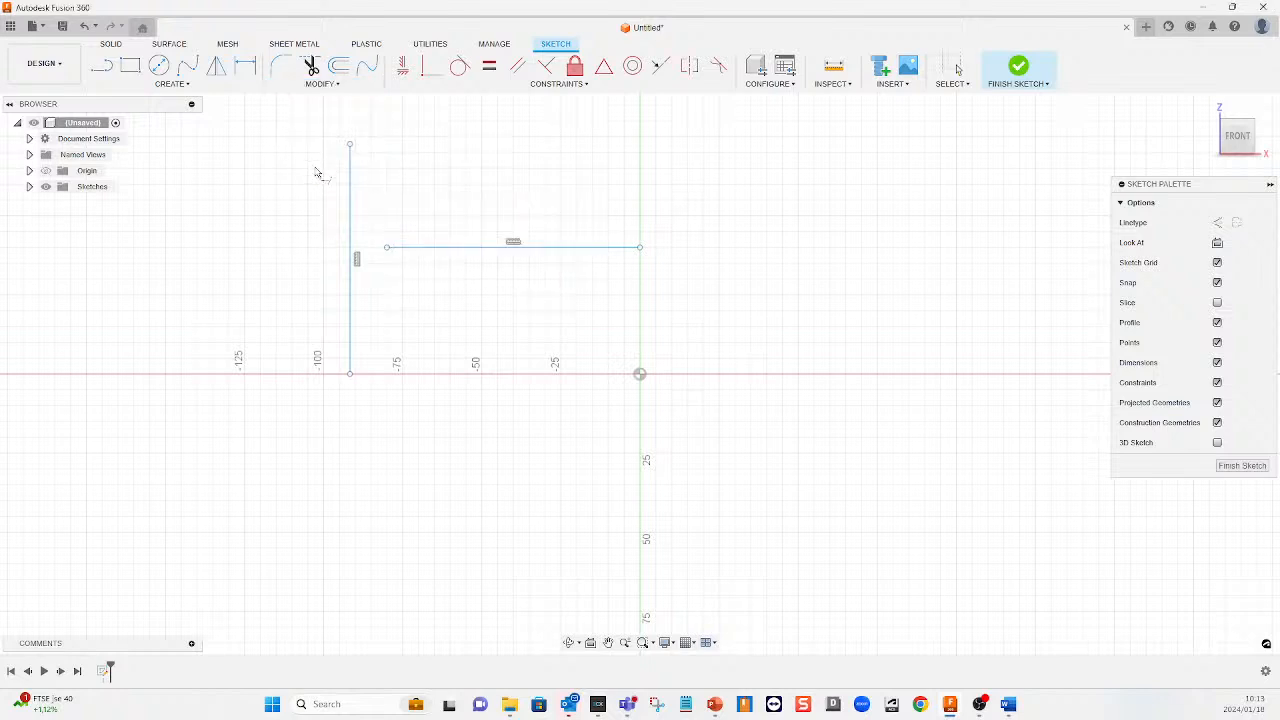
{"action": "left_click", "coordinate": [430, 250]}
Draw a second vertical line just inside the first one, crossing the horizontal line and stopping above the horizontal axis
{"action": "left_click", "coordinate": [101, 66]}
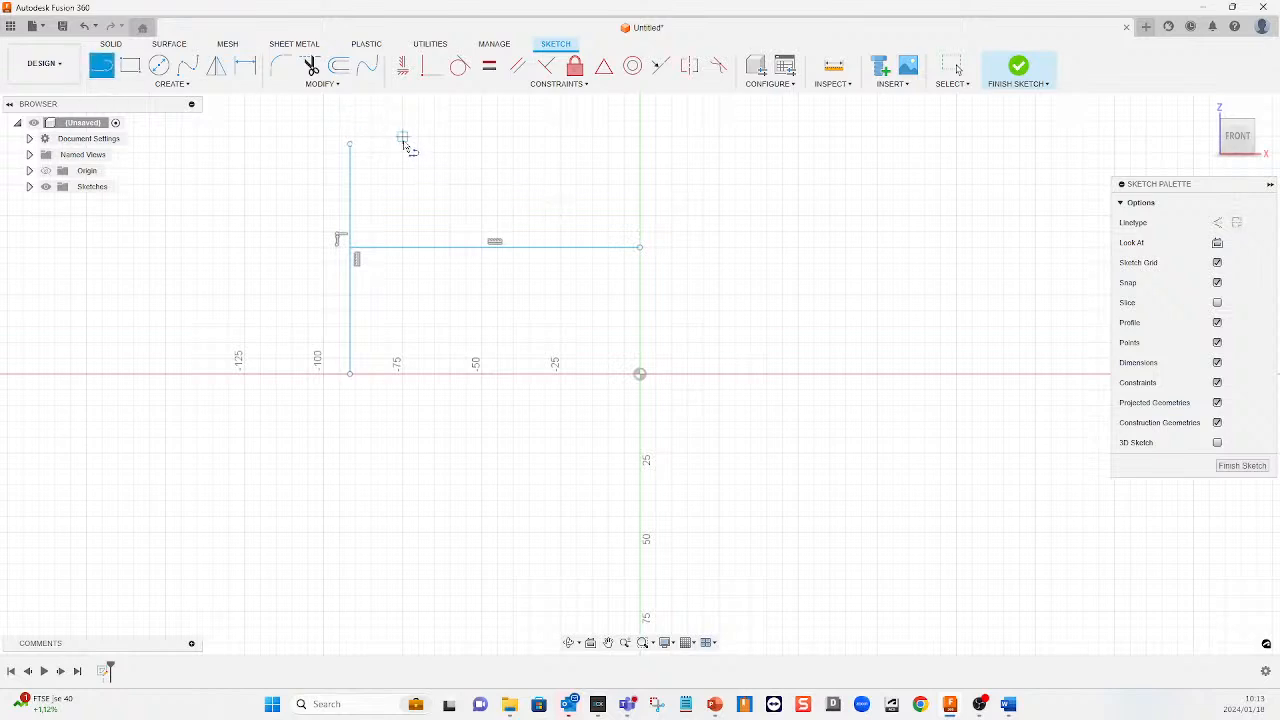
{"action": "left_click", "coordinate": [403, 137]}
{"action": "left_click", "coordinate": [403, 350]}
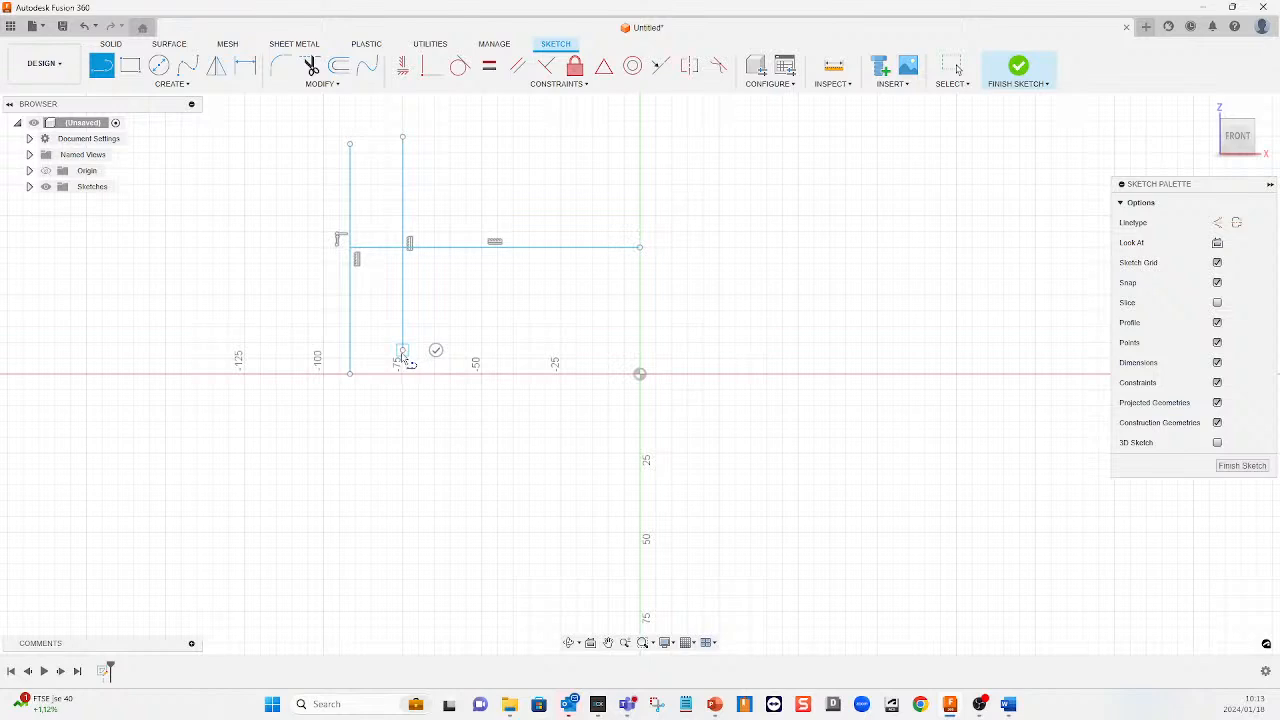
{"action": "key", "text": "Escape"}
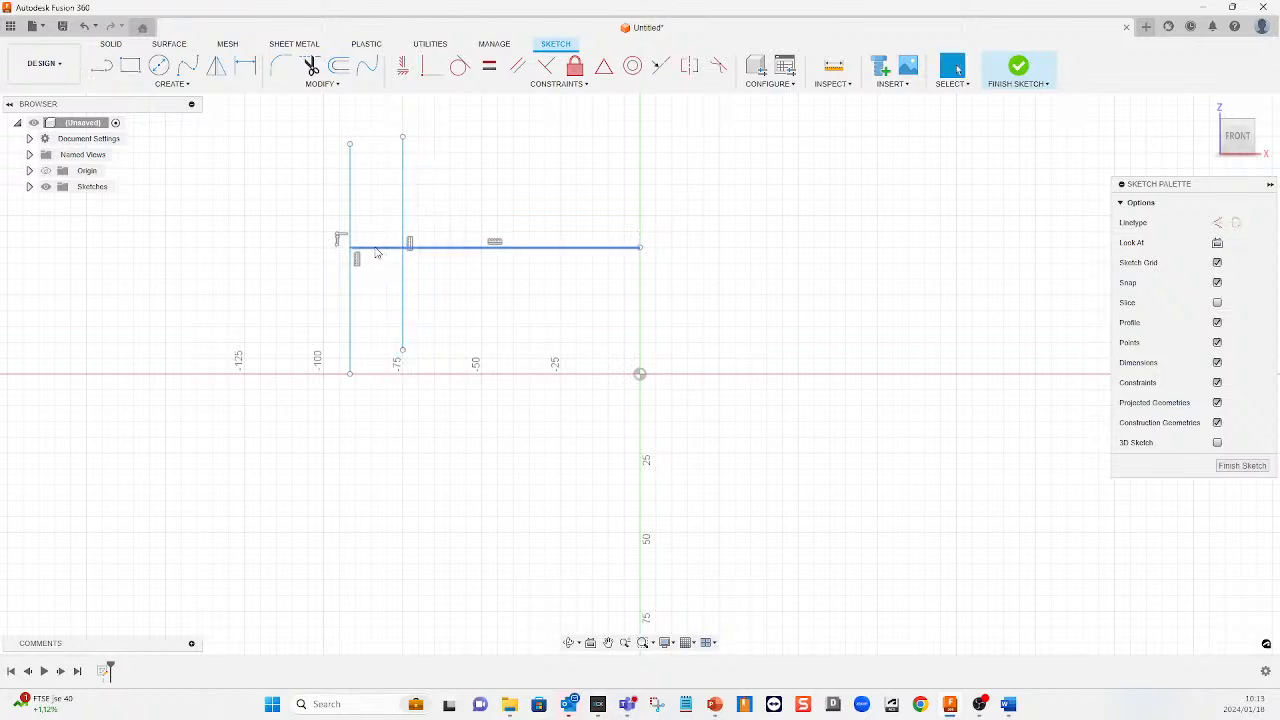
Trim the section of the horizontal line that lies between the two vertical lines
{"action": "left_click", "coordinate": [310, 66]}
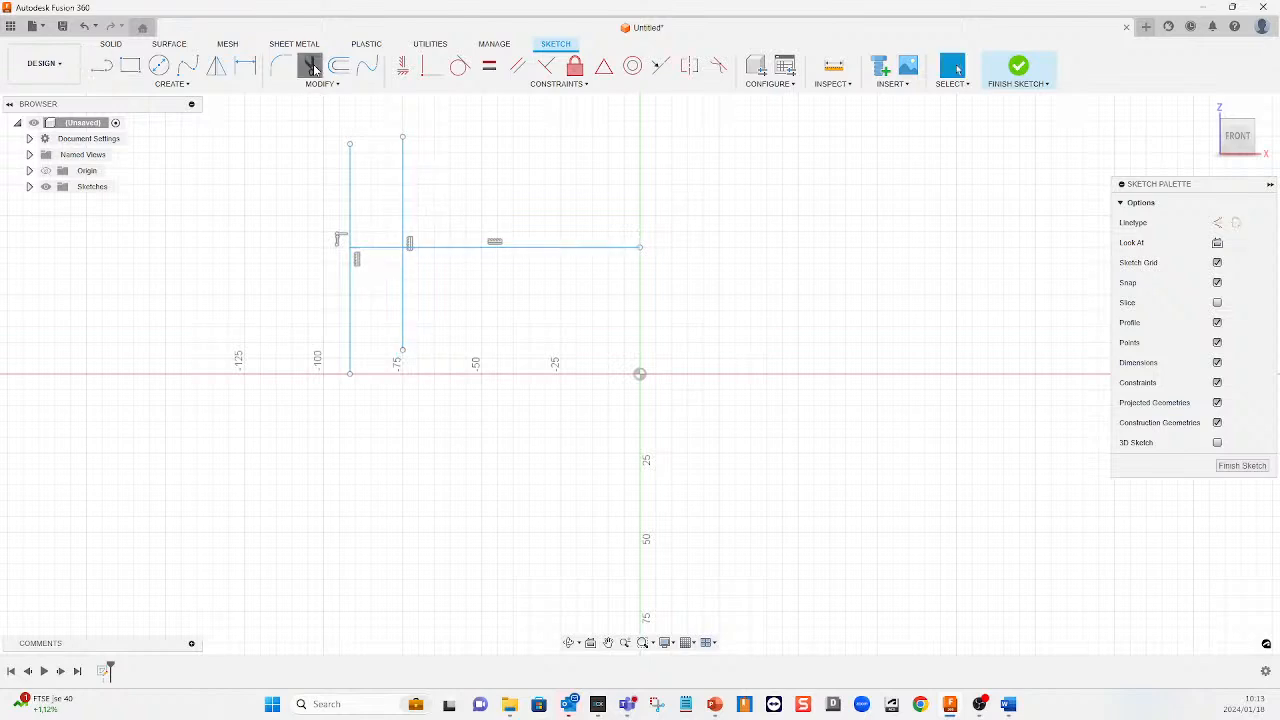
{"action": "left_click", "coordinate": [388, 252]}
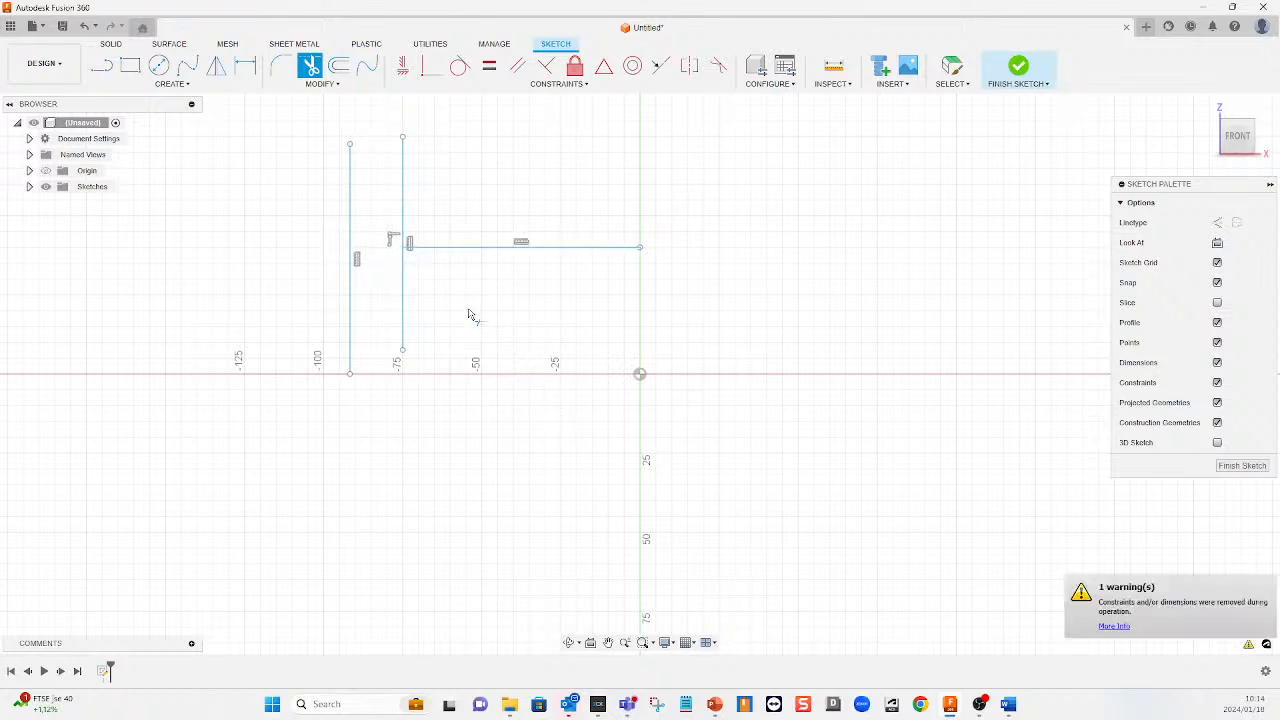
{"action": "key", "text": "Escape"}
Clear all lines from the sketch and draw a new vertical line at about X -75 mm, ending at about Z 20 mm
{"action": "left_click_drag", "start_coordinate": [684, 191], "coordinate": [197, 348]}
{"action": "key", "text": "Delete"}
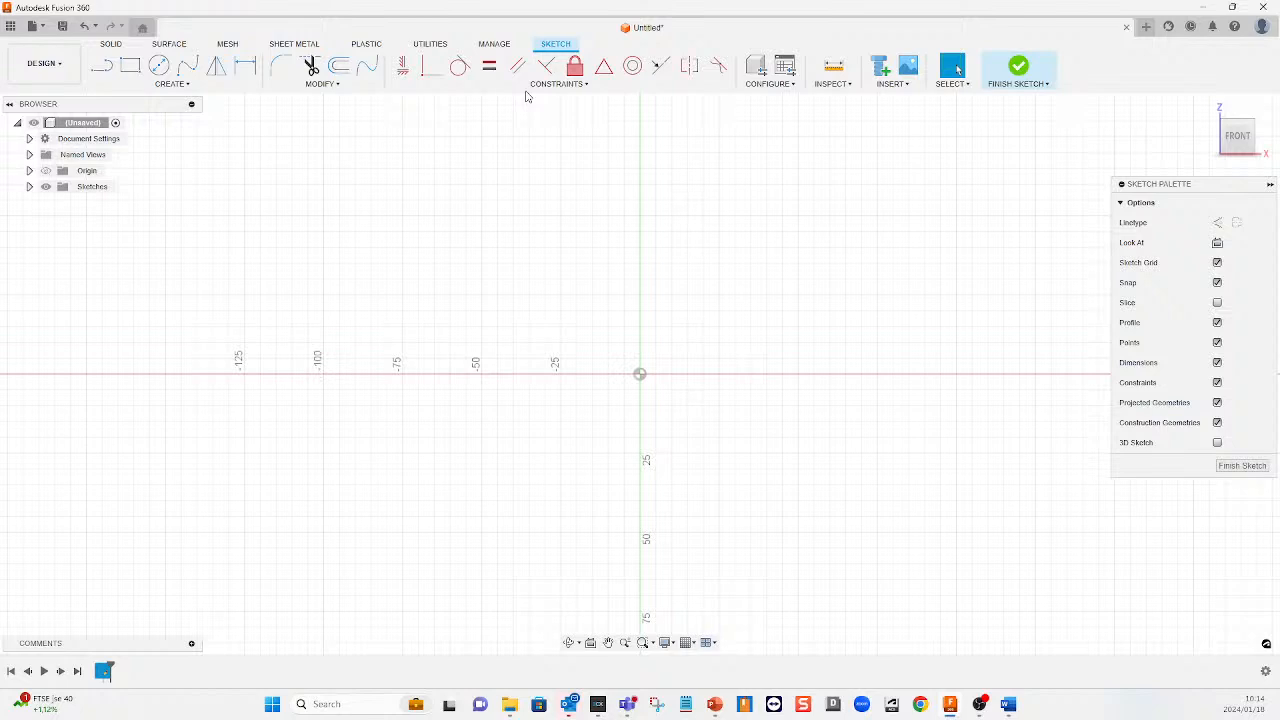
{"action": "left_click", "coordinate": [101, 66]}
{"action": "left_click", "coordinate": [403, 153]}
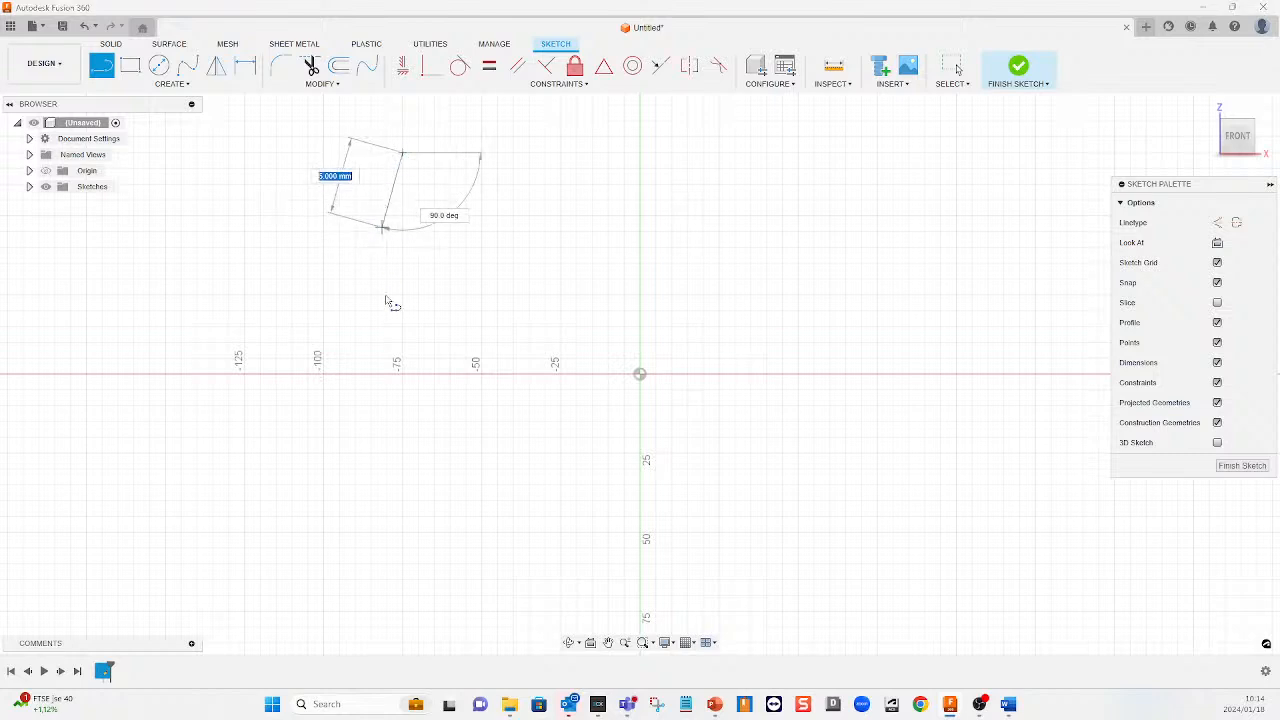
{"action": "left_click", "coordinate": [403, 309]}
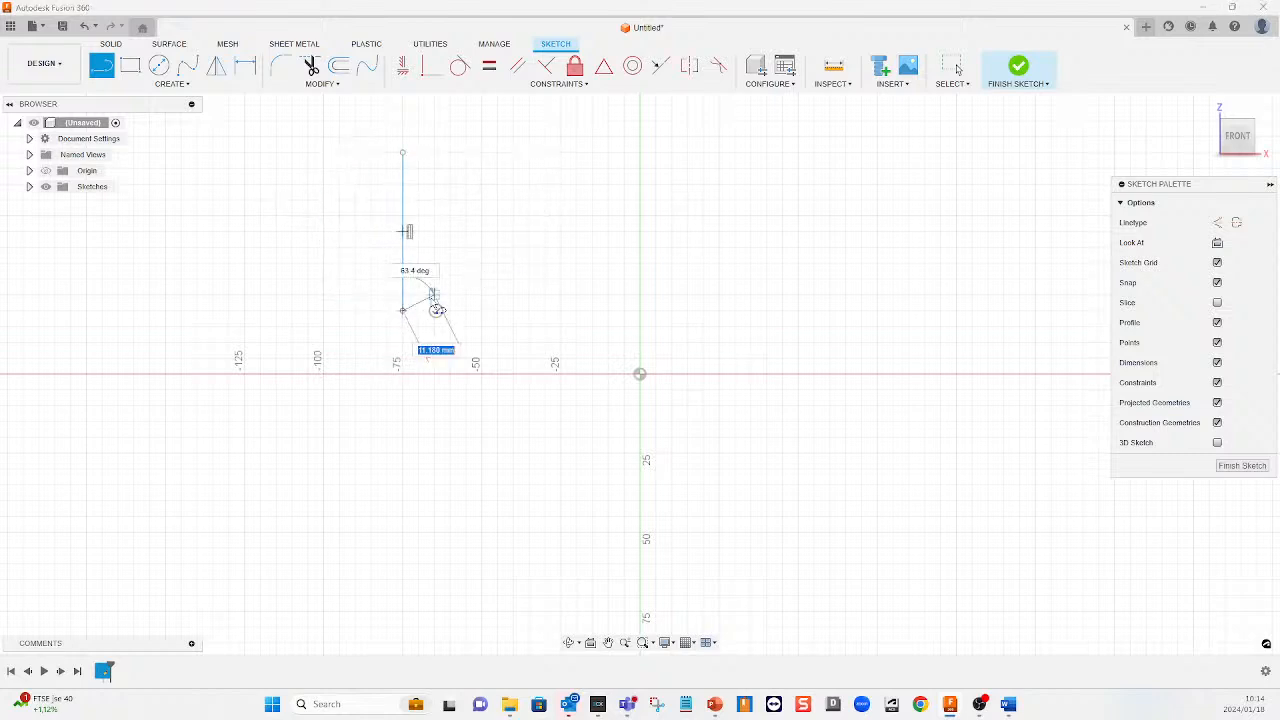
{"action": "key", "text": "Escape"}
Draw a separate horizontal line just below the vertical line, from slightly outside it to near the vertical axis
{"action": "left_click", "coordinate": [101, 66]}
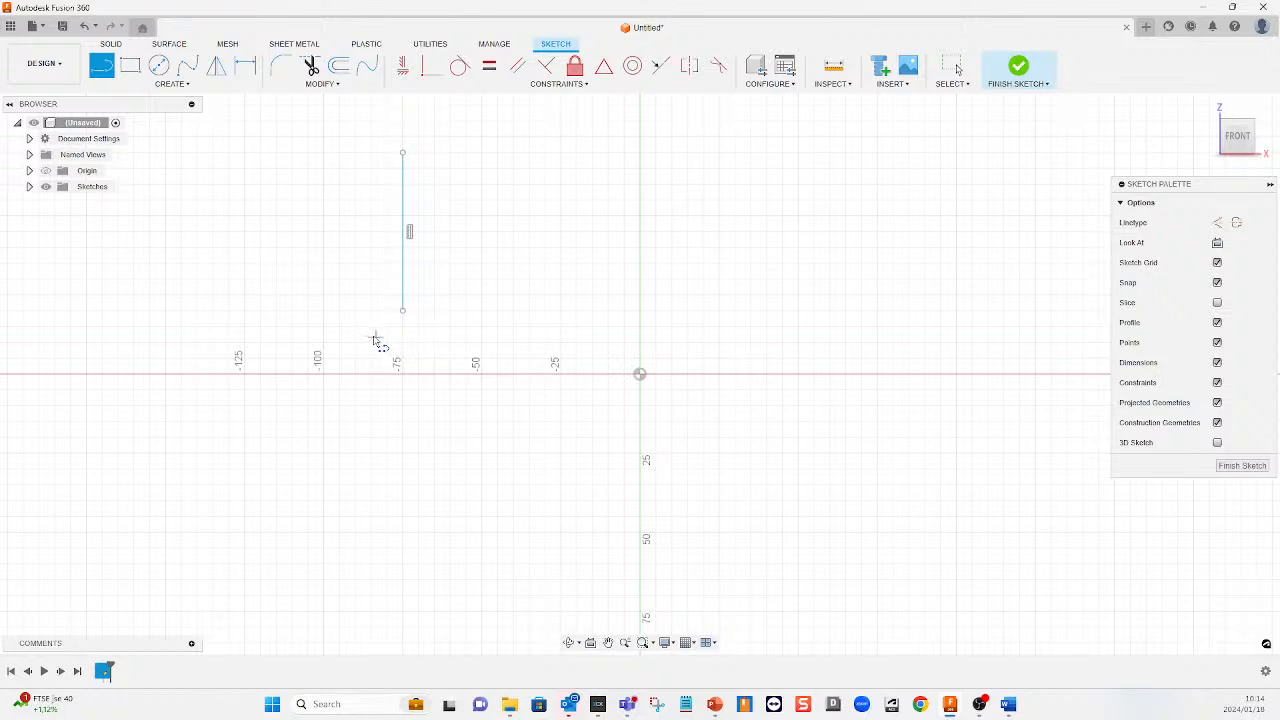
{"action": "left_click", "coordinate": [372, 336]}
{"action": "left_click", "coordinate": [603, 336]}
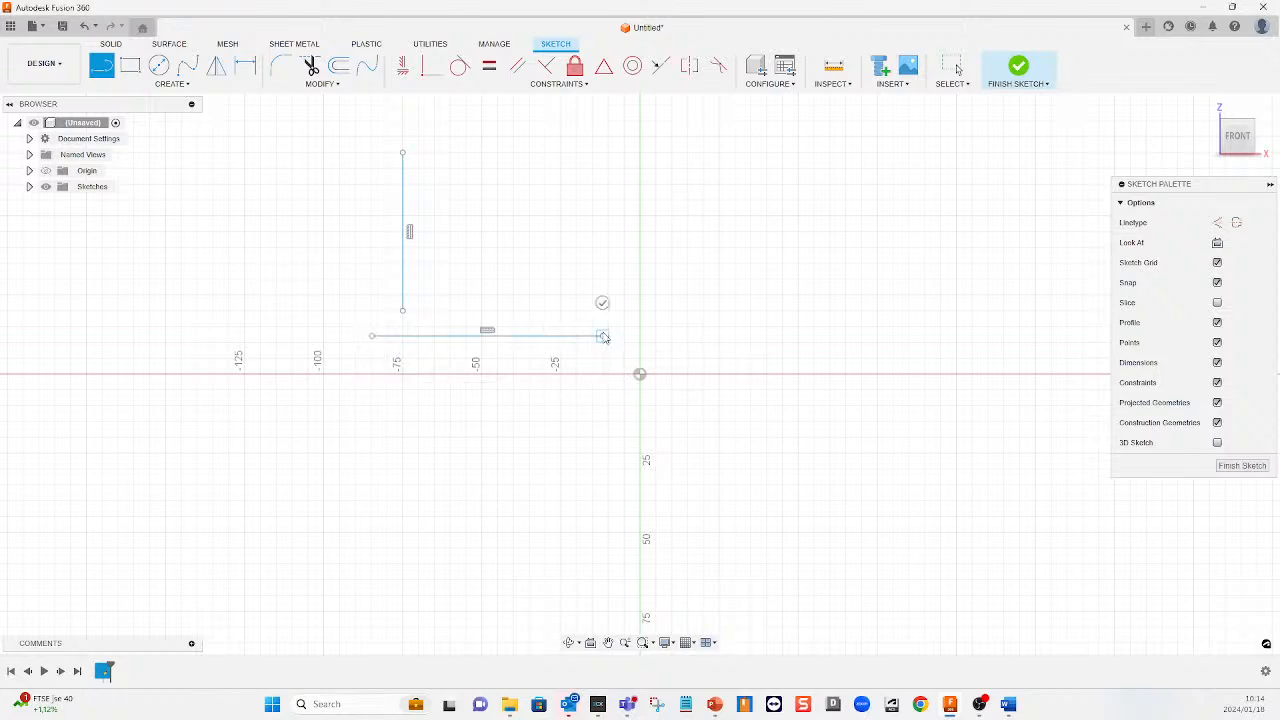
{"action": "key", "text": "Escape"}
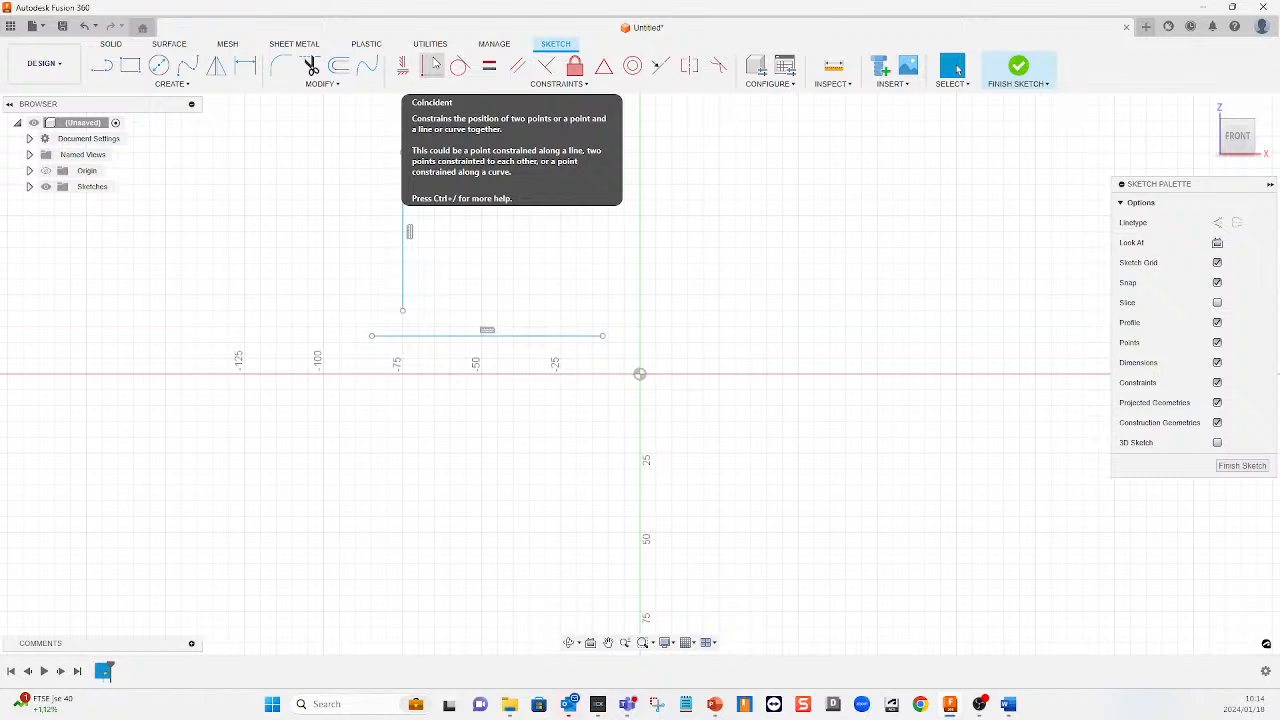
Apply a Coincident constraint between the vertical line's lower endpoint and the nearest endpoint of the horizontal line
{"action": "left_click", "coordinate": [429, 68]}
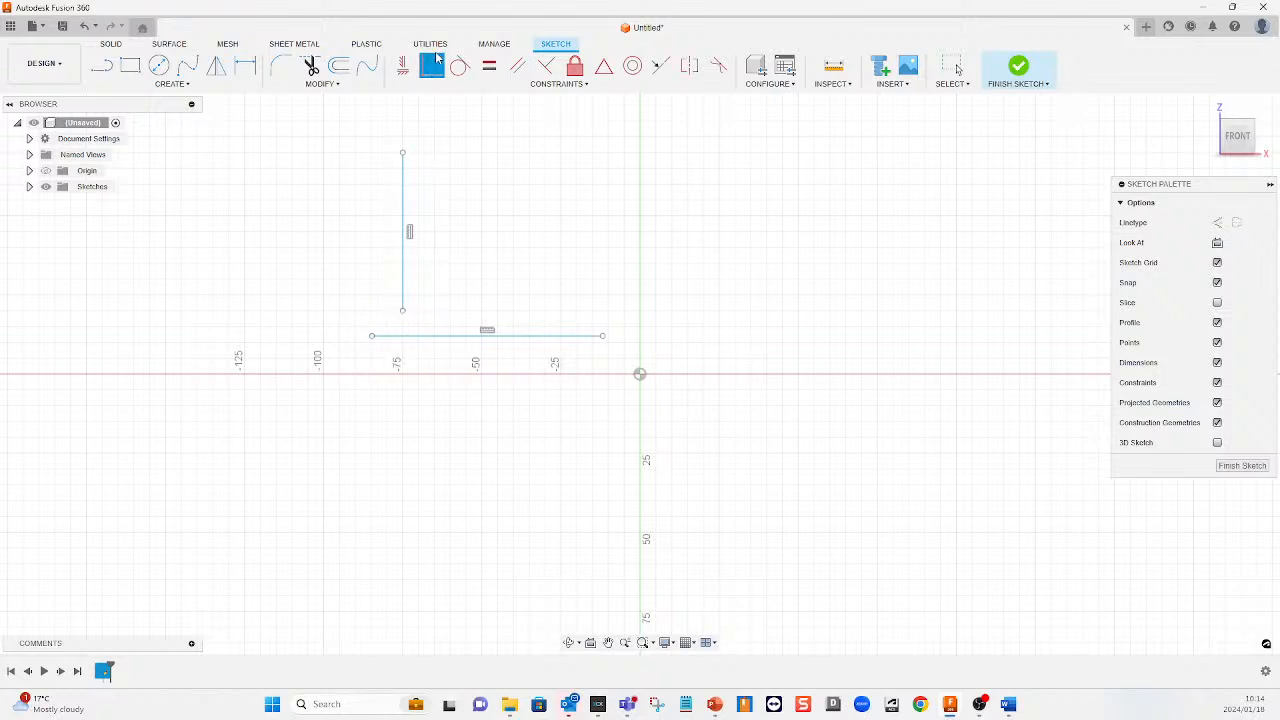
{"action": "left_click", "coordinate": [403, 310]}
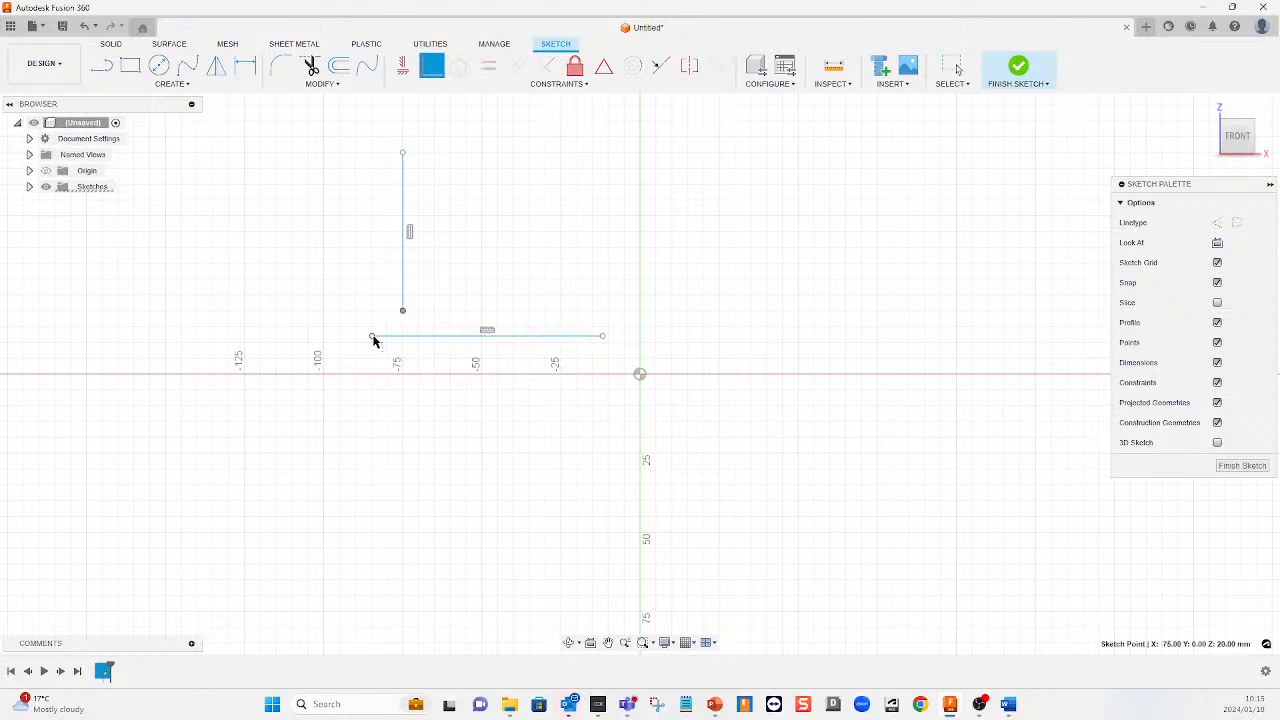
{"action": "left_click", "coordinate": [372, 337]}
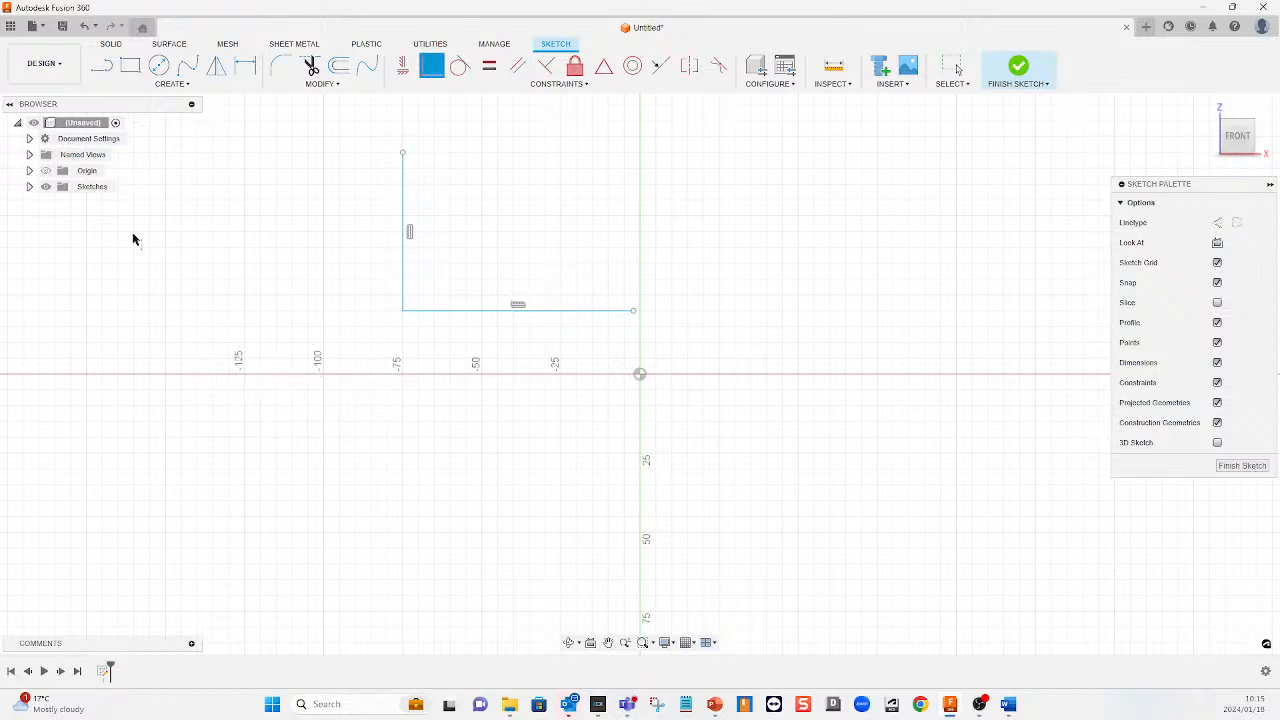
{"action": "key", "text": "Escape"}
Draw a short vertical line about 23 mm long above the horizontal line, leaving a gap between them
{"action": "left_click", "coordinate": [101, 65]}
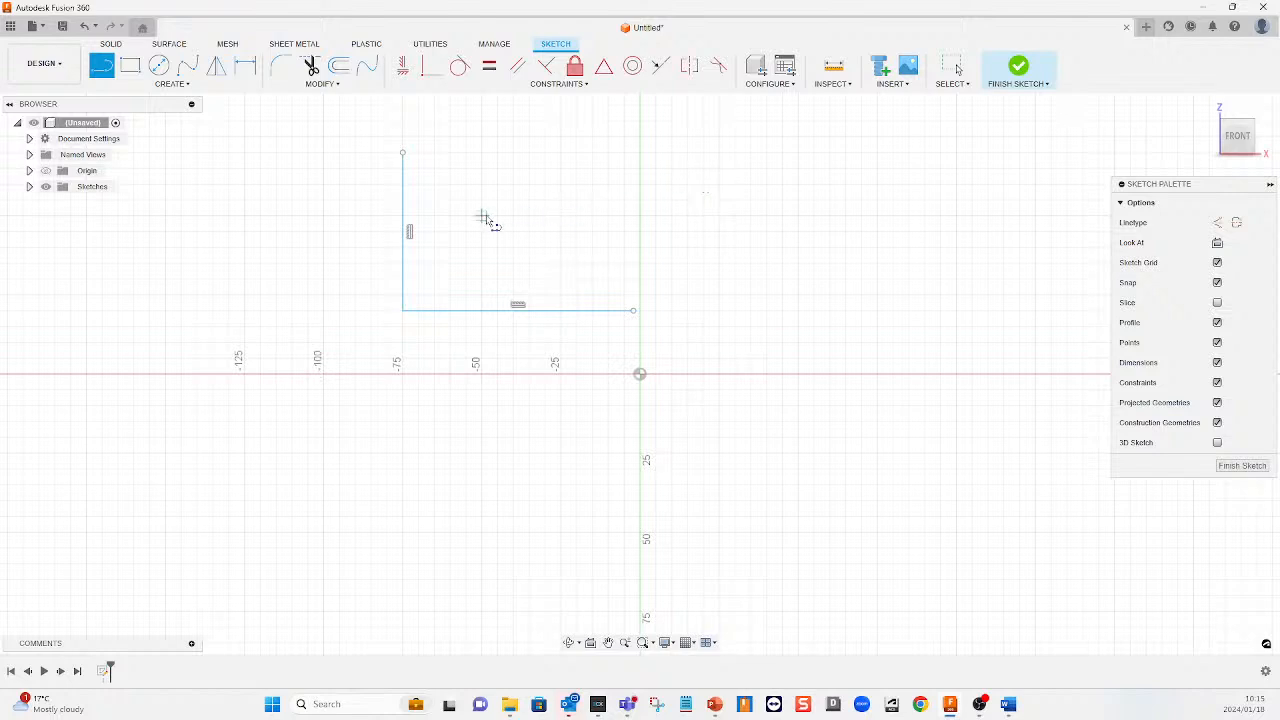
{"action": "left_click", "coordinate": [544, 207]}
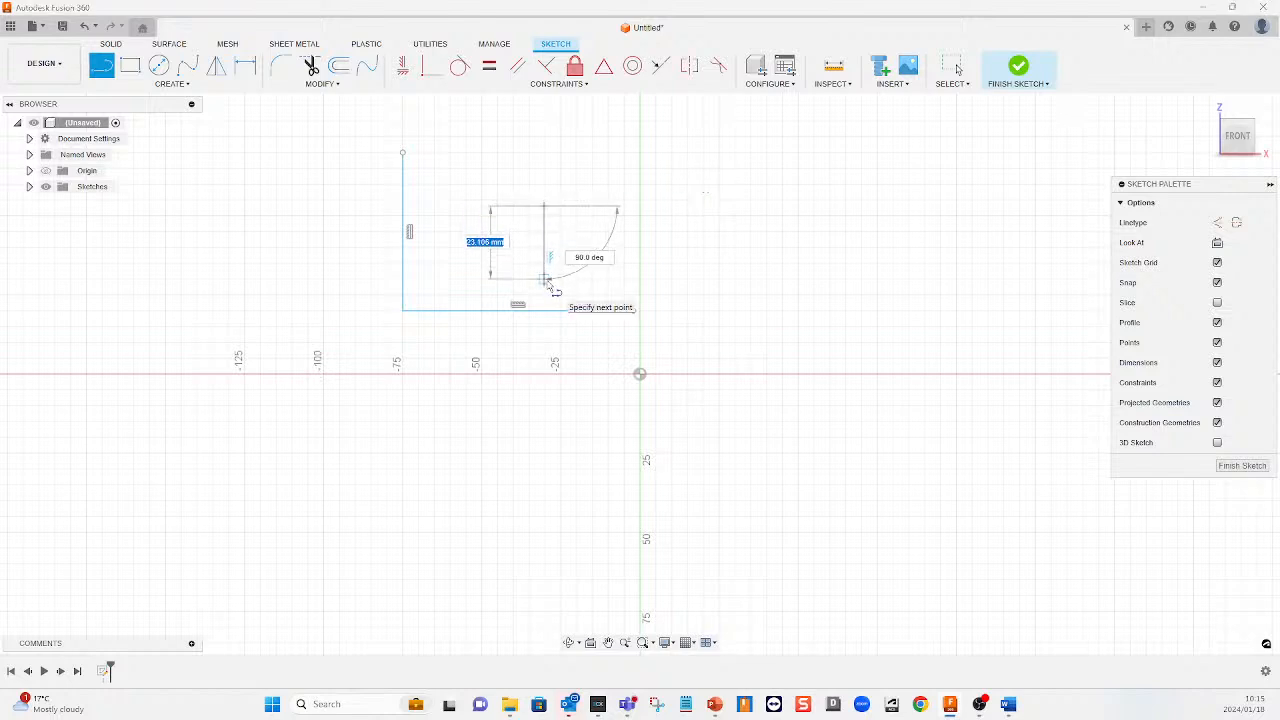
{"action": "left_click", "coordinate": [544, 278]}
{"action": "key", "text": "Escape"}
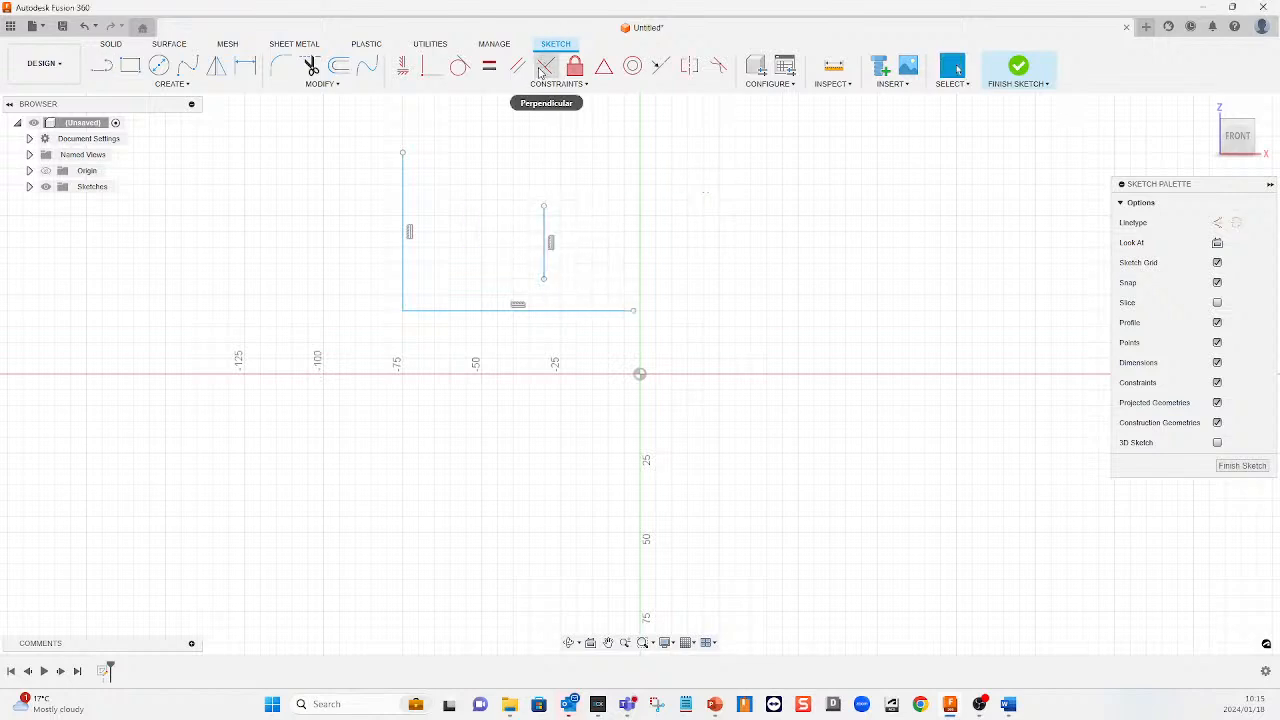
Try to constrain the short vertical line perpendicular to the horizontal line
{"action": "left_click", "coordinate": [545, 66]}
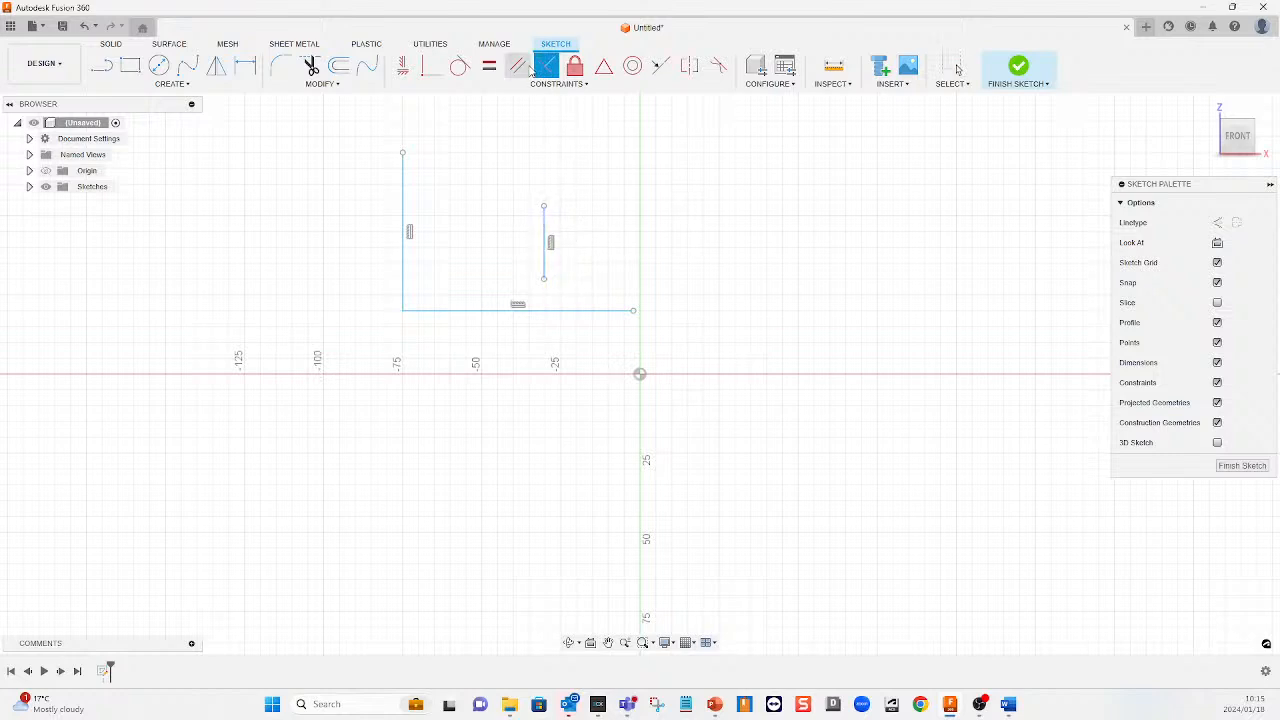
{"action": "key", "text": "Escape"}
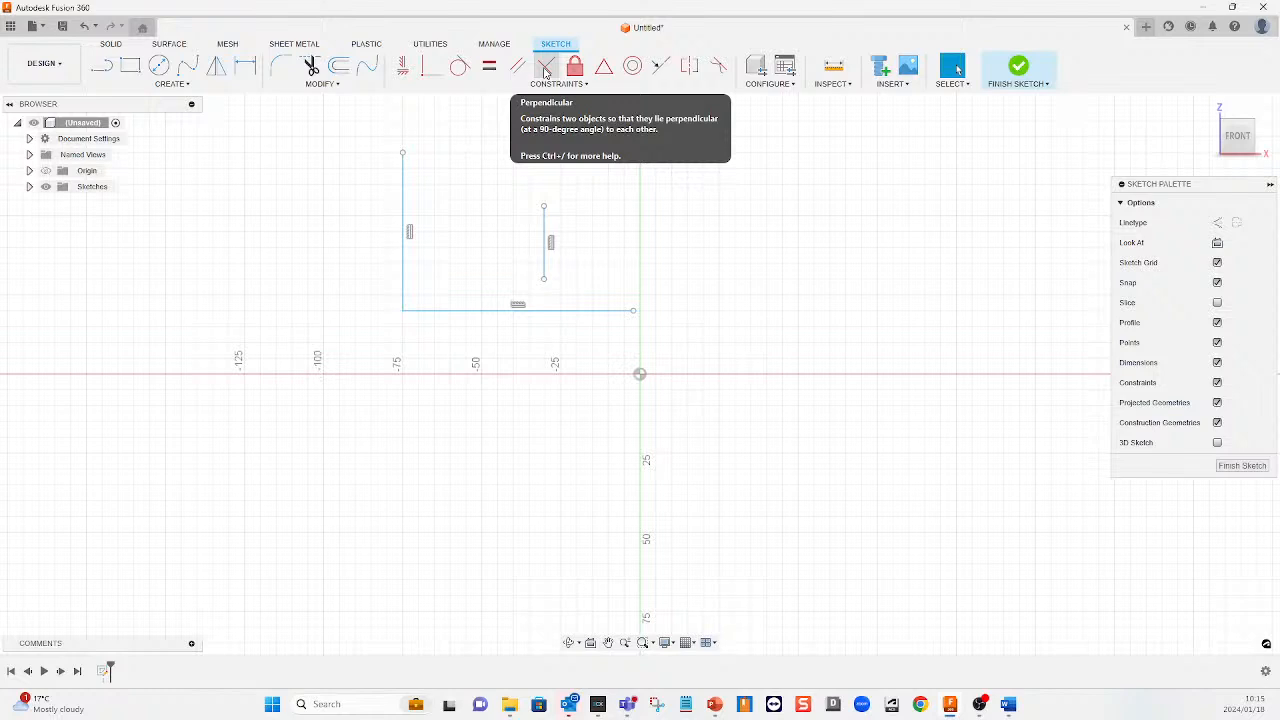
{"action": "left_click", "coordinate": [545, 68]}
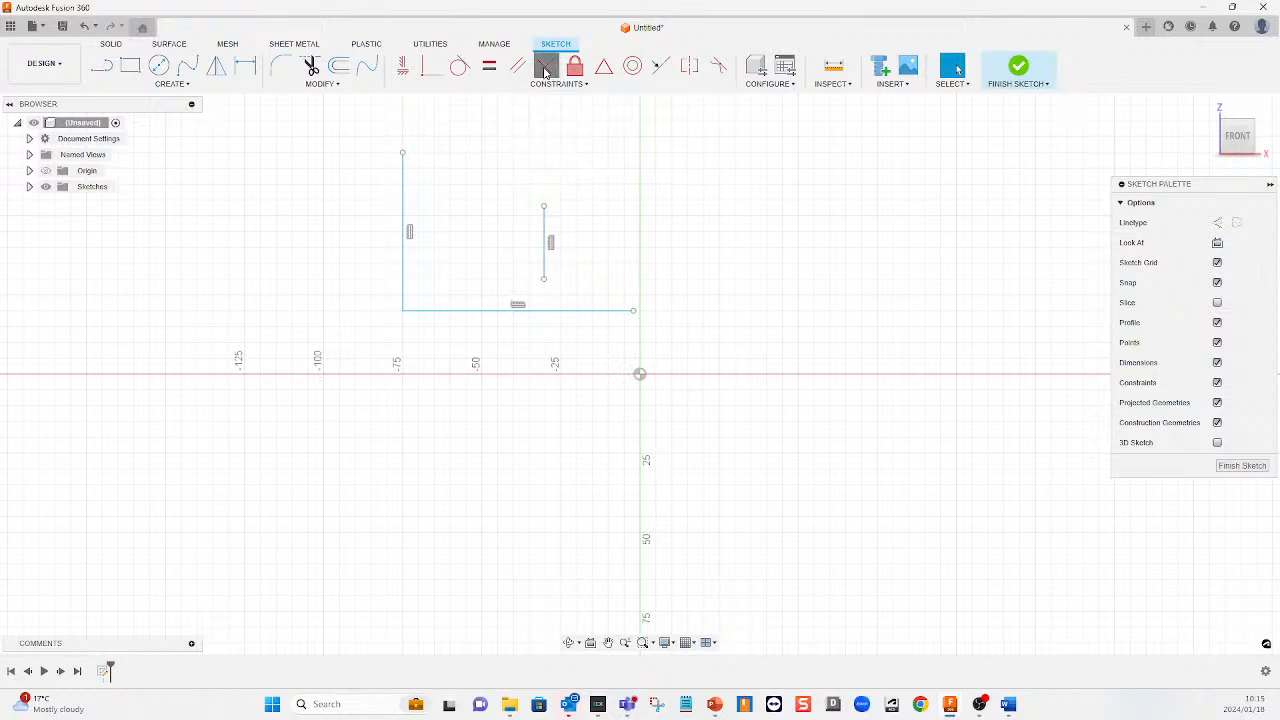
{"action": "left_click", "coordinate": [545, 283]}
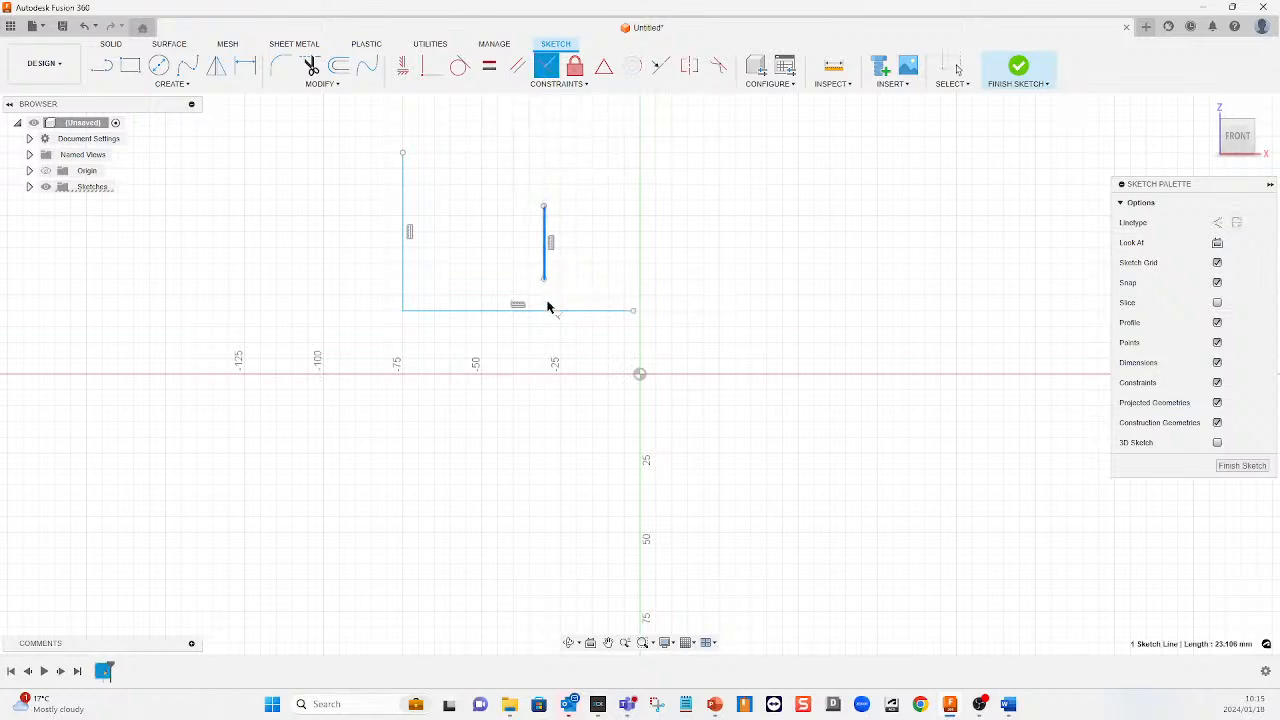
{"action": "left_click", "coordinate": [548, 312]}
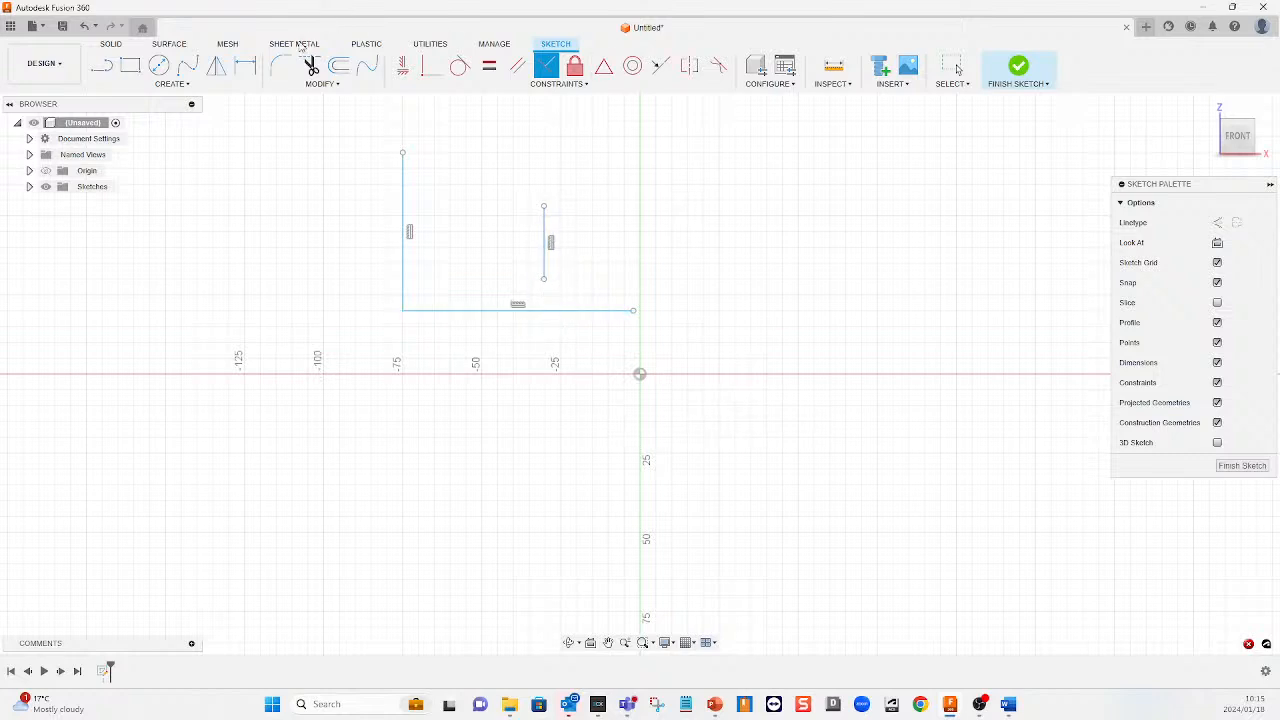
{"action": "left_click", "coordinate": [322, 84]}
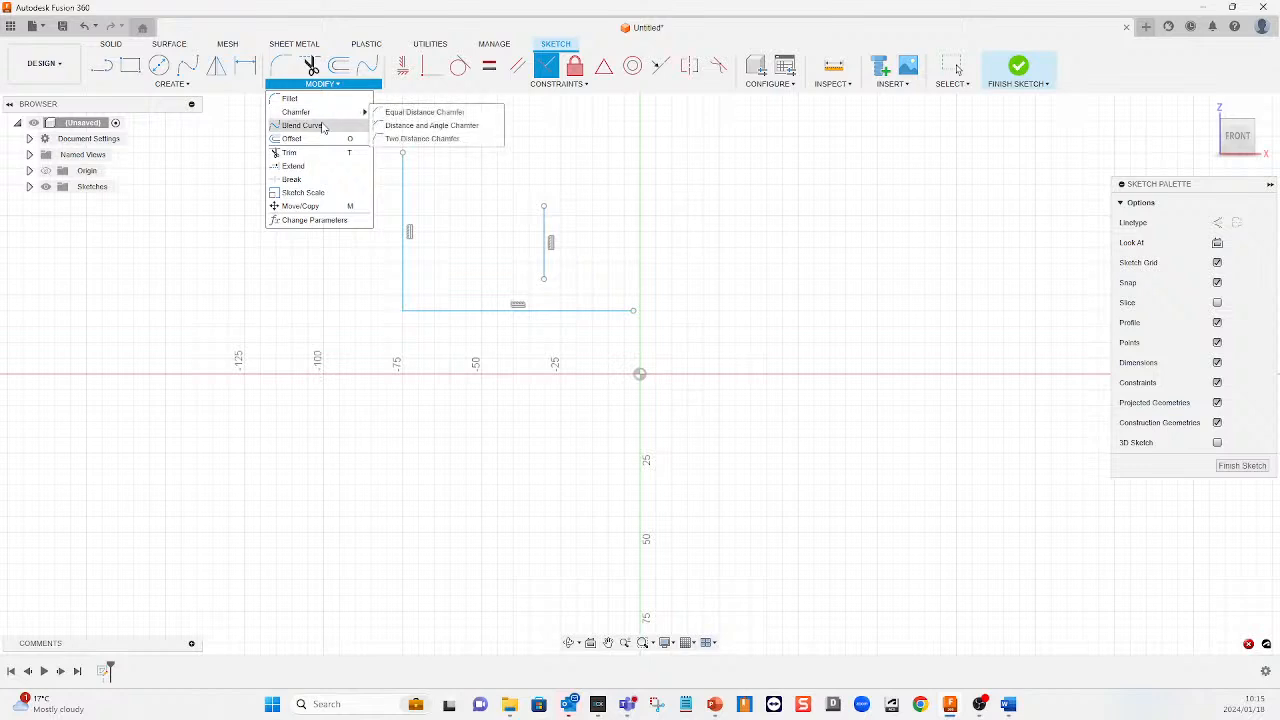
{"action": "left_click", "coordinate": [300, 153]}
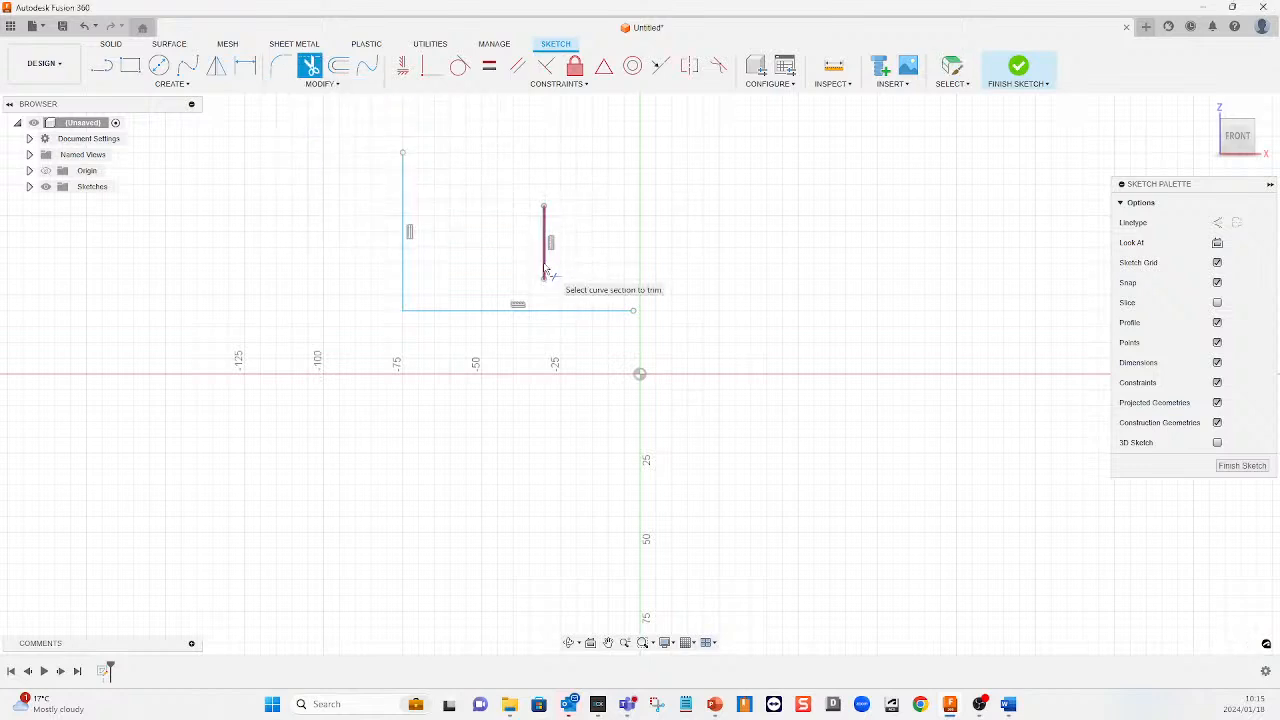
{"action": "key", "text": "Escape"}
Extend the short vertical line down to the horizontal line
{"action": "left_click", "coordinate": [320, 83]}
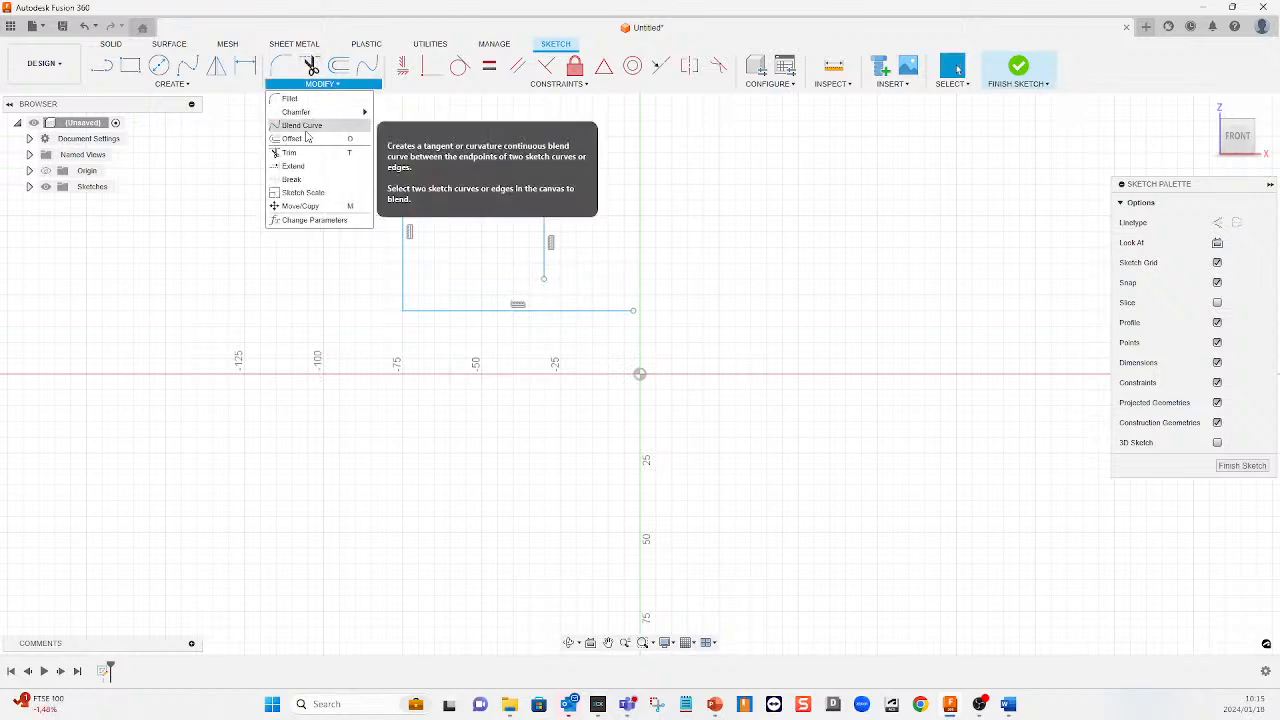
{"action": "left_click", "coordinate": [300, 164]}
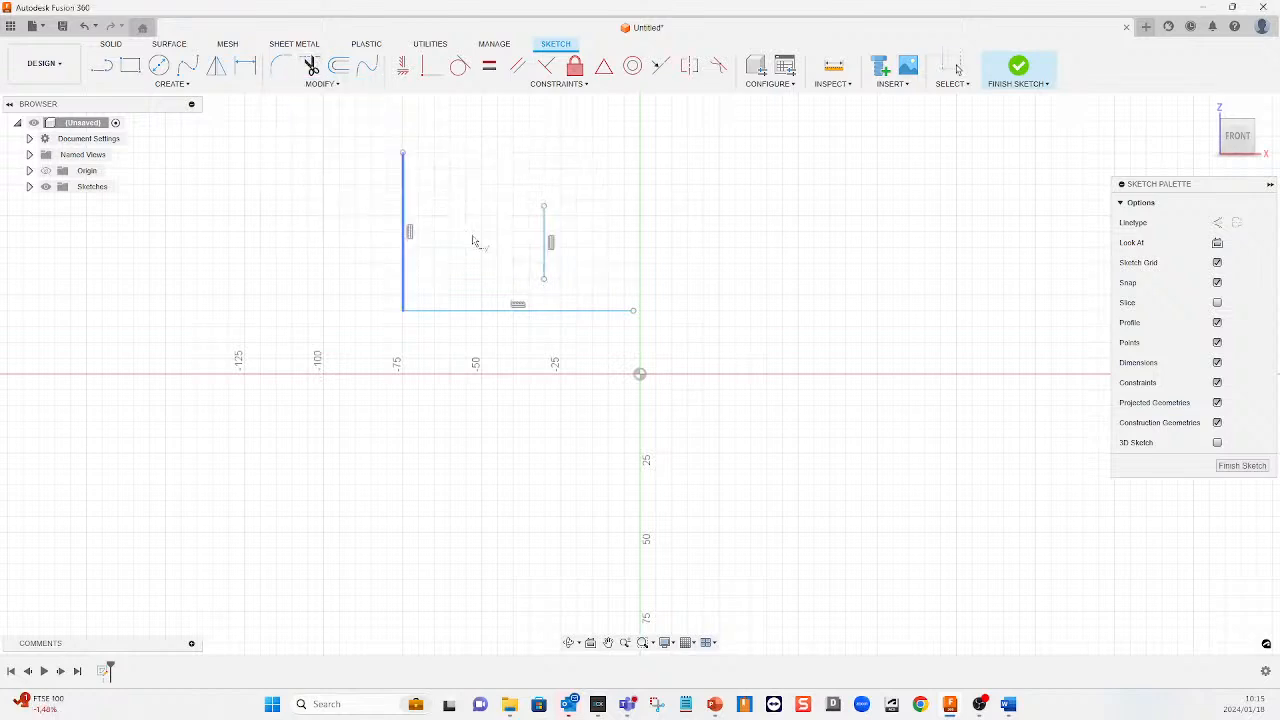
{"action": "left_click", "coordinate": [546, 266]}
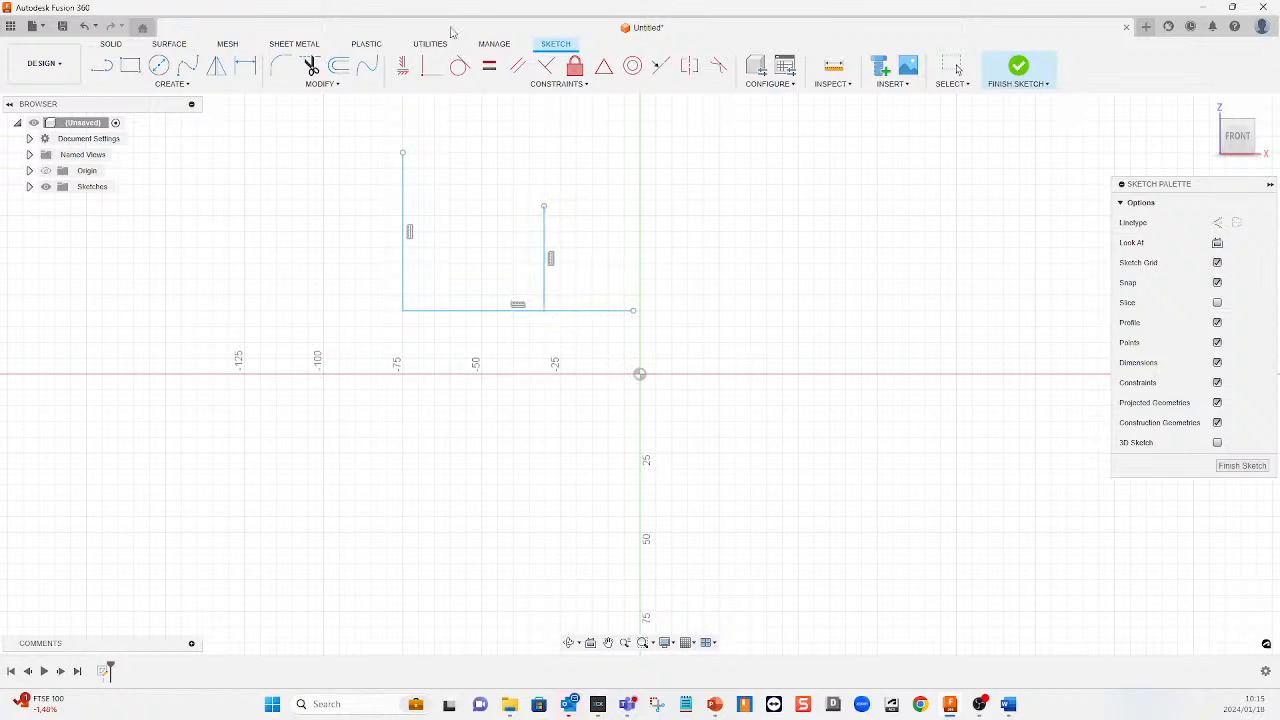
{"action": "key", "text": "Escape"}
Draw a gently sloping line outside the L-shaped lines and make it horizontal with the Horizontal/Vertical constraint
{"action": "left_click", "coordinate": [103, 68]}
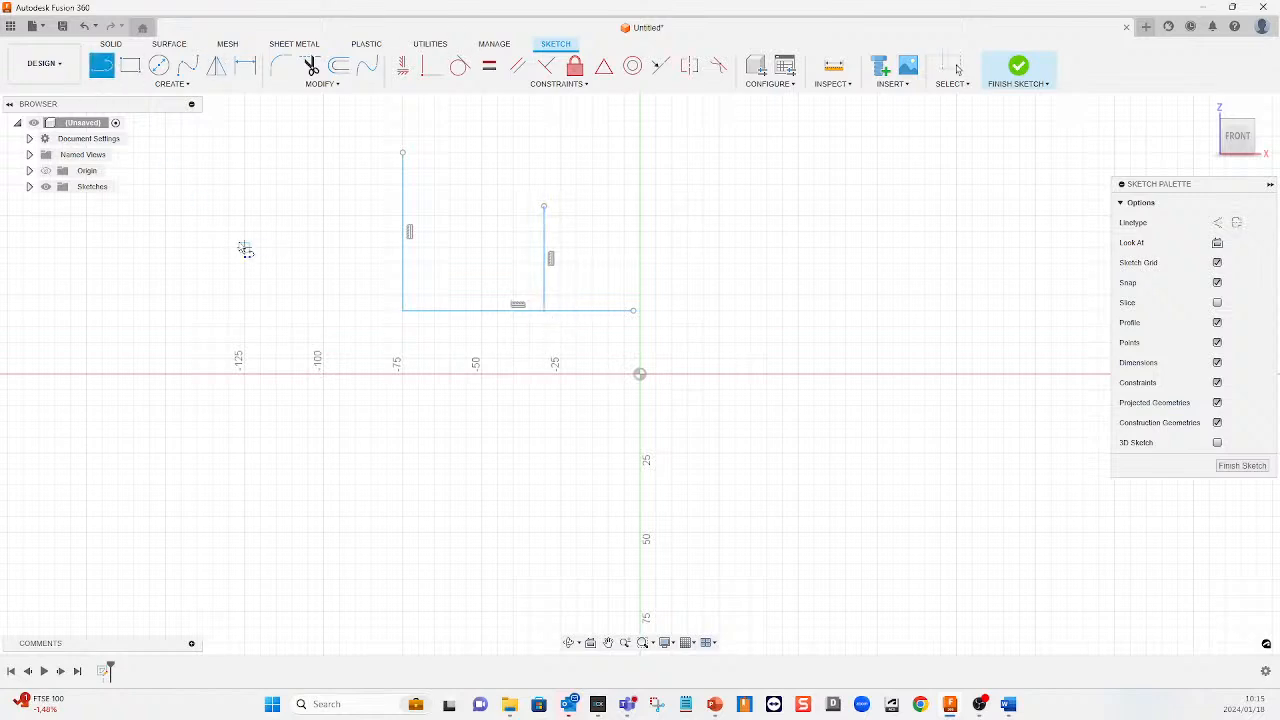
{"action": "left_click", "coordinate": [178, 221]}
{"action": "left_click", "coordinate": [317, 174]}
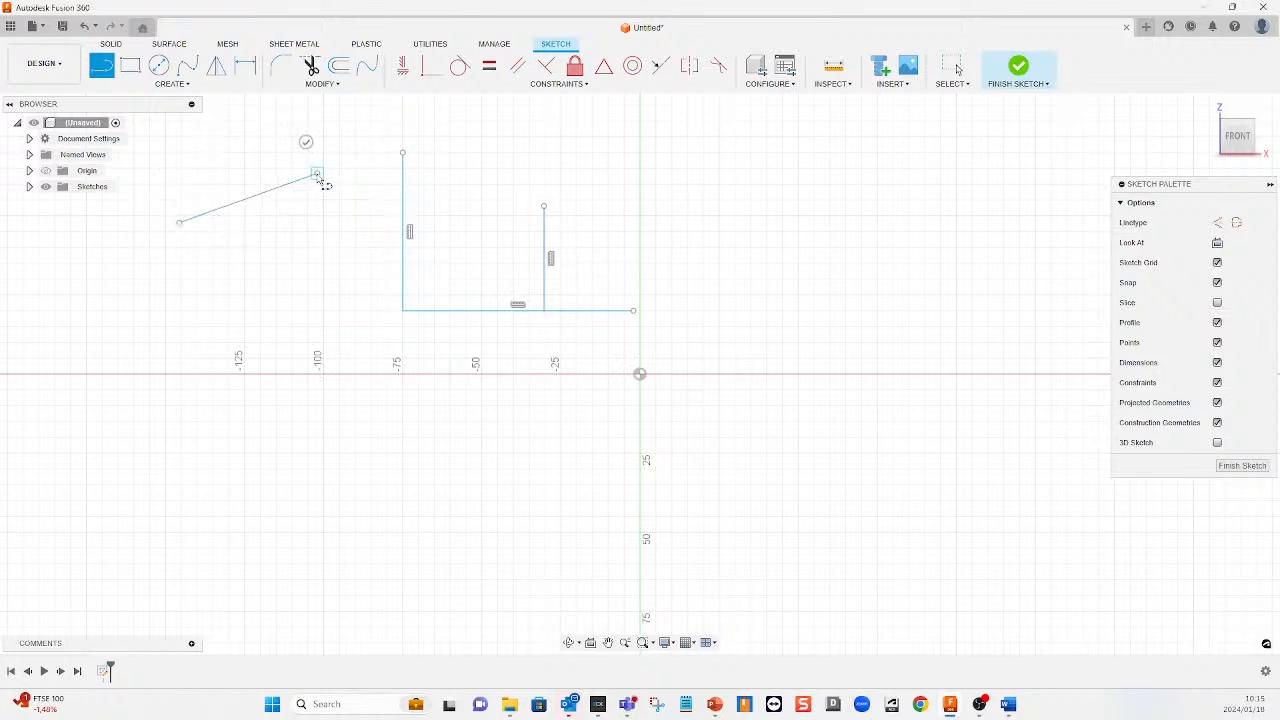
{"action": "key", "text": "Escape"}
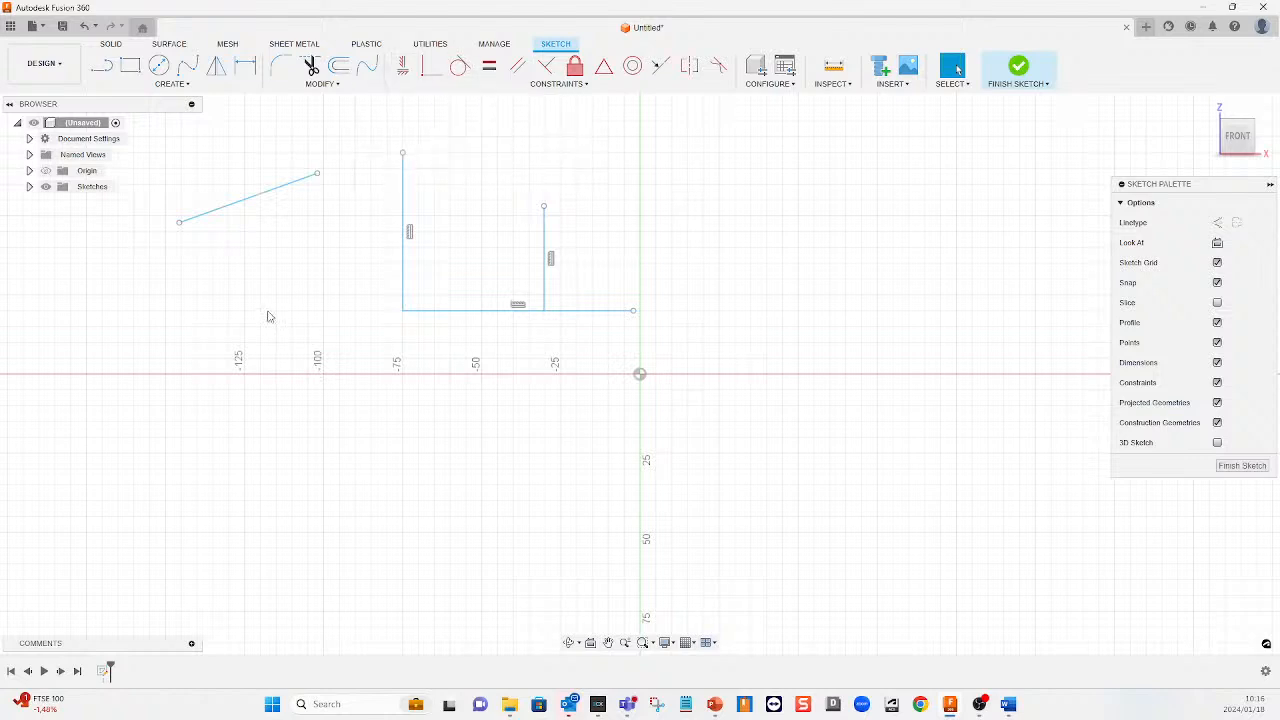
{"action": "left_click", "coordinate": [404, 66]}
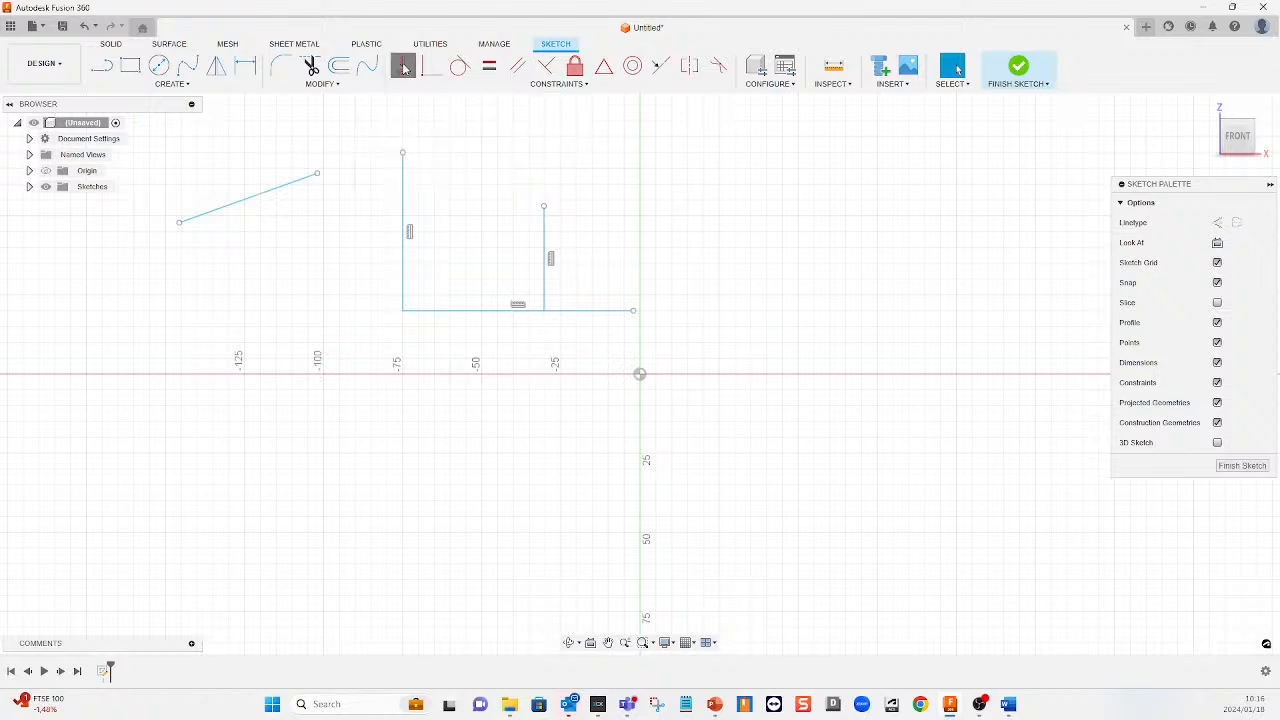
{"action": "left_click", "coordinate": [287, 188]}
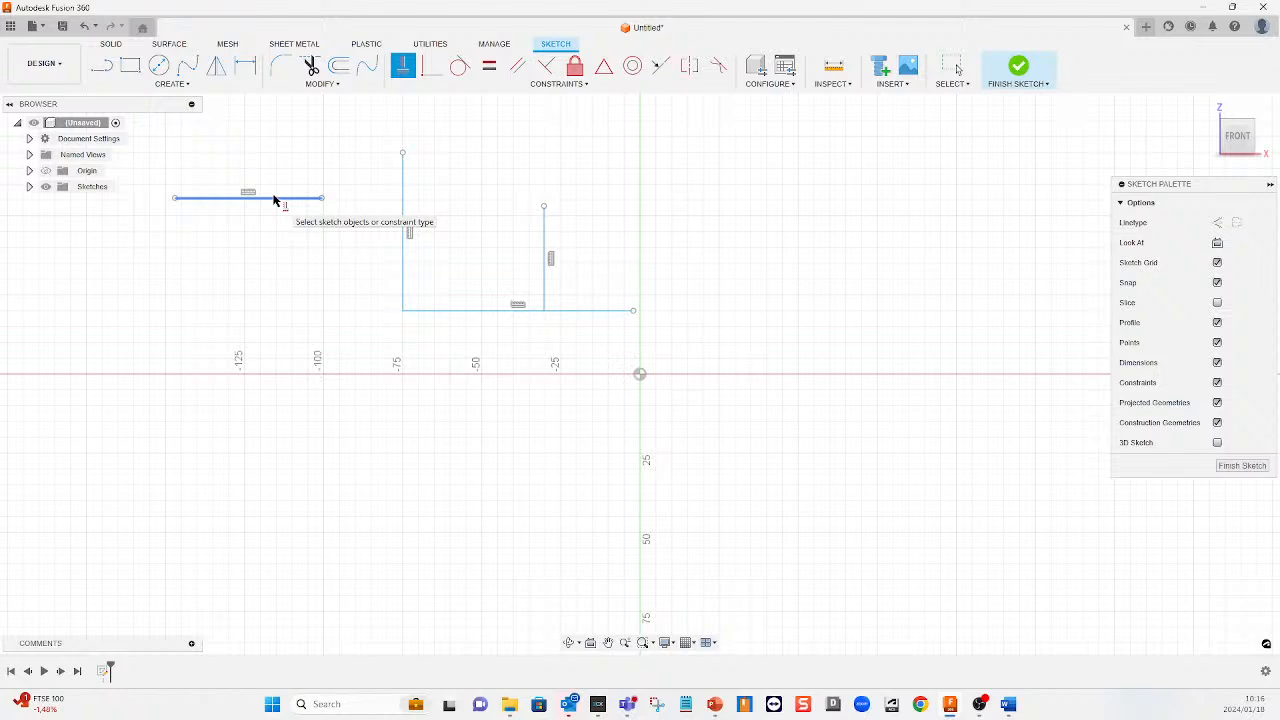
Draw a steeply sloping line below the separate horizontal line, rising from just above the horizontal axis
{"action": "left_click", "coordinate": [101, 65]}
{"action": "left_click", "coordinate": [197, 357]}
{"action": "left_click", "coordinate": [260, 247]}
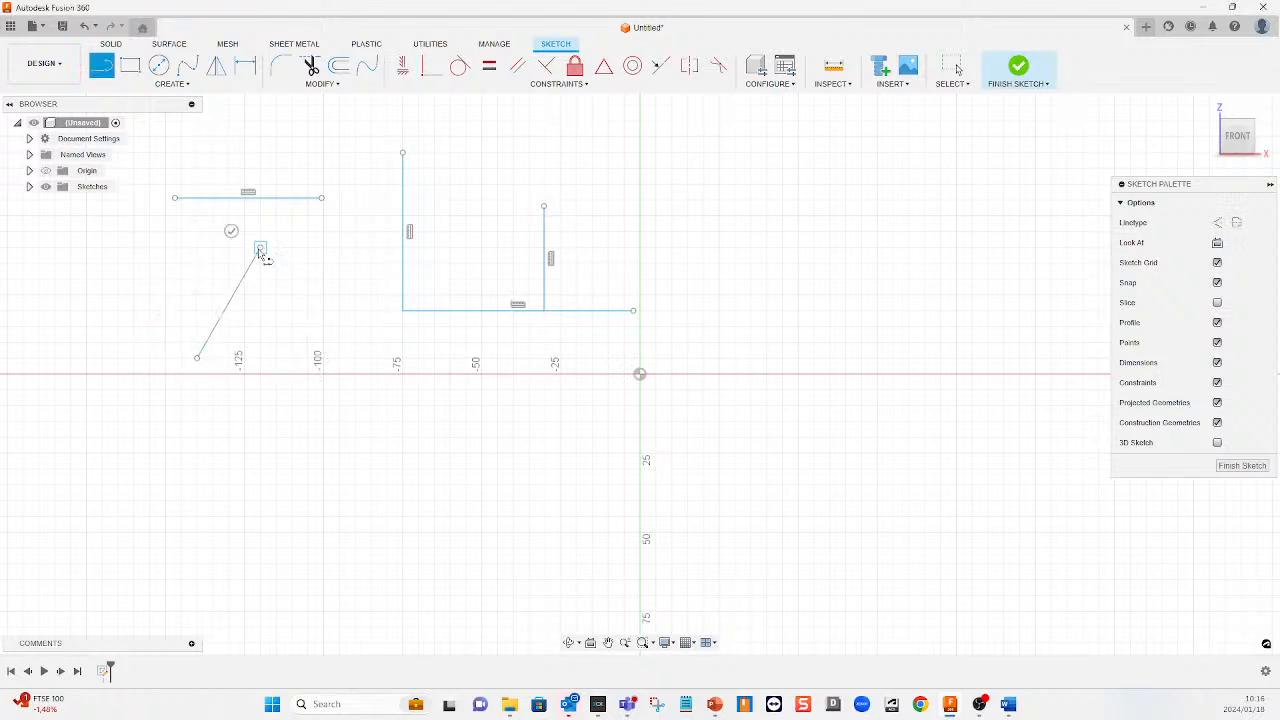
Make the steeply sloping line vertical with the Horizontal/Vertical constraint
{"action": "key", "text": "Escape"}
{"action": "left_click", "coordinate": [403, 66]}
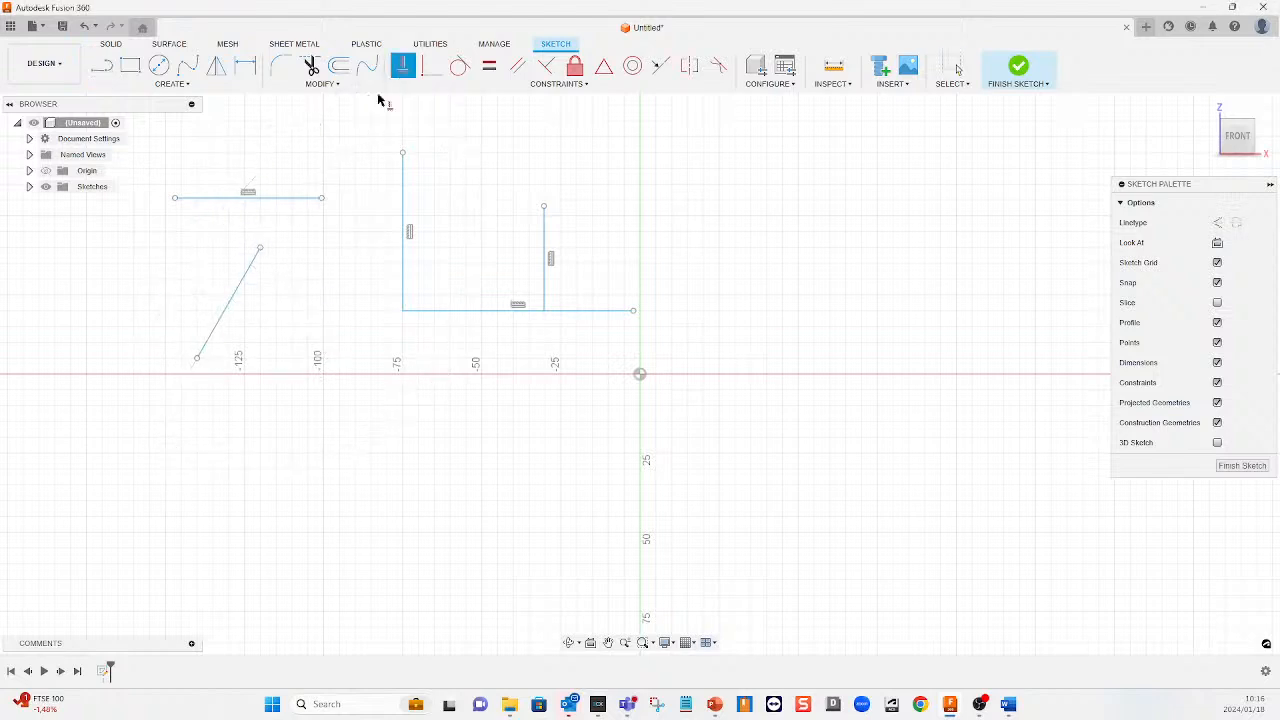
{"action": "left_click", "coordinate": [250, 282]}
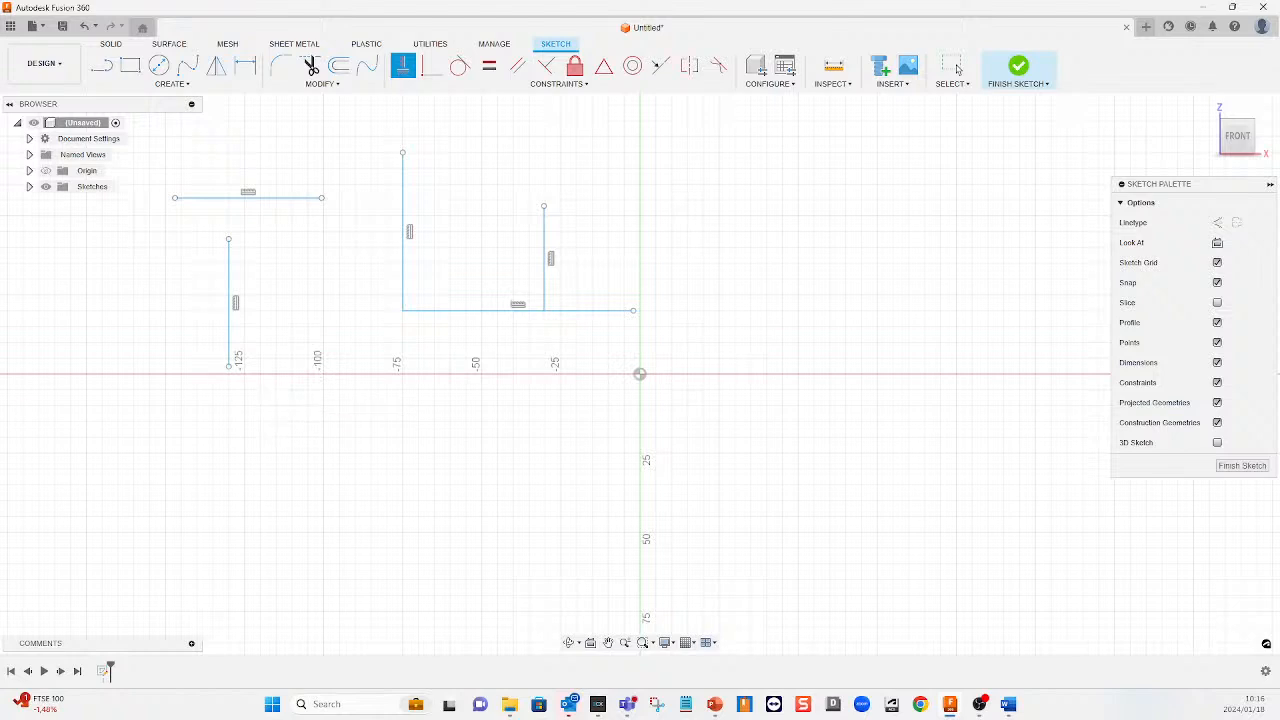
Draw a horizontal line about 88 mm long on the positive X side, well above the horizontal axis
{"action": "left_click", "coordinate": [103, 68]}
{"action": "left_click", "coordinate": [710, 196]}
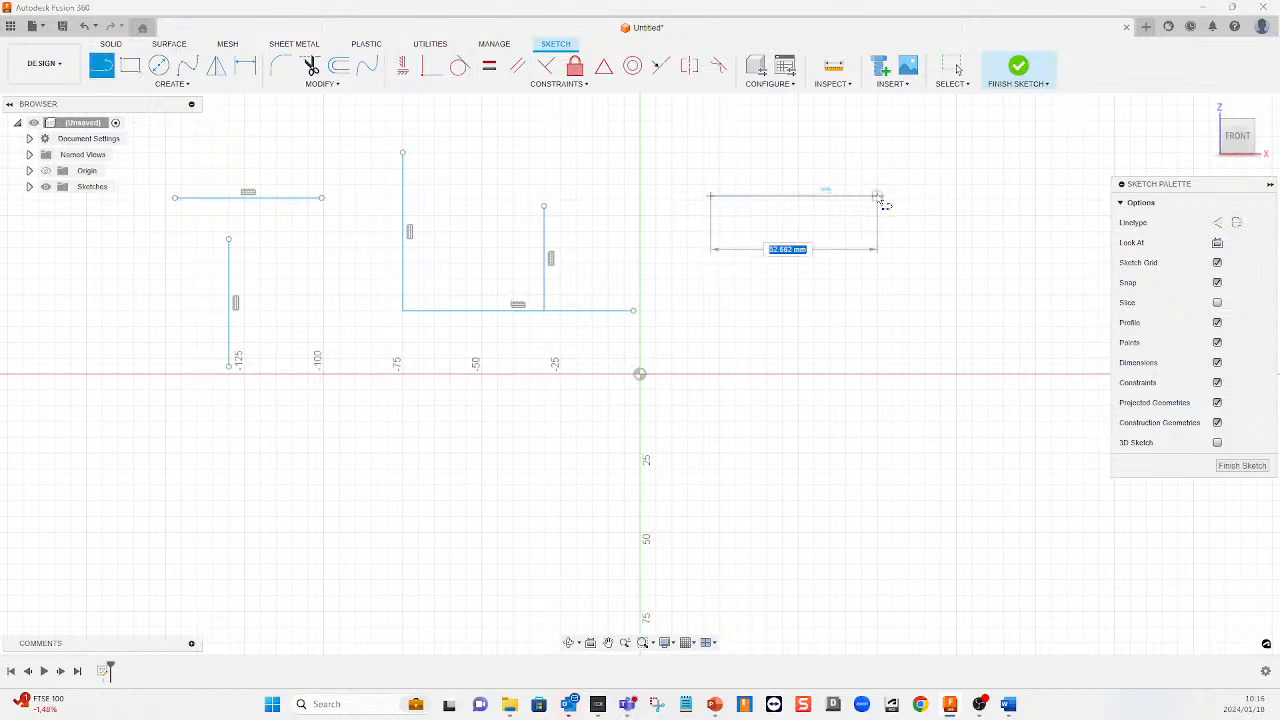
{"action": "left_click", "coordinate": [988, 197]}
{"action": "key", "text": "Escape"}
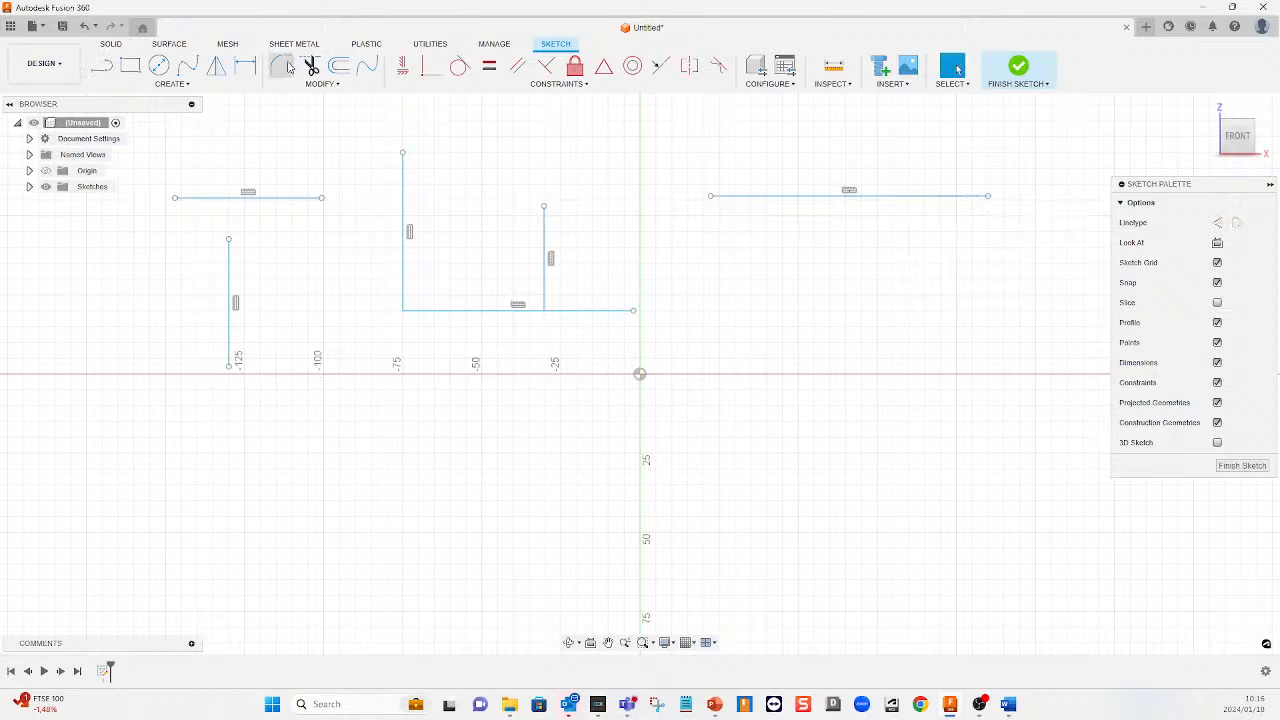
Dimension the new horizontal line's length above it and set it to 70 mm
{"action": "left_click", "coordinate": [245, 67]}
{"action": "left_click", "coordinate": [880, 197]}
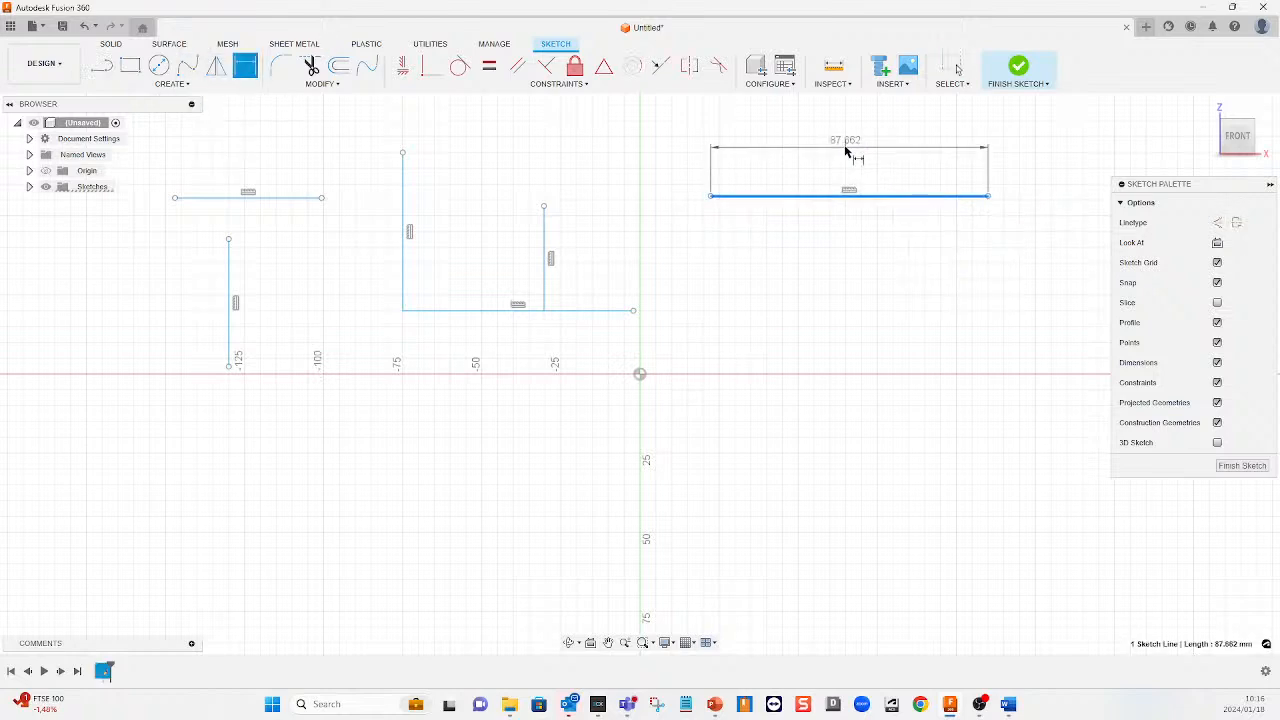
{"action": "left_click", "coordinate": [845, 149]}
{"action": "type", "text": "7"}
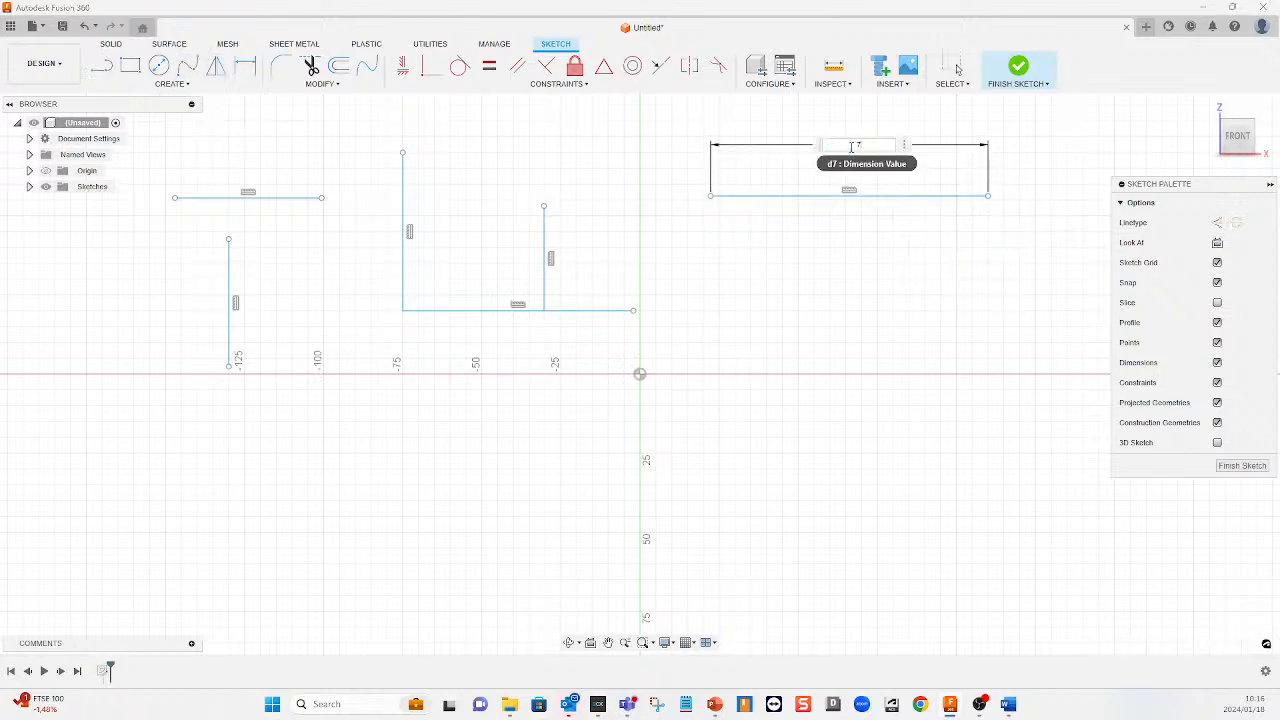
{"action": "type", "text": "0"}
{"action": "key", "text": "Return"}
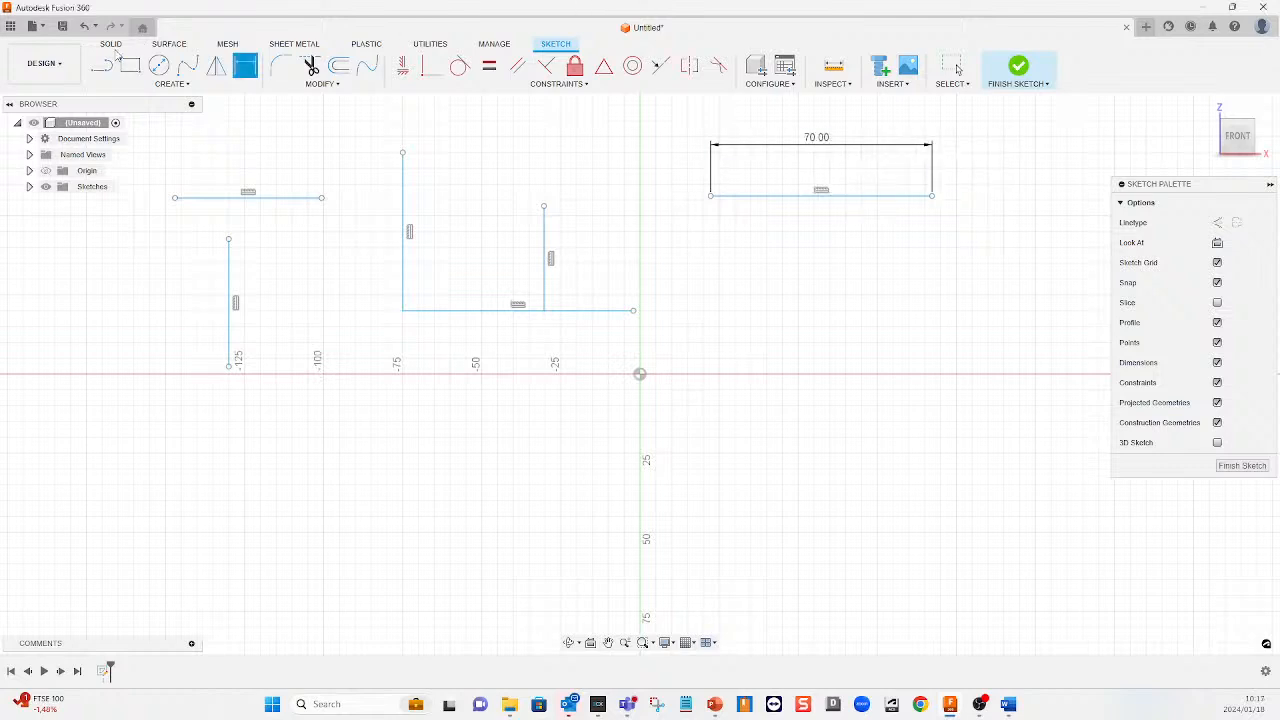
Draw a shorter horizontal line just below the 70 mm line
{"action": "left_click", "coordinate": [103, 66]}
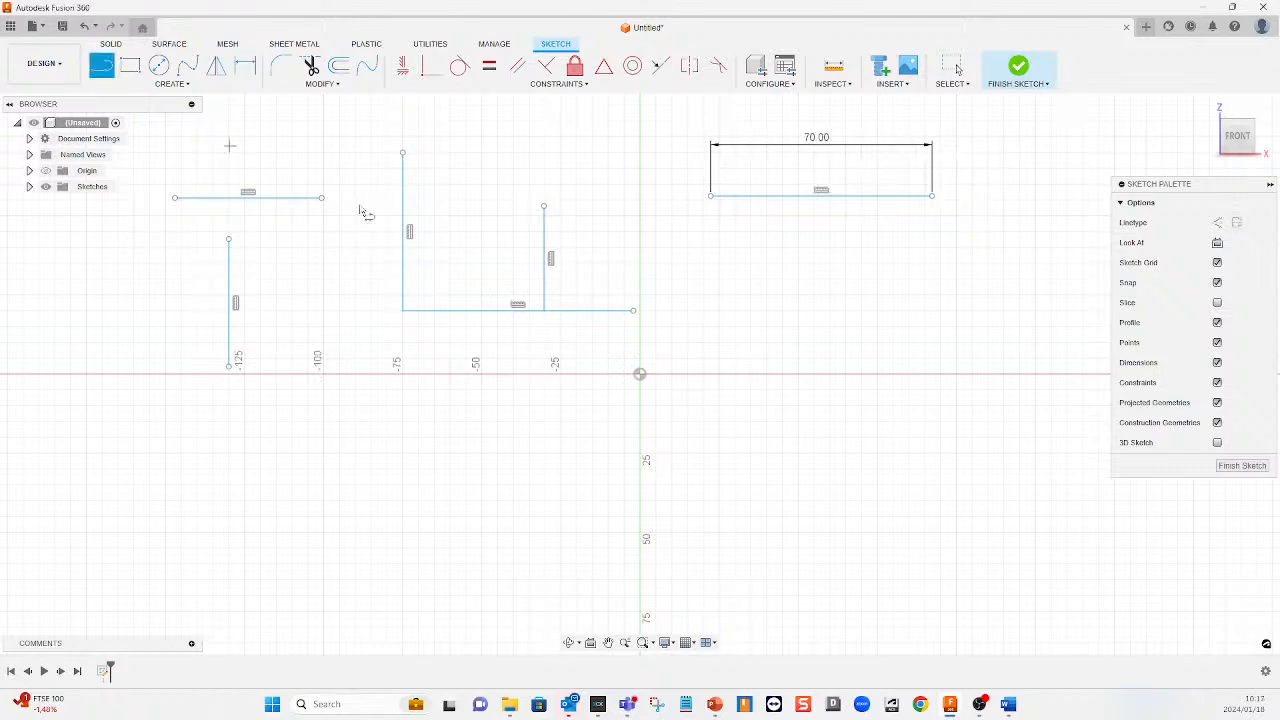
{"action": "left_click", "coordinate": [770, 236]}
{"action": "left_click", "coordinate": [908, 239]}
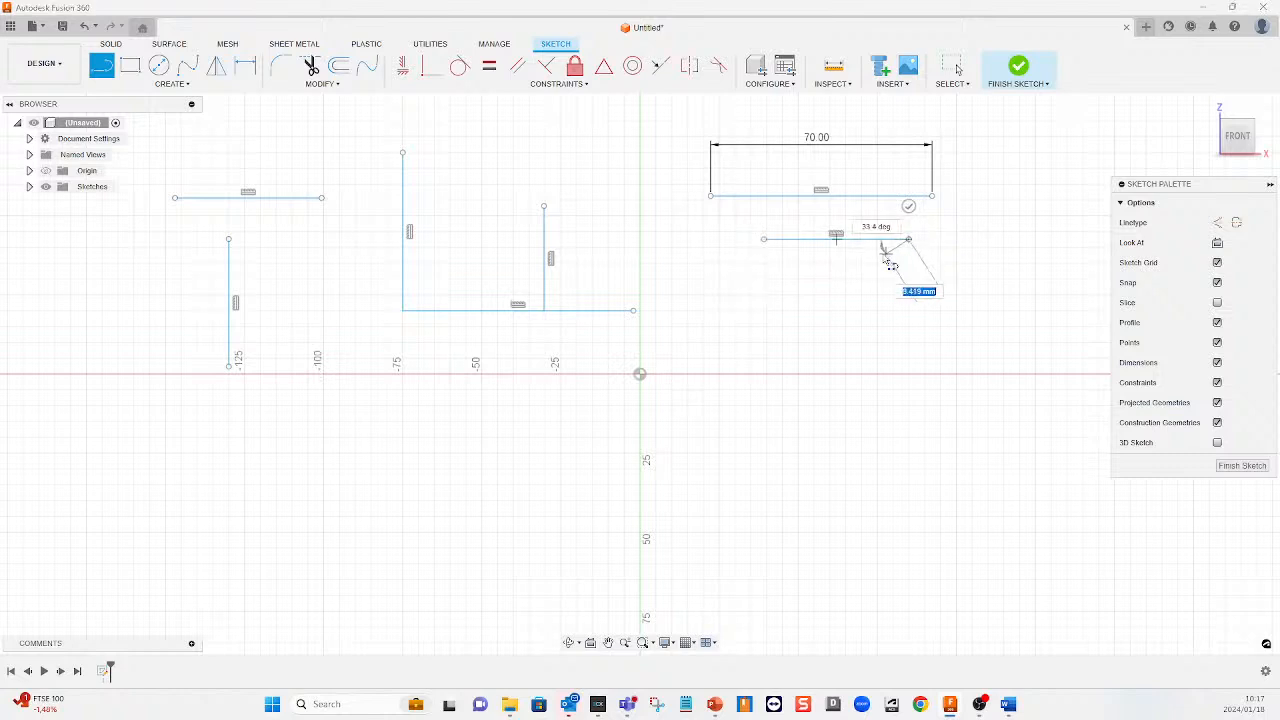
{"action": "key", "text": "Escape"}
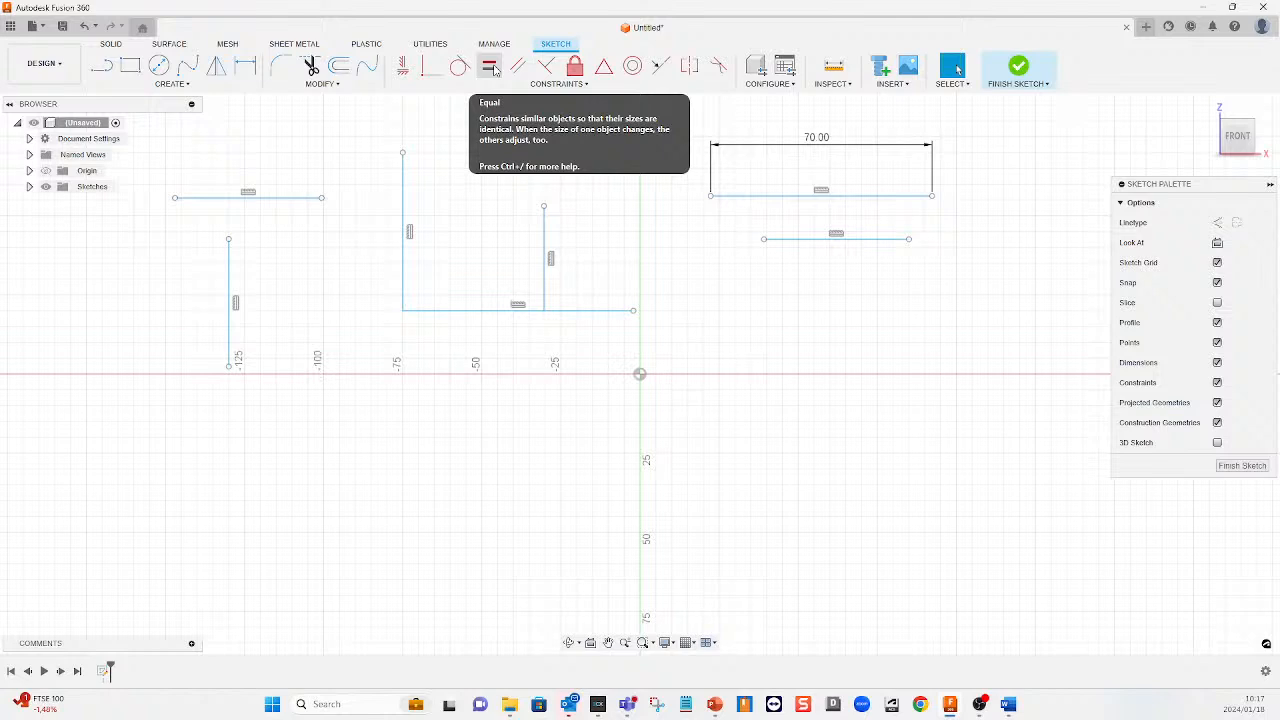
Apply an Equal constraint between the 70 mm line and the shorter line below it
{"action": "left_click", "coordinate": [490, 67]}
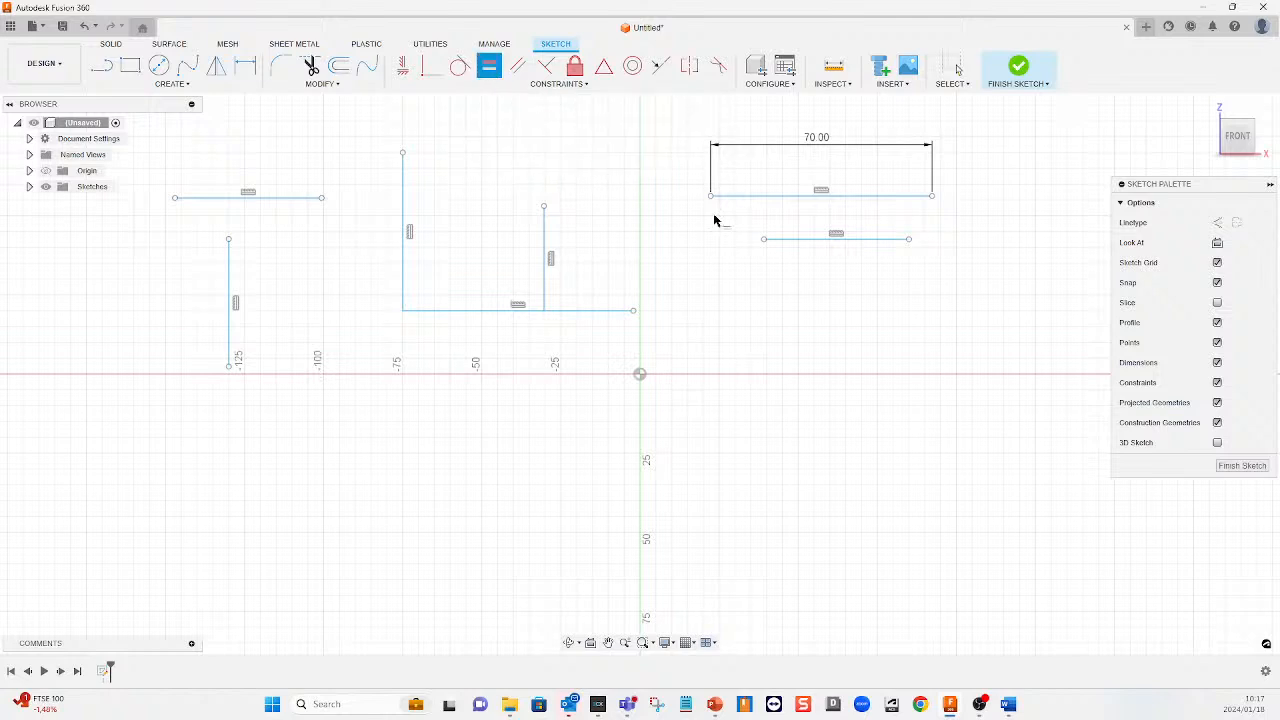
{"action": "left_click", "coordinate": [876, 198]}
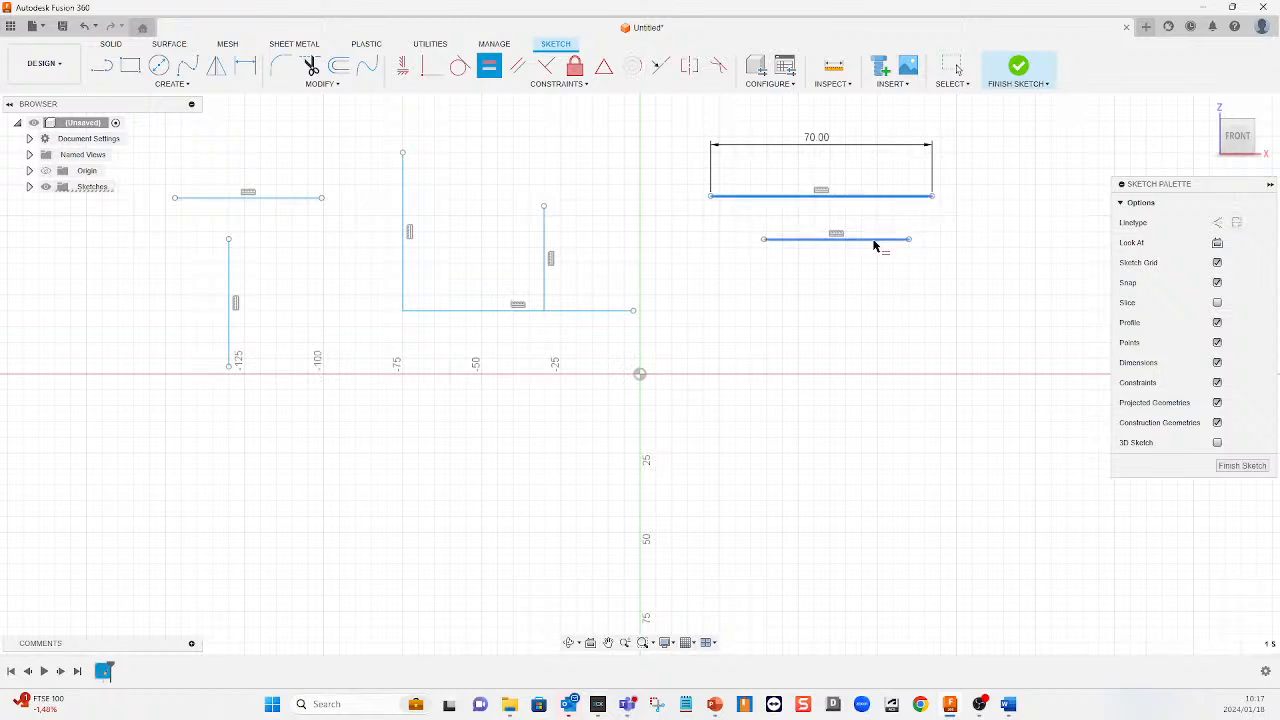
{"action": "left_click", "coordinate": [874, 241]}
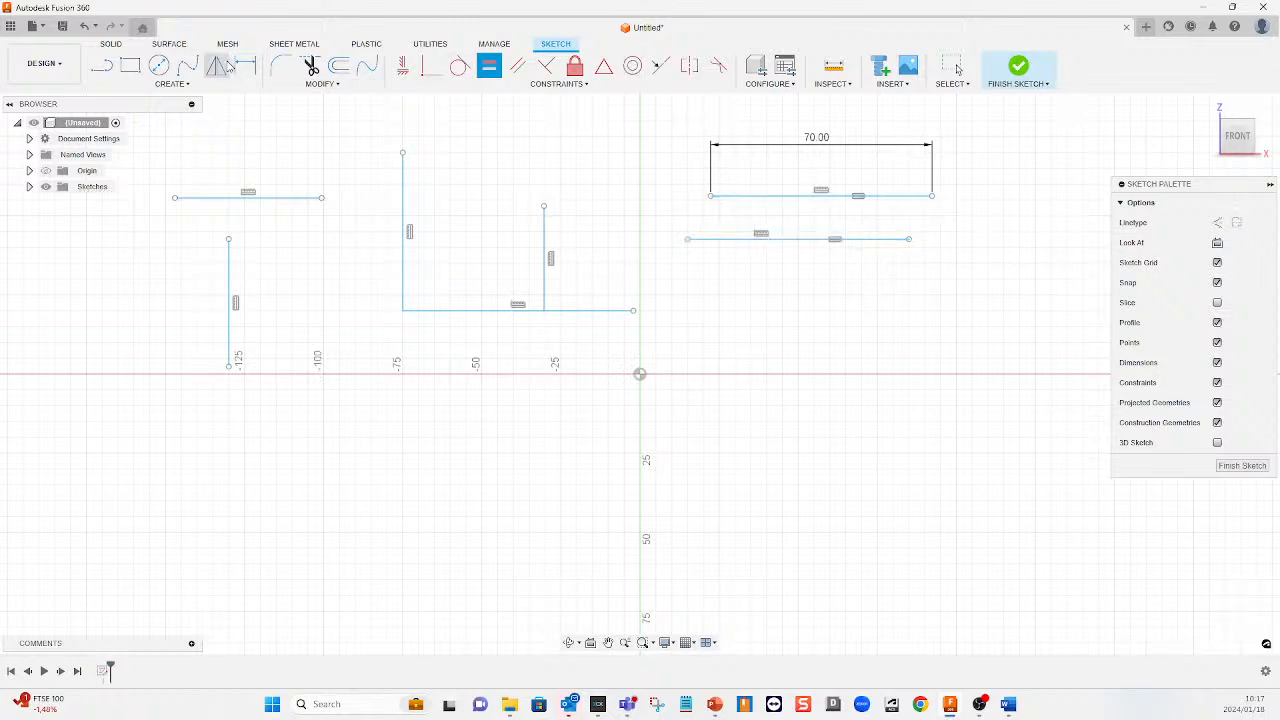
Try to add a length dimension to the lower of the two equal lines, without creating a driven dimension
{"action": "left_click", "coordinate": [247, 67]}
{"action": "left_click", "coordinate": [853, 238]}
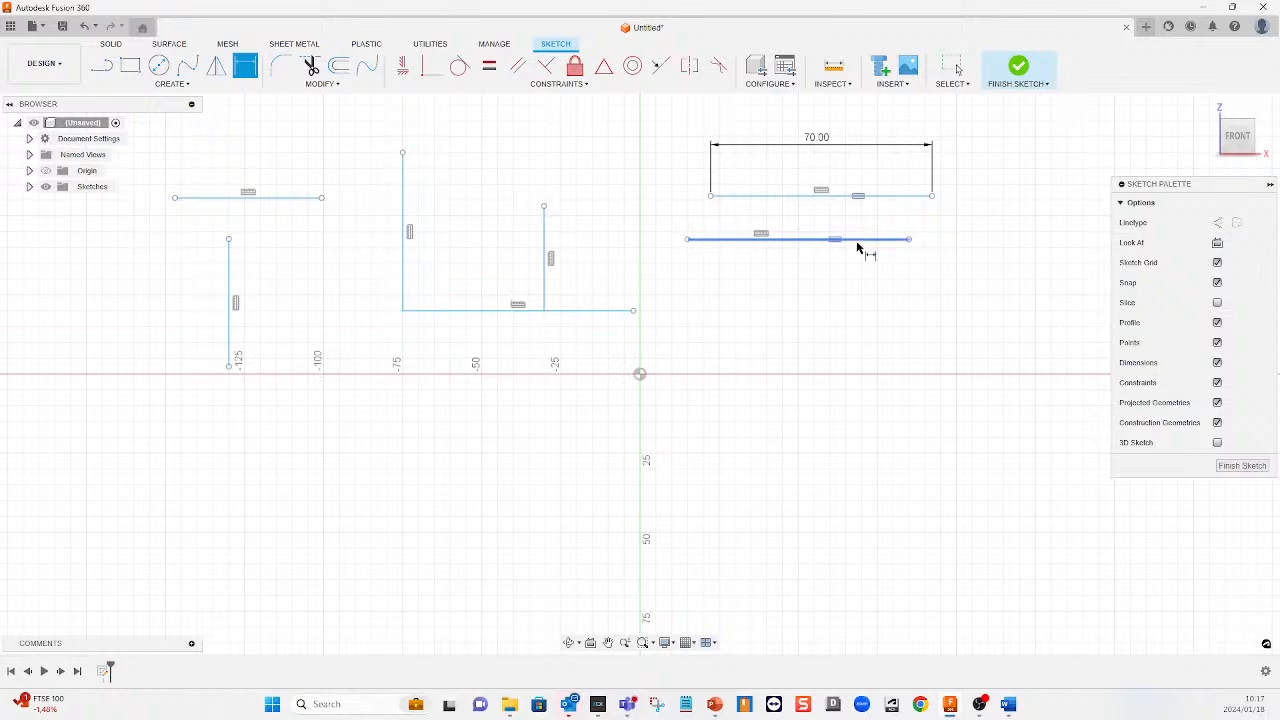
{"action": "left_click", "coordinate": [818, 307]}
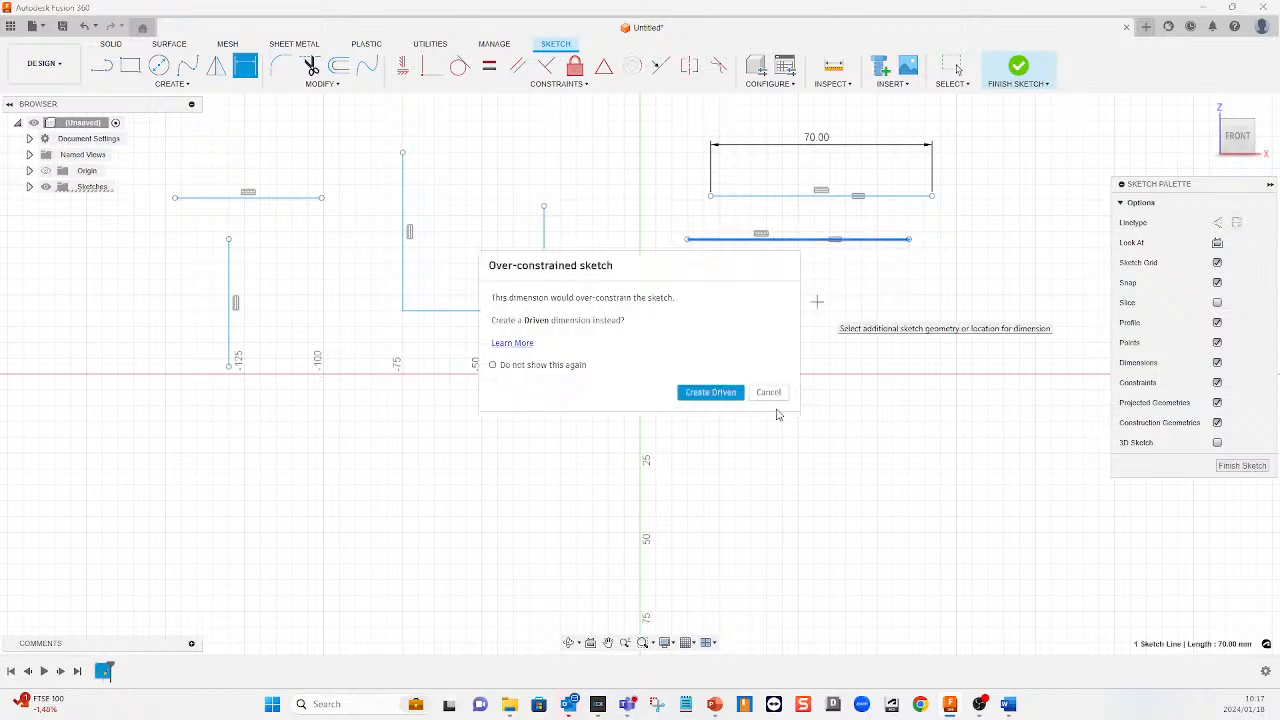
{"action": "left_click", "coordinate": [772, 393]}
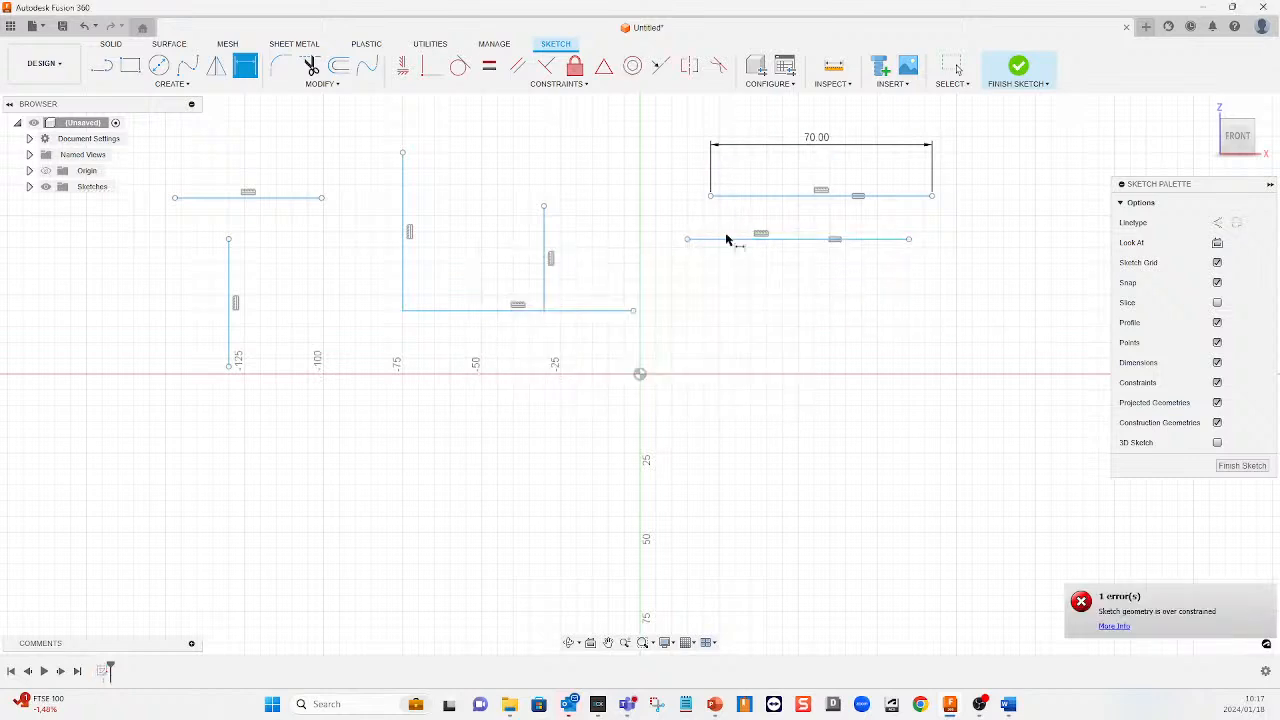
{"action": "key", "text": "Escape"}
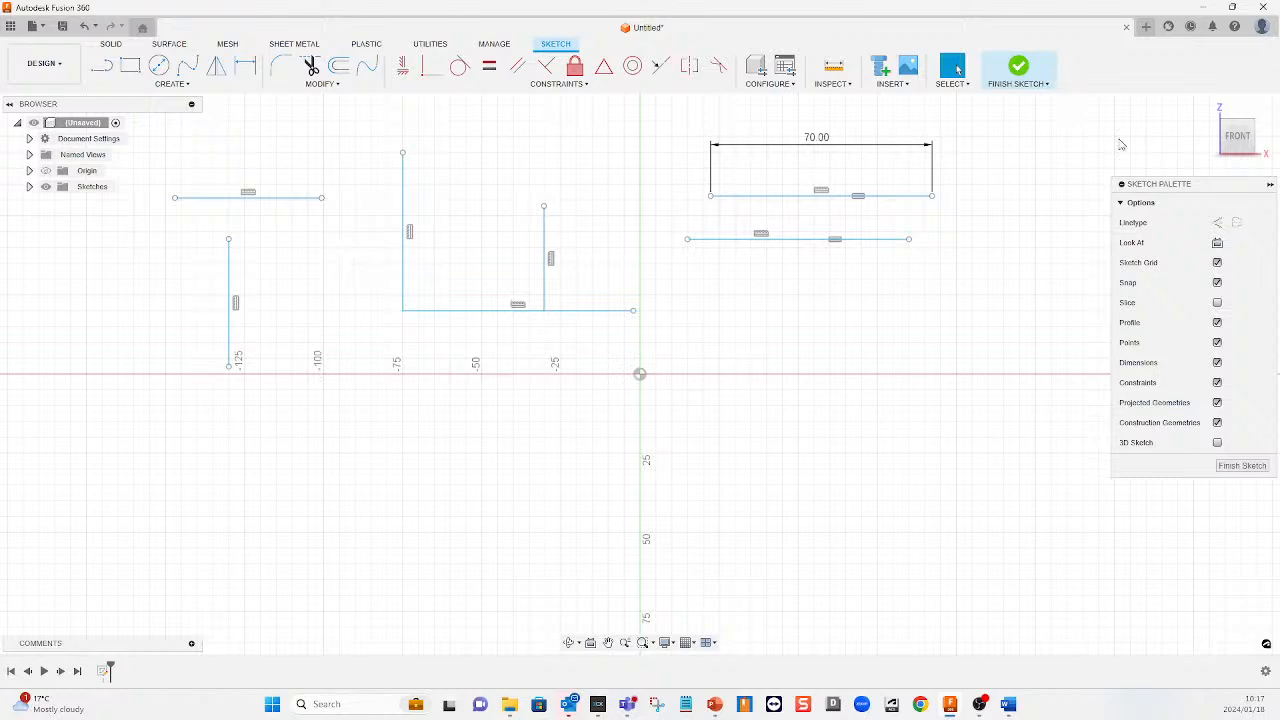
Close the untitled design without saving its changes
{"action": "left_click", "coordinate": [1126, 28]}
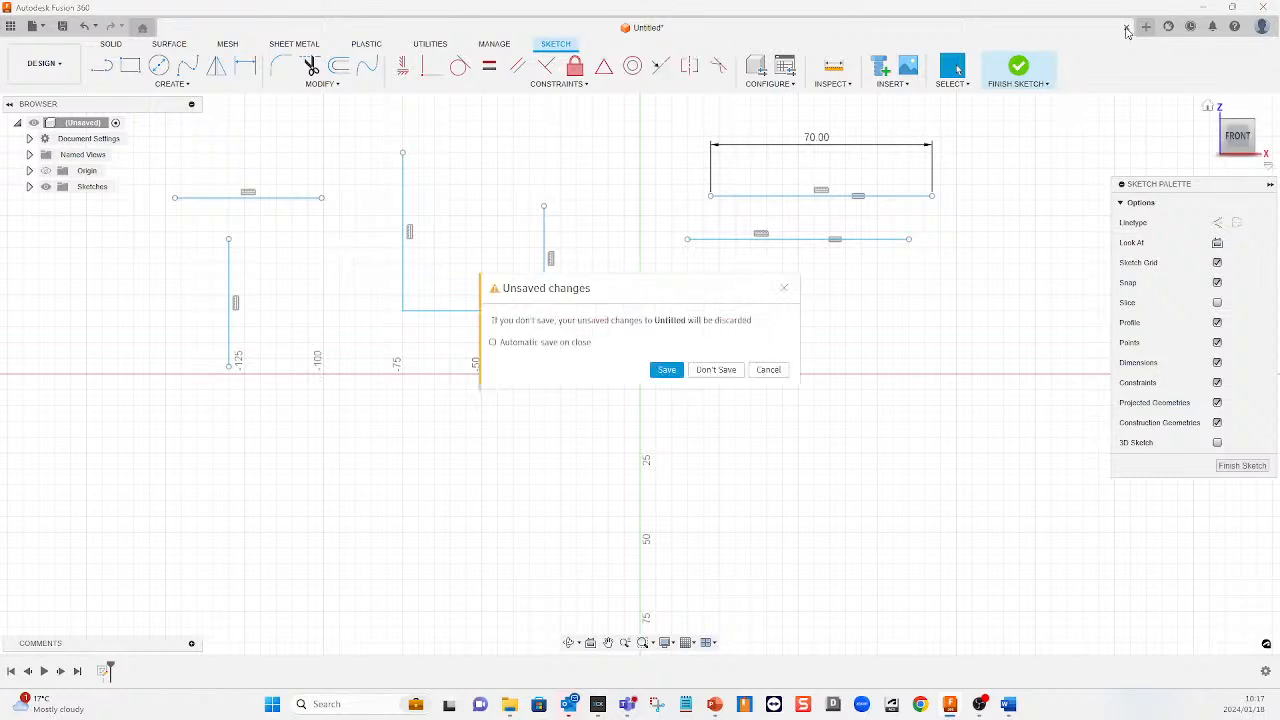
{"action": "left_click", "coordinate": [734, 375]}
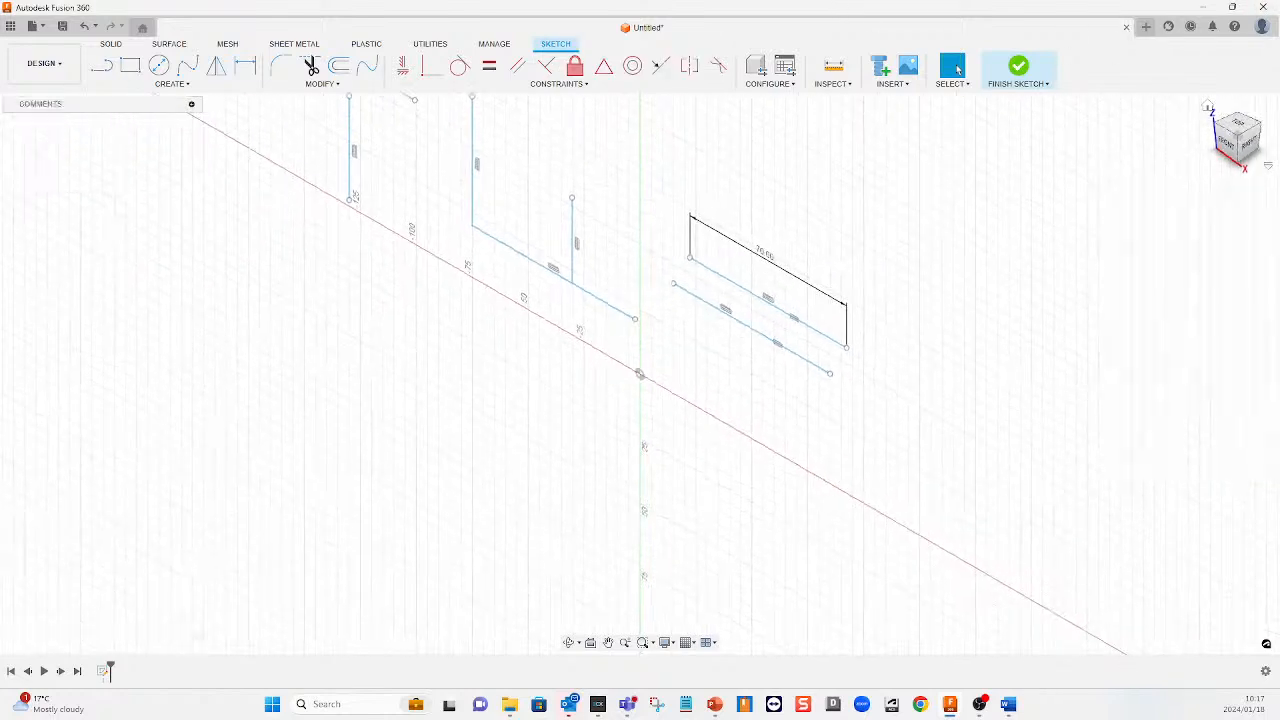
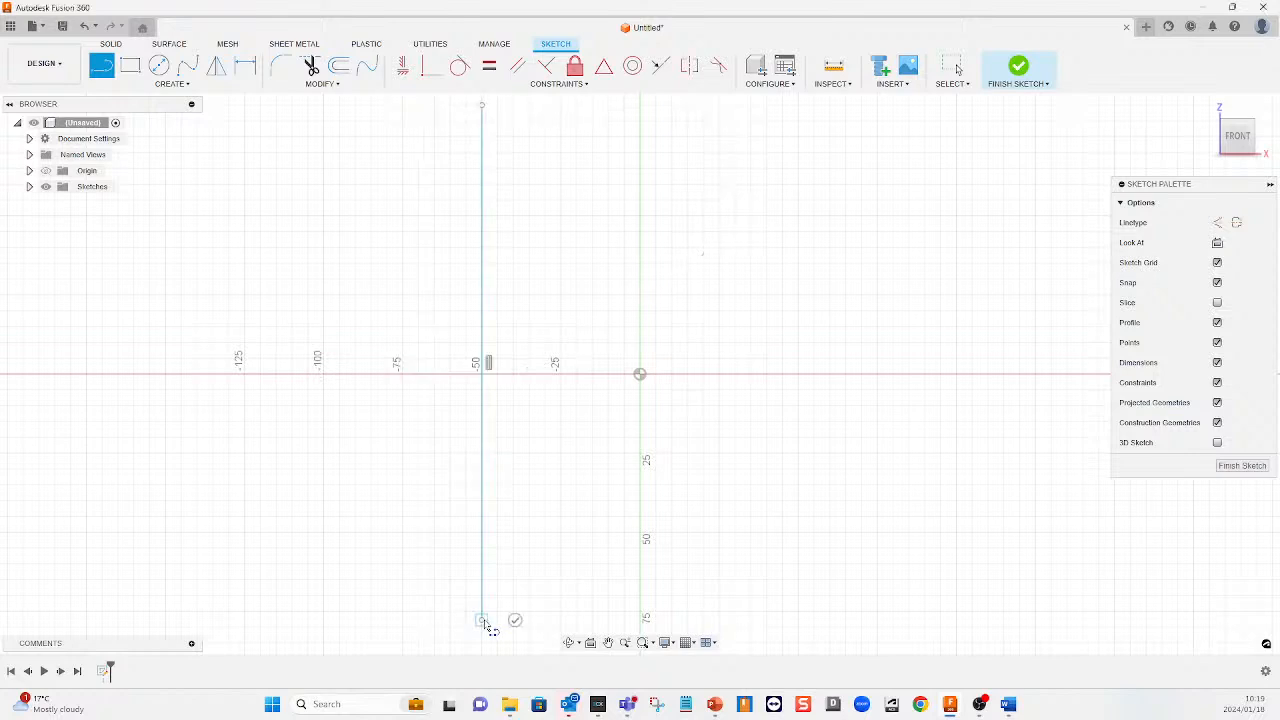
Finish the long vertical line and make it coincident with the sketch origin
{"action": "key", "text": "Escape"}
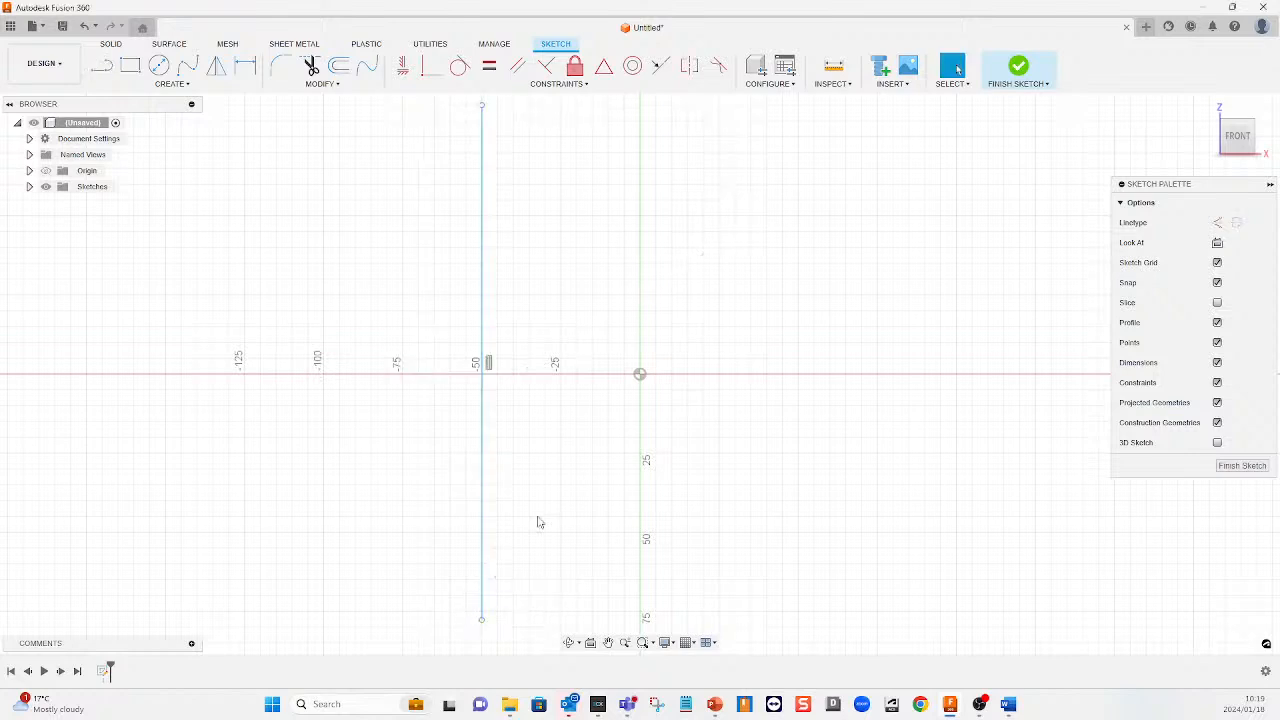
{"action": "left_click", "coordinate": [428, 73]}
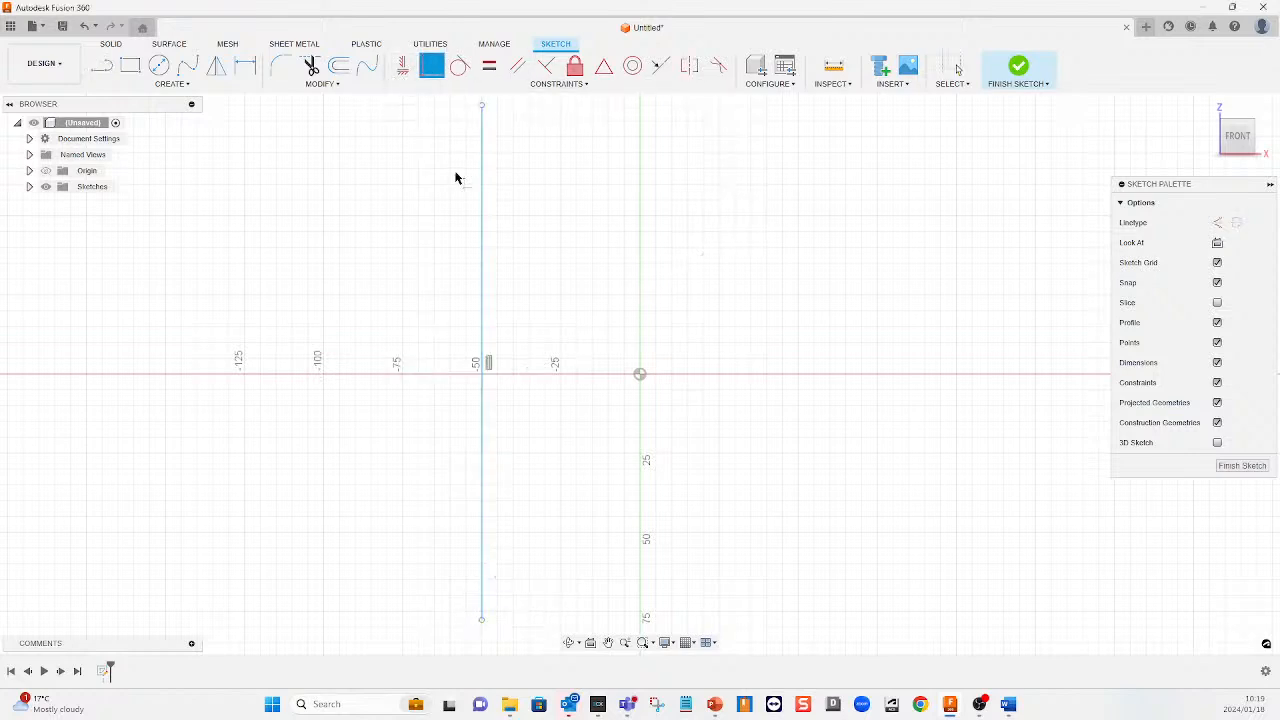
{"action": "left_click", "coordinate": [483, 348]}
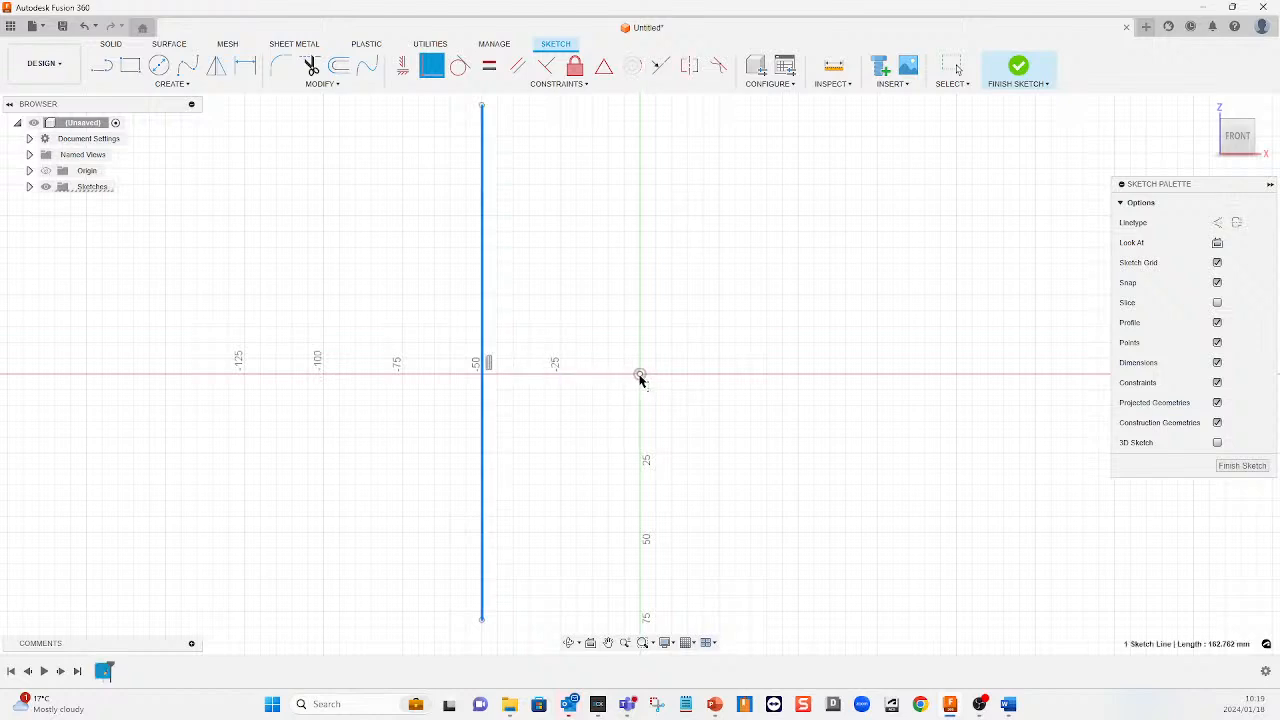
{"action": "left_click", "coordinate": [640, 376]}
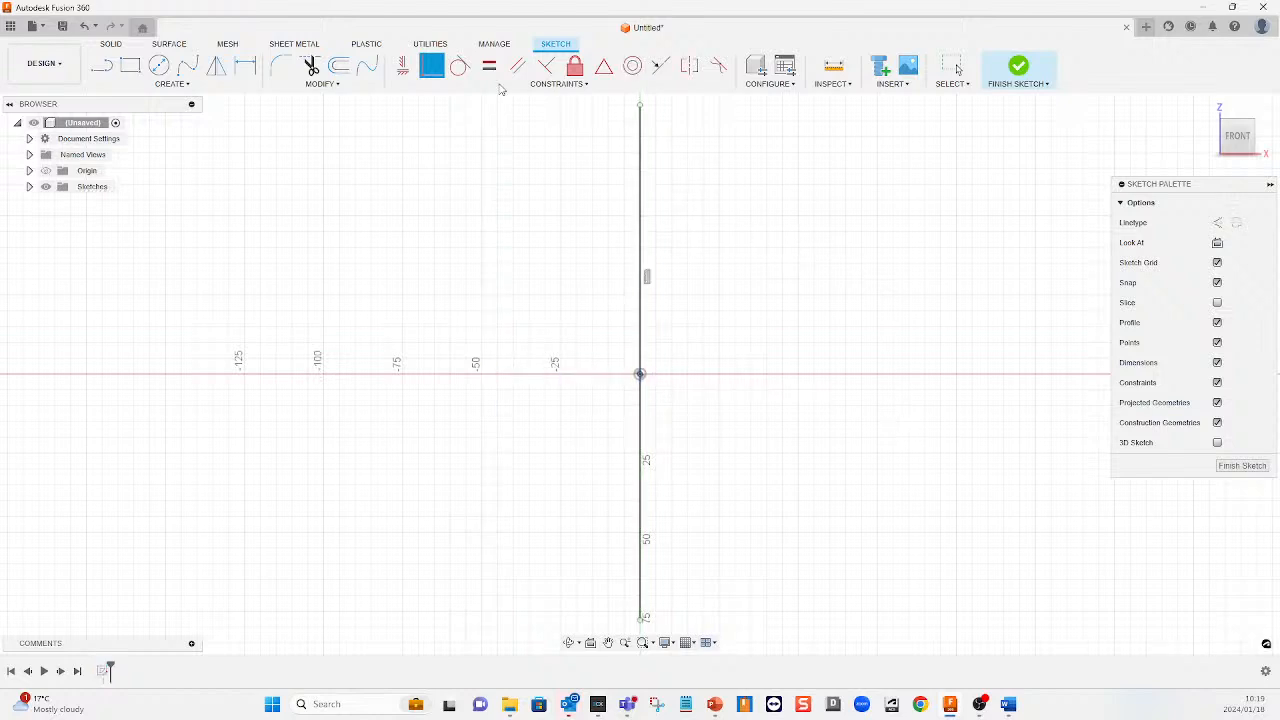
{"action": "key", "text": "Escape"}
Draw a horizontal line about 209 mm long crossing the vertical line above the origin
{"action": "left_click", "coordinate": [103, 68]}
{"action": "left_click", "coordinate": [236, 284]}
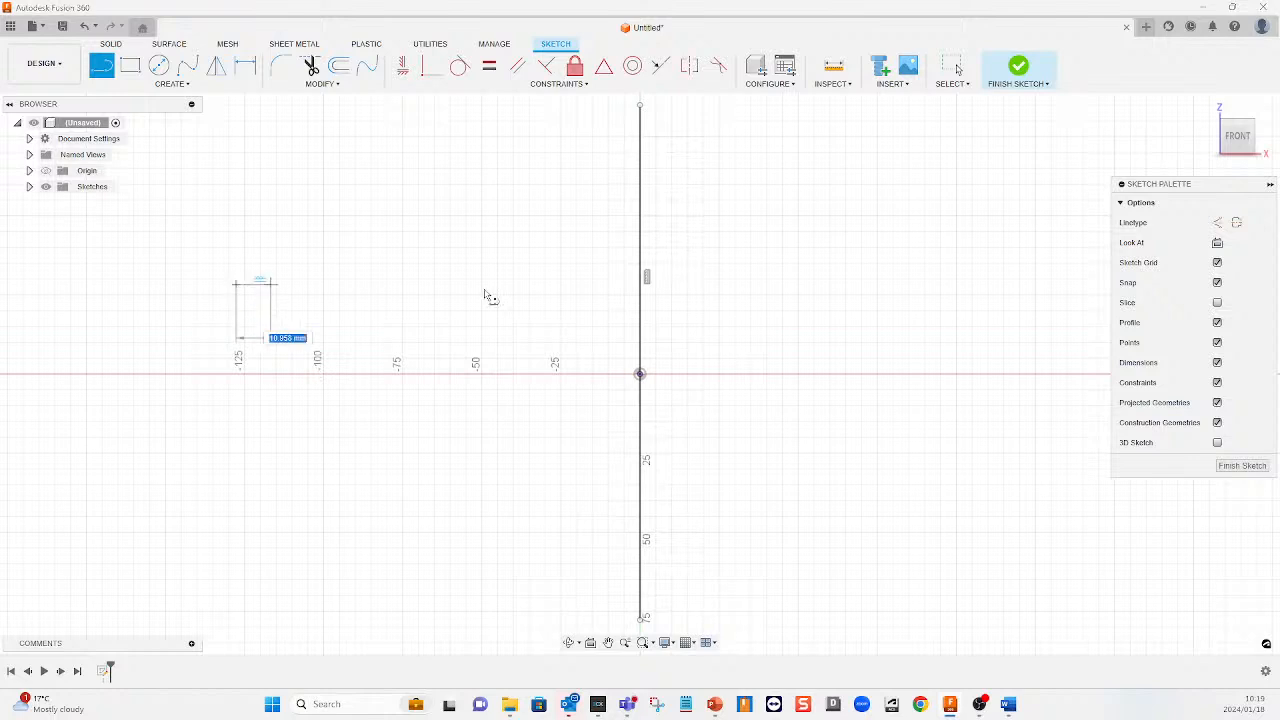
{"action": "left_click", "coordinate": [896, 284]}
{"action": "key", "text": "Escape"}
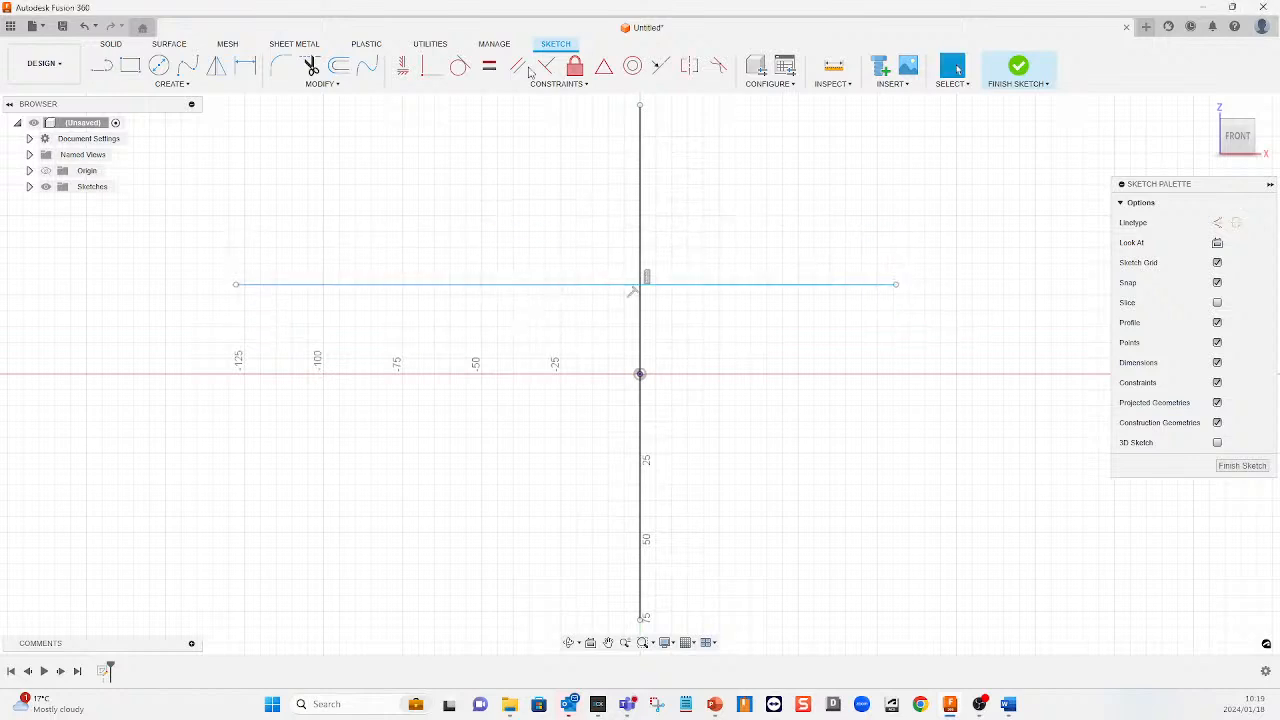
Make the horizontal line coincident with the sketch origin and stretch its positive X end farther outward
{"action": "left_click", "coordinate": [431, 66]}
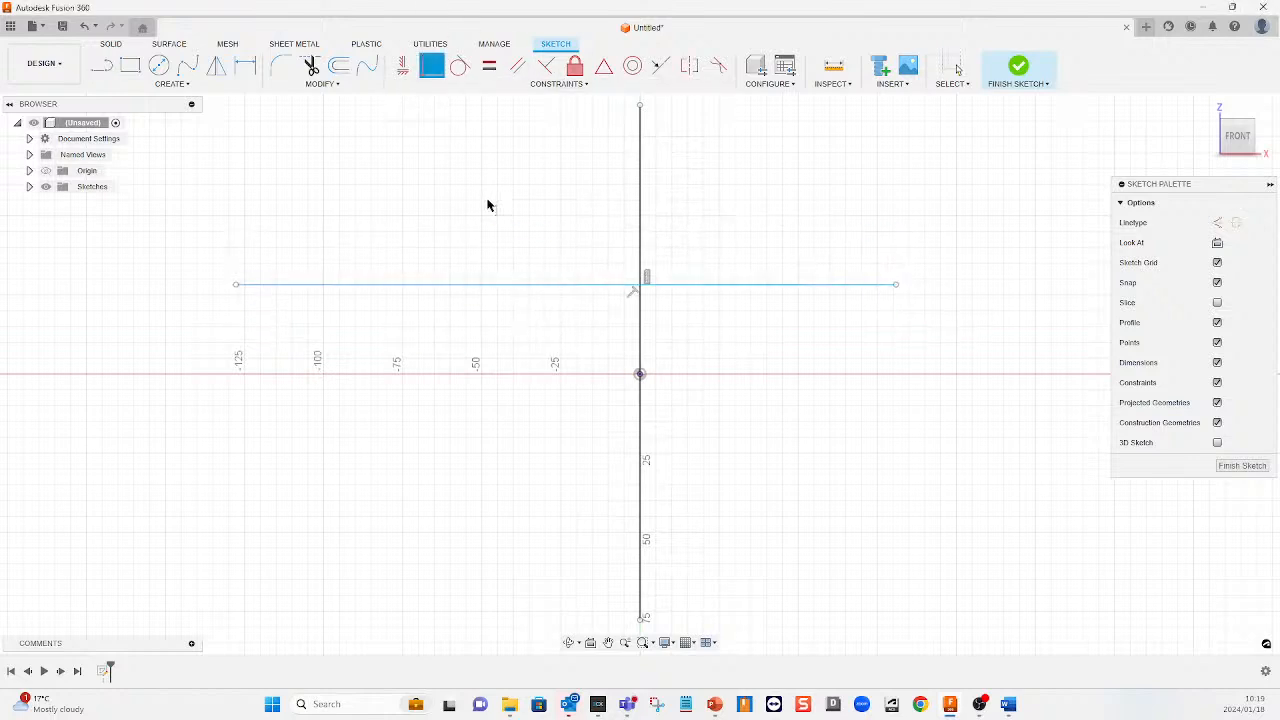
{"action": "left_click", "coordinate": [535, 285]}
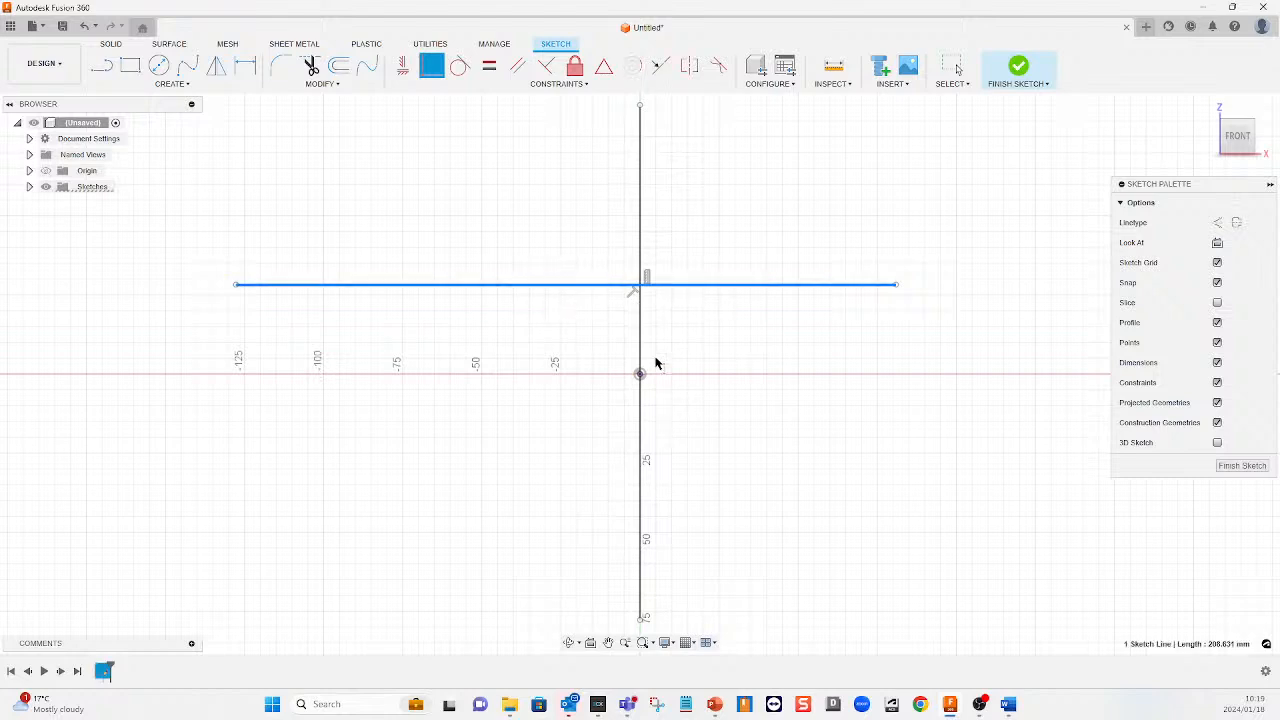
{"action": "left_click", "coordinate": [640, 375]}
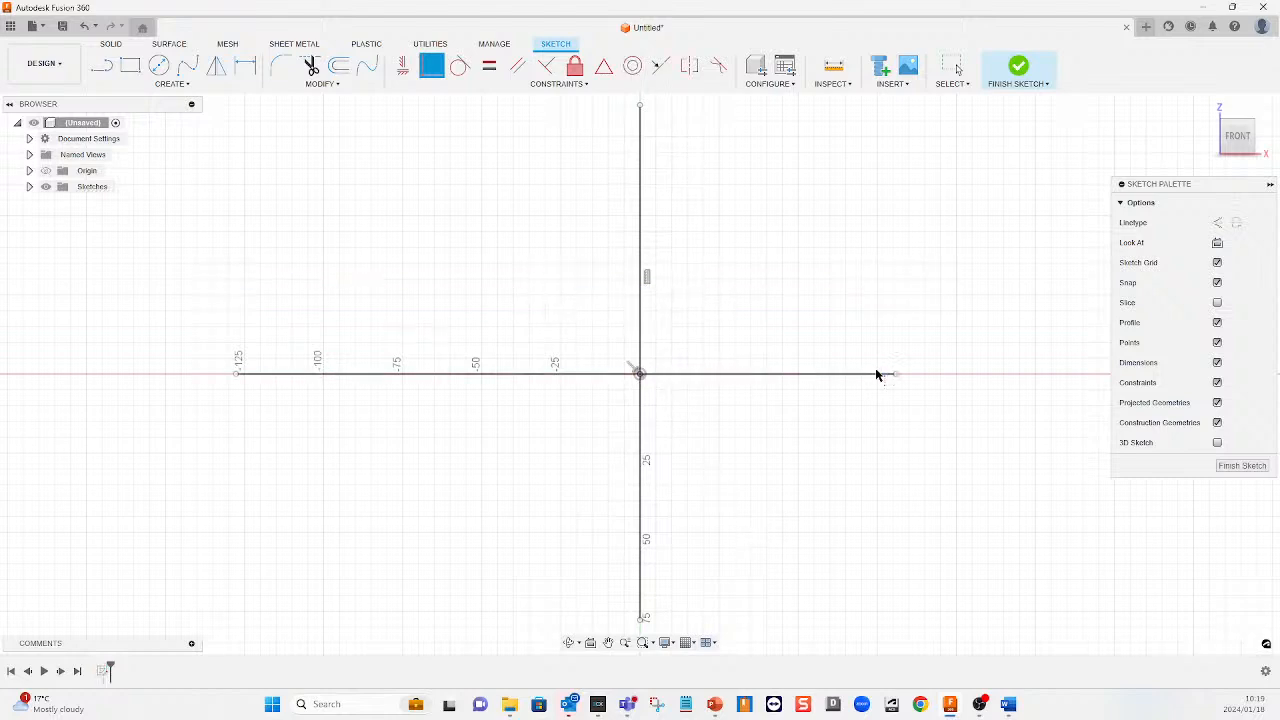
{"action": "key", "text": "Escape"}
{"action": "left_click_drag", "start_coordinate": [897, 377], "coordinate": [1056, 375]}
{"action": "left_click", "coordinate": [706, 193]}
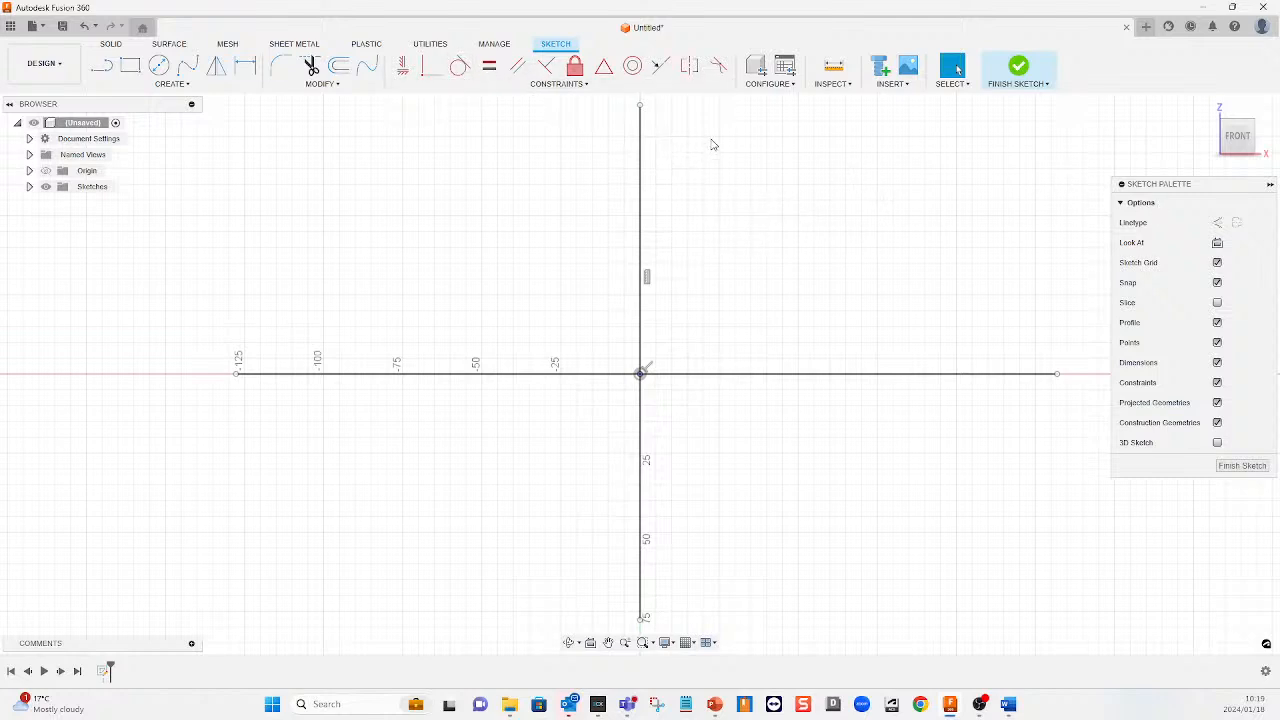
Convert the vertical and horizontal lines through the origin to construction lines
{"action": "left_click", "coordinate": [641, 217]}
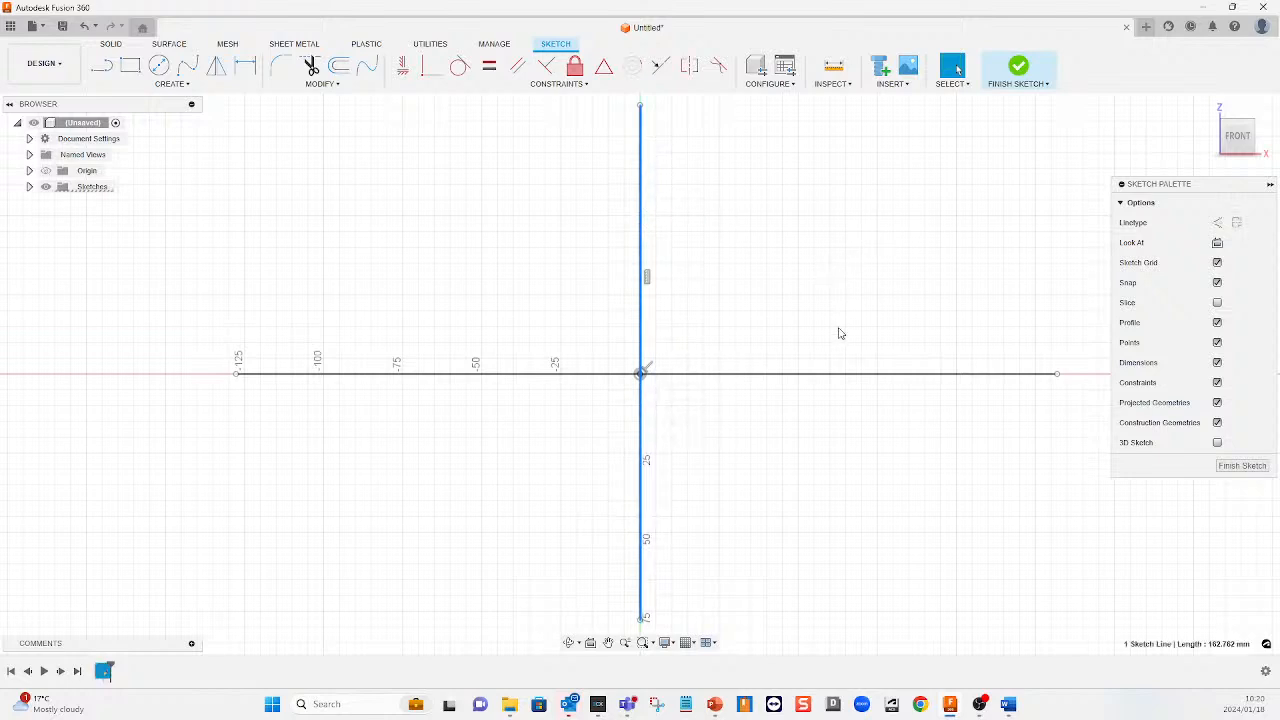
{"action": "left_click", "coordinate": [847, 378], "text": "shift"}
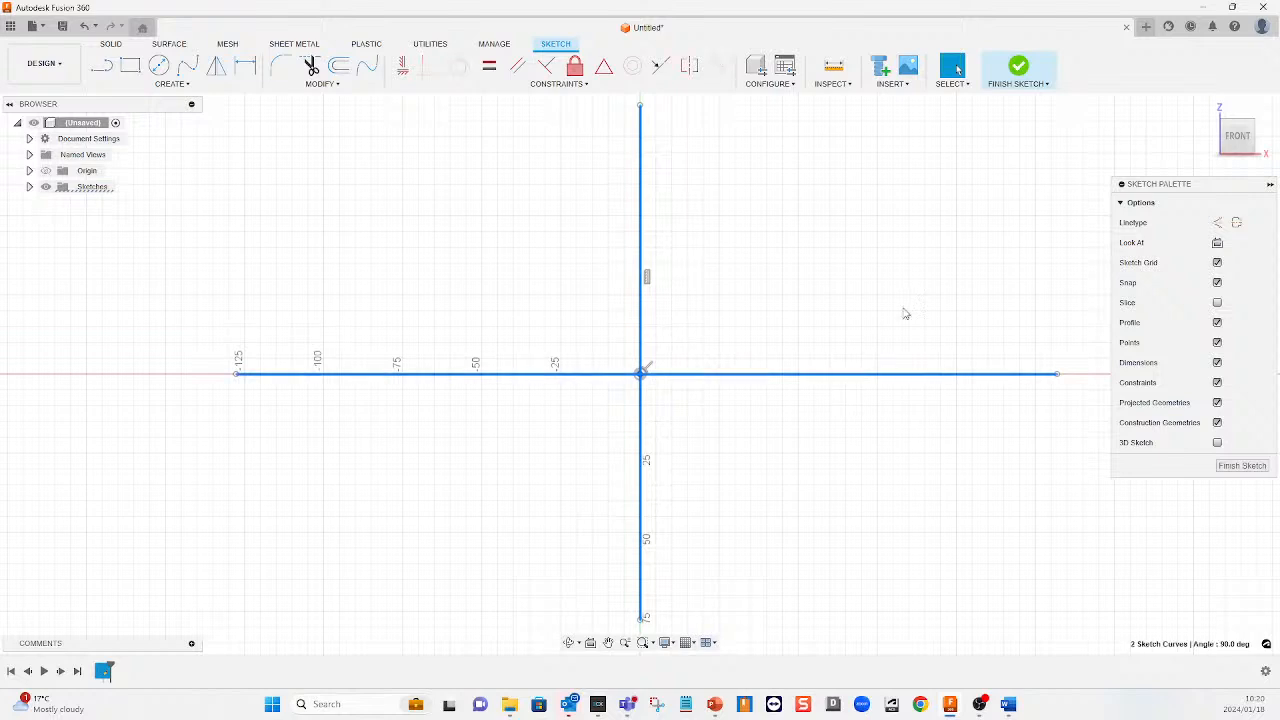
{"action": "left_click", "coordinate": [1218, 223]}
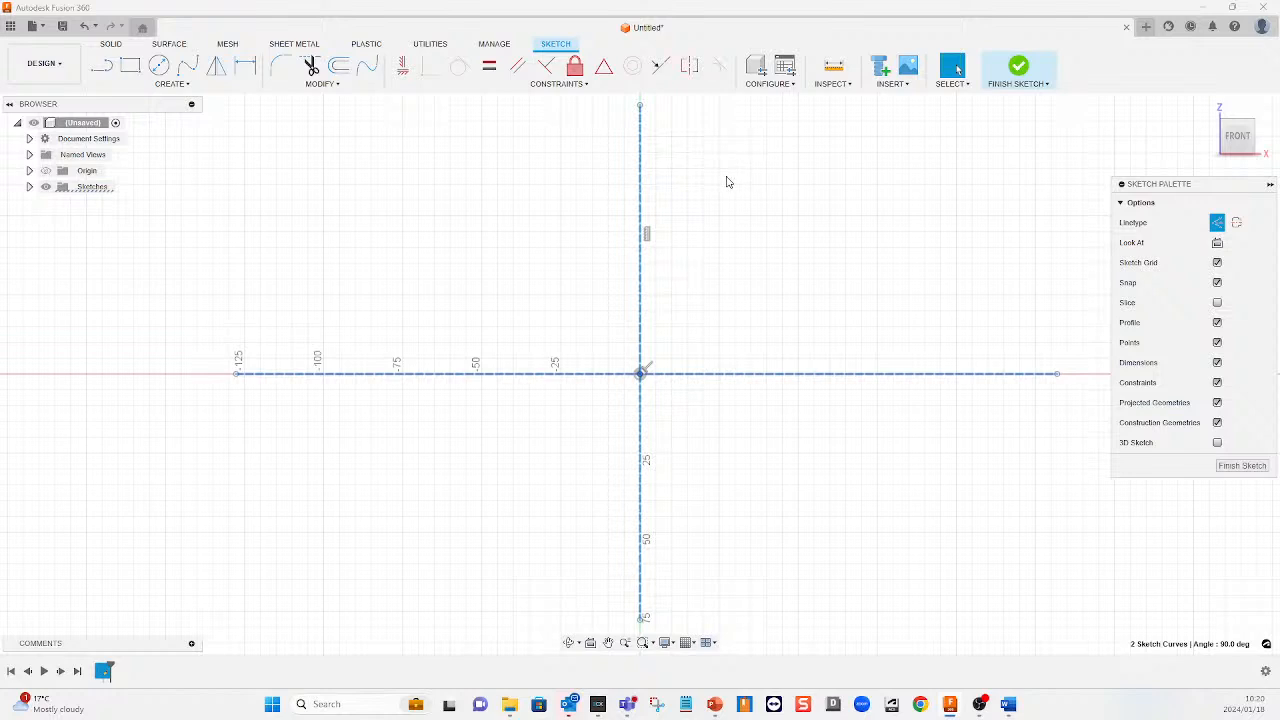
{"action": "left_click", "coordinate": [833, 263]}
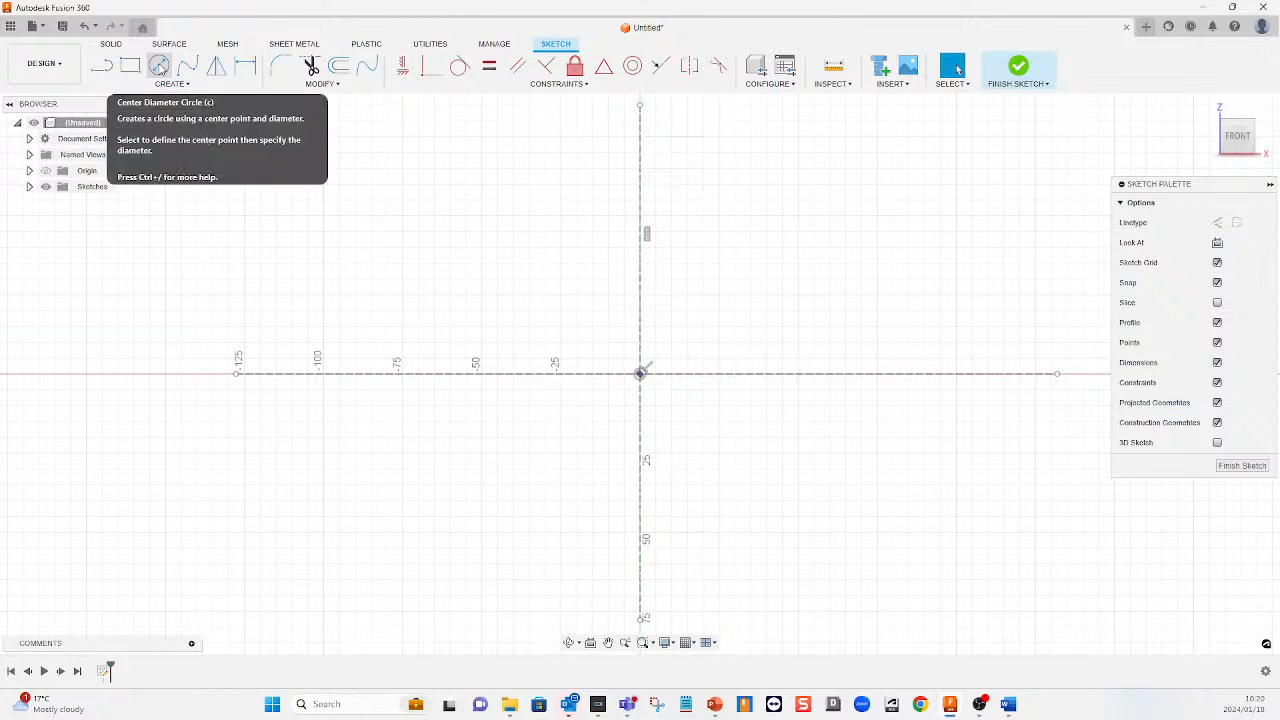
Draw a 75 mm diameter circle centred on the sketch origin
{"action": "left_click", "coordinate": [158, 65]}
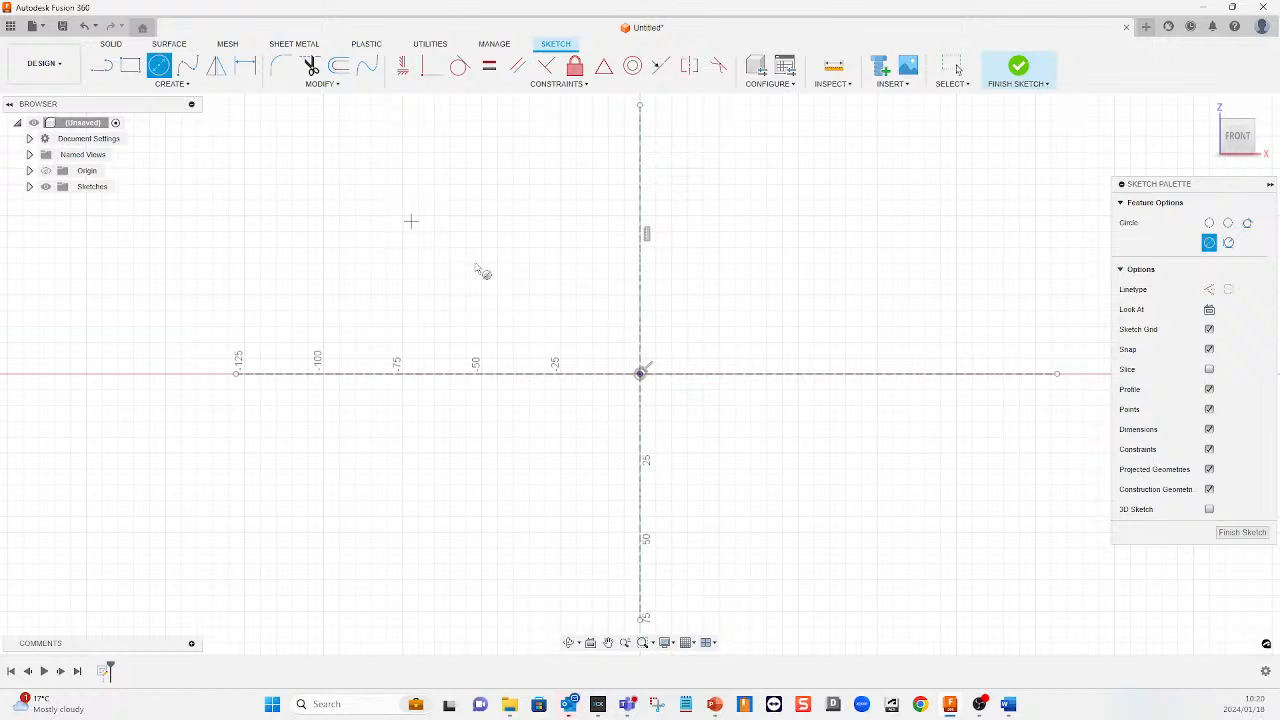
{"action": "left_click", "coordinate": [640, 374]}
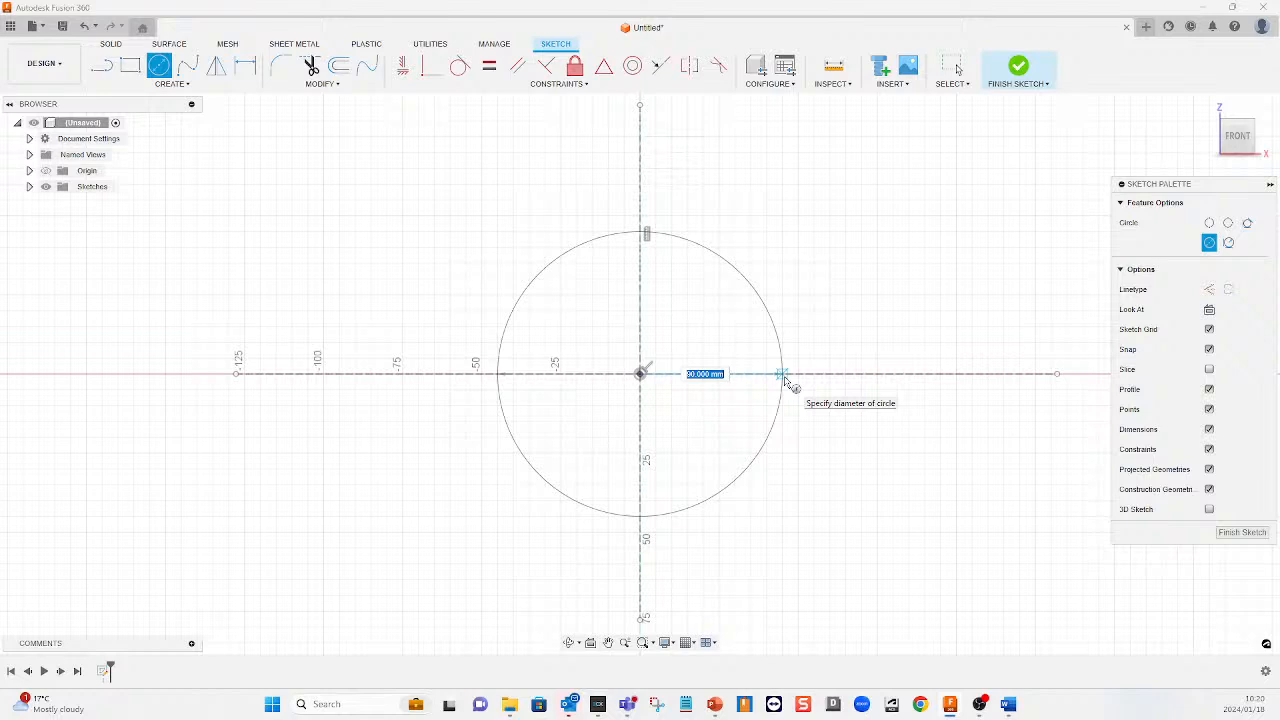
{"action": "type", "text": "75"}
{"action": "key", "text": "Tab"}
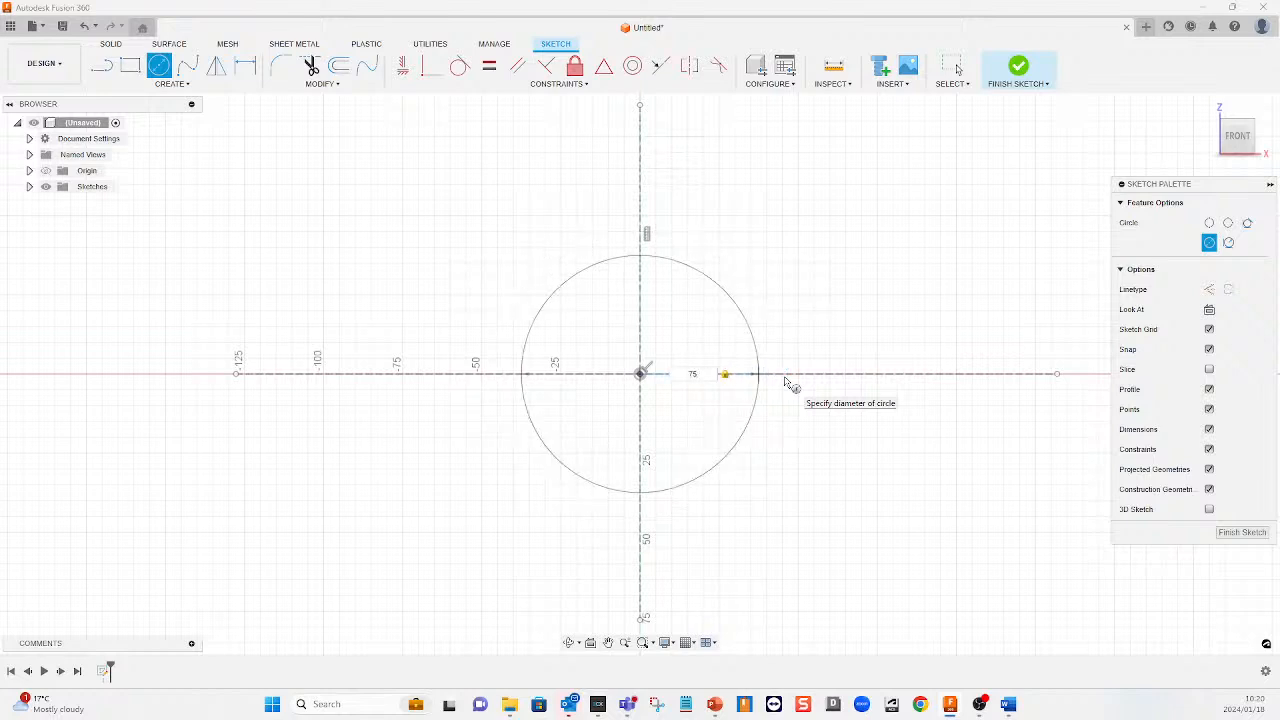
{"action": "key", "text": "Return"}
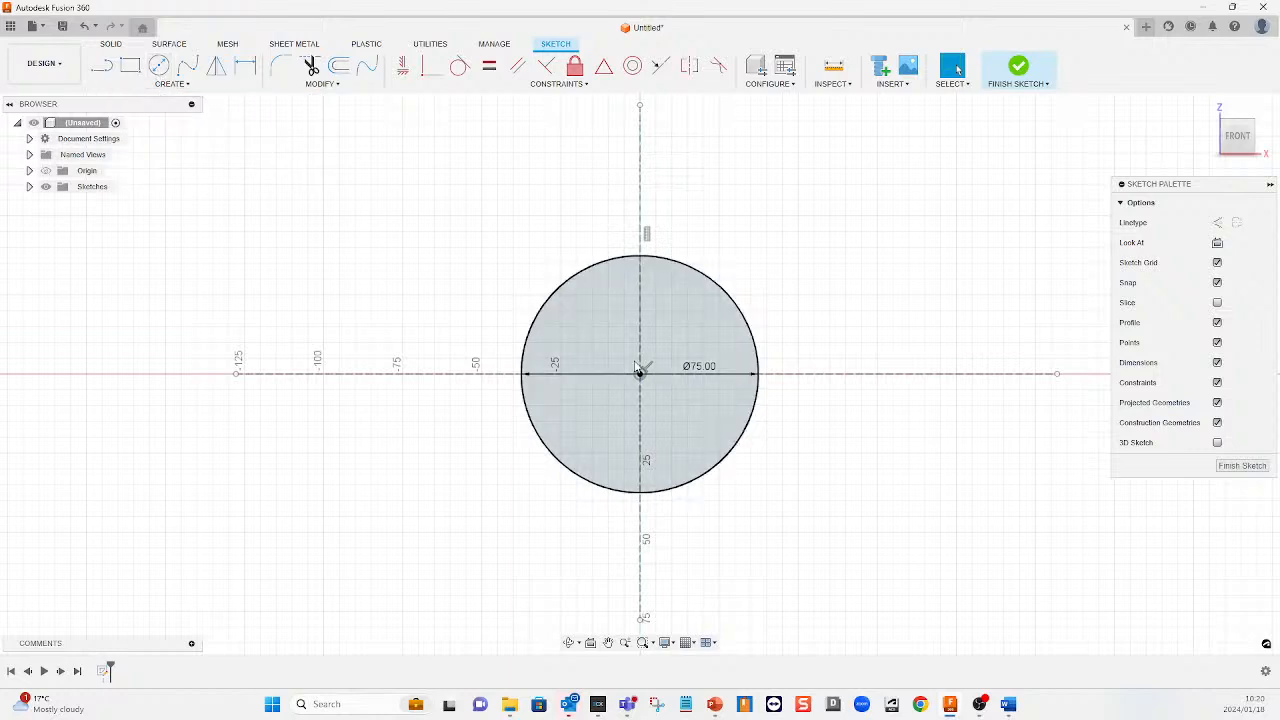
Offset the 75 mm circle outward by 12.5 mm to form a ring
{"action": "left_click", "coordinate": [340, 67]}
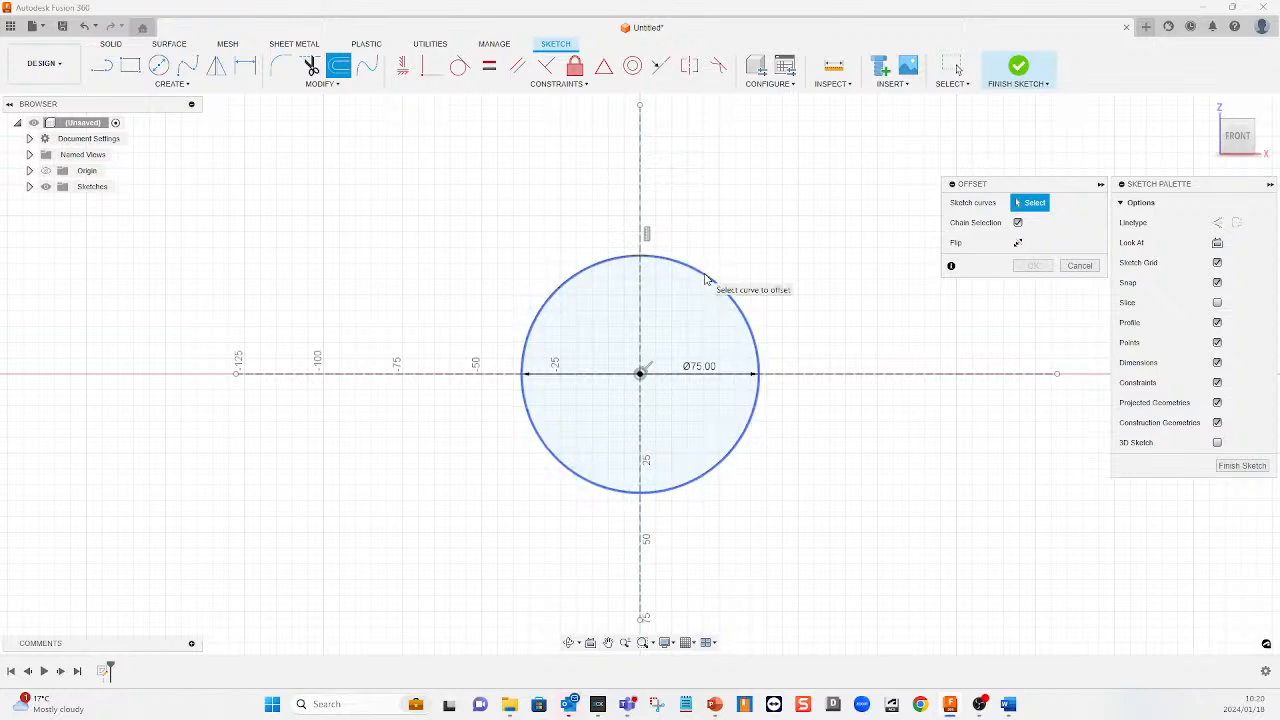
{"action": "left_click", "coordinate": [705, 279]}
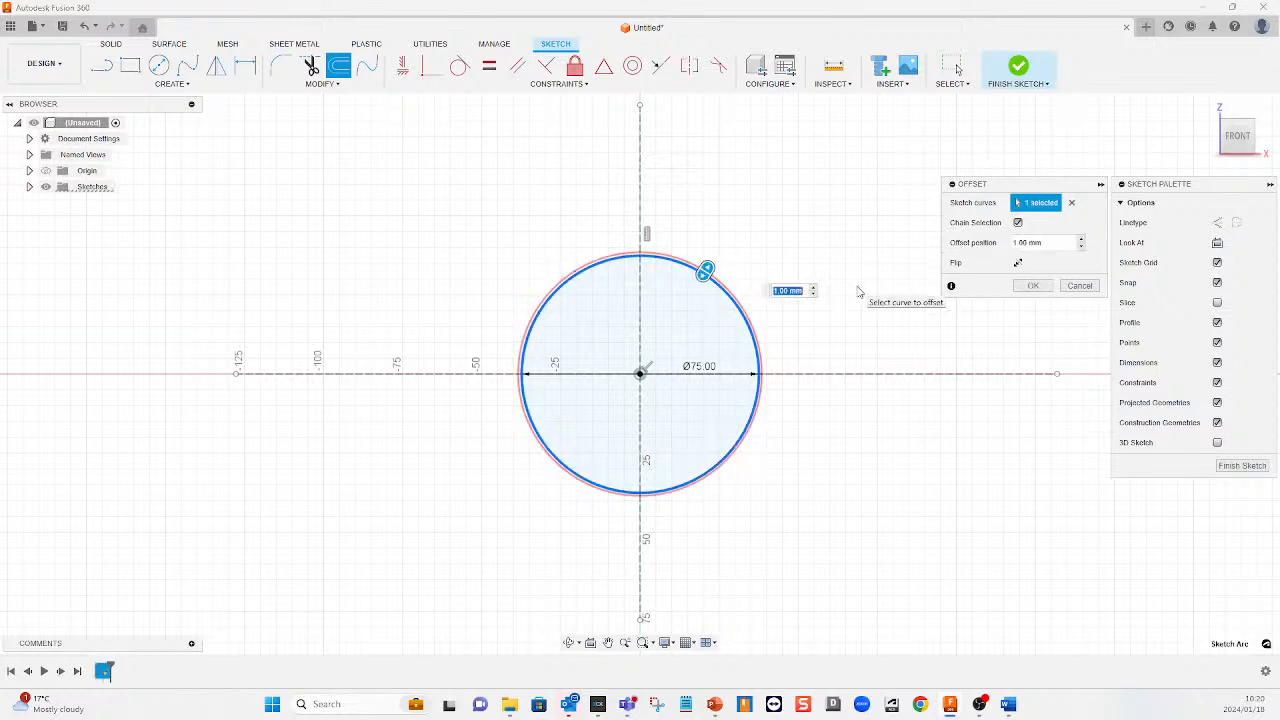
{"action": "type", "text": "12.5"}
{"action": "key", "text": "Return"}
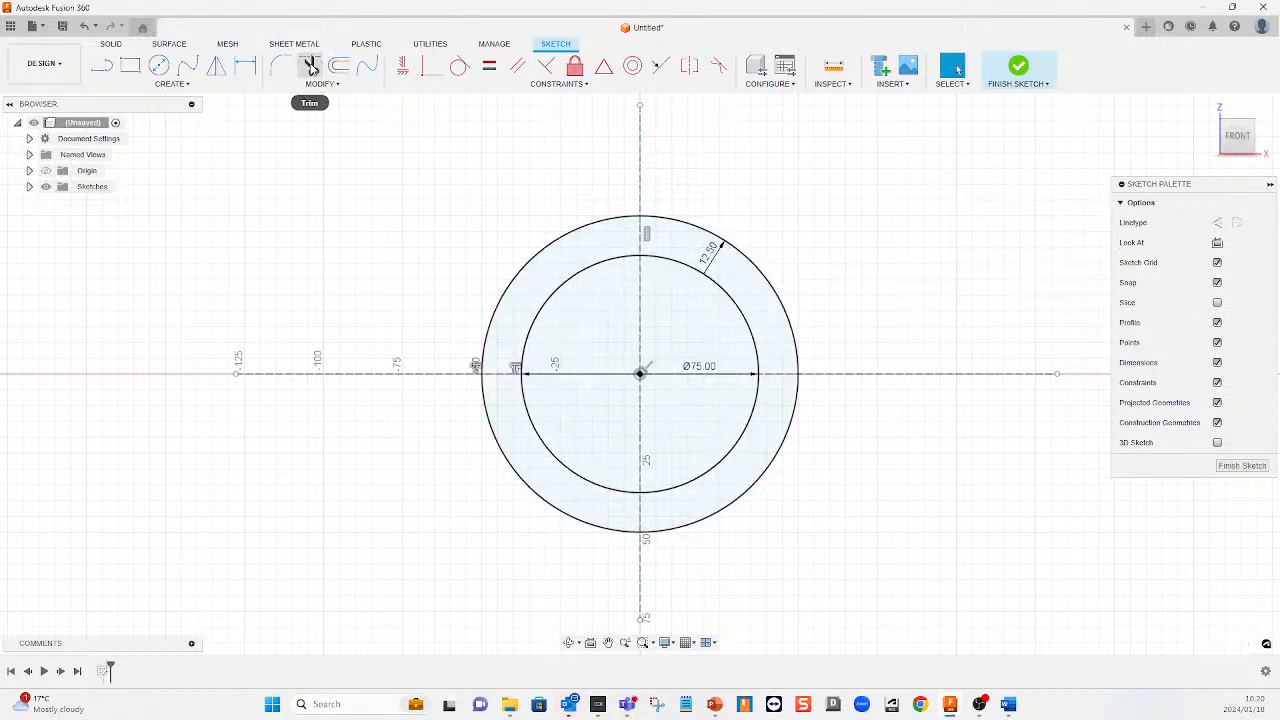
Try to add a diameter dimension to the outer circle
{"action": "left_click", "coordinate": [240, 66]}
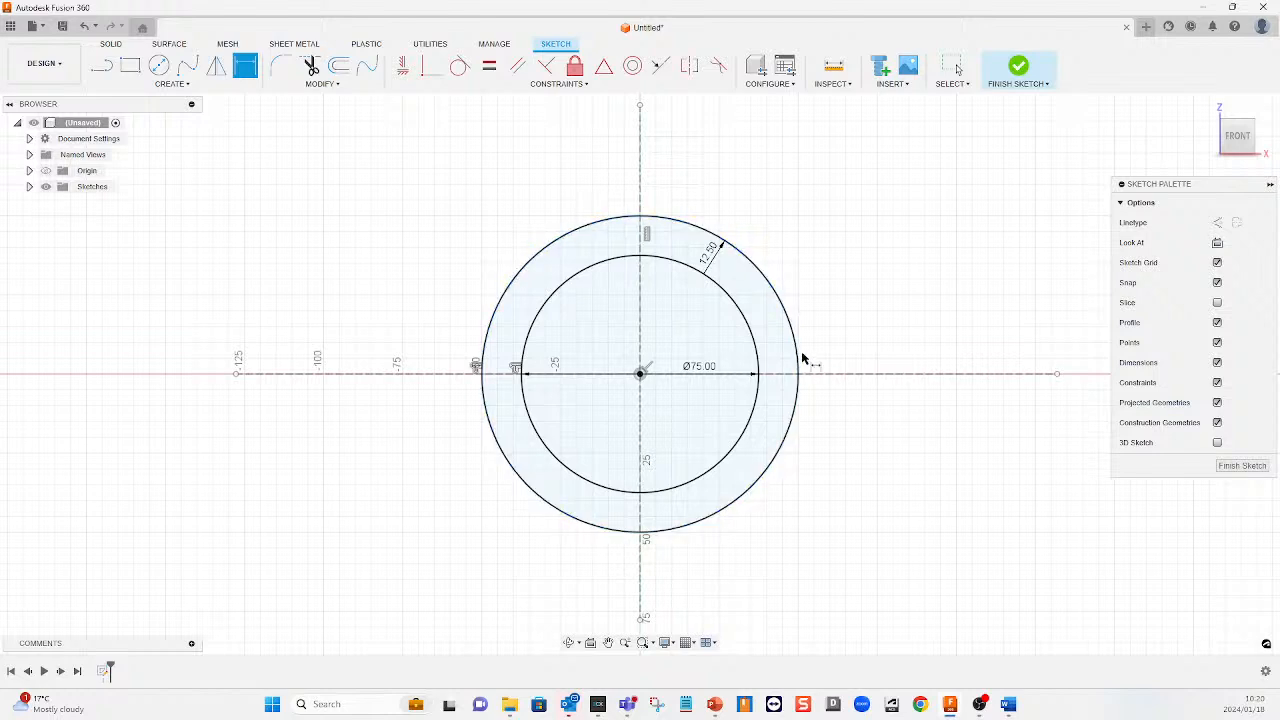
{"action": "left_click", "coordinate": [799, 362]}
{"action": "left_click", "coordinate": [940, 452]}
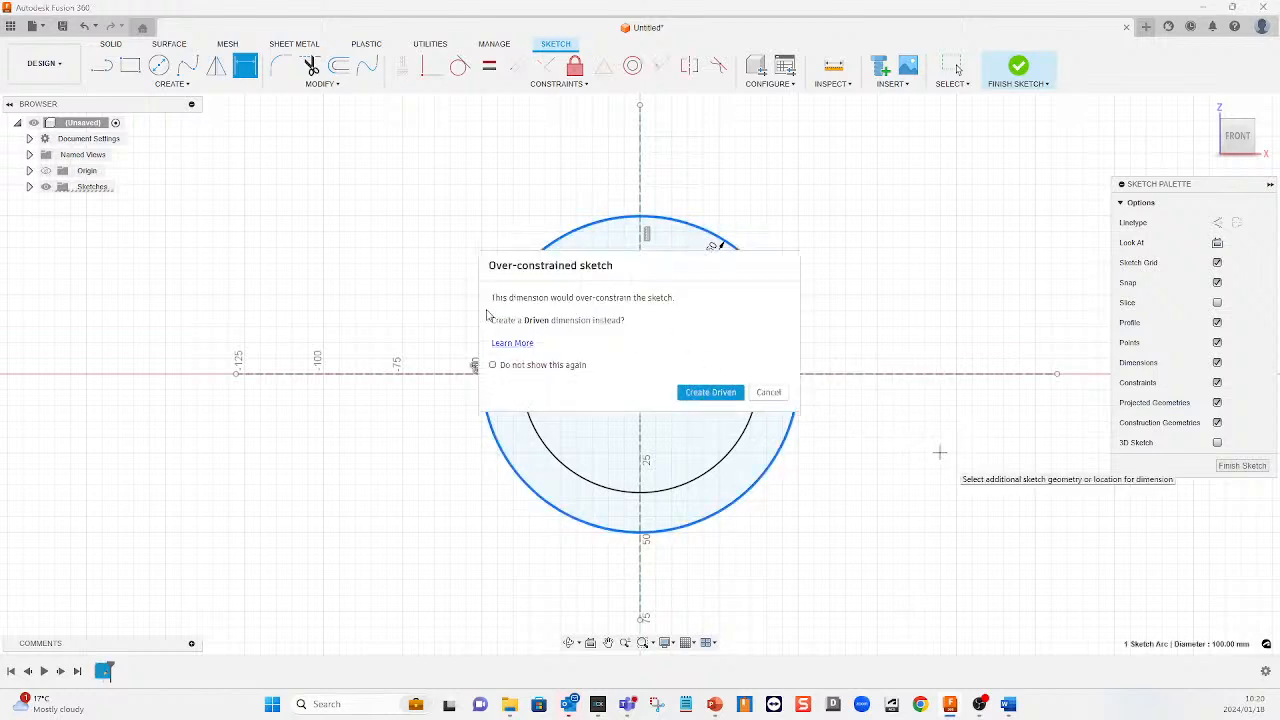
{"action": "left_click", "coordinate": [768, 393]}
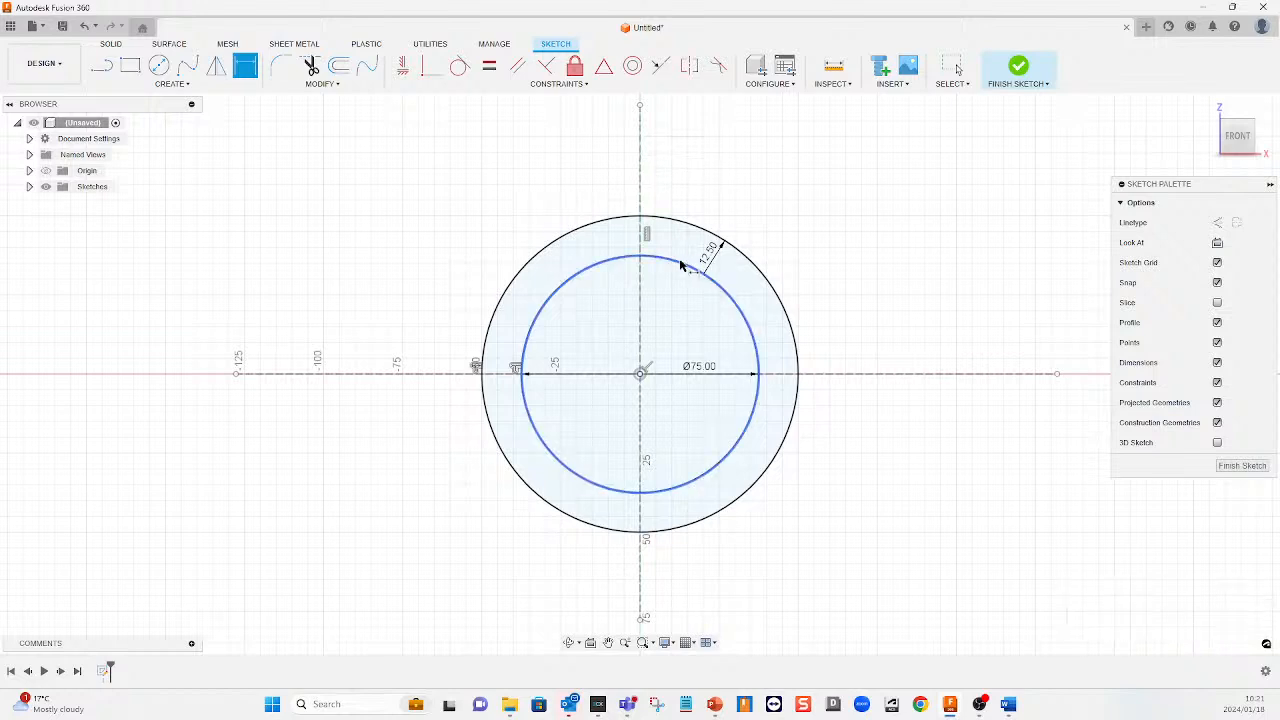
{"action": "key", "text": "Escape"}
Move the 12.5 mm dimension to the ring's positive X side and offset the vertical construction line 7 mm toward positive X
{"action": "left_click_drag", "start_coordinate": [711, 262], "coordinate": [776, 418]}
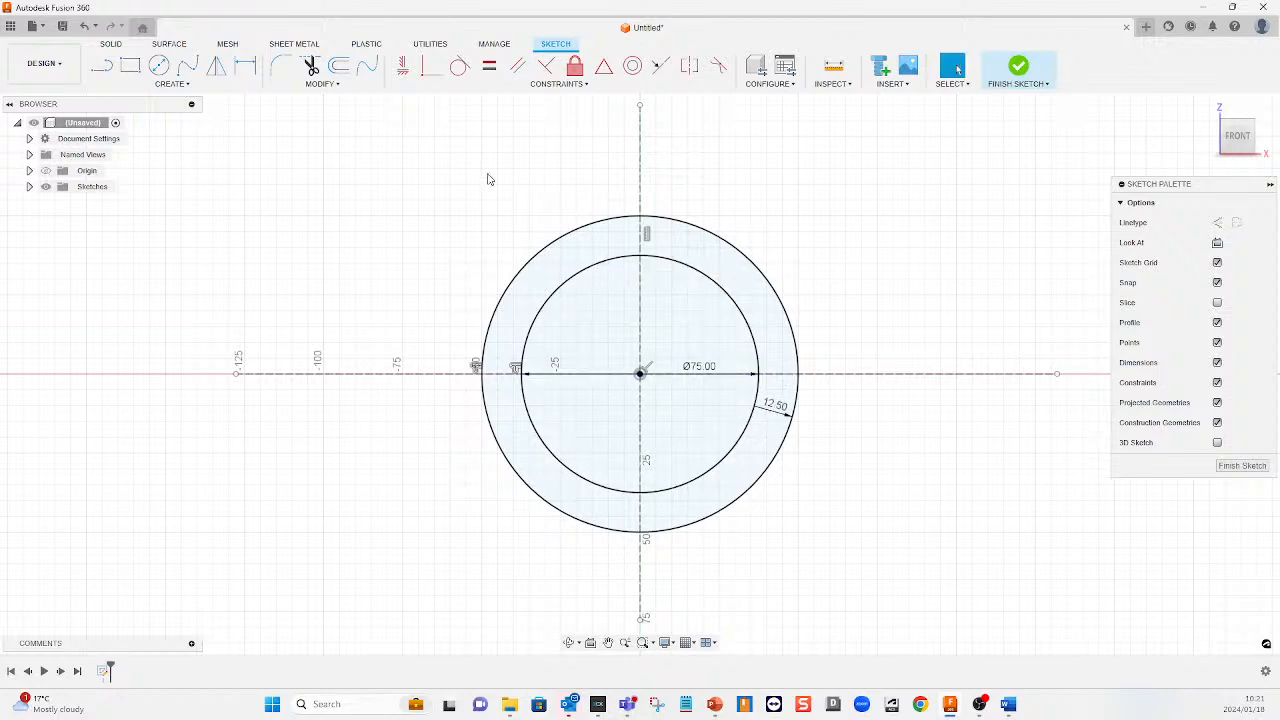
{"action": "left_click", "coordinate": [340, 68]}
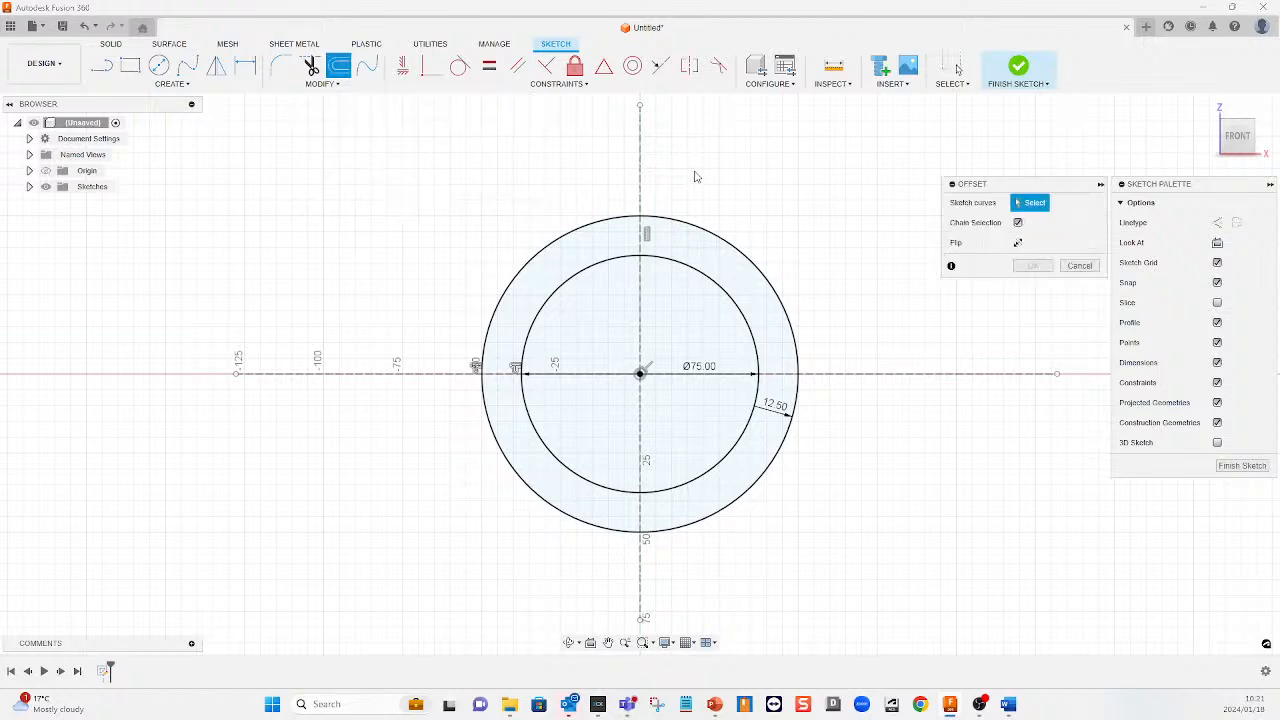
{"action": "left_click", "coordinate": [642, 176]}
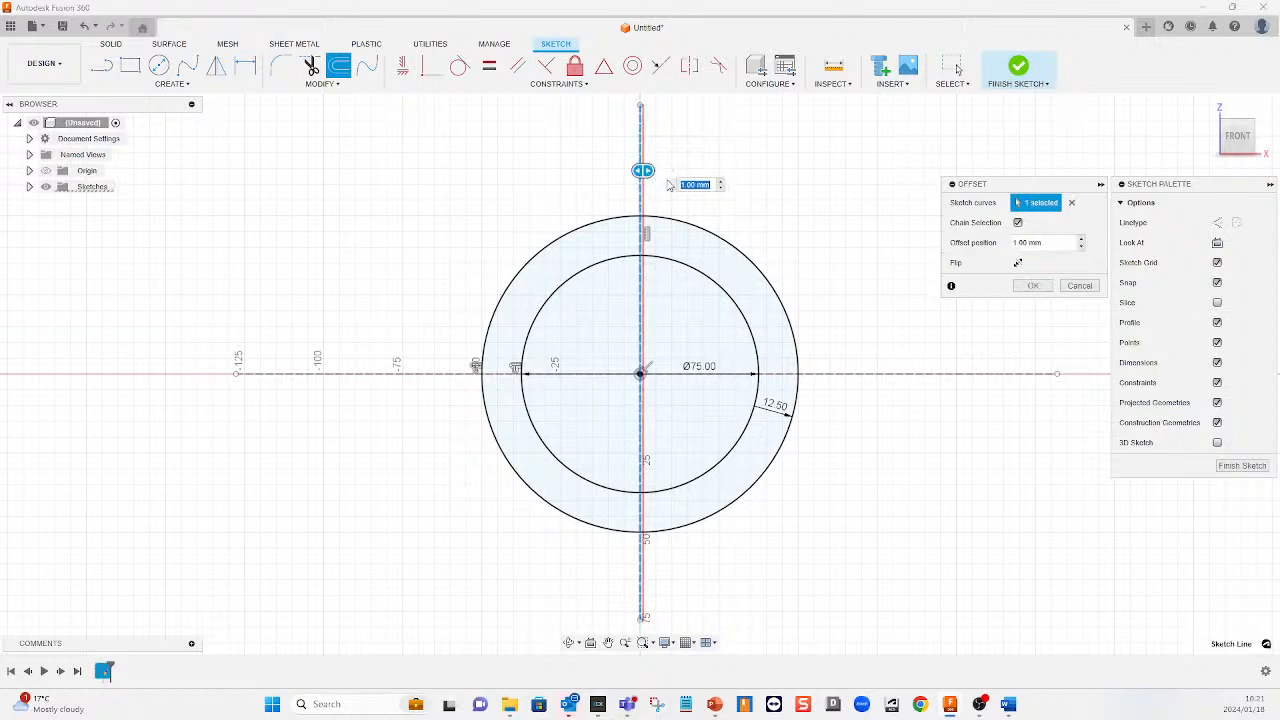
{"action": "type", "text": "1"}
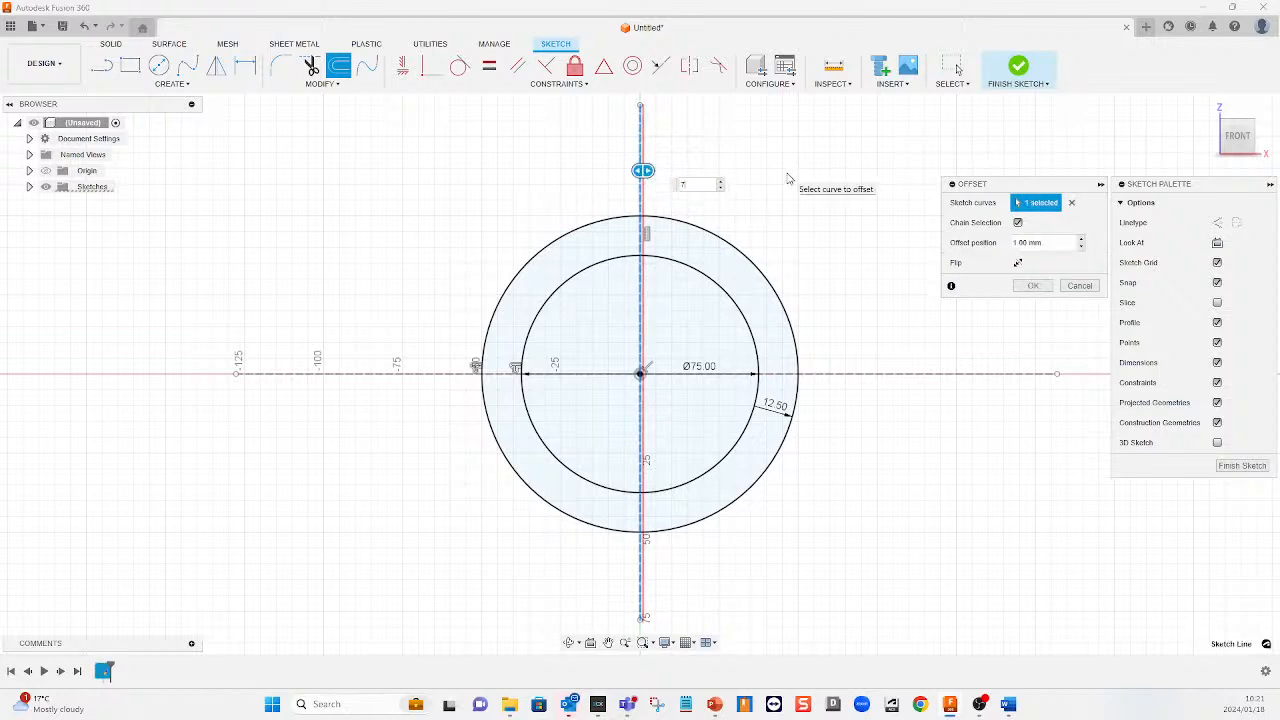
{"action": "key", "text": "Return"}
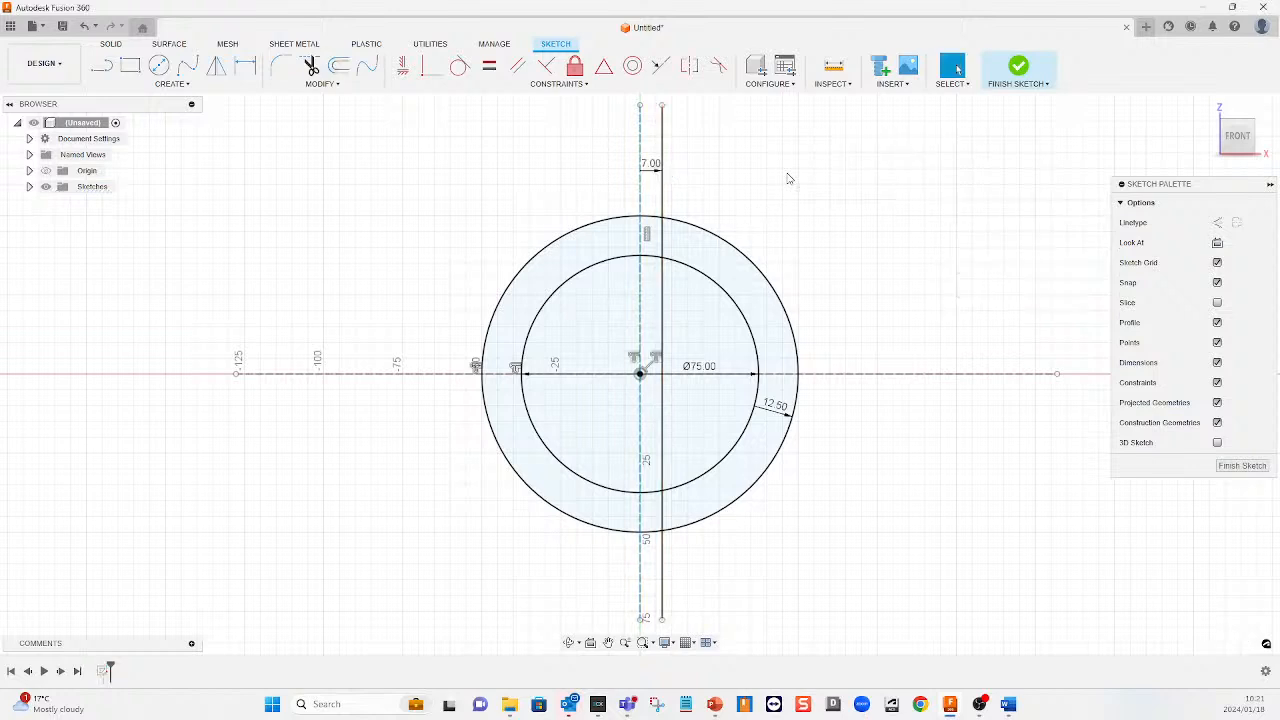
Offset the vertical construction line by -7 mm to add a matching line on its negative X side
{"action": "left_click", "coordinate": [339, 66]}
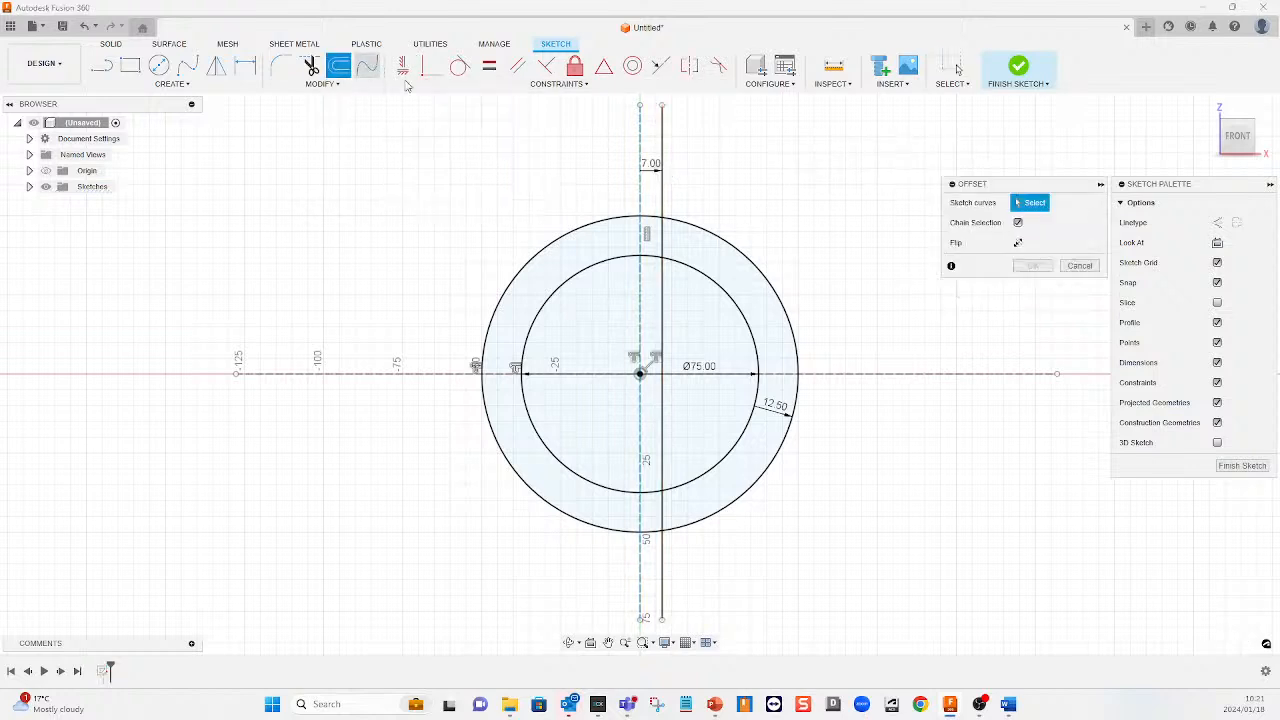
{"action": "left_click", "coordinate": [640, 140]}
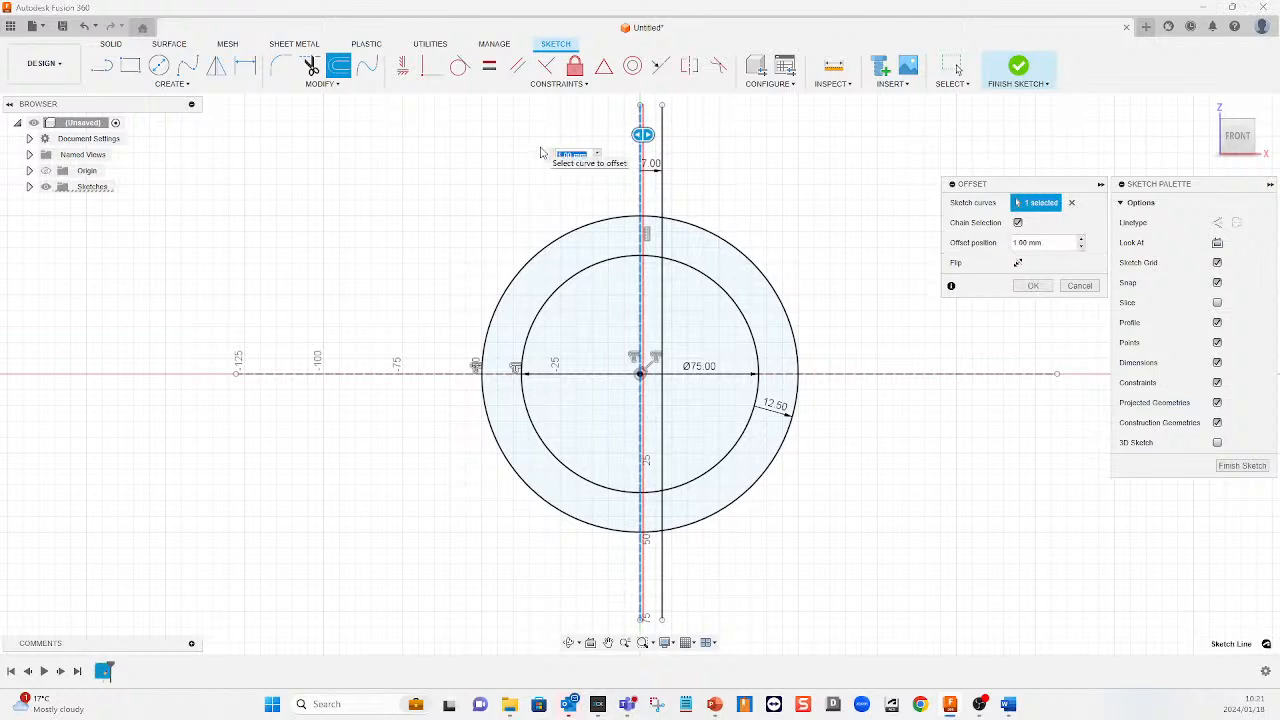
{"action": "type", "text": "-7"}
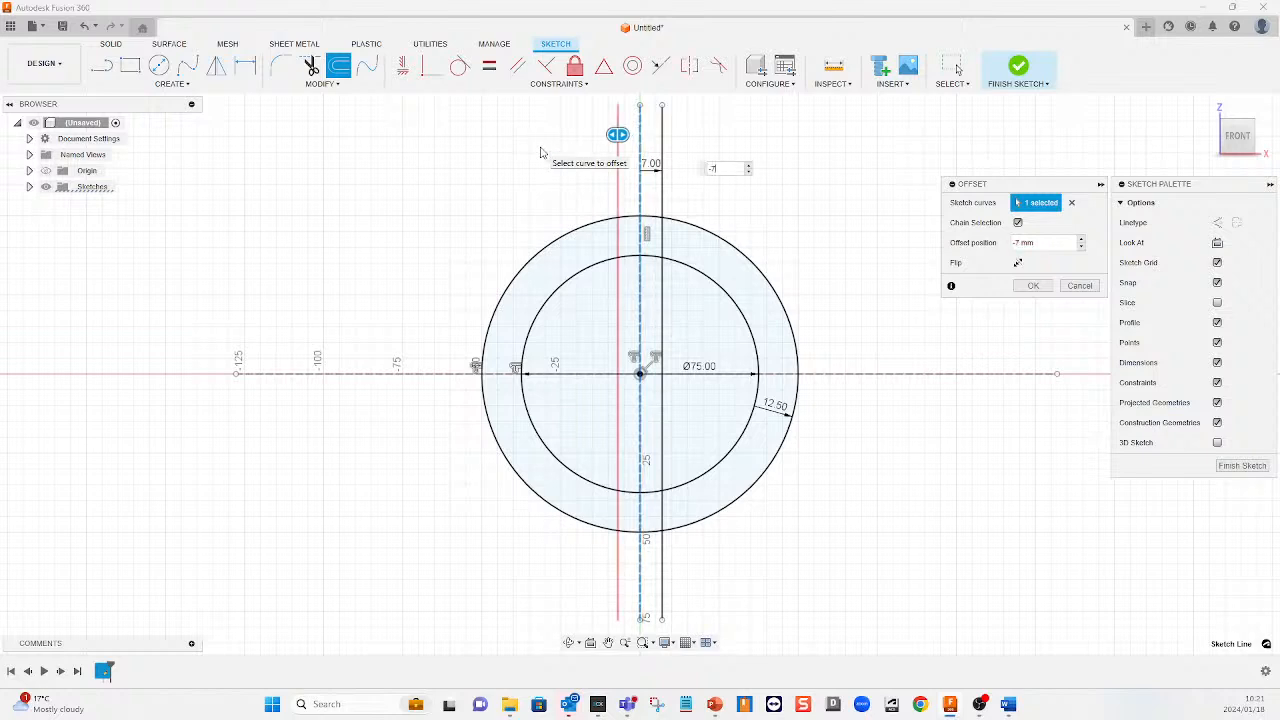
{"action": "key", "text": "Return"}
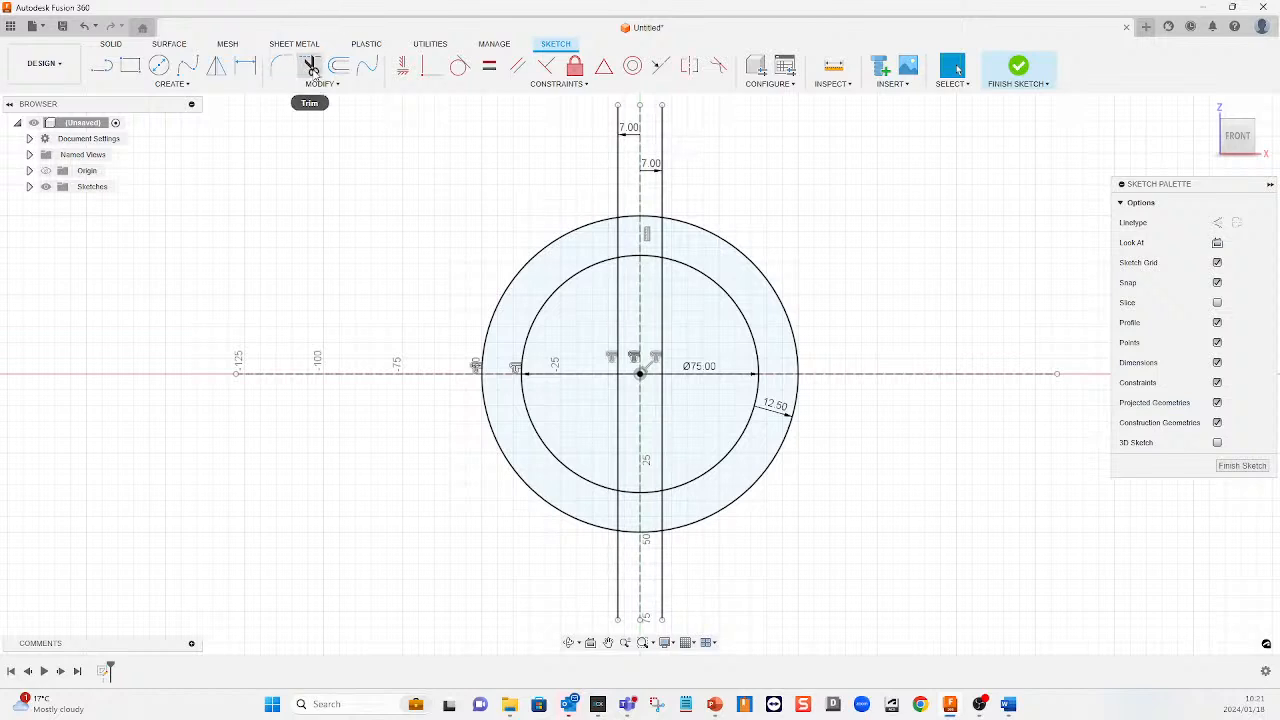
Trim the two offset lines above the ring and the inner and outer circle segments between them to open the upper gap
{"action": "left_click", "coordinate": [311, 66]}
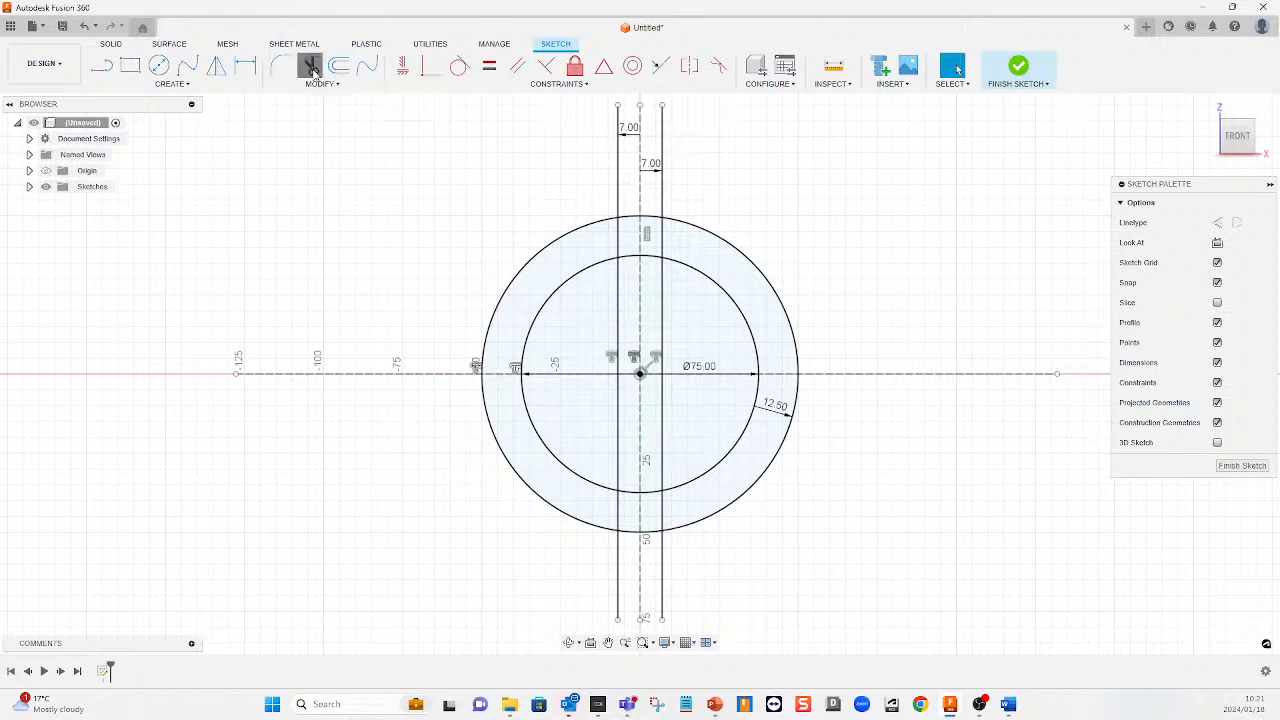
{"action": "left_click", "coordinate": [617, 132]}
{"action": "left_click", "coordinate": [662, 160]}
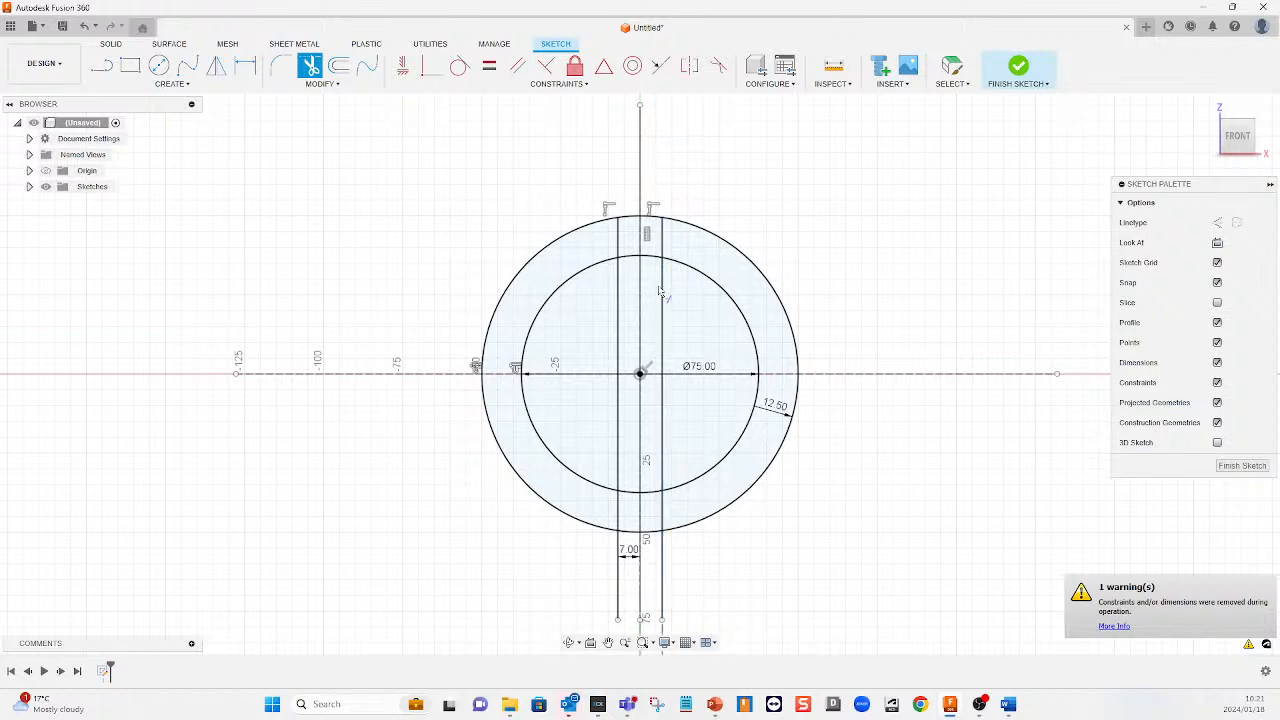
{"action": "left_click", "coordinate": [644, 222]}
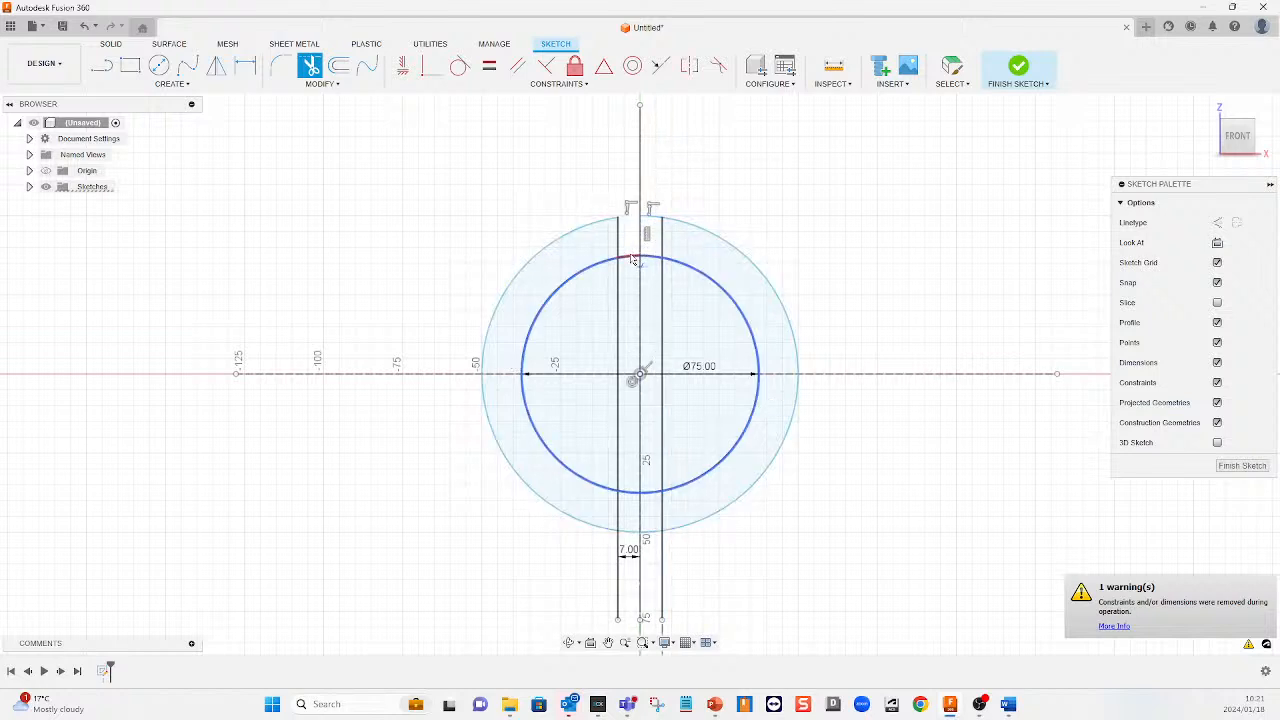
{"action": "left_click", "coordinate": [631, 259]}
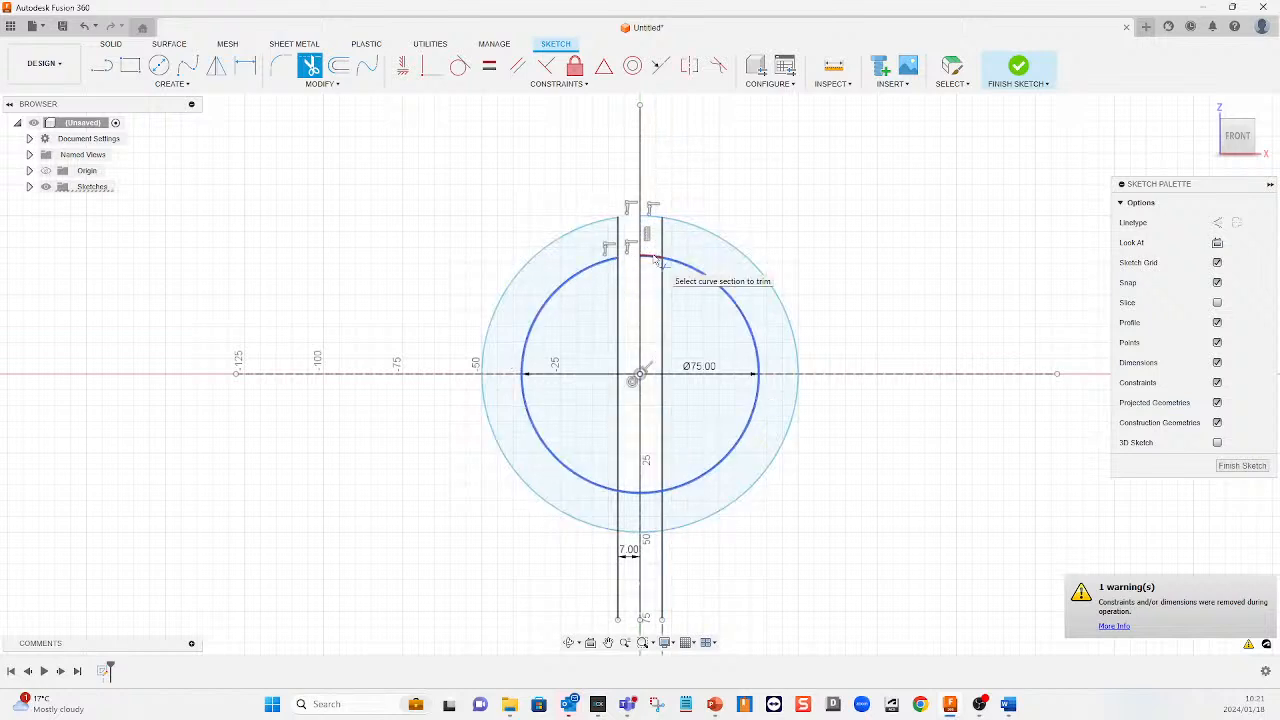
{"action": "left_click", "coordinate": [658, 219]}
Trim both offset lines inside and below the ring, leaving only the short edges of the upper gap
{"action": "scroll", "coordinate": [578, 262], "scroll_direction": "down", "scroll_amount": 2}
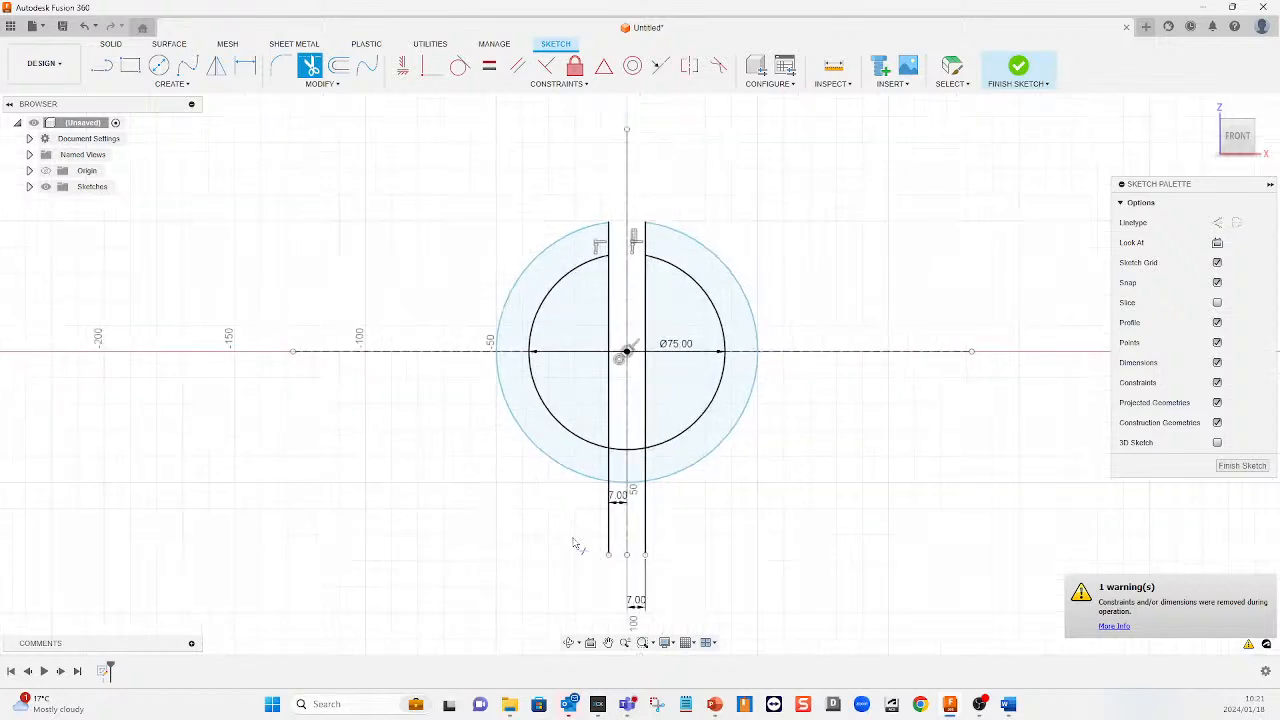
{"action": "left_click", "coordinate": [613, 525]}
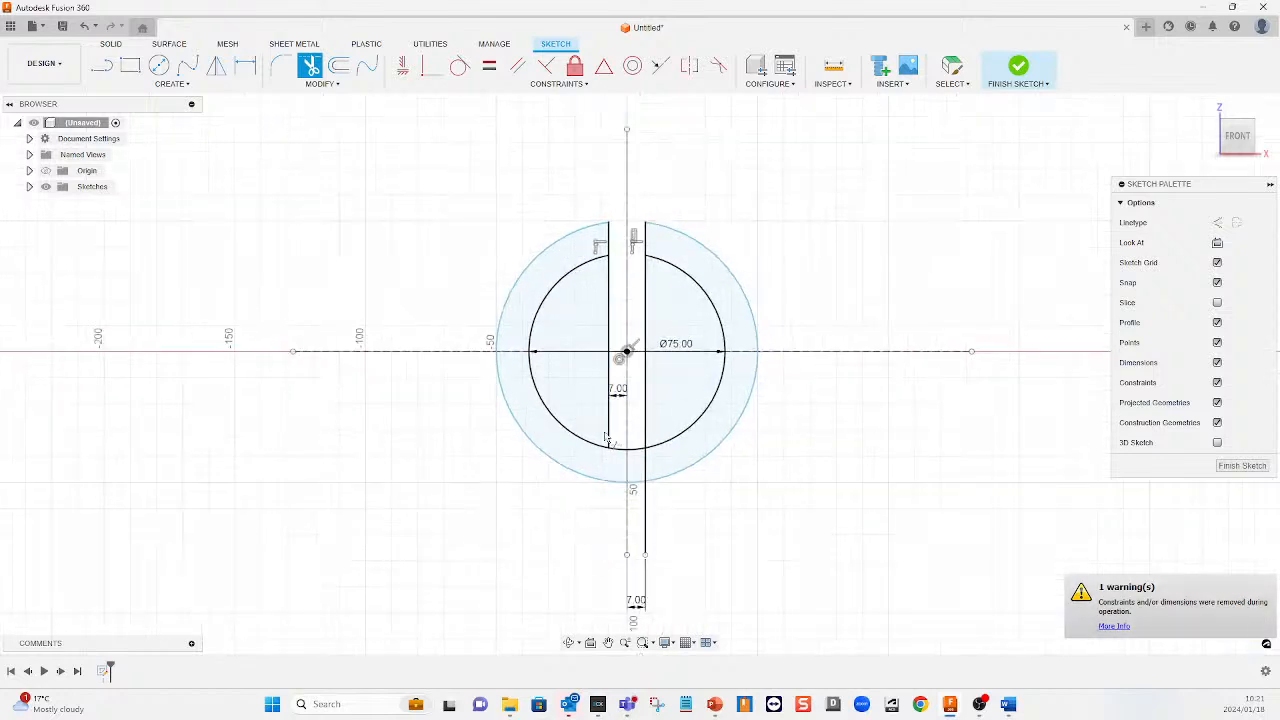
{"action": "left_click", "coordinate": [613, 435]}
{"action": "left_click", "coordinate": [614, 320]}
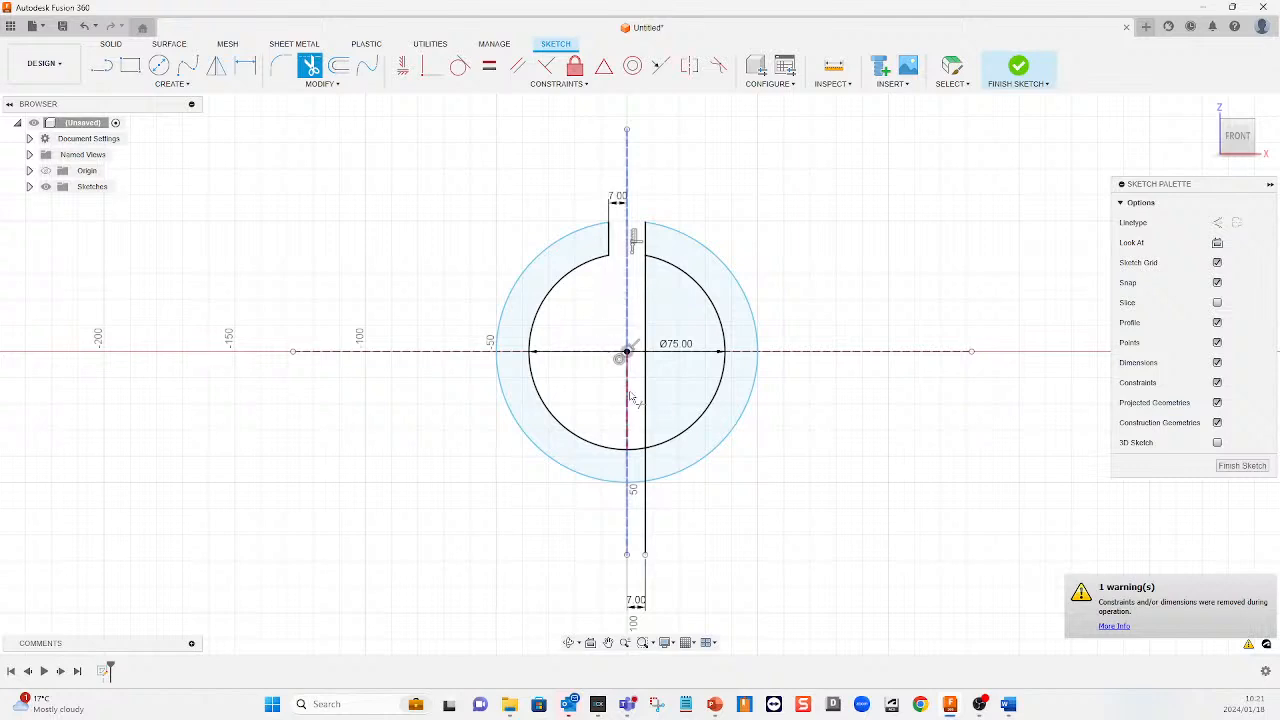
{"action": "left_click", "coordinate": [648, 408]}
{"action": "left_click", "coordinate": [647, 500]}
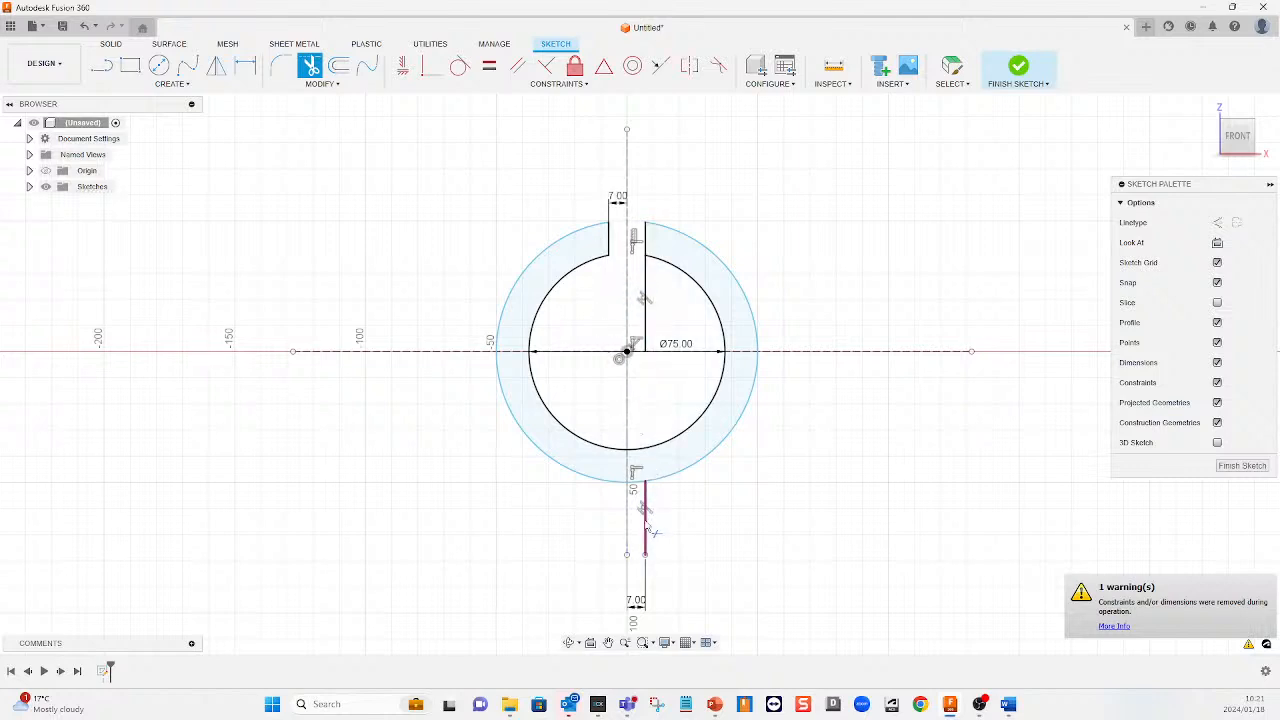
{"action": "left_click", "coordinate": [647, 296]}
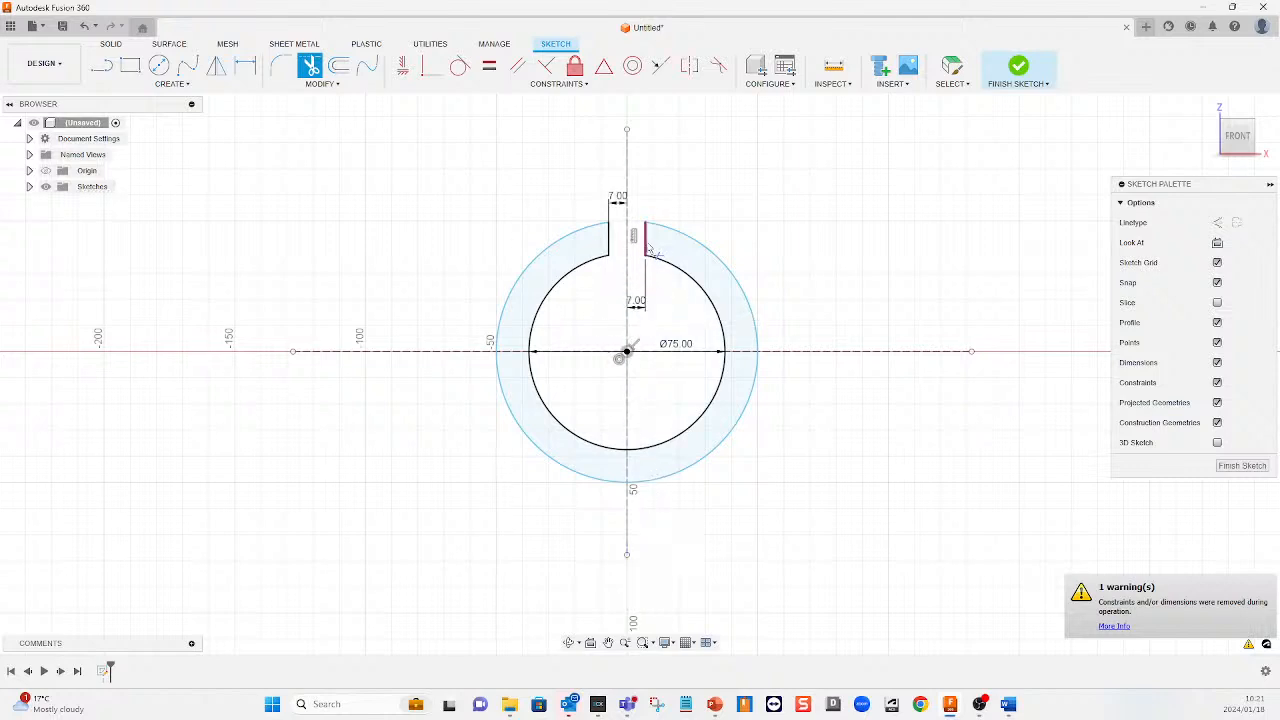
{"action": "scroll", "coordinate": [697, 200], "scroll_direction": "up", "scroll_amount": 2}
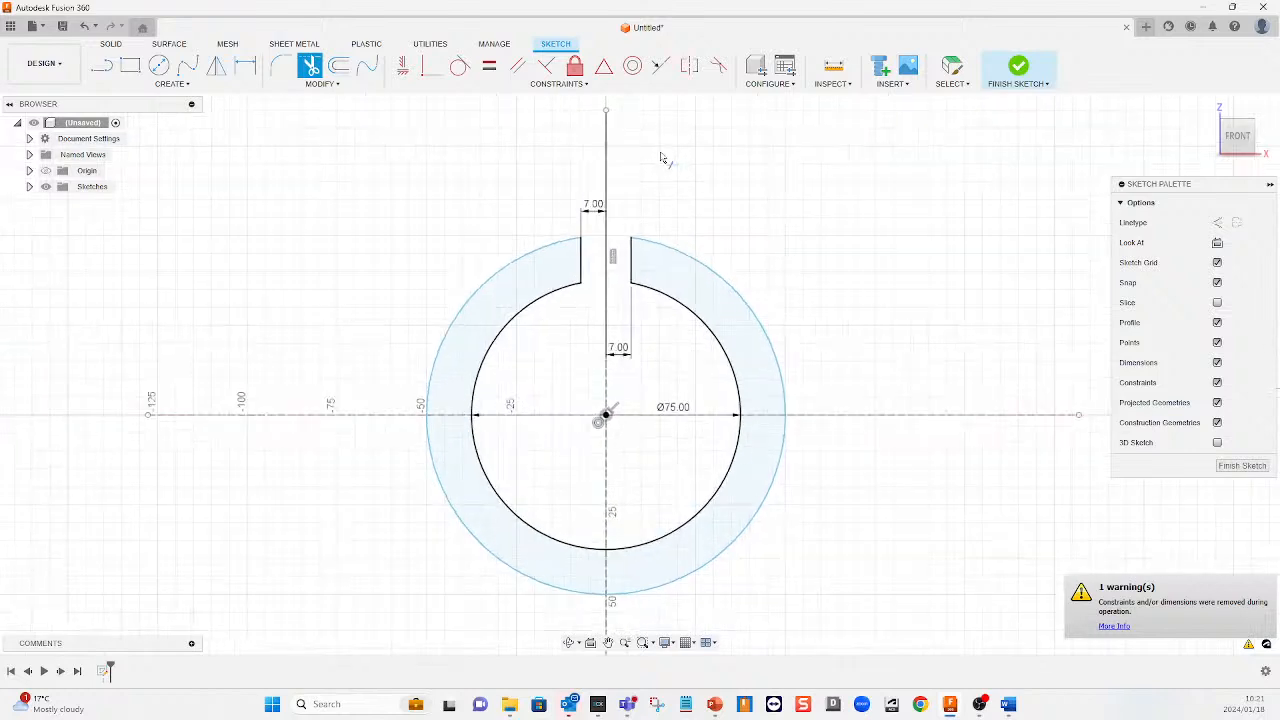
{"action": "key", "text": "Escape"}
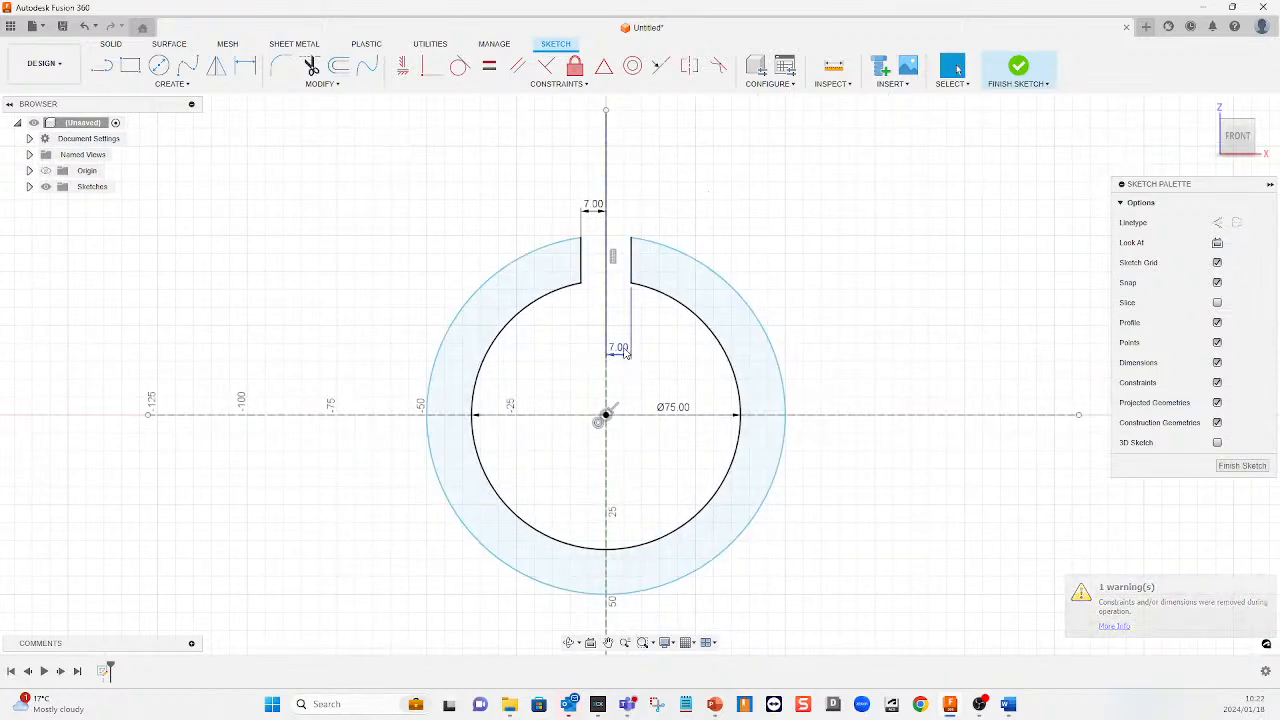
Move the lower 7 mm dimension above the gap beside the other one and dimension the outer arc's radius as 50 mm
{"action": "left_click_drag", "start_coordinate": [619, 347], "coordinate": [623, 211]}
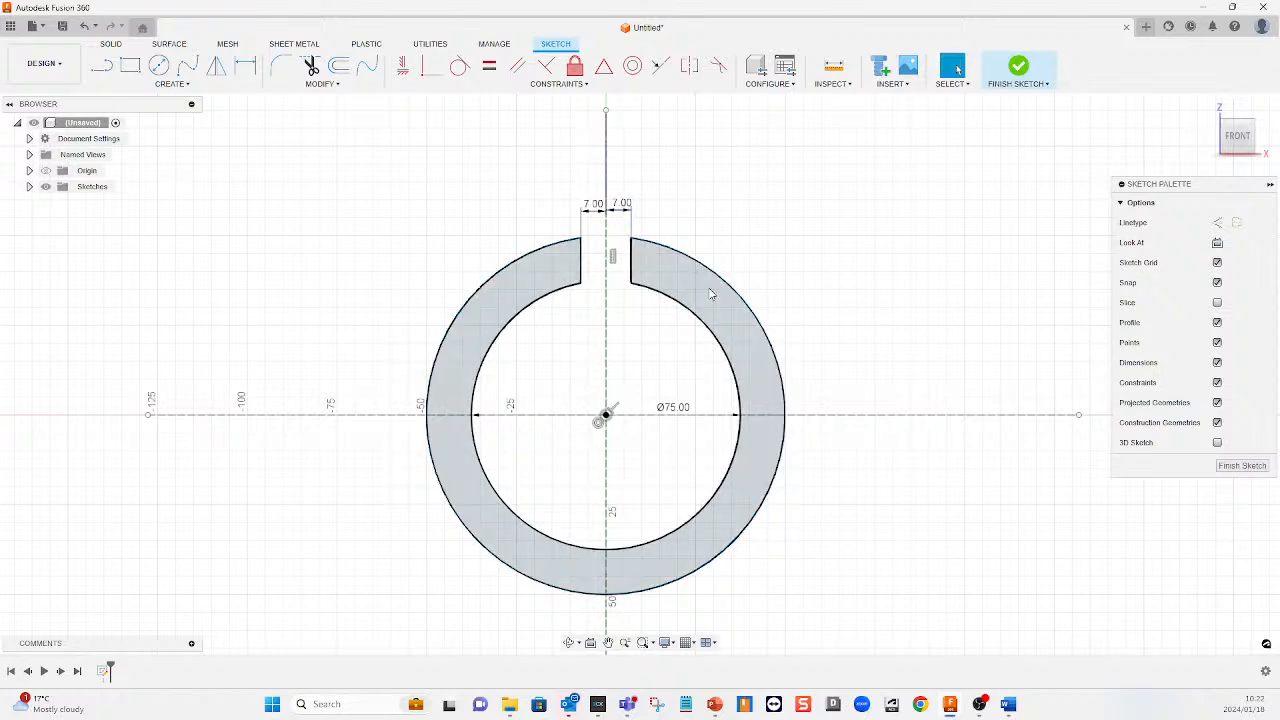
{"action": "left_click", "coordinate": [245, 65]}
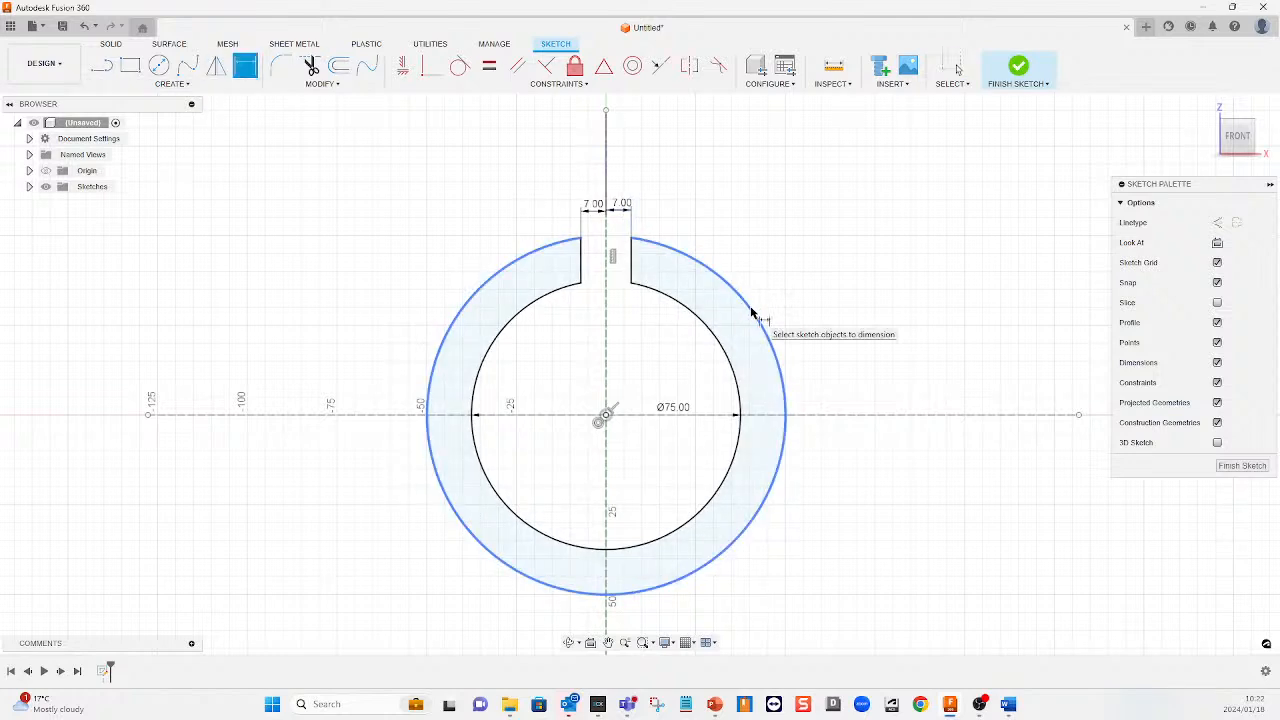
{"action": "left_click", "coordinate": [760, 320]}
{"action": "left_click", "coordinate": [942, 361]}
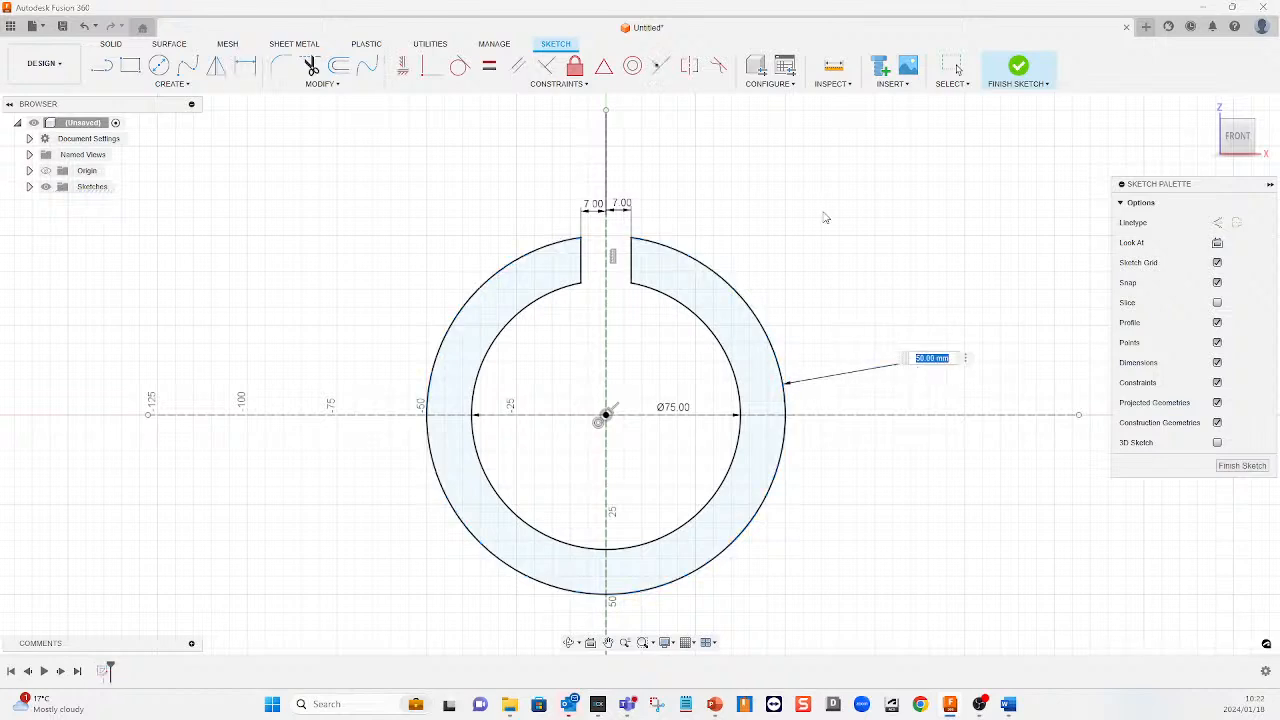
{"action": "key", "text": "Return"}
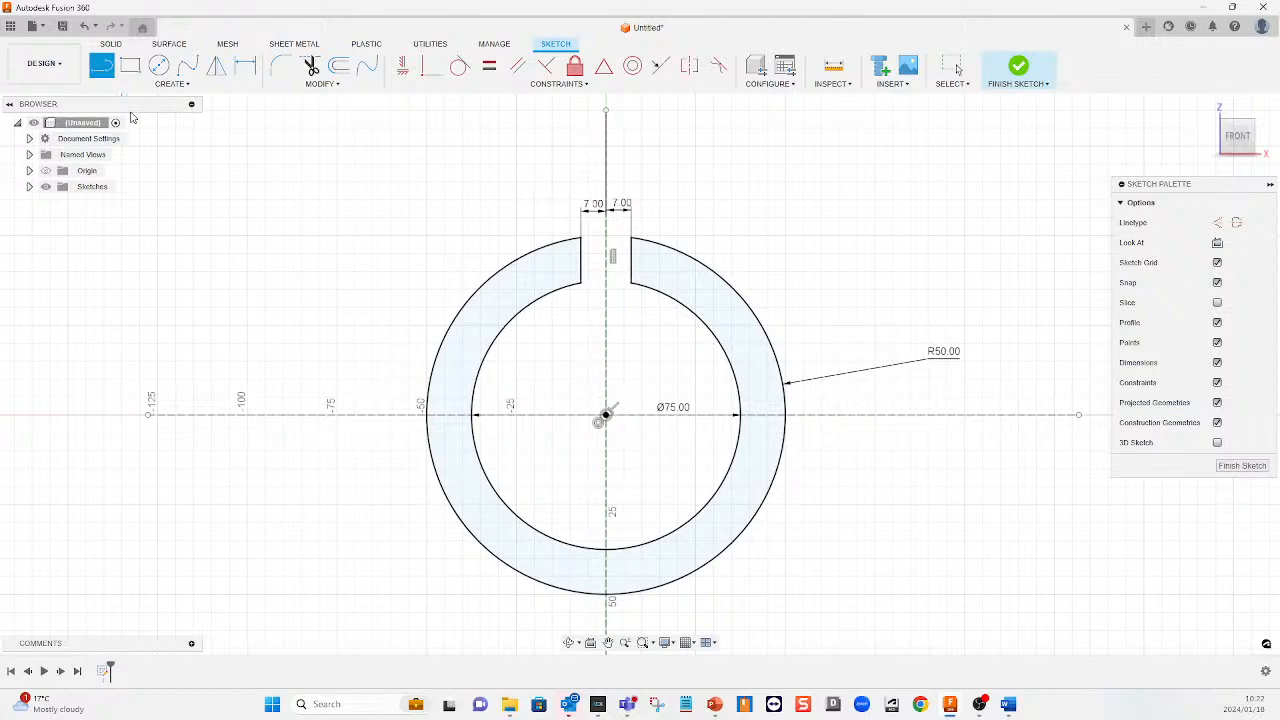
Draw a three-line tab on the ring's left gap edge, about 15.5 mm up, about 13 mm across away from the gap, and down to the outer arc
{"action": "left_click", "coordinate": [582, 241]}
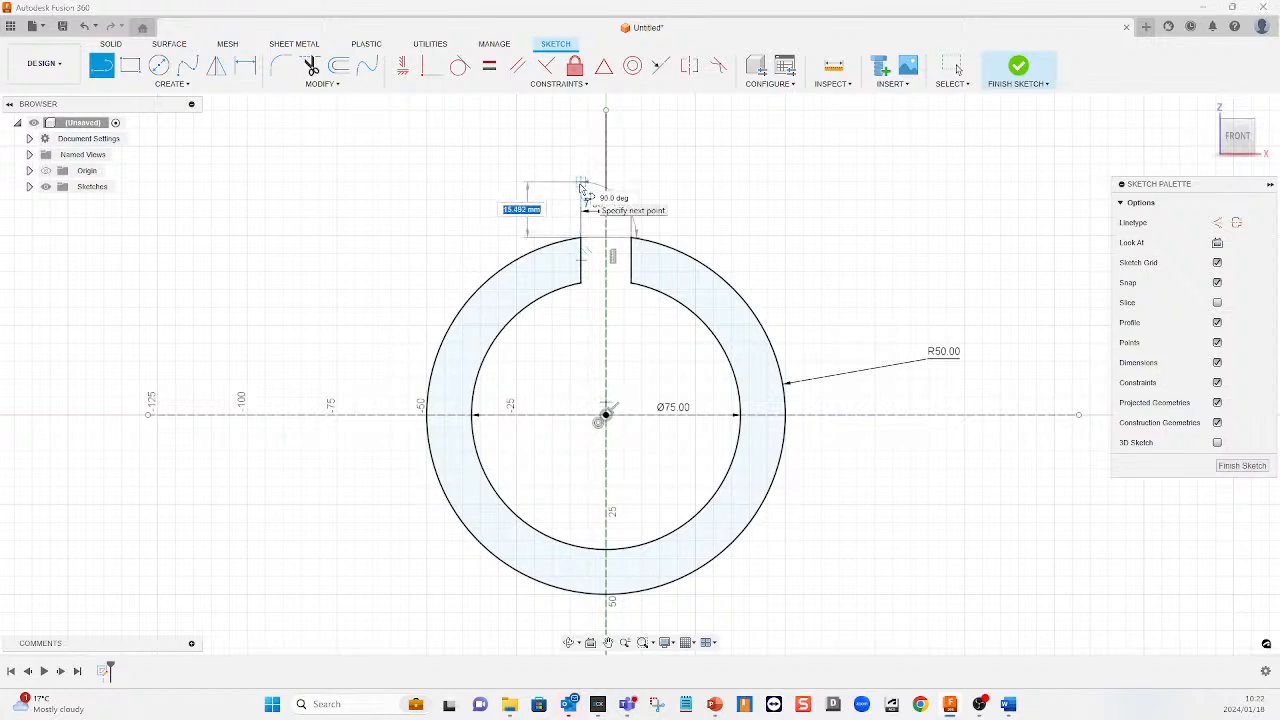
{"action": "left_click", "coordinate": [581, 183]}
{"action": "left_click", "coordinate": [533, 183]}
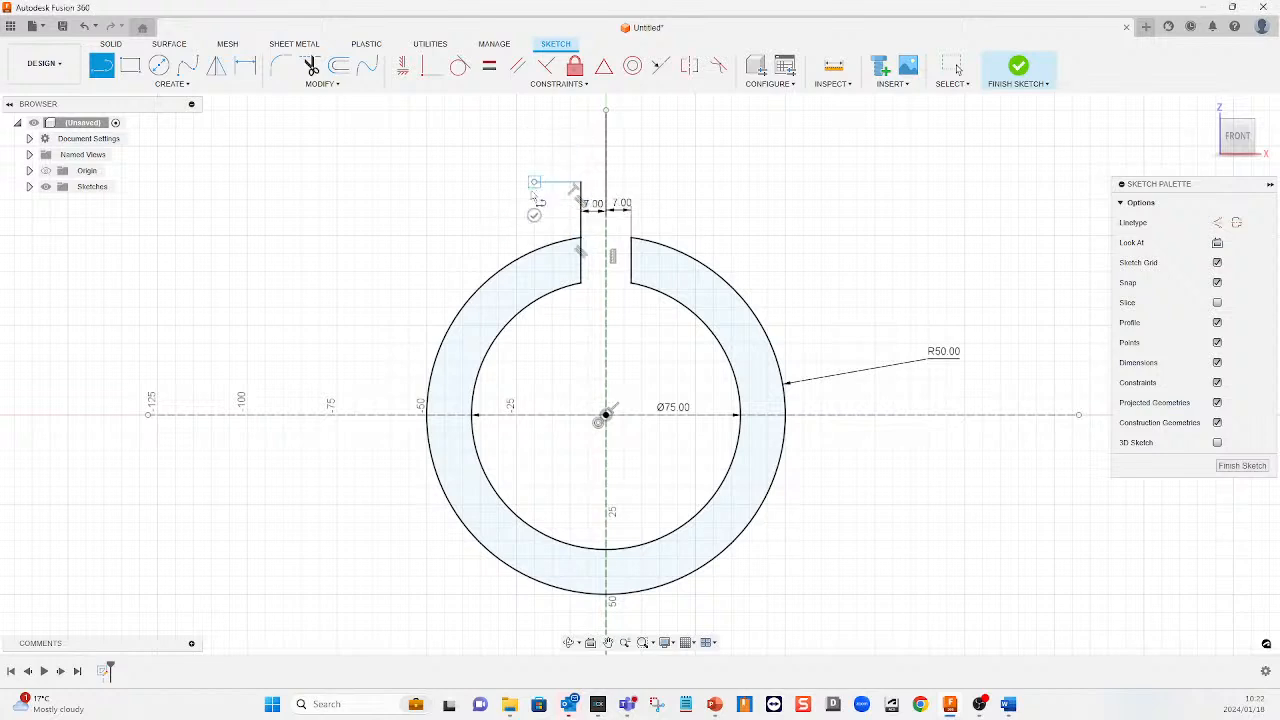
{"action": "left_click", "coordinate": [534, 247]}
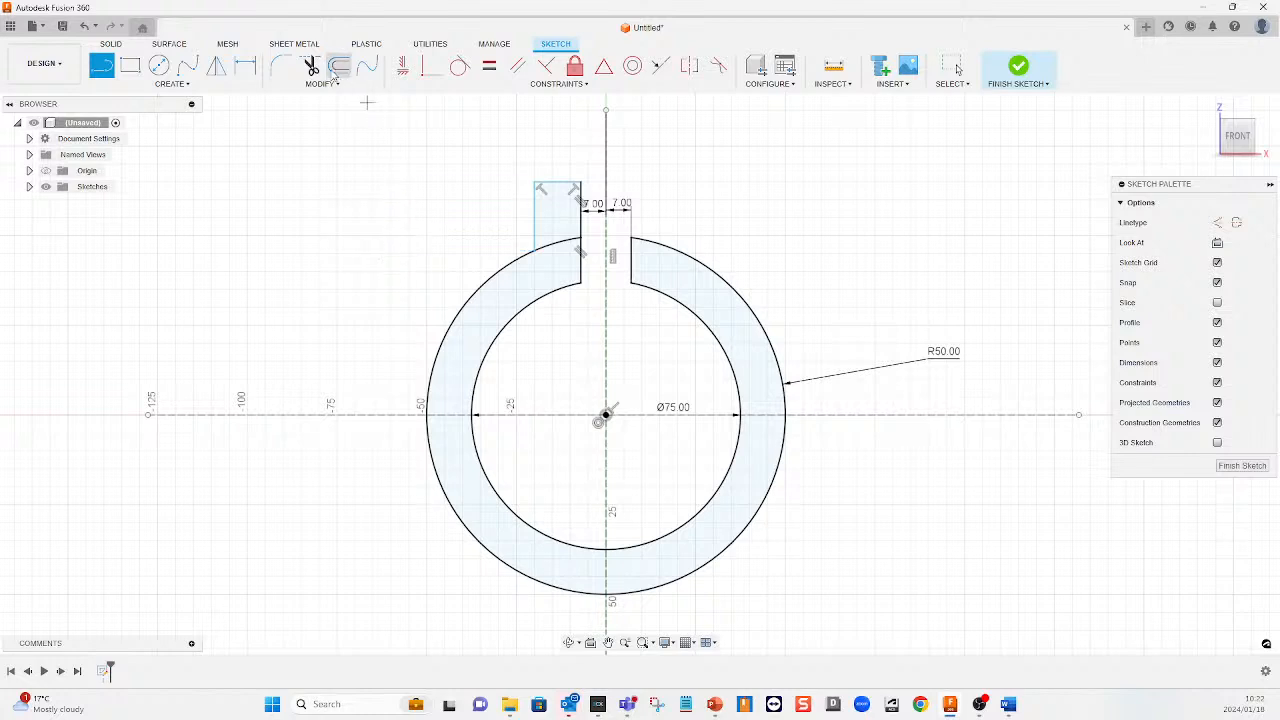
{"action": "key", "text": "Escape"}
Dimension the tab's width between its two vertical sides as 13 mm, placing the dimension above the tab
{"action": "left_click", "coordinate": [238, 68]}
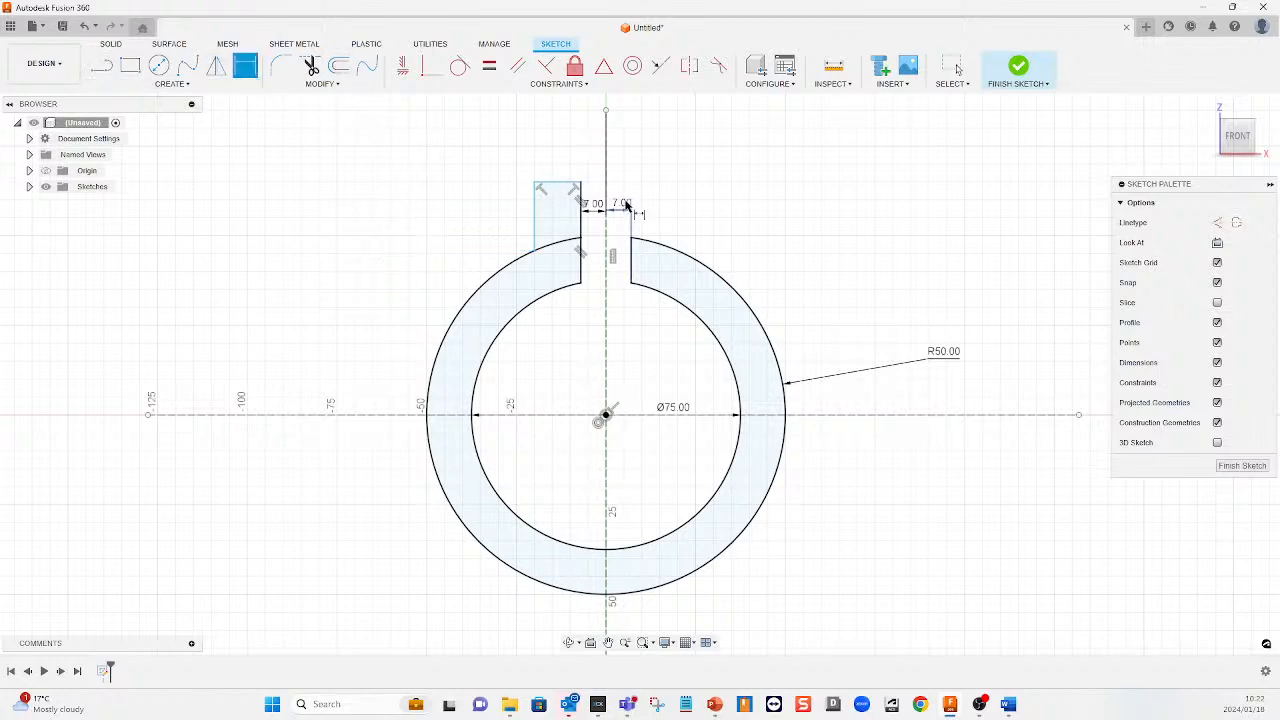
{"action": "left_click", "coordinate": [581, 205]}
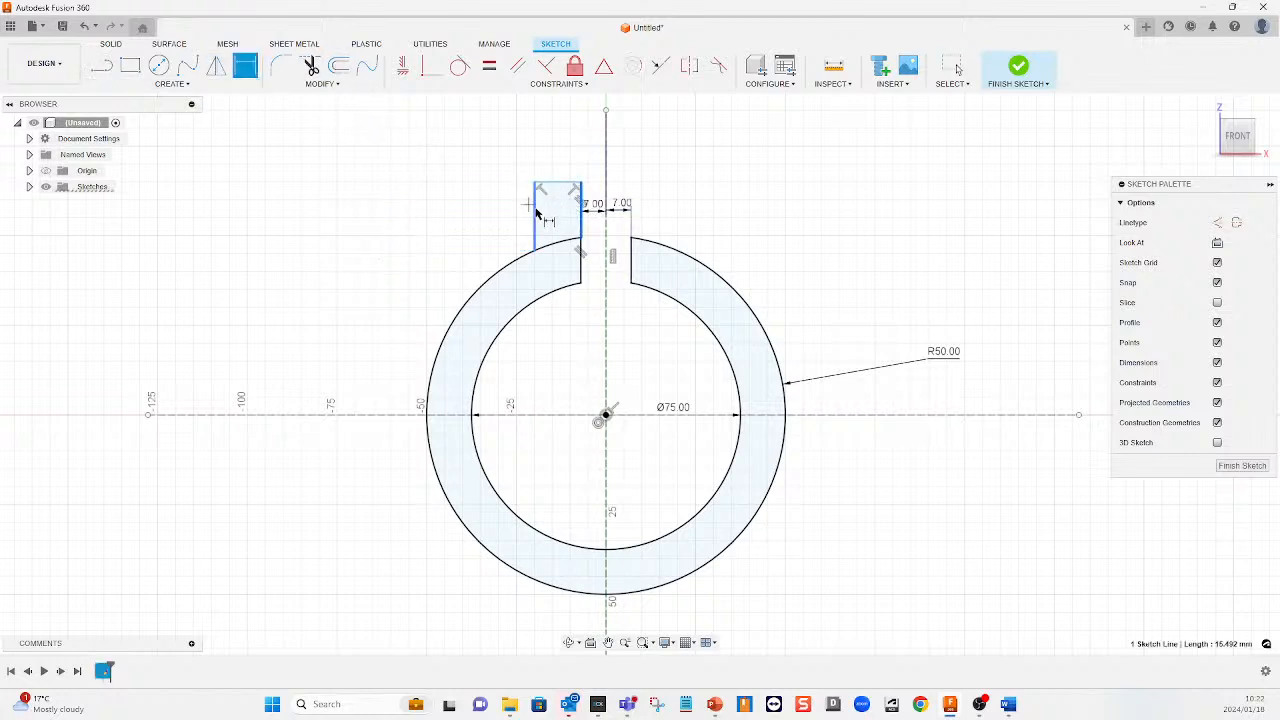
{"action": "left_click", "coordinate": [535, 215]}
{"action": "left_click", "coordinate": [556, 137]}
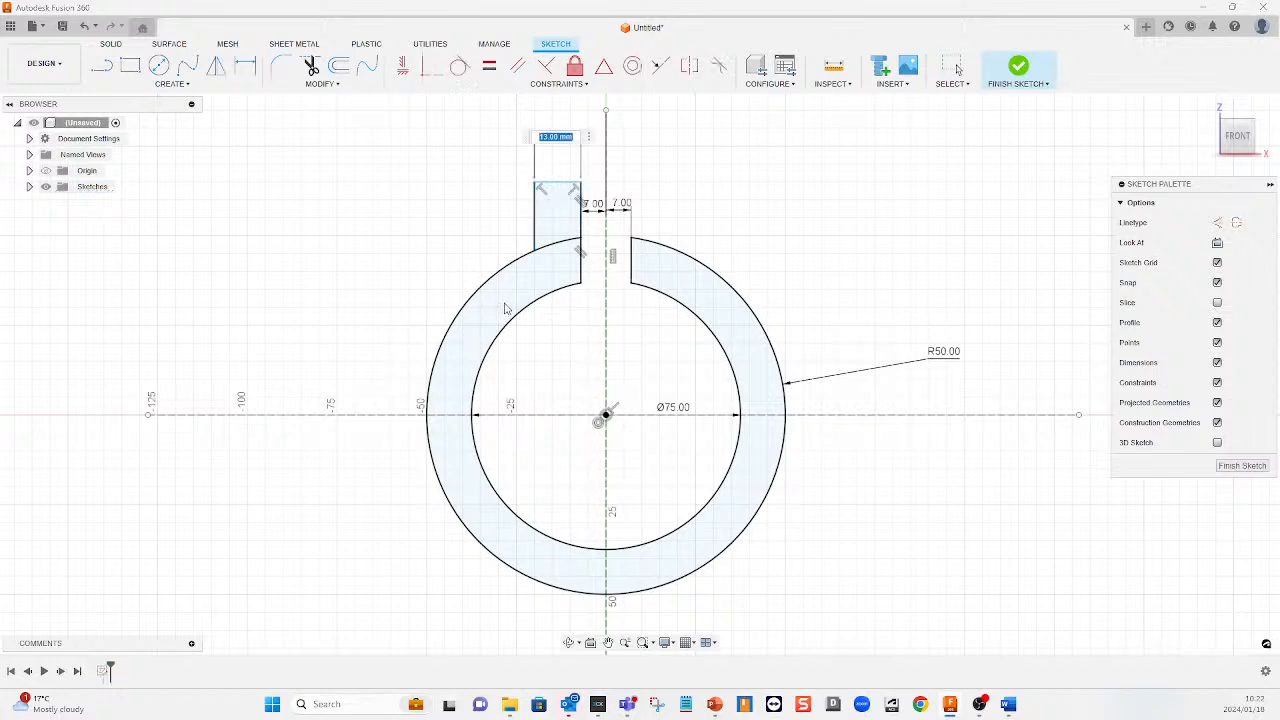
{"action": "key", "text": "Return"}
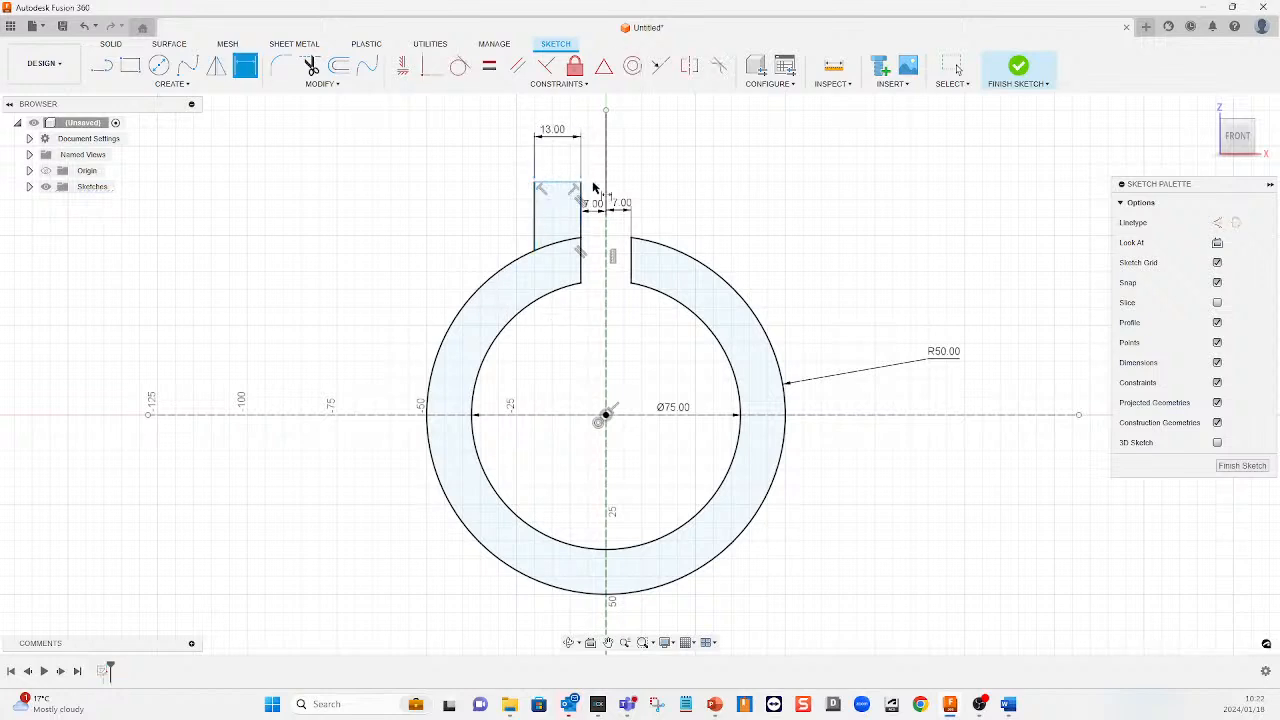
Dimension the tab's height from its top line to the outer side's endpoint on the ring as 14 mm
{"action": "left_click", "coordinate": [556, 184]}
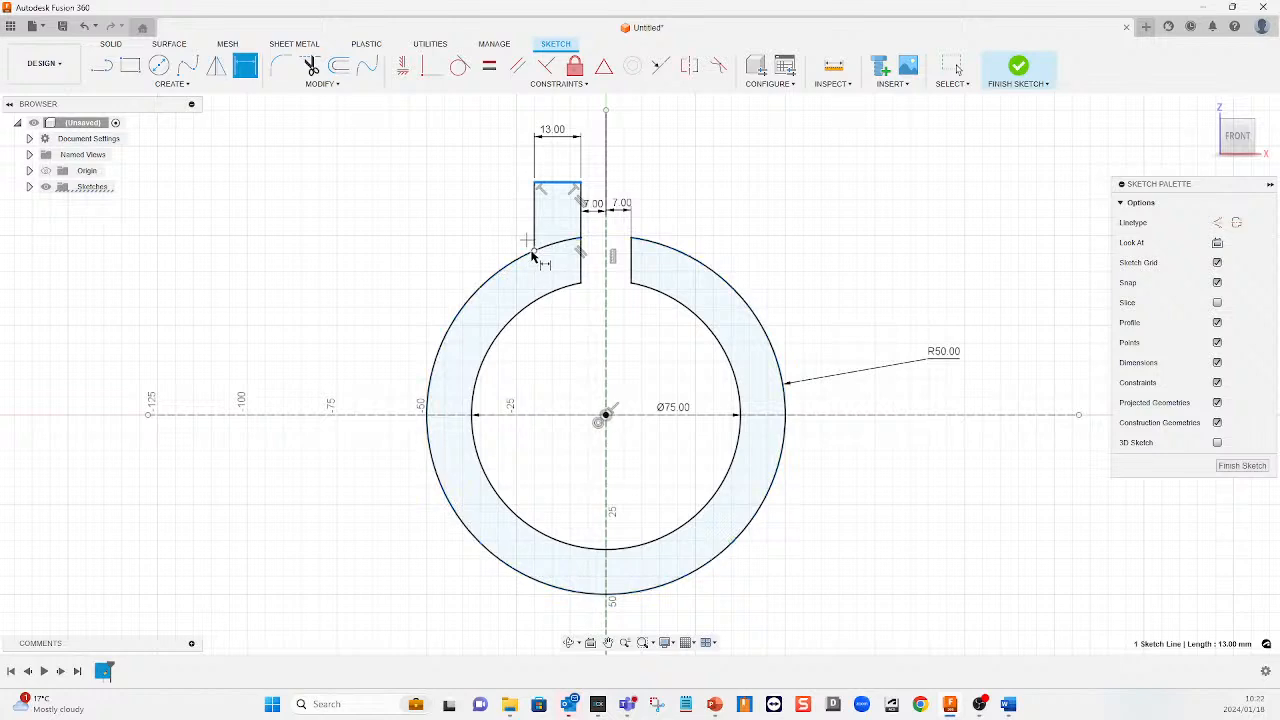
{"action": "left_click", "coordinate": [534, 250]}
{"action": "left_click", "coordinate": [463, 226]}
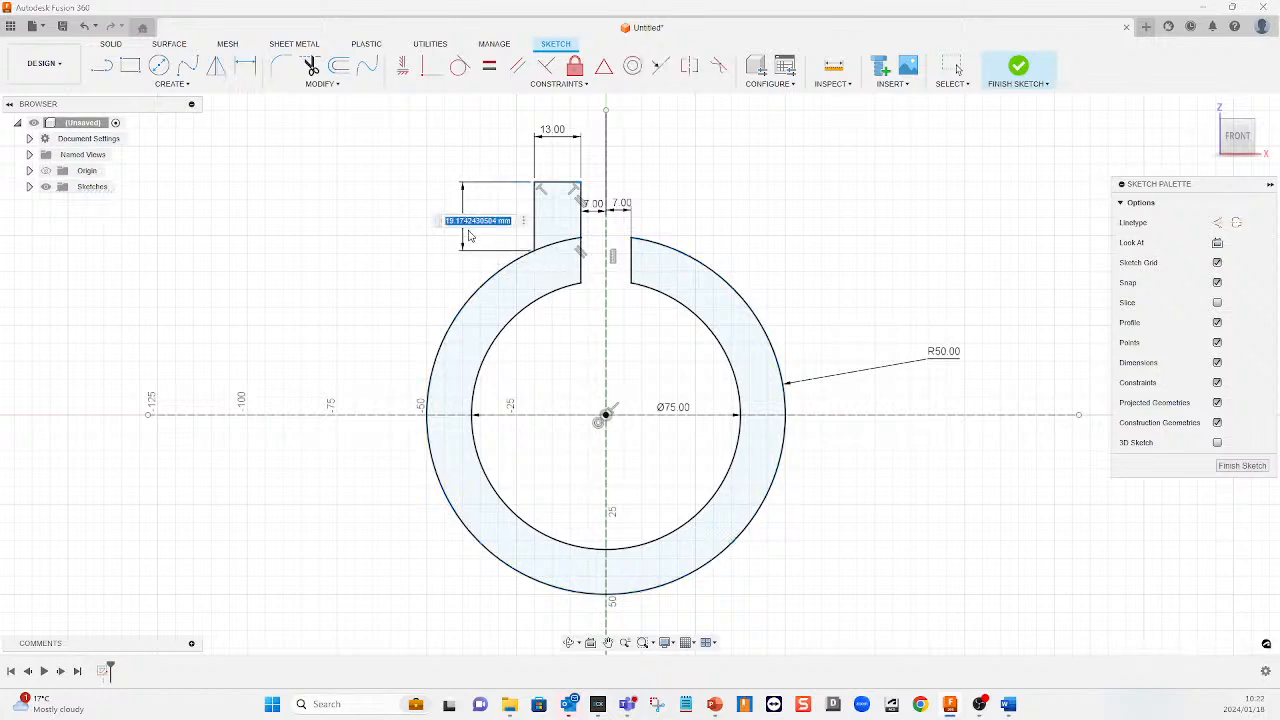
{"action": "type", "text": "14"}
{"action": "key", "text": "Return"}
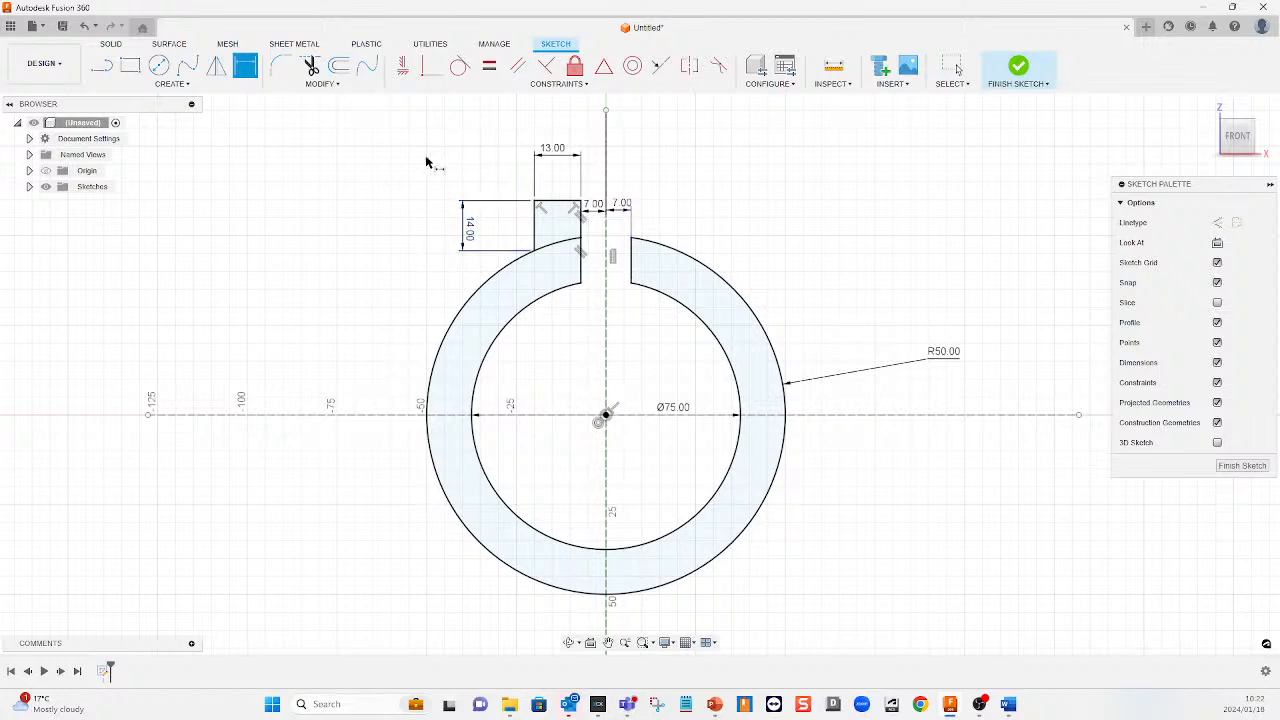
{"action": "key", "text": "Escape"}
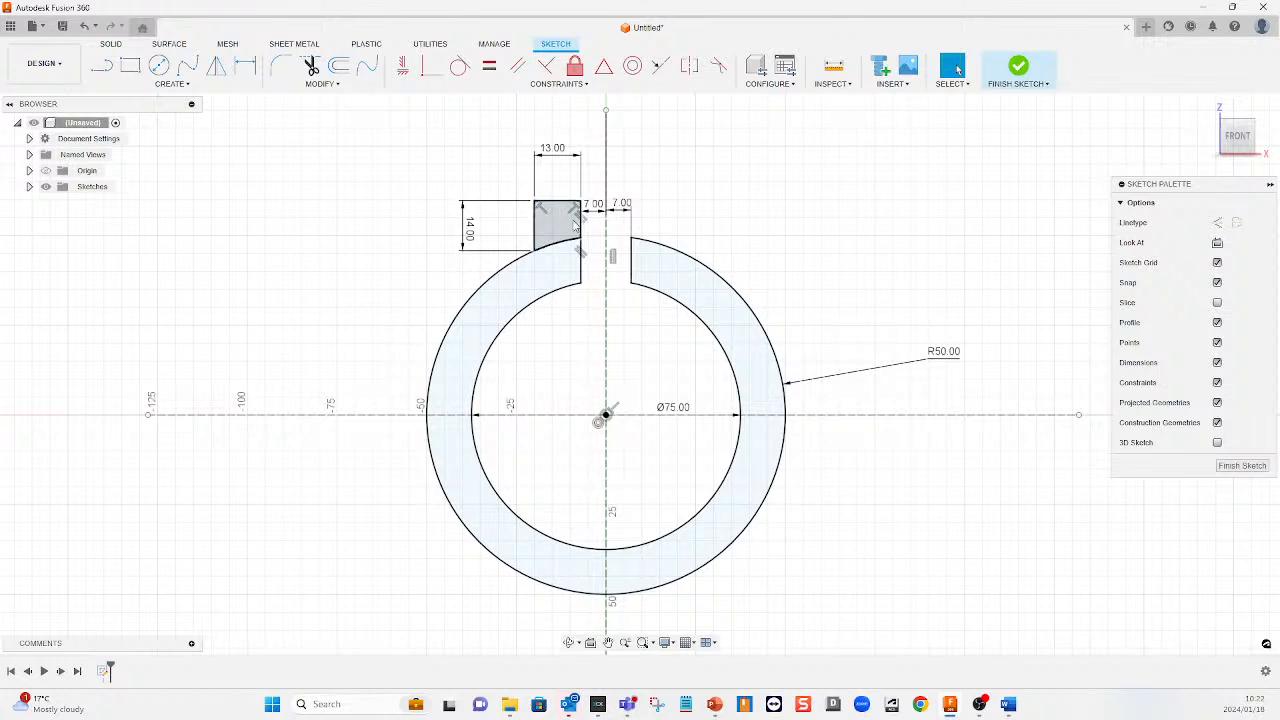
Mirror the tab's top line and two vertical sides about the vertical construction line to the other side of the gap
{"action": "scroll", "coordinate": [548, 208], "scroll_direction": "up", "scroll_amount": 3}
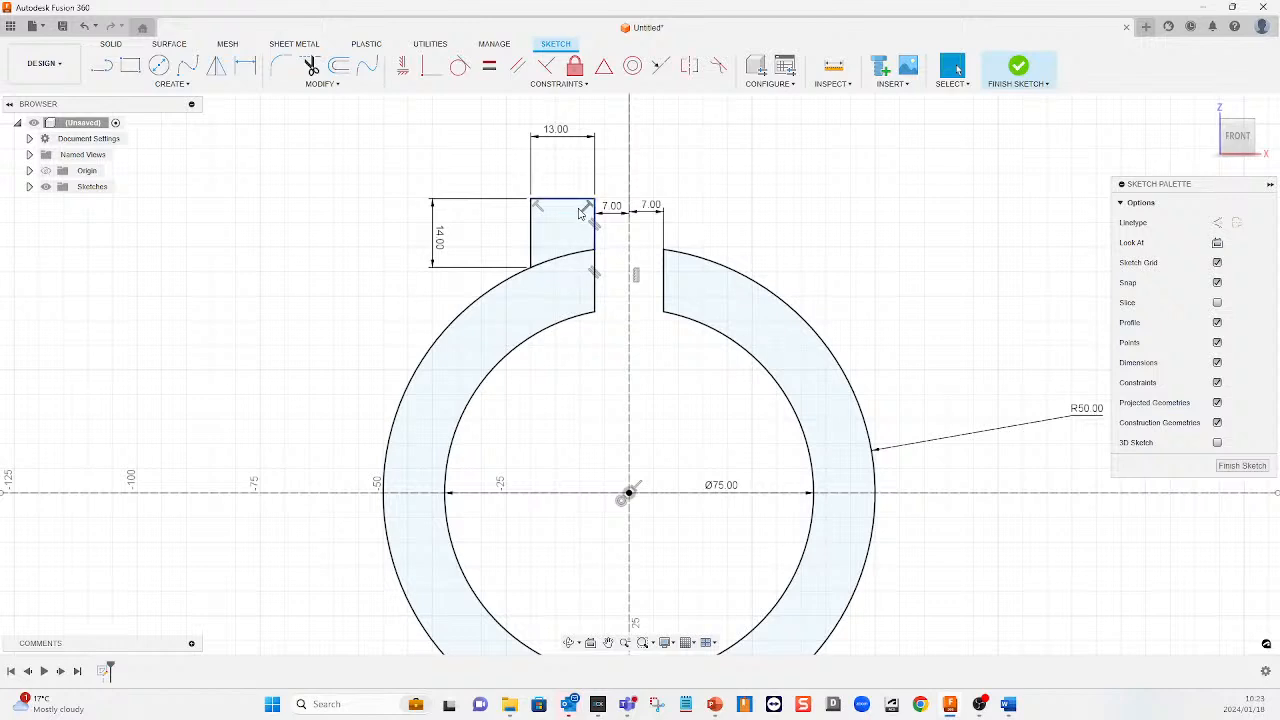
{"action": "scroll", "coordinate": [257, 206], "scroll_direction": "down", "scroll_amount": 2}
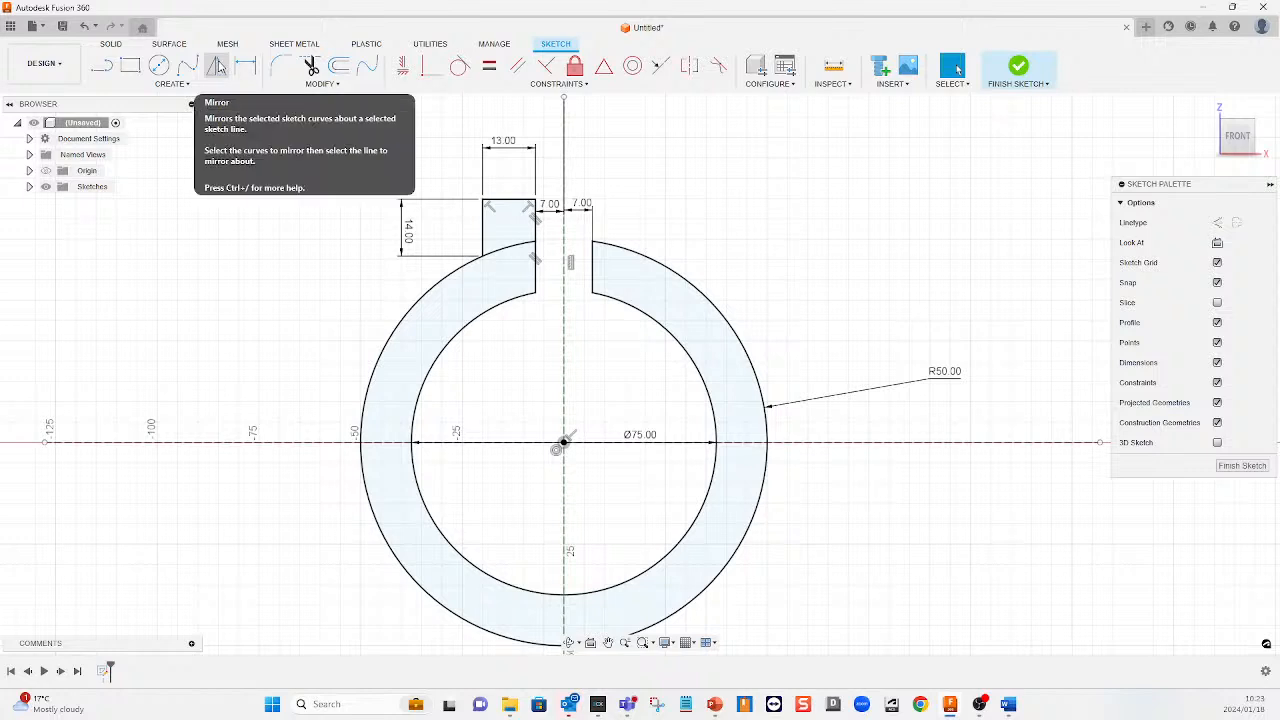
{"action": "left_click", "coordinate": [217, 68]}
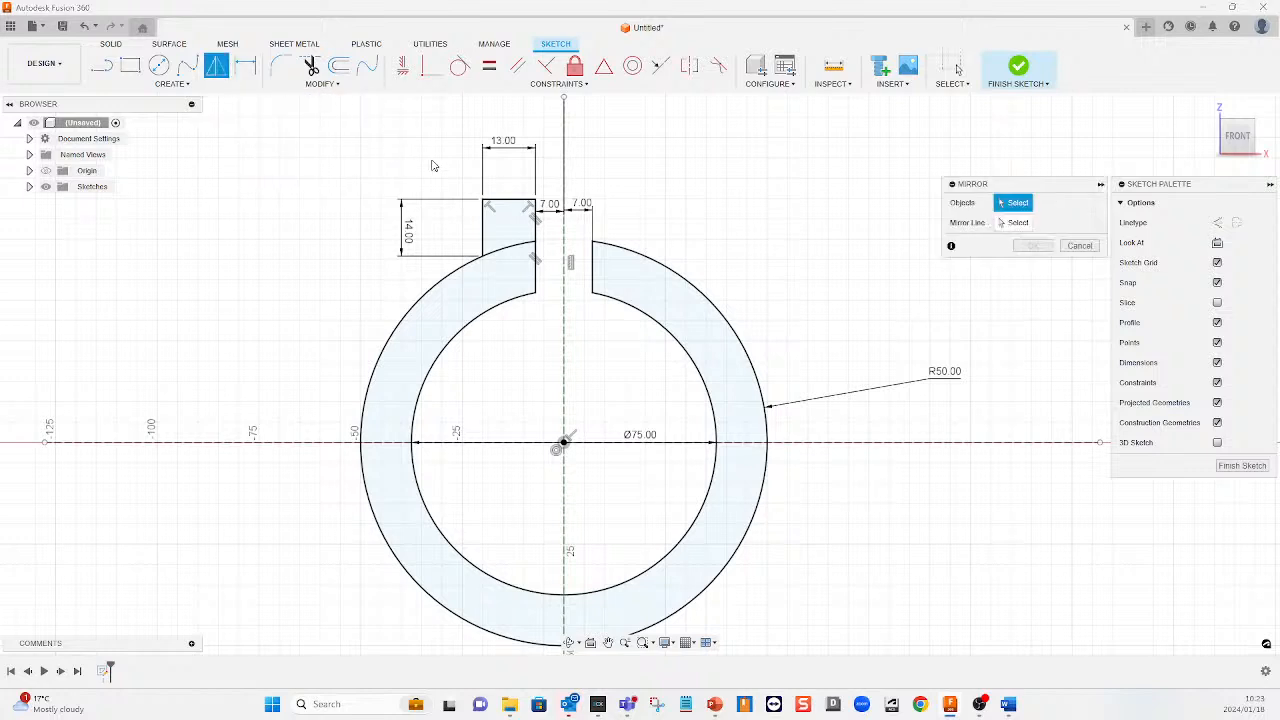
{"action": "left_click", "coordinate": [514, 201]}
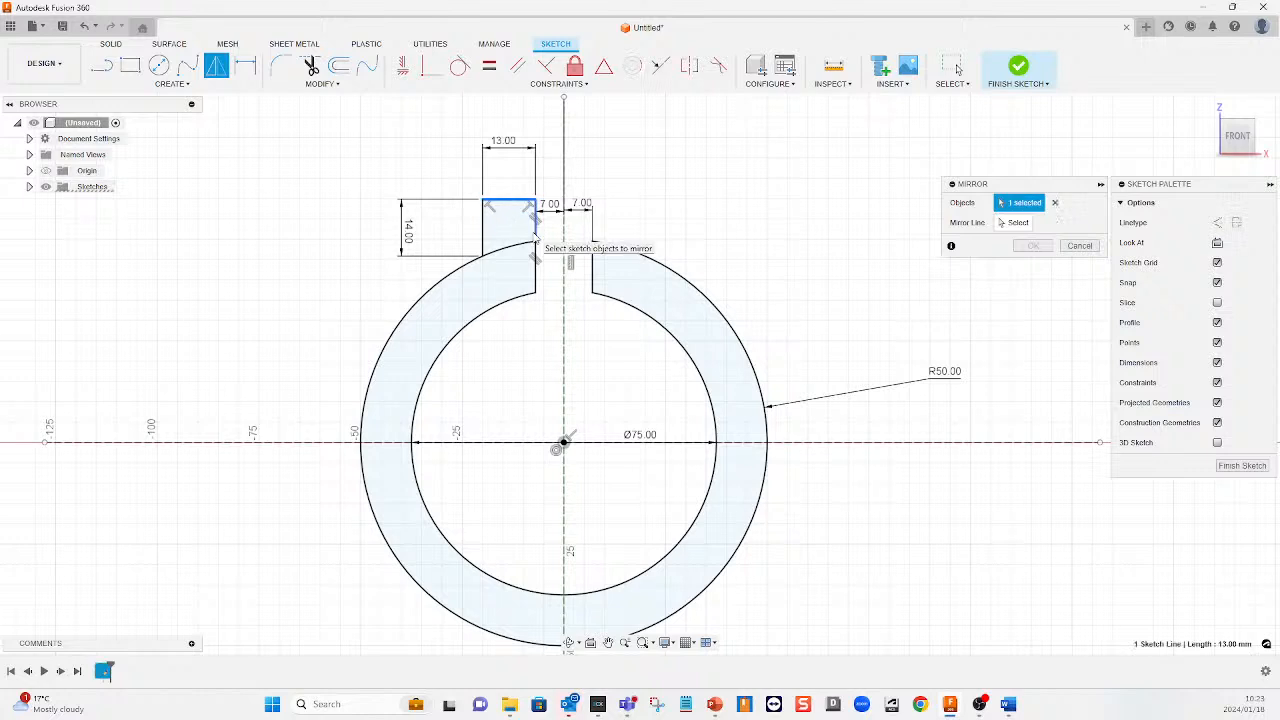
{"action": "left_click", "coordinate": [534, 237]}
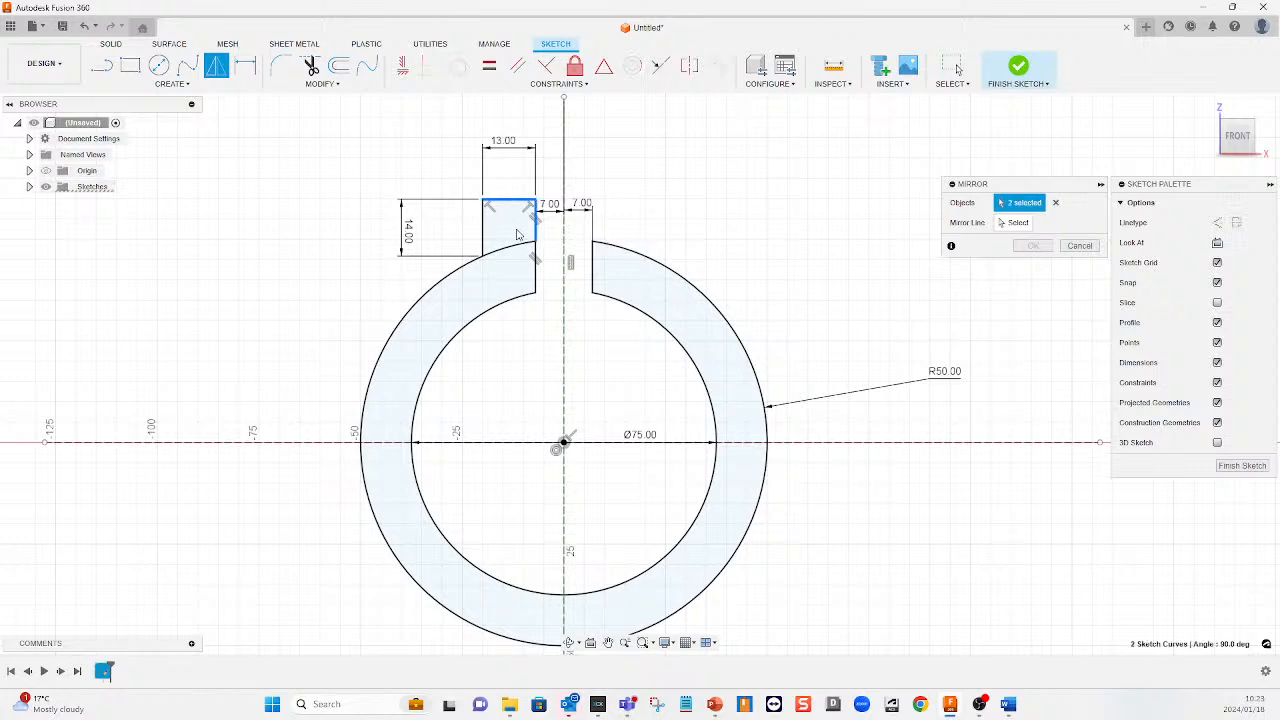
{"action": "left_click", "coordinate": [483, 235]}
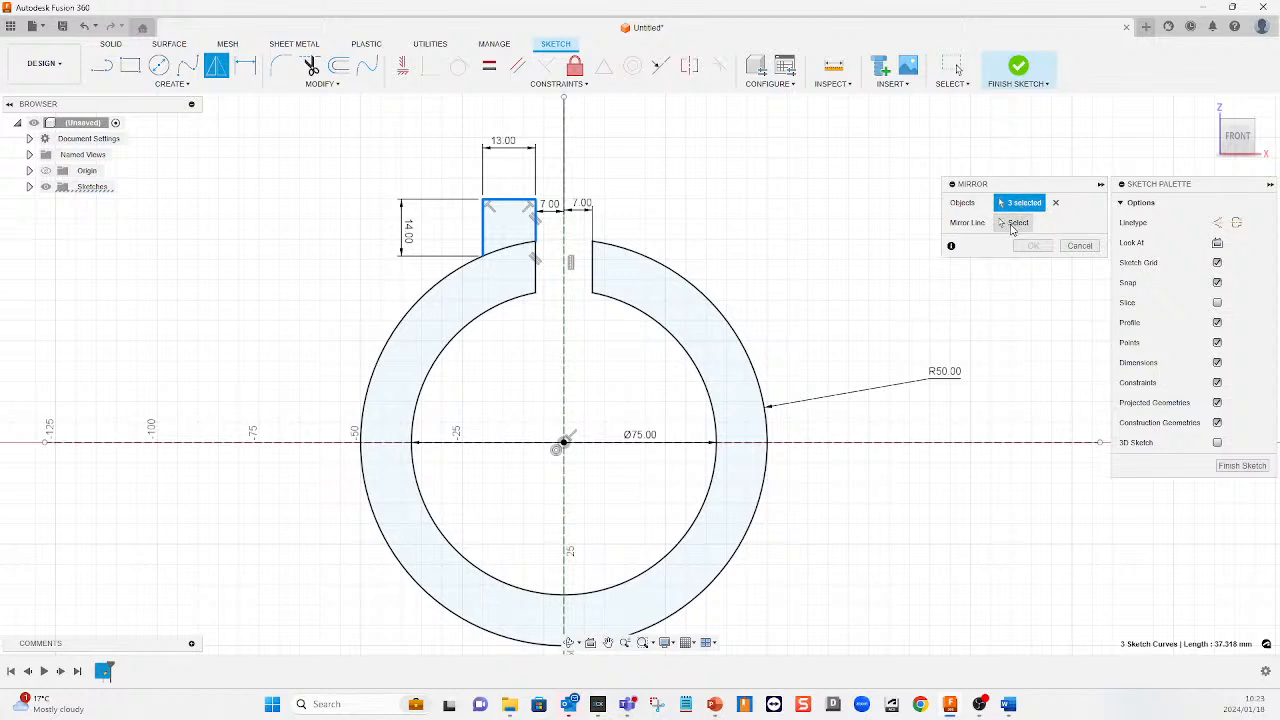
{"action": "left_click", "coordinate": [1014, 223]}
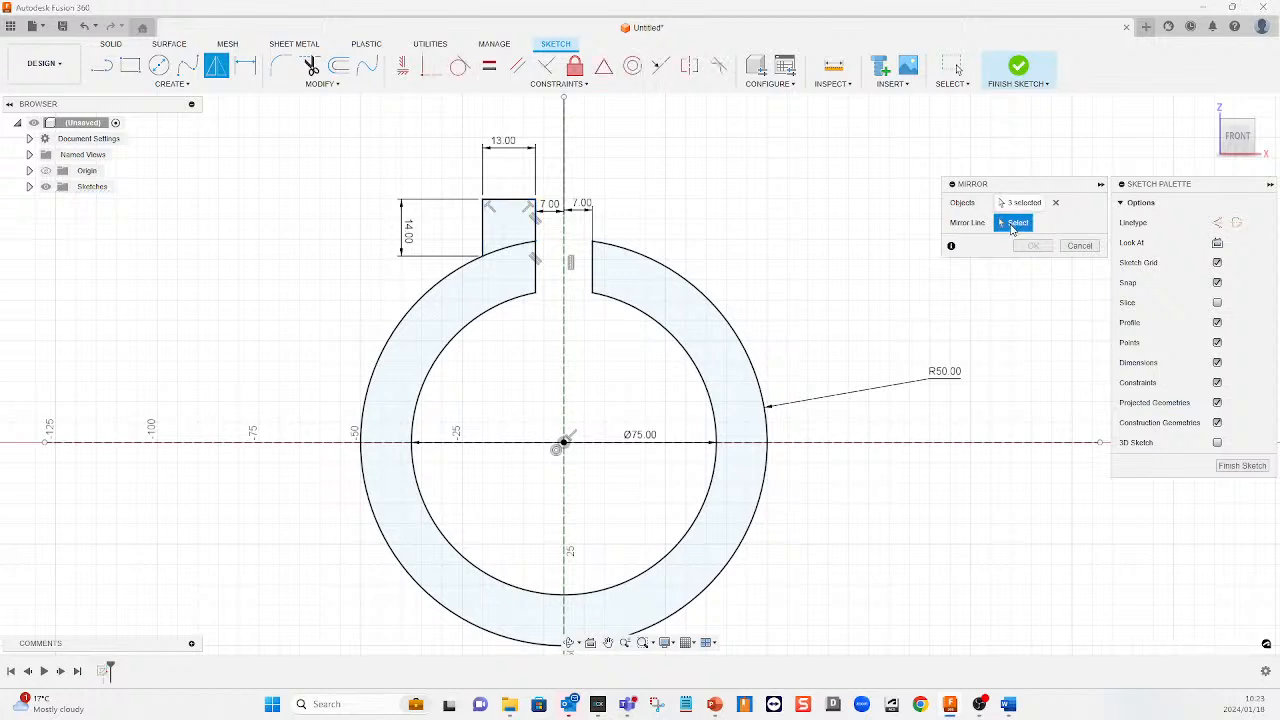
{"action": "left_click", "coordinate": [565, 175]}
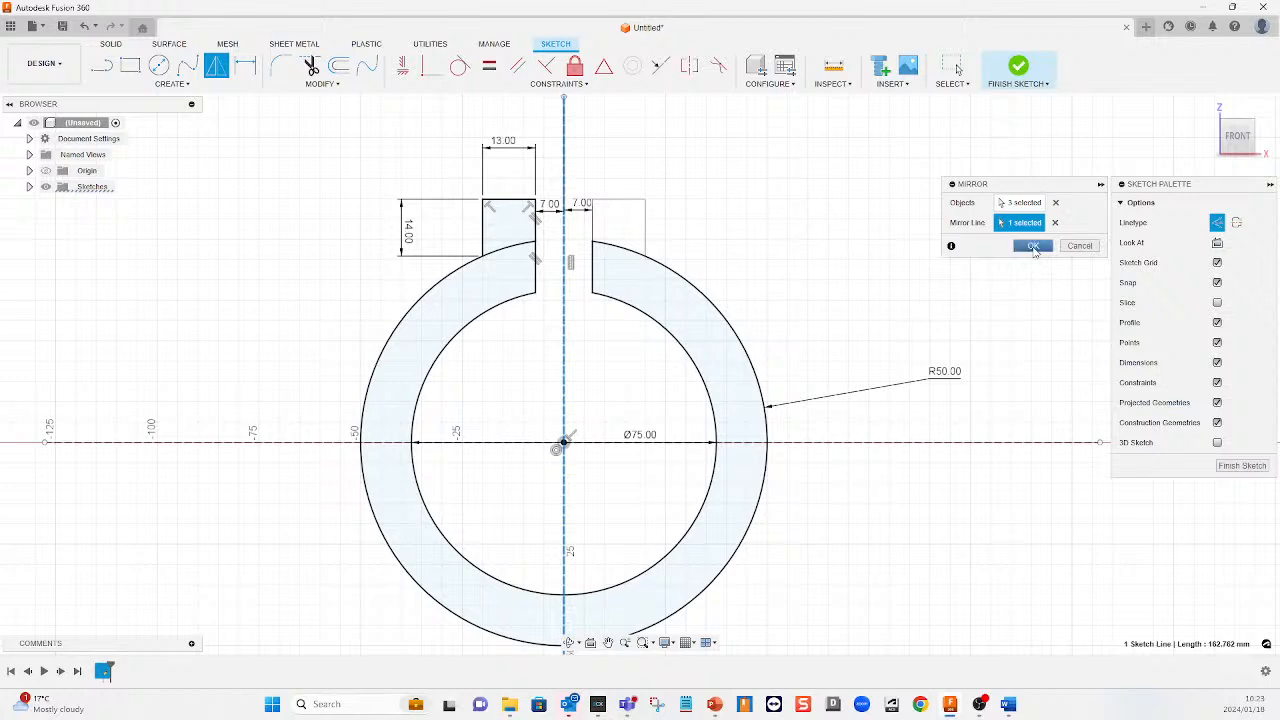
{"action": "left_click", "coordinate": [1033, 247]}
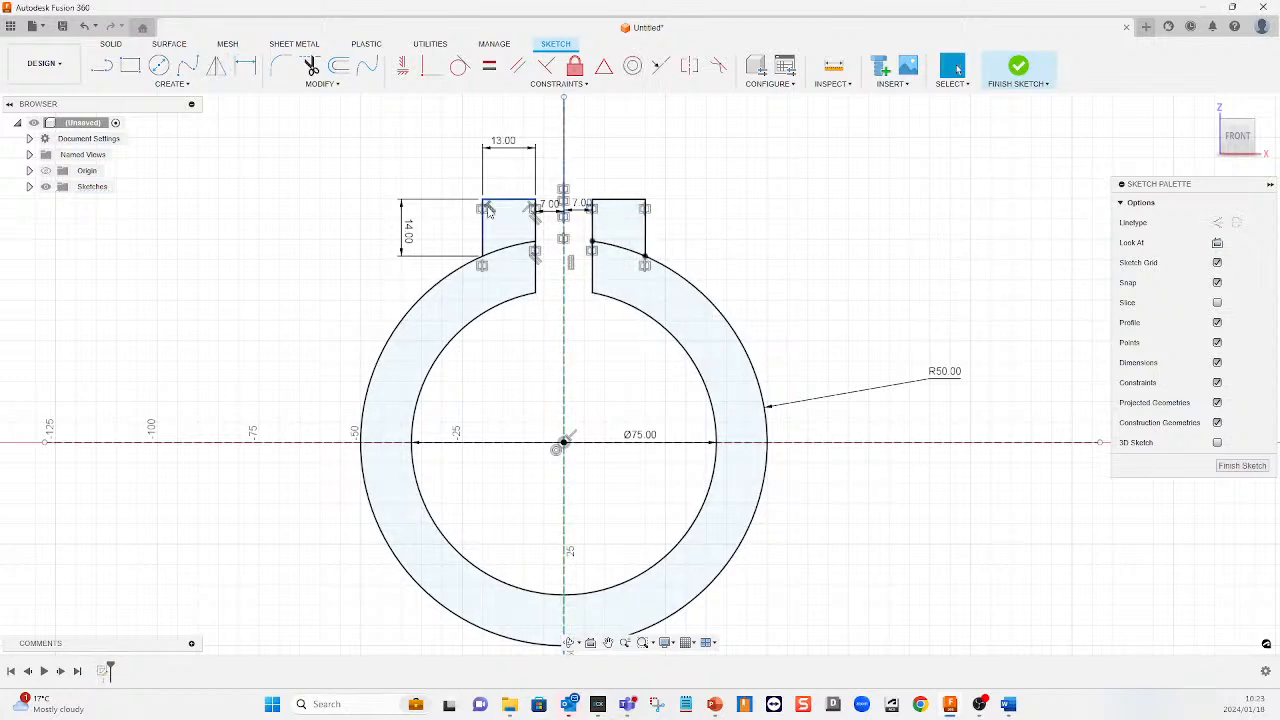
Draw a two-point rectangle 150 mm wide and 16 mm high below the ring
{"action": "scroll", "coordinate": [646, 186], "scroll_direction": "down", "scroll_amount": 3}
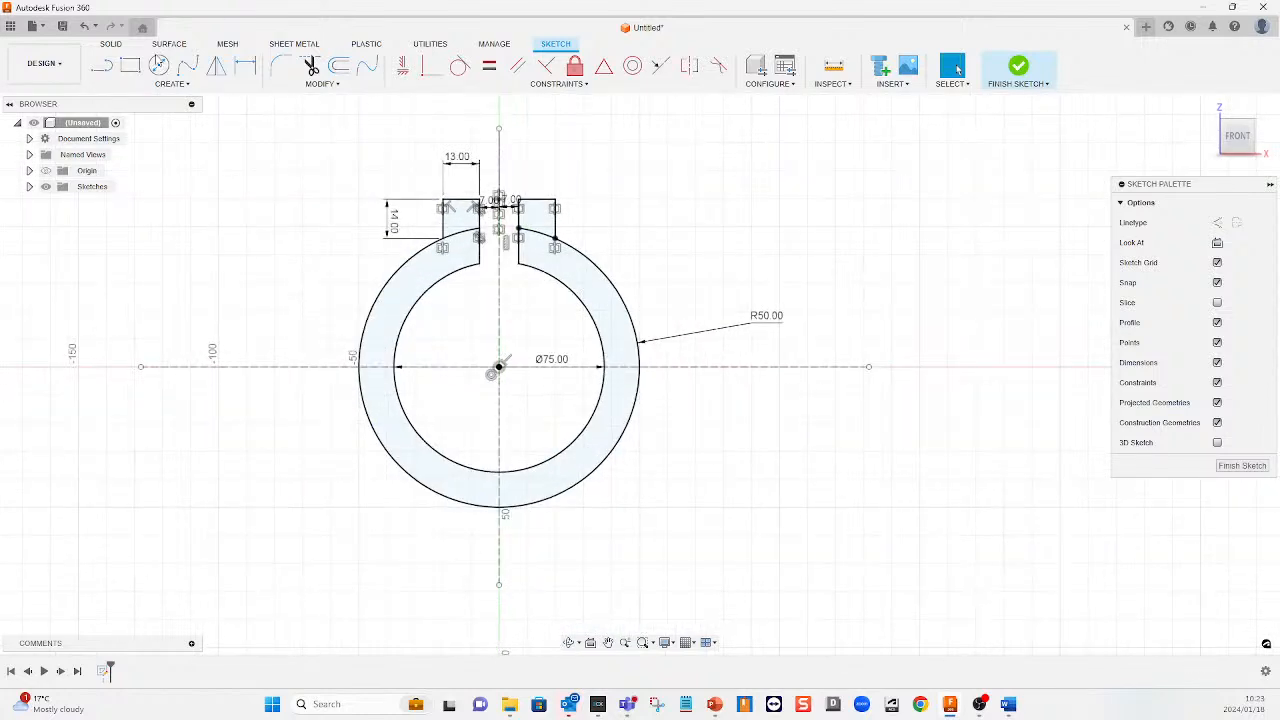
{"action": "left_click", "coordinate": [130, 66]}
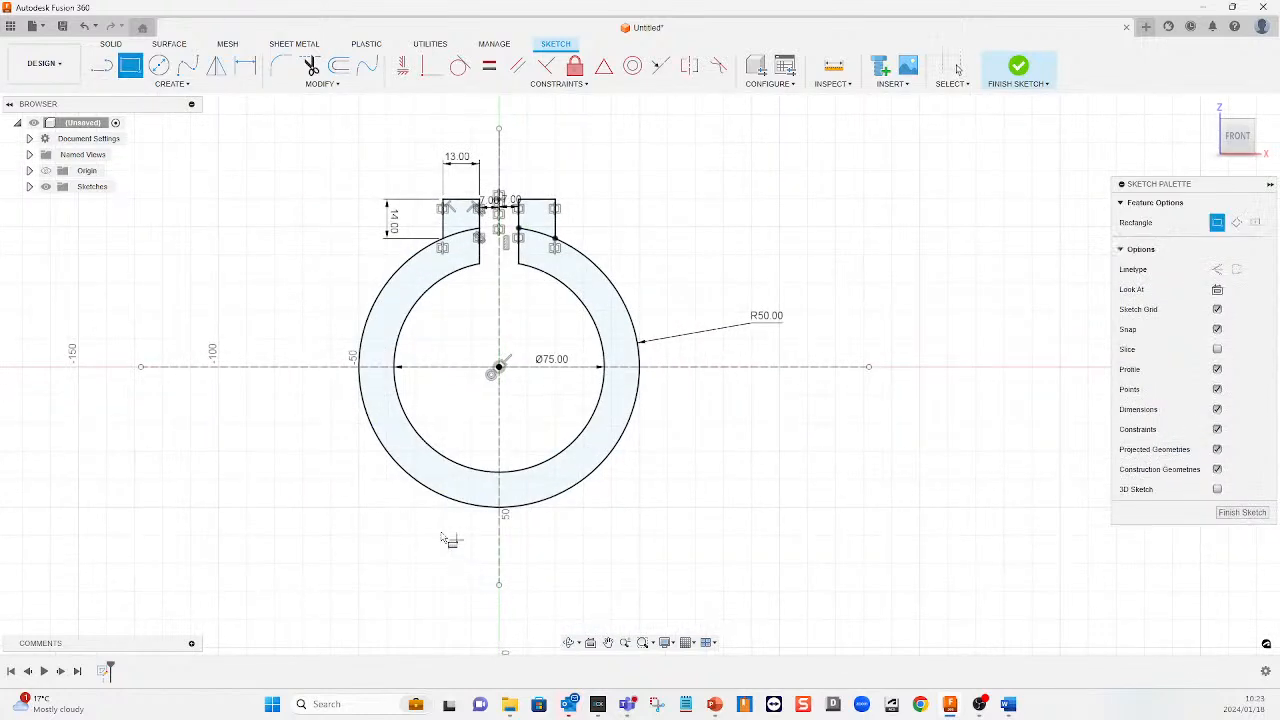
{"action": "left_click", "coordinate": [394, 555]}
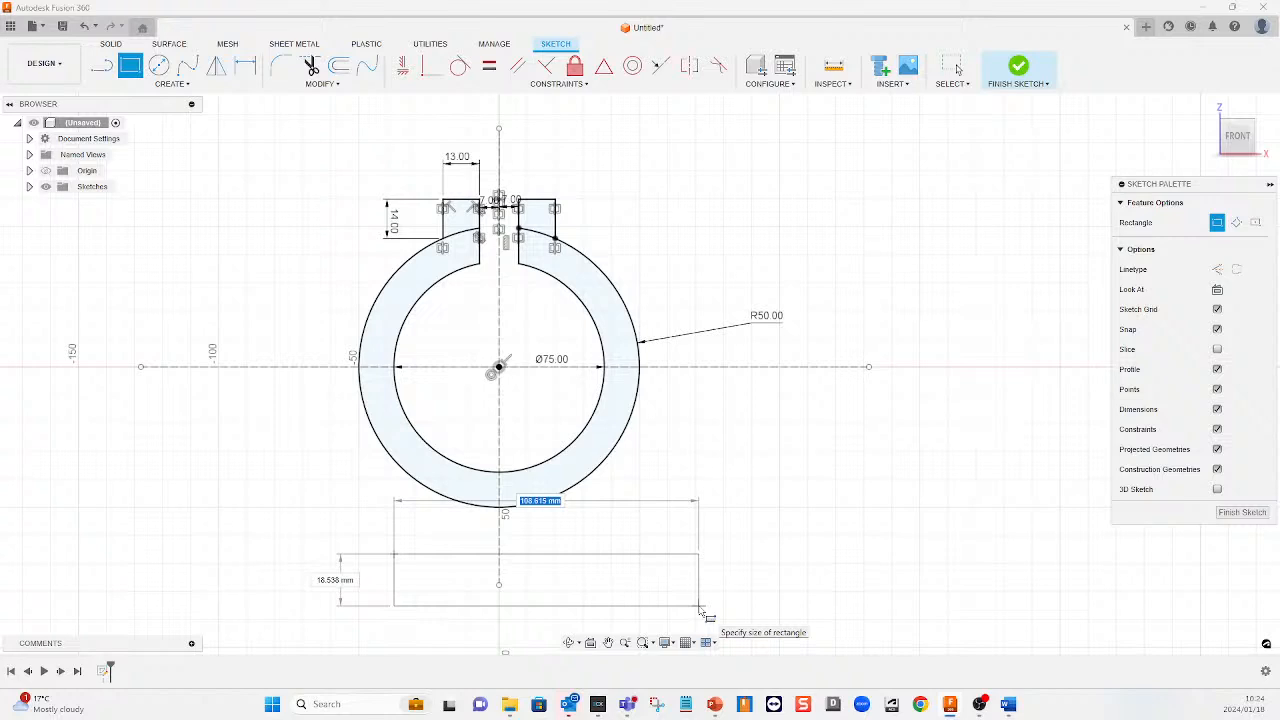
{"action": "type", "text": "150"}
{"action": "key", "text": "Tab"}
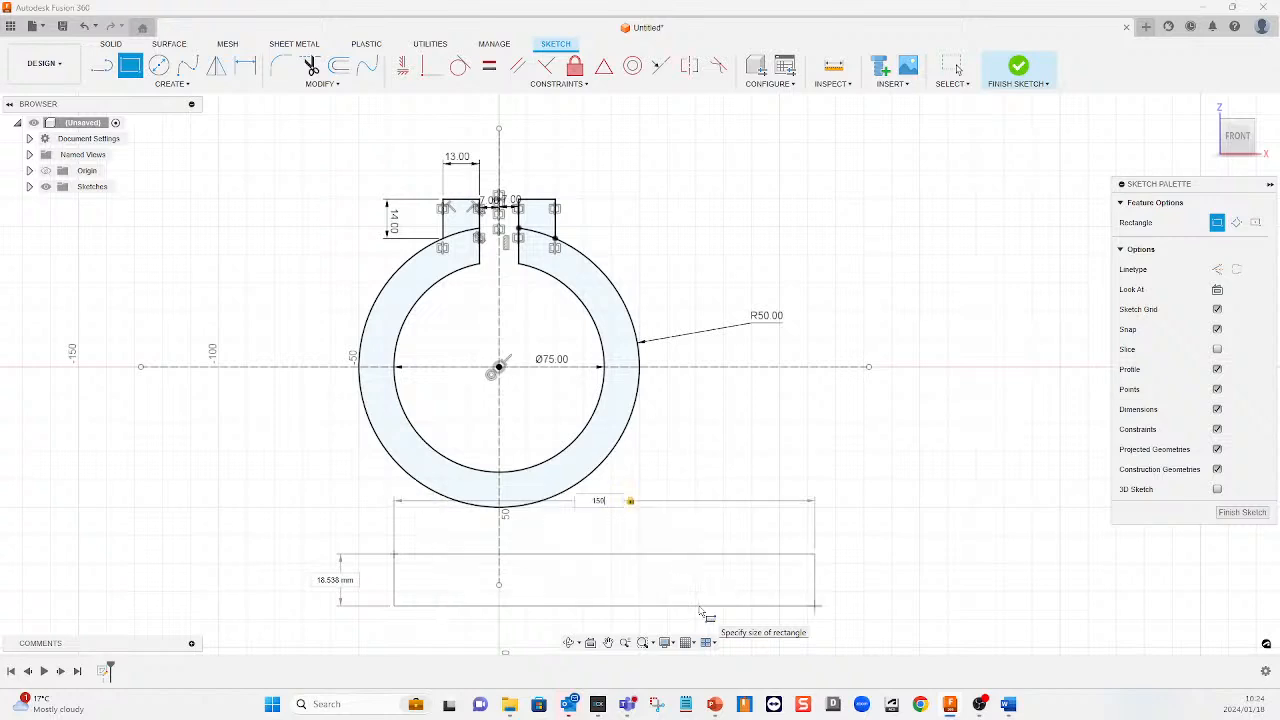
{"action": "type", "text": "16"}
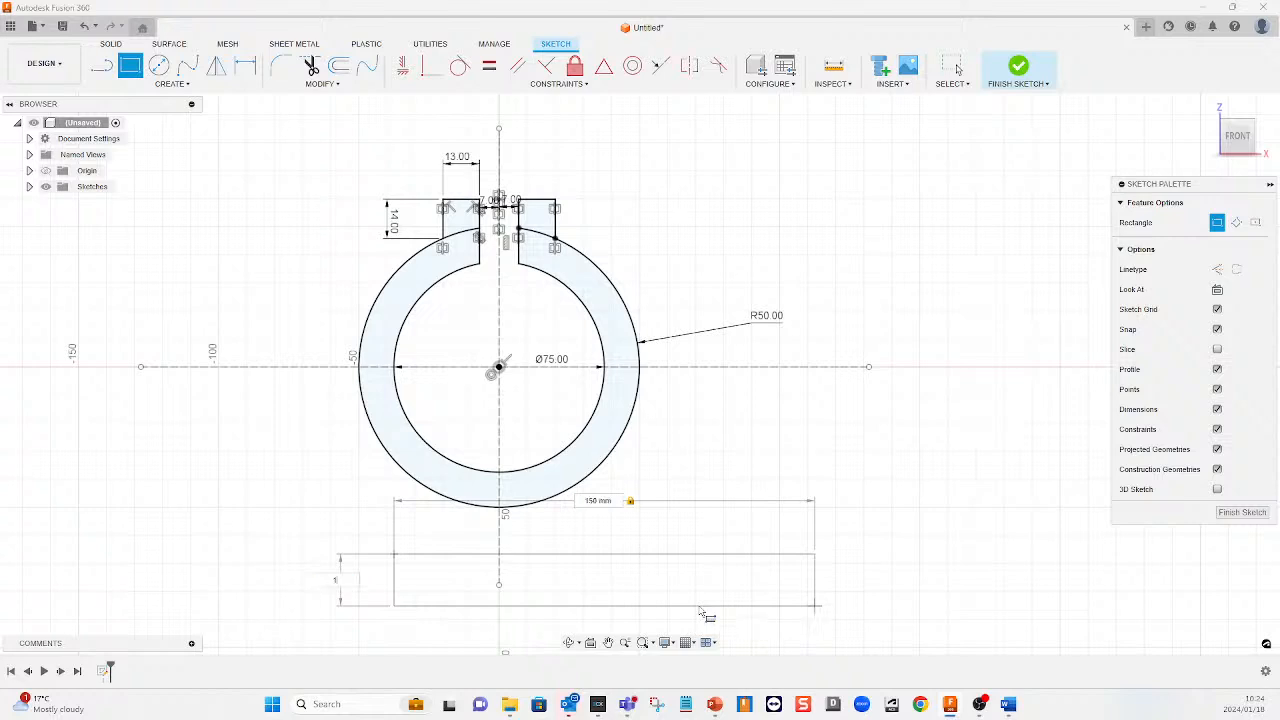
{"action": "key", "text": "Tab"}
{"action": "key", "text": "Return"}
{"action": "key", "text": "Escape"}
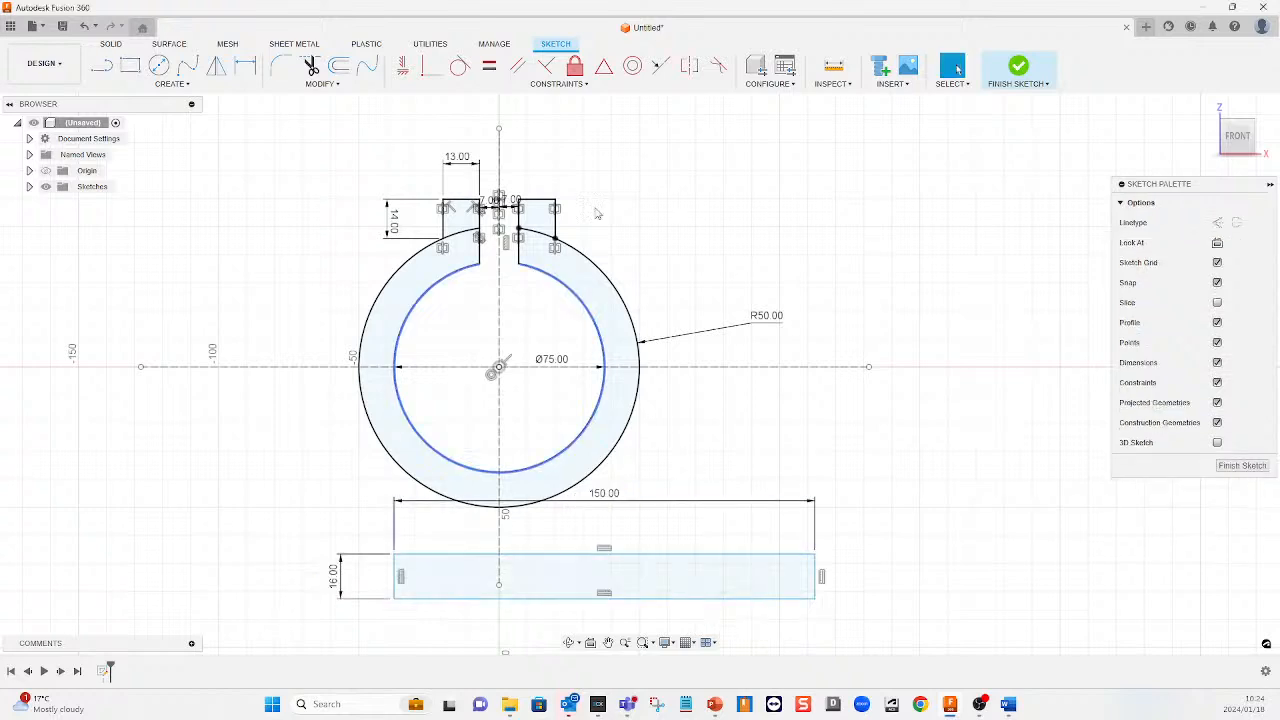
Dimension the vertical distance from the origin to the rectangle's bottom edge as 88 mm, placing the dimension left of the ring
{"action": "left_click", "coordinate": [245, 65]}
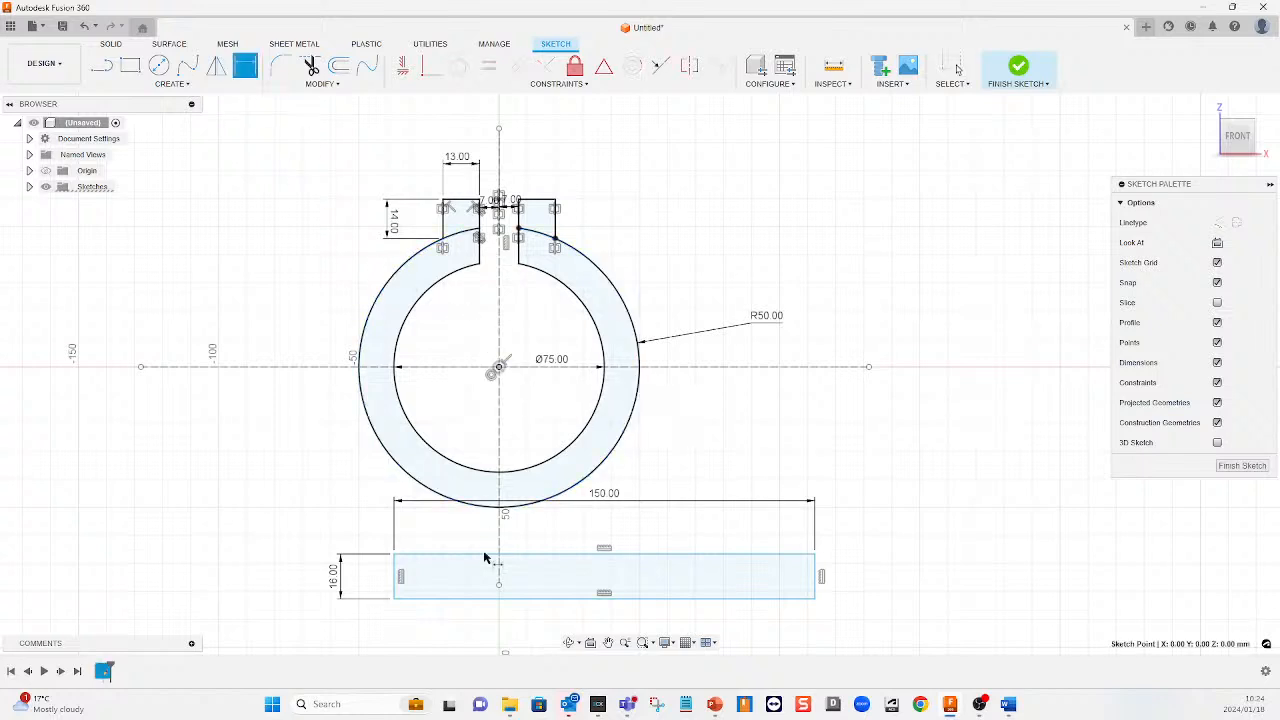
{"action": "left_click", "coordinate": [511, 599]}
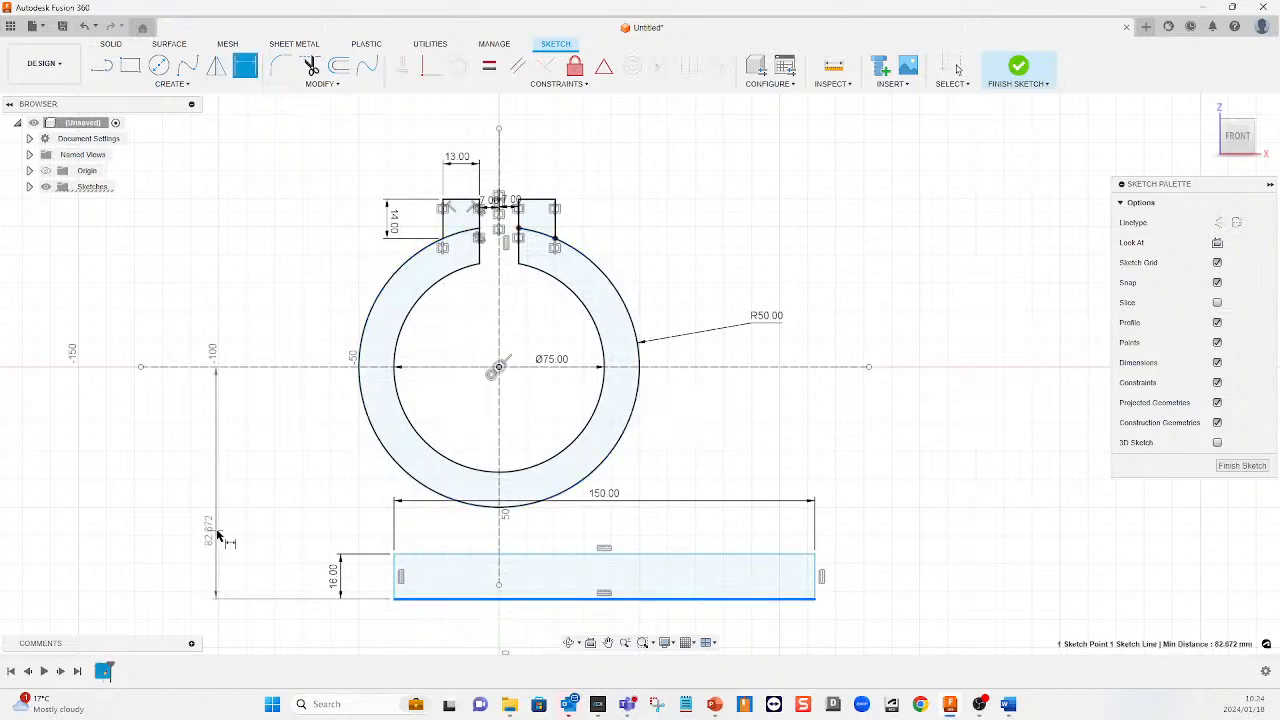
{"action": "left_click", "coordinate": [218, 537]}
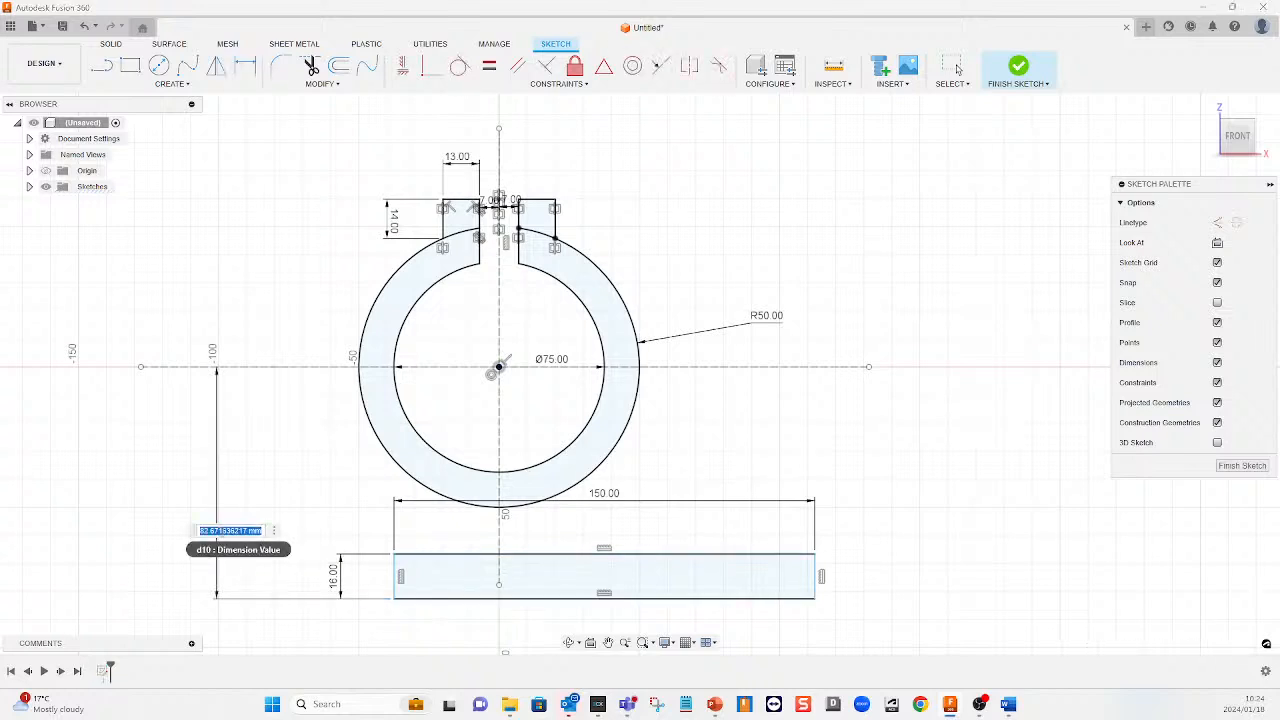
{"action": "type", "text": "88"}
{"action": "key", "text": "Return"}
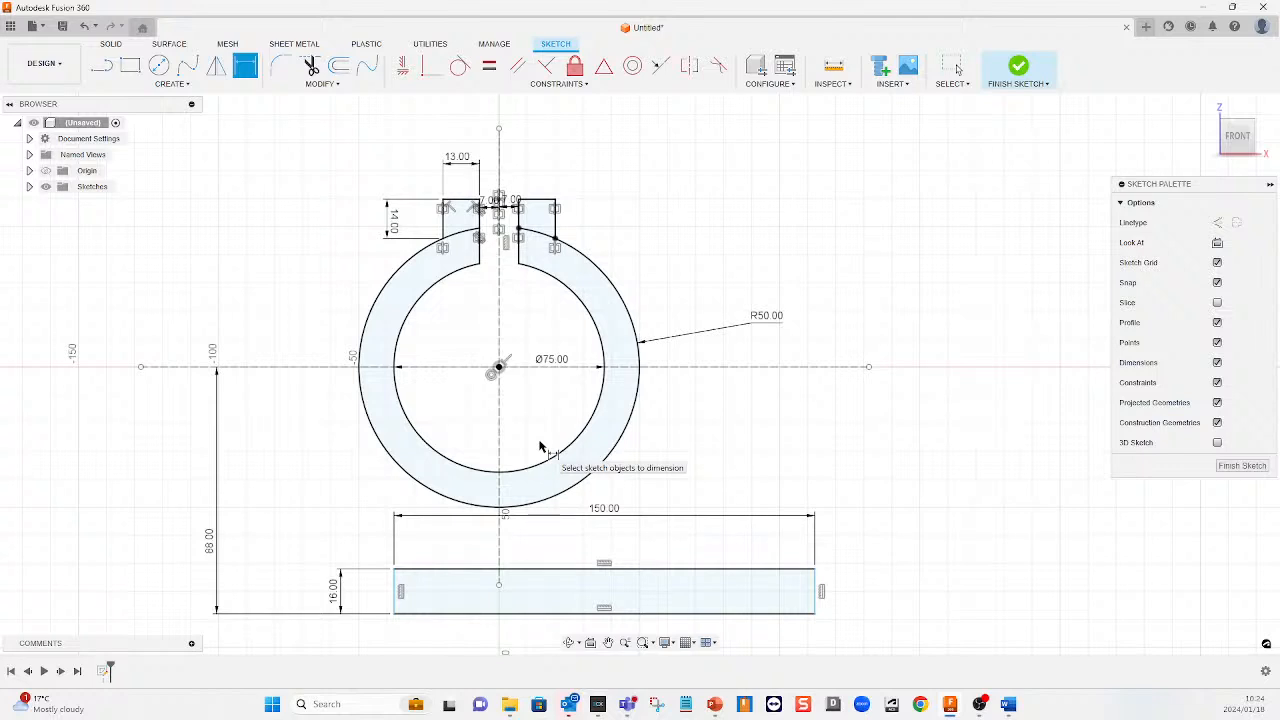
{"action": "key", "text": "Escape"}
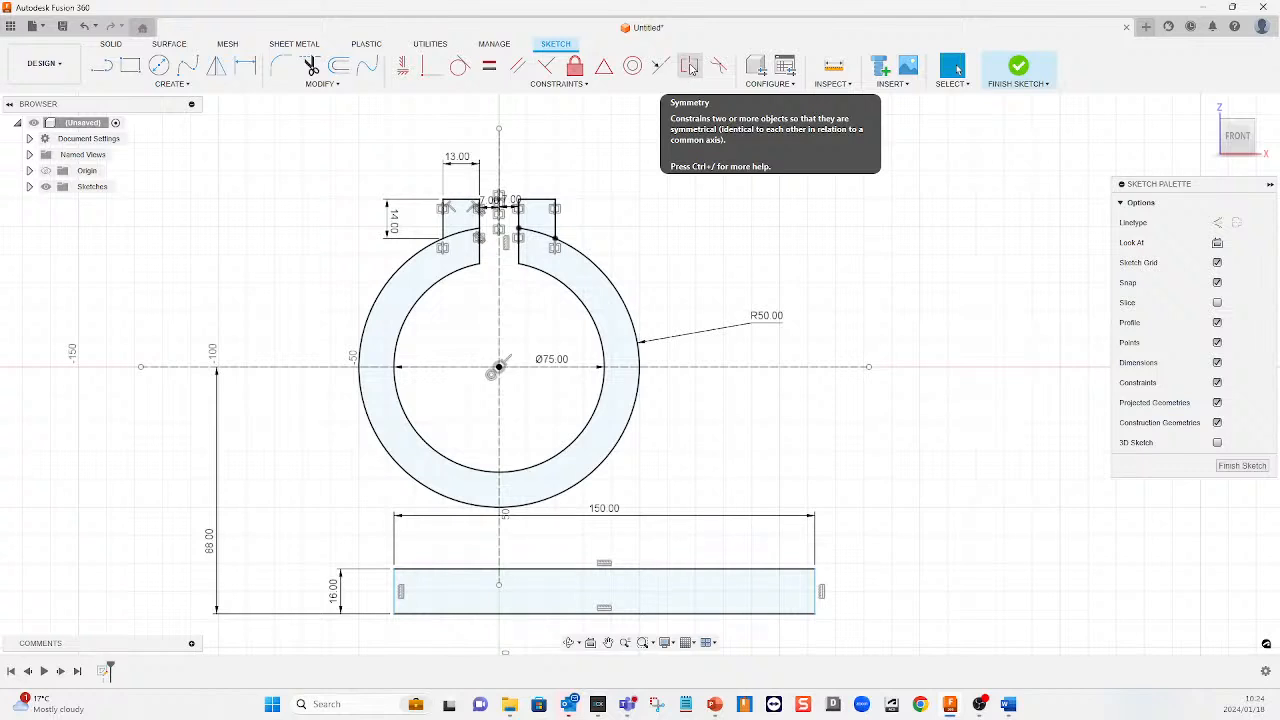
Apply a Symmetry constraint to the rectangle's two short sides about the vertical construction line
{"action": "left_click", "coordinate": [691, 67]}
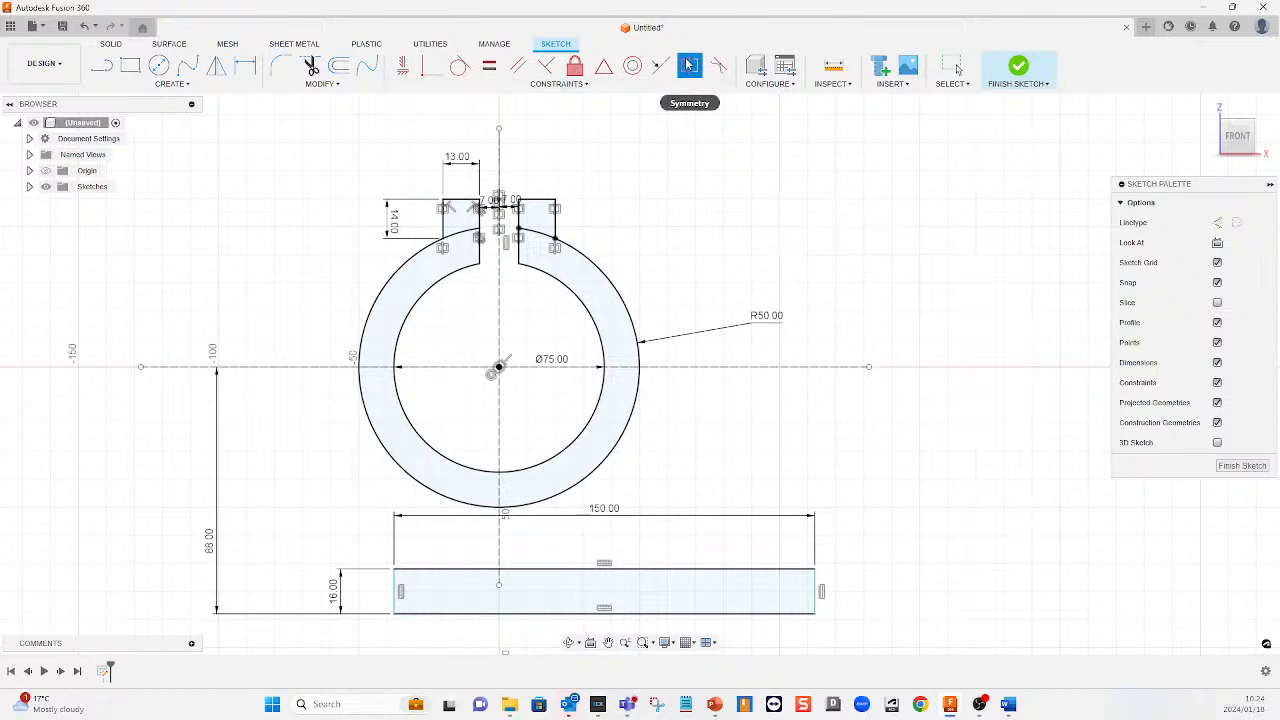
{"action": "left_click", "coordinate": [817, 590]}
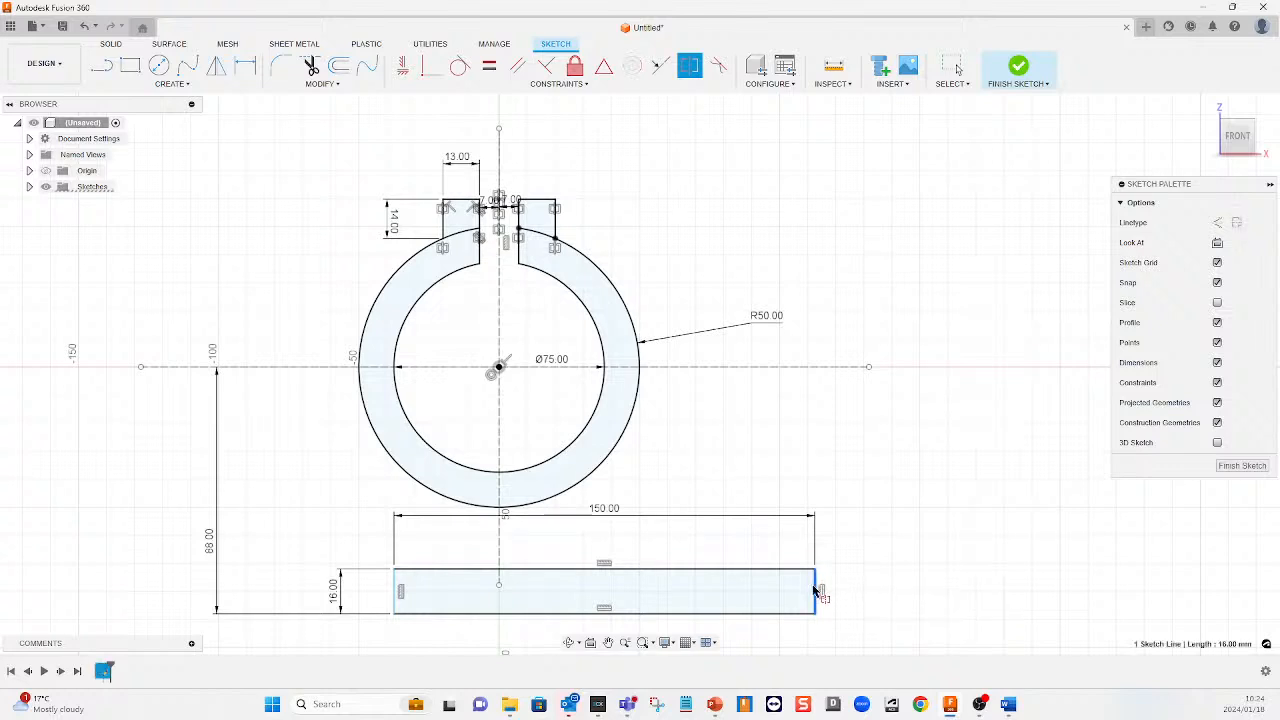
{"action": "left_click", "coordinate": [396, 590]}
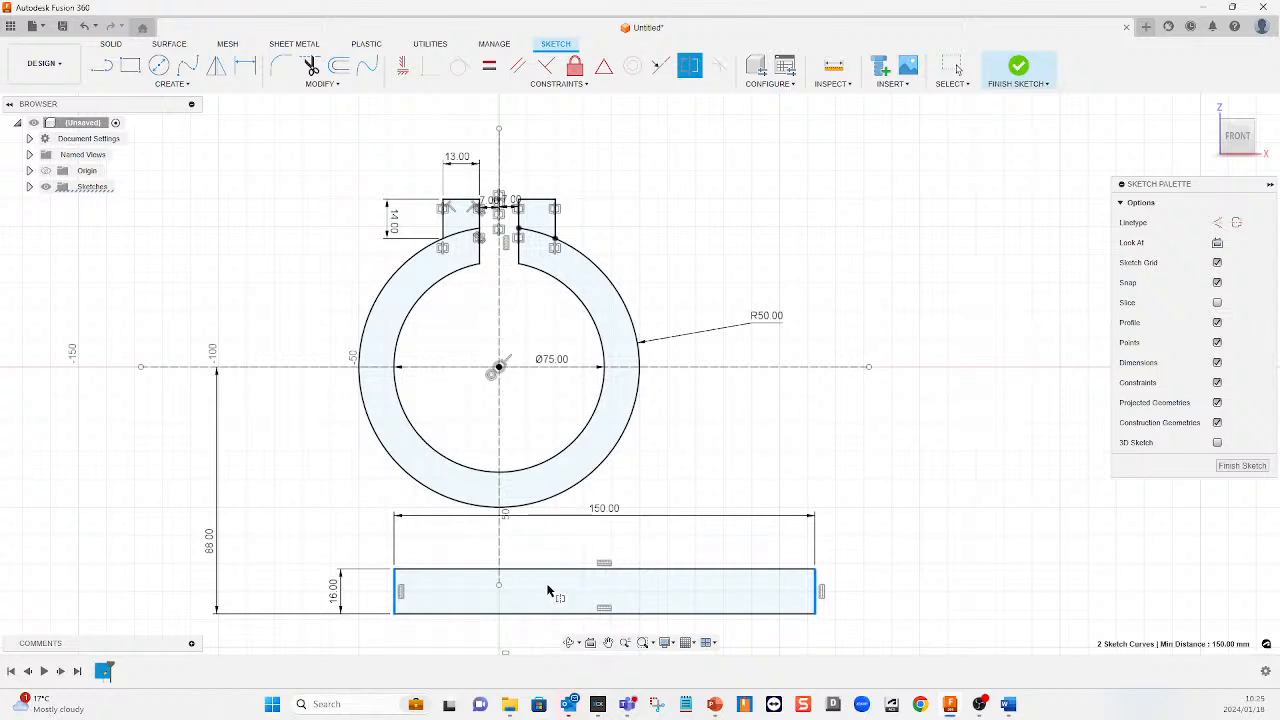
{"action": "left_click", "coordinate": [499, 556]}
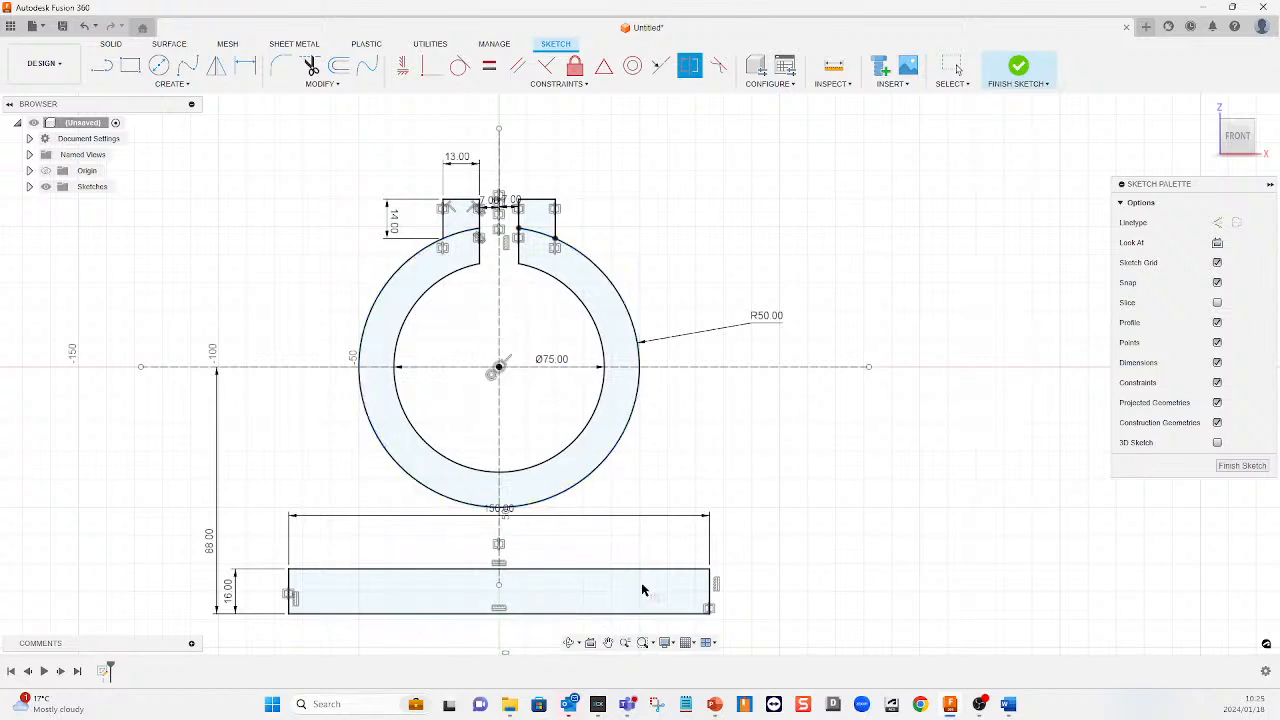
Draw two vertical lines about 42 mm apart from the ring's outer edge down to the base rectangle's top edge, on either side of the vertical construction line
{"action": "key", "text": "Escape"}
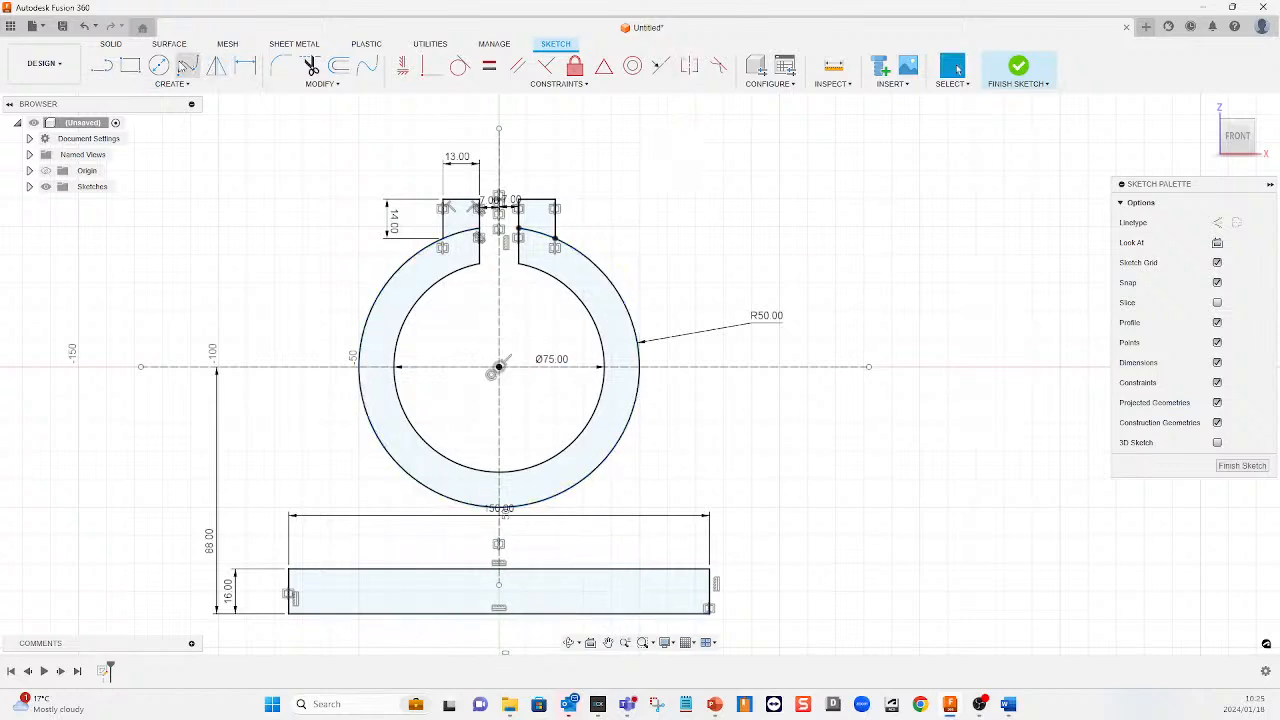
{"action": "left_click", "coordinate": [102, 66]}
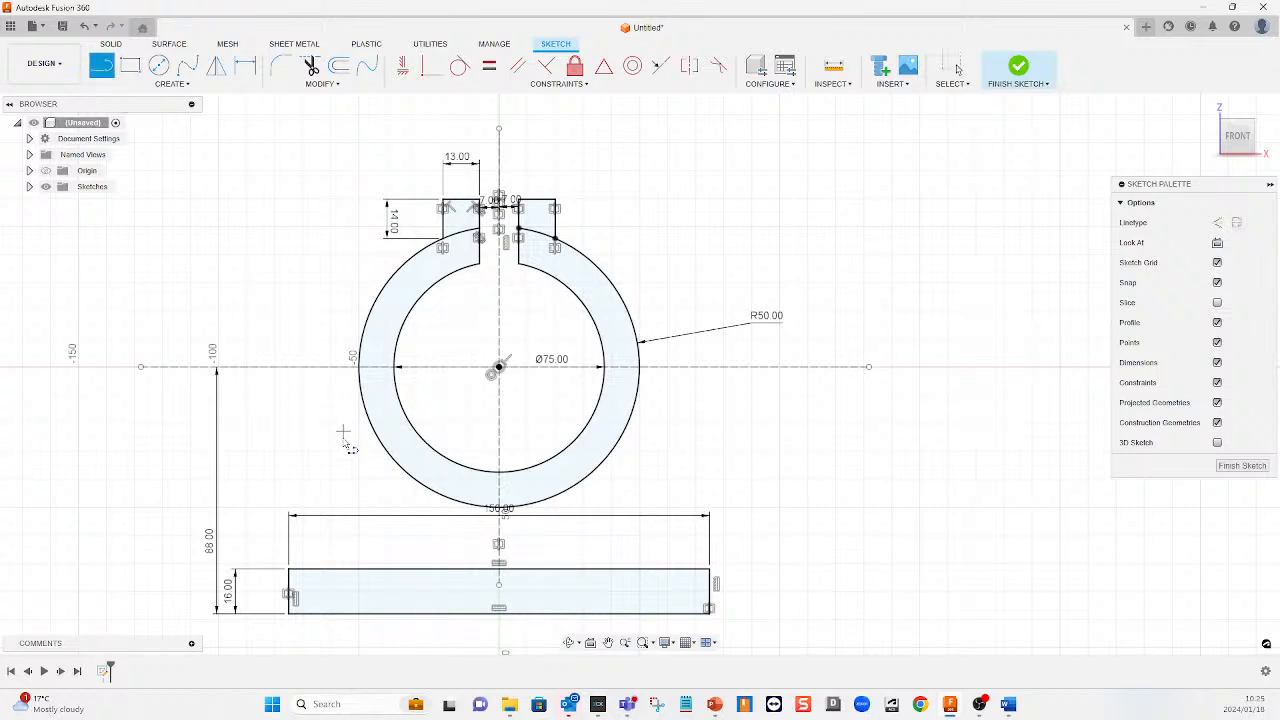
{"action": "left_click", "coordinate": [444, 498]}
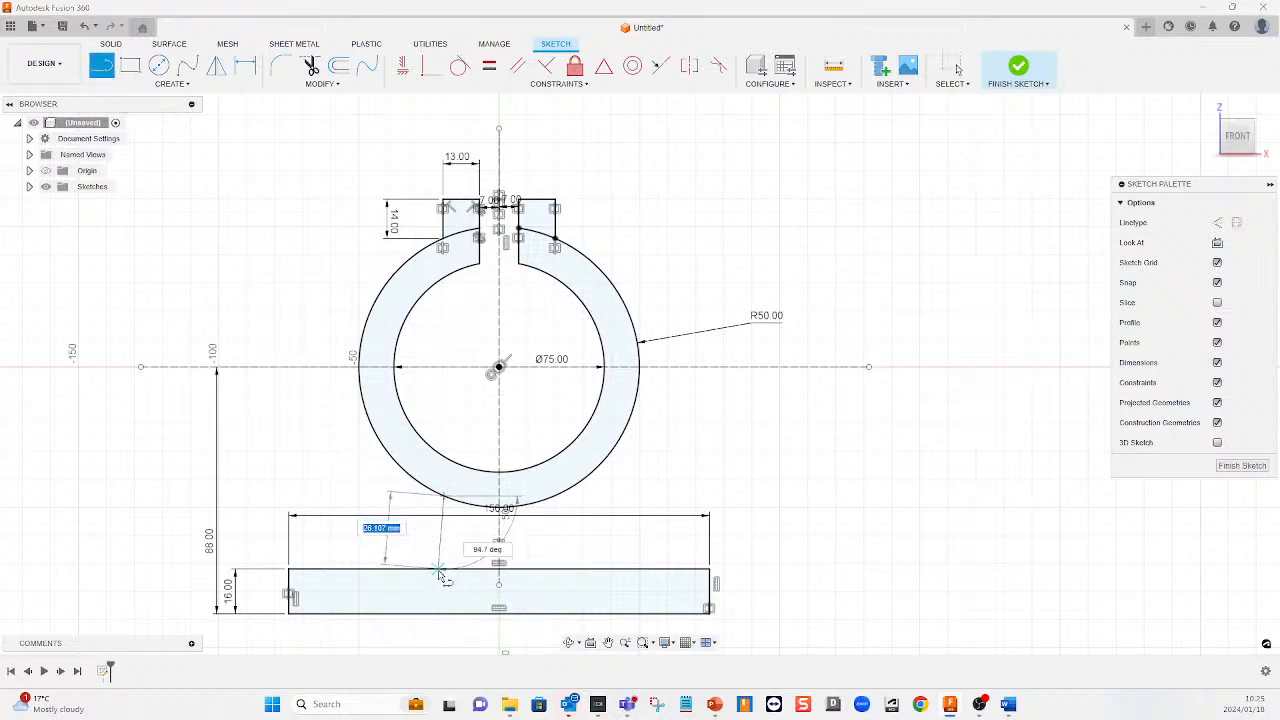
{"action": "left_click", "coordinate": [445, 570]}
{"action": "key", "text": "Escape"}
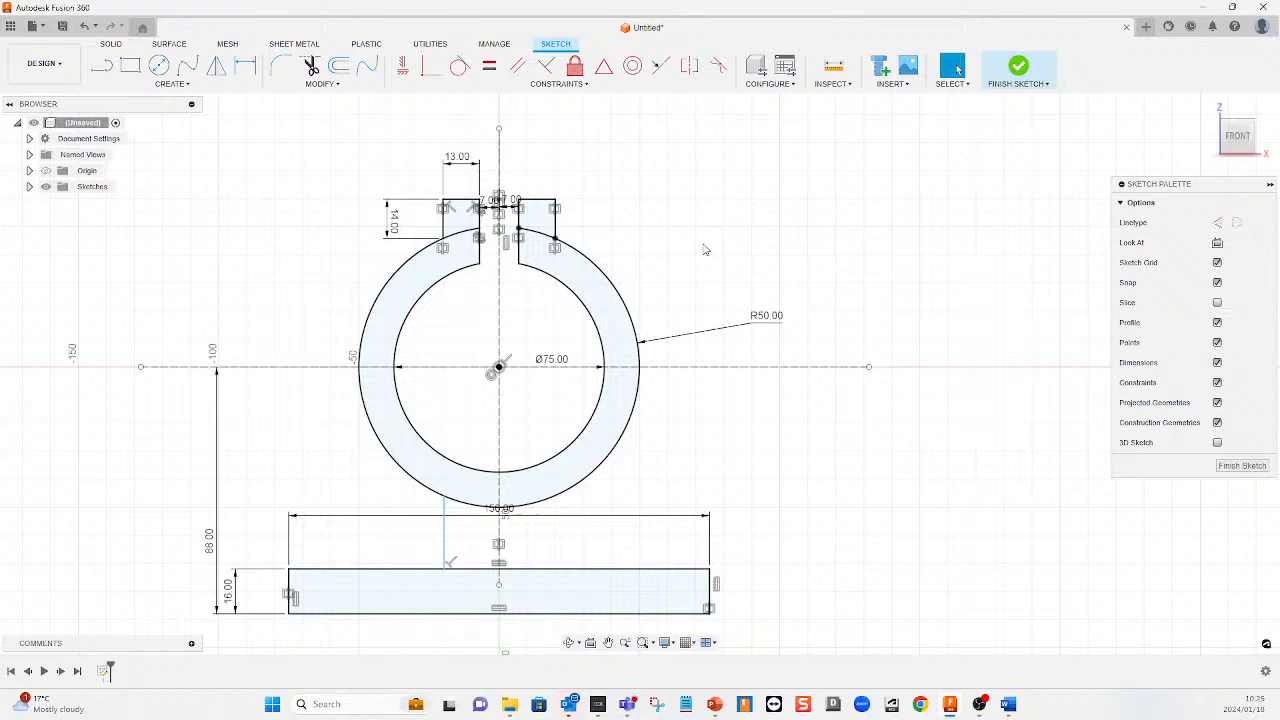
{"action": "left_click", "coordinate": [103, 65]}
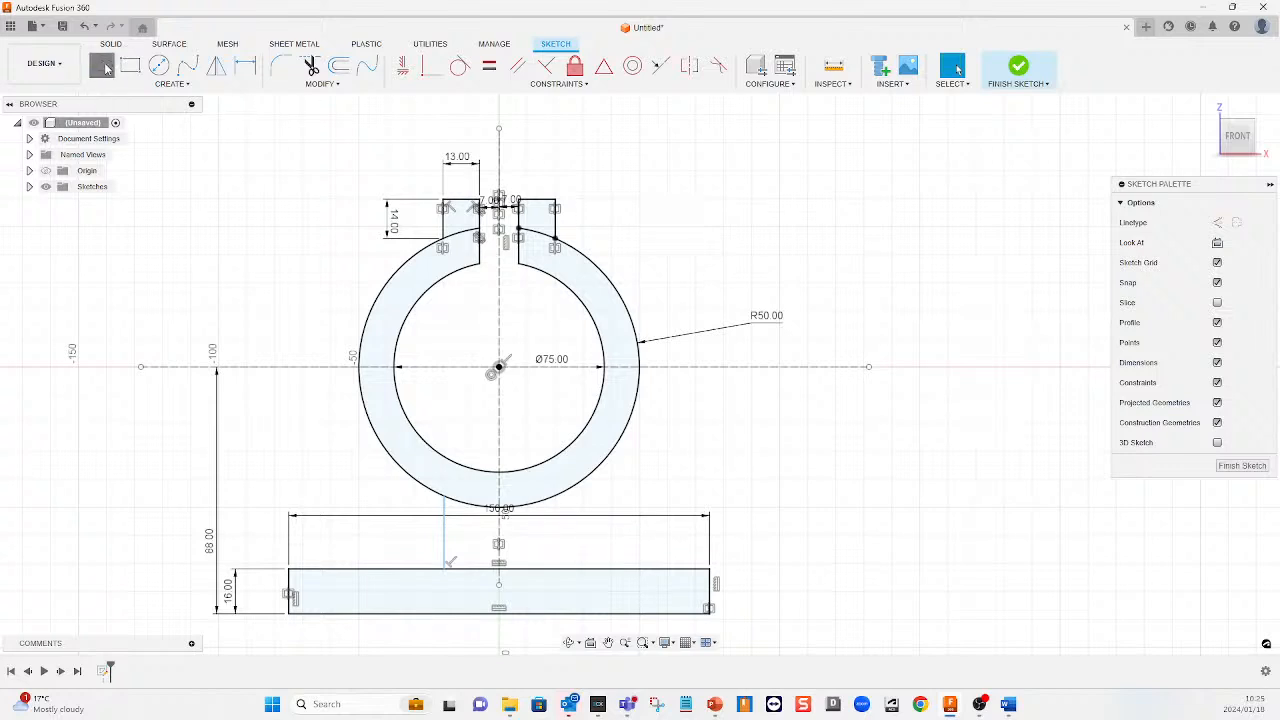
{"action": "left_click", "coordinate": [561, 492]}
{"action": "left_click", "coordinate": [561, 568]}
{"action": "key", "text": "Escape"}
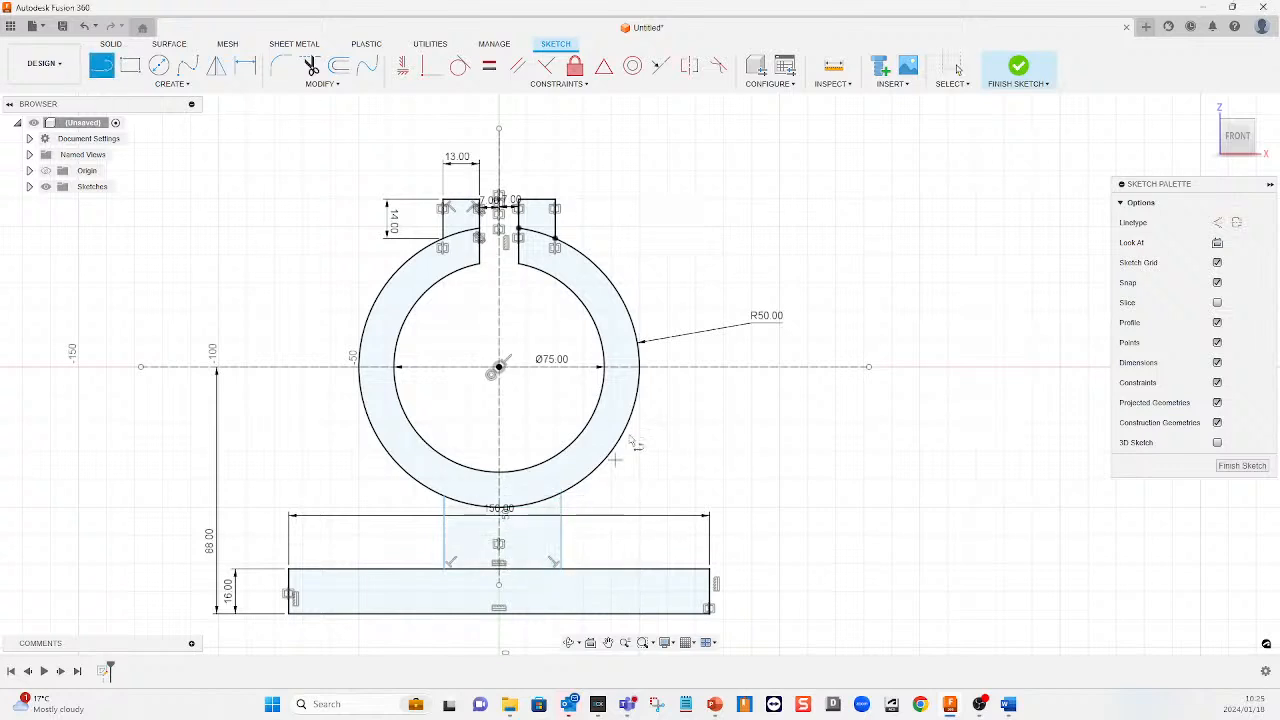
{"action": "key", "text": "Escape"}
Dimension the horizontal distance between the two vertical neck lines as 48 mm, placing the dimension between them
{"action": "left_click", "coordinate": [245, 66]}
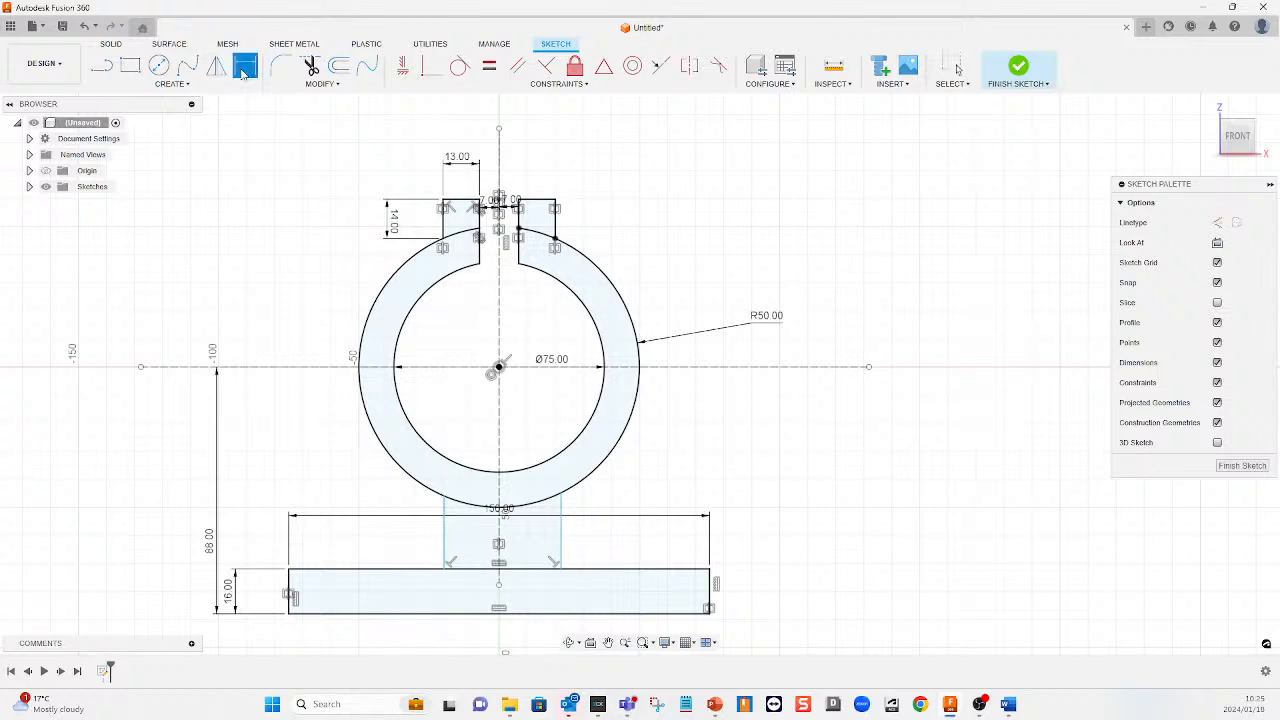
{"action": "left_click", "coordinate": [561, 537]}
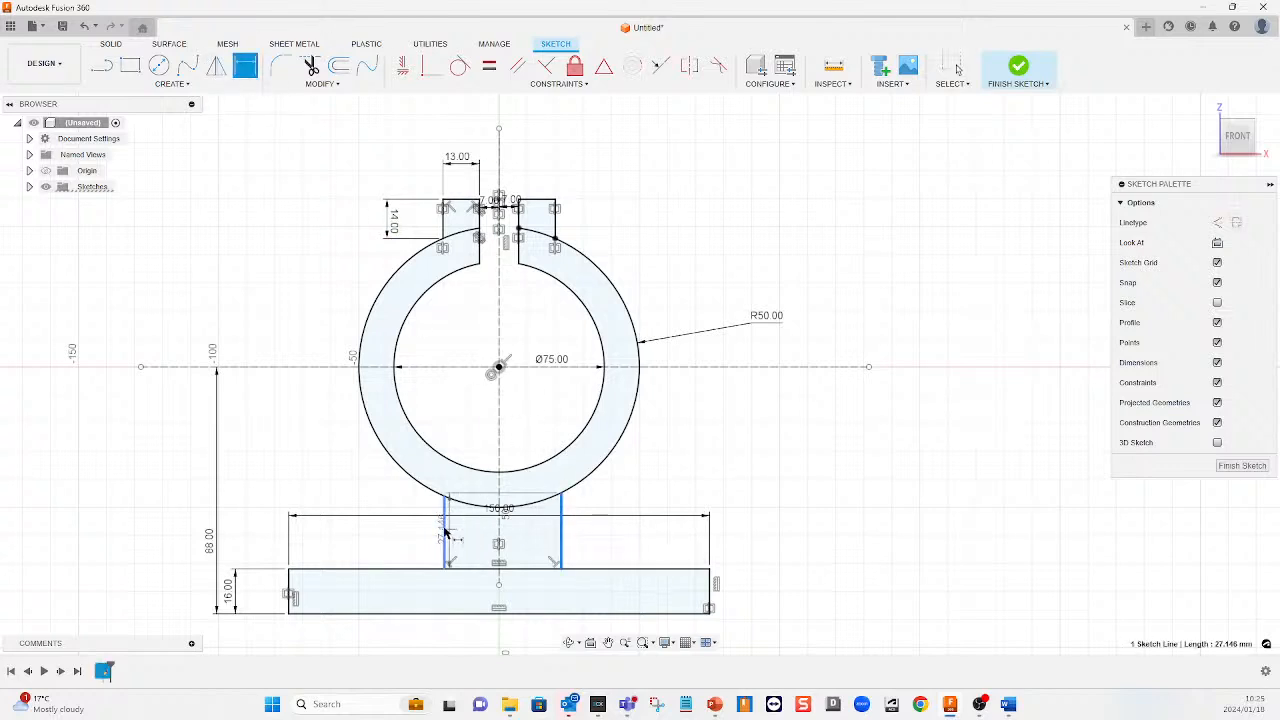
{"action": "left_click", "coordinate": [446, 540]}
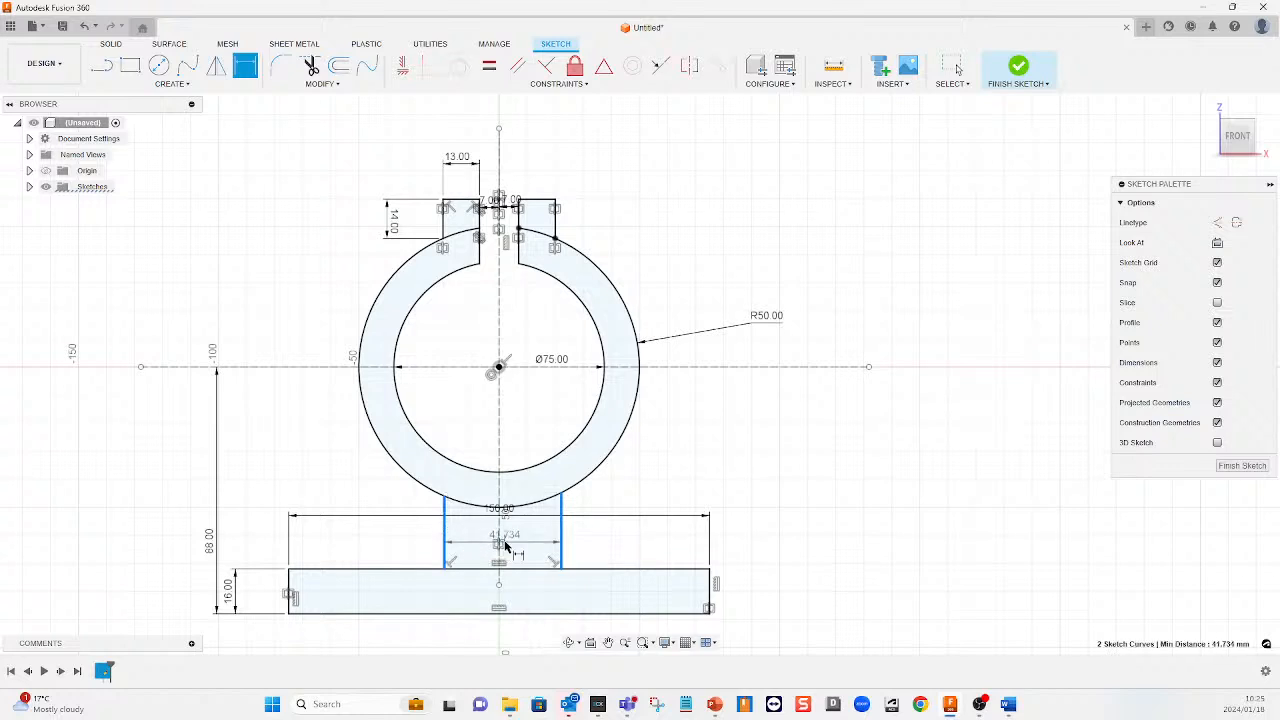
{"action": "left_click", "coordinate": [490, 542]}
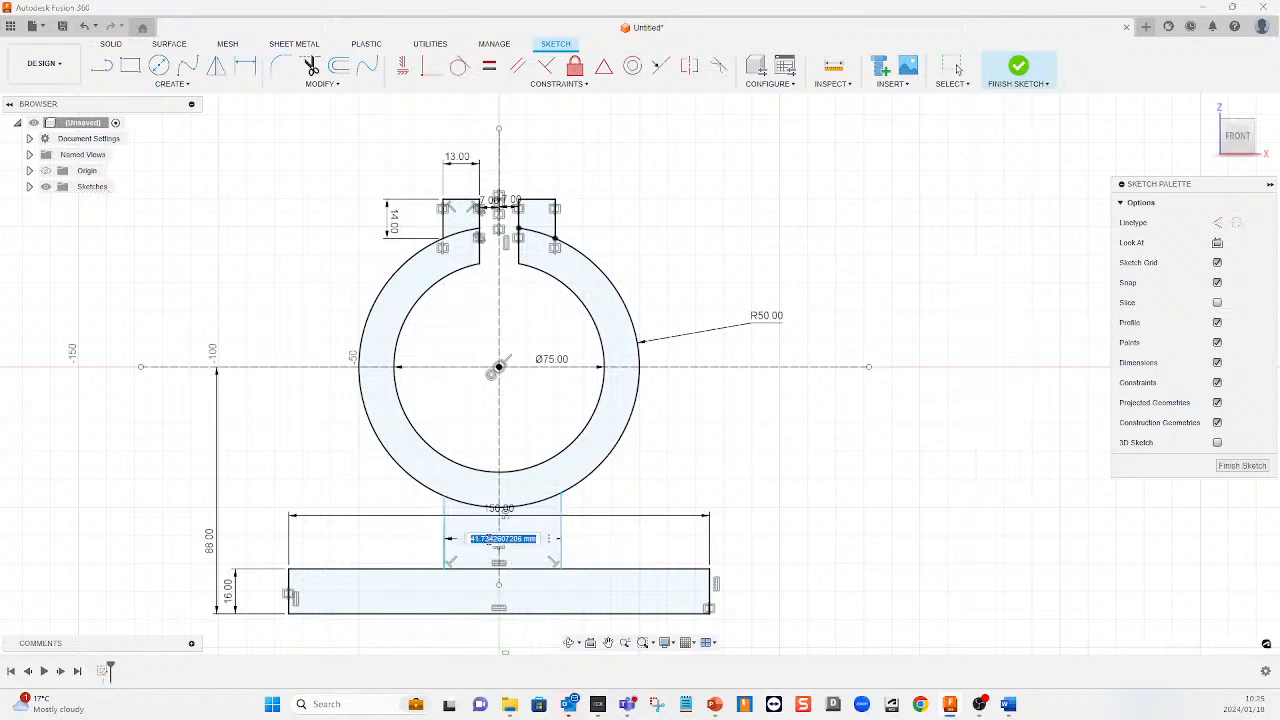
{"action": "type", "text": "48"}
{"action": "key", "text": "Return"}
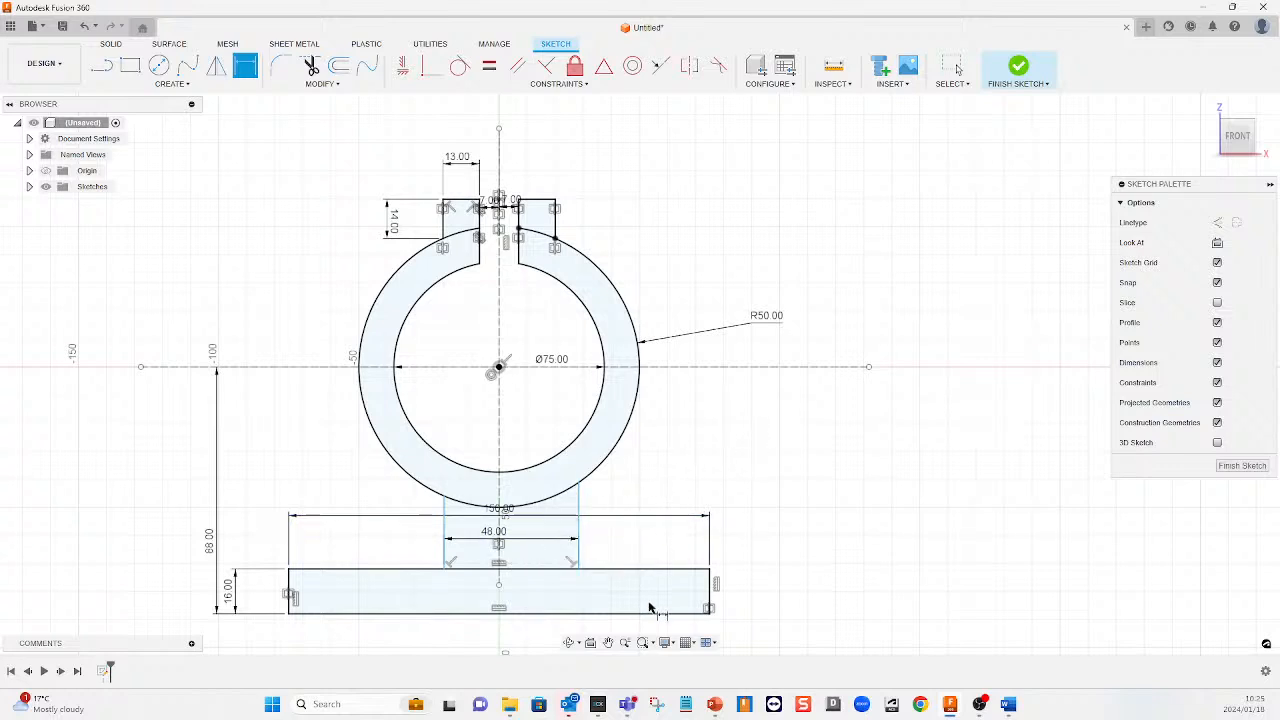
Apply a Symmetry constraint to the two neck lines about the vertical construction line and finish the sketch
{"action": "left_click", "coordinate": [690, 65]}
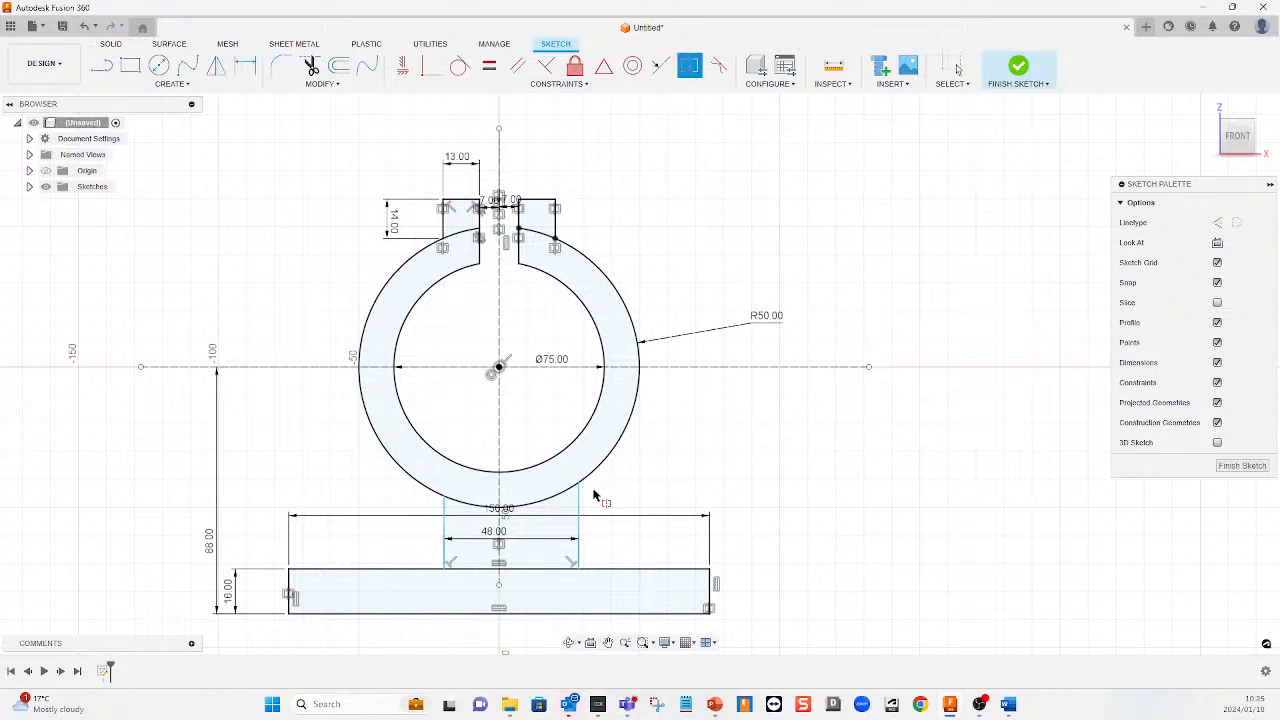
{"action": "left_click", "coordinate": [576, 517]}
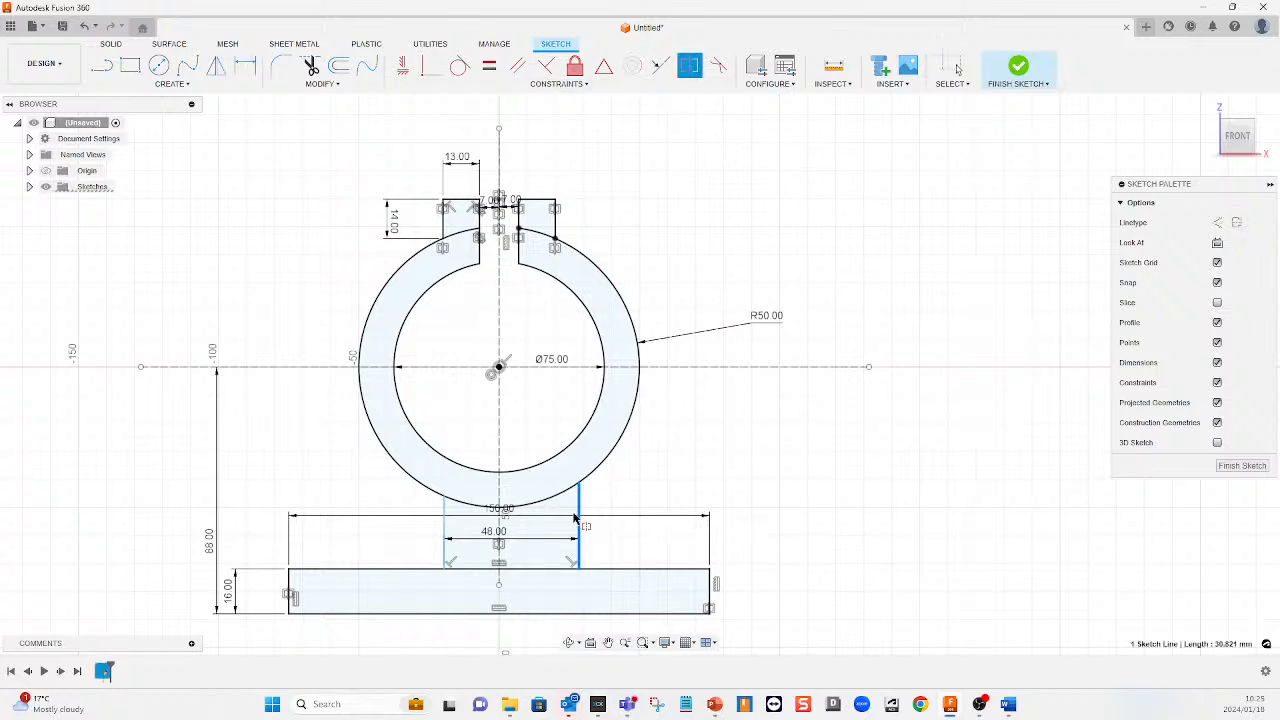
{"action": "left_click", "coordinate": [445, 530]}
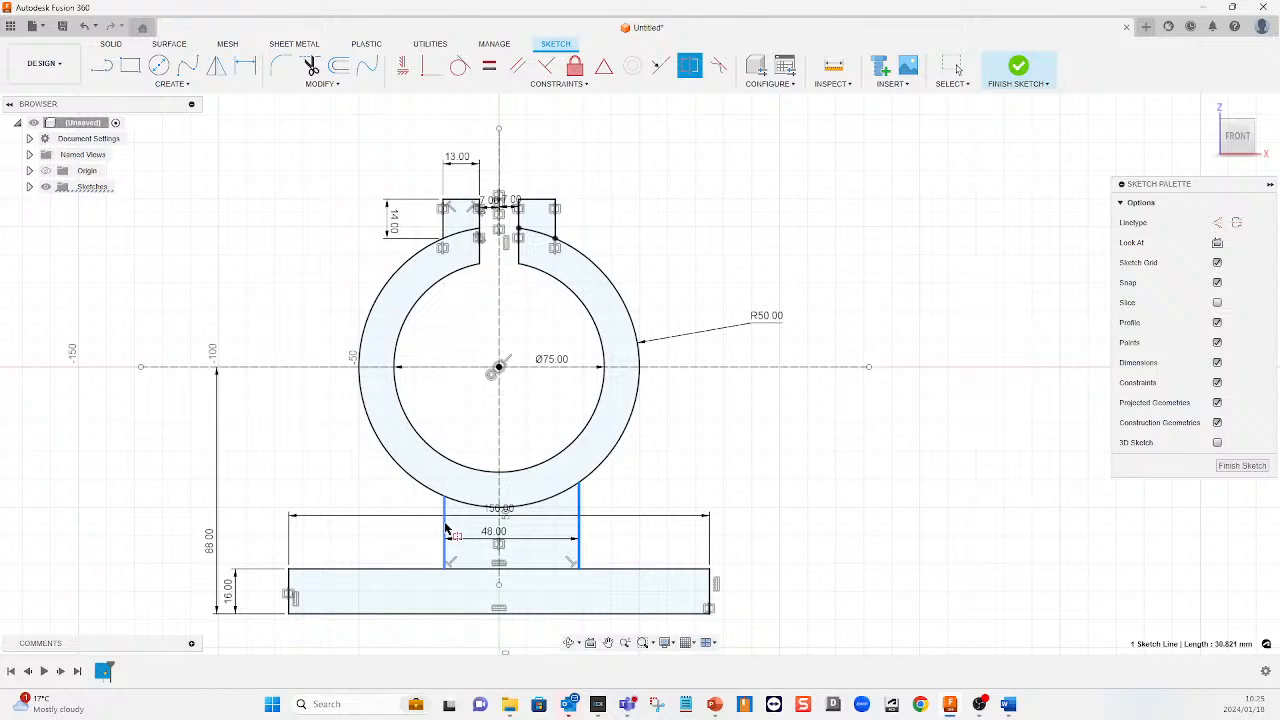
{"action": "left_click", "coordinate": [499, 459]}
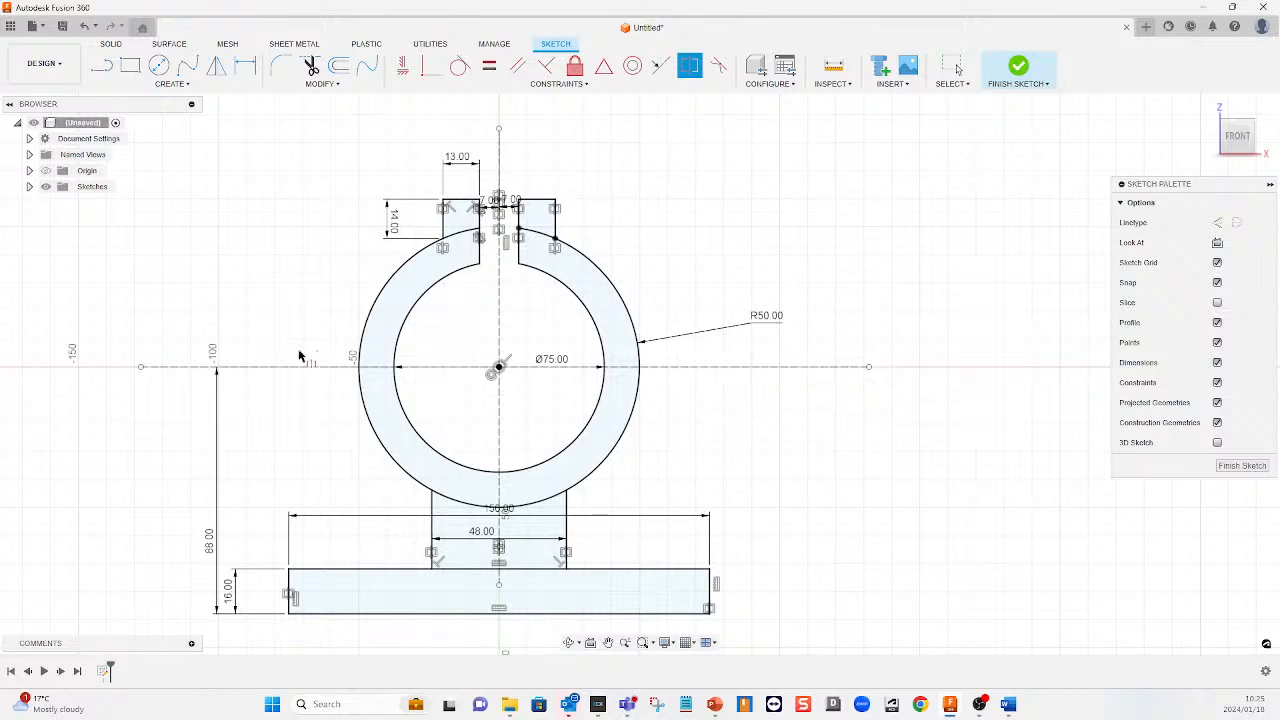
{"action": "left_click", "coordinate": [1018, 68]}
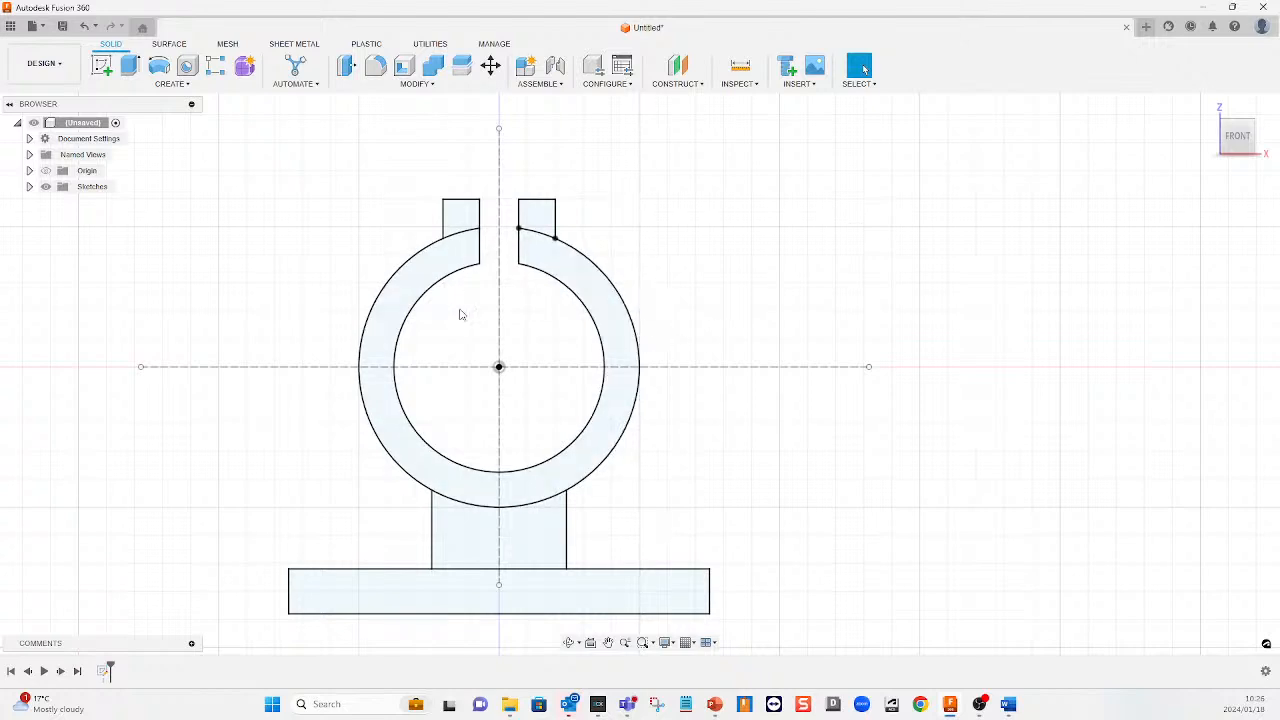
{"action": "scroll", "coordinate": [559, 432], "scroll_direction": "down", "scroll_amount": 1}
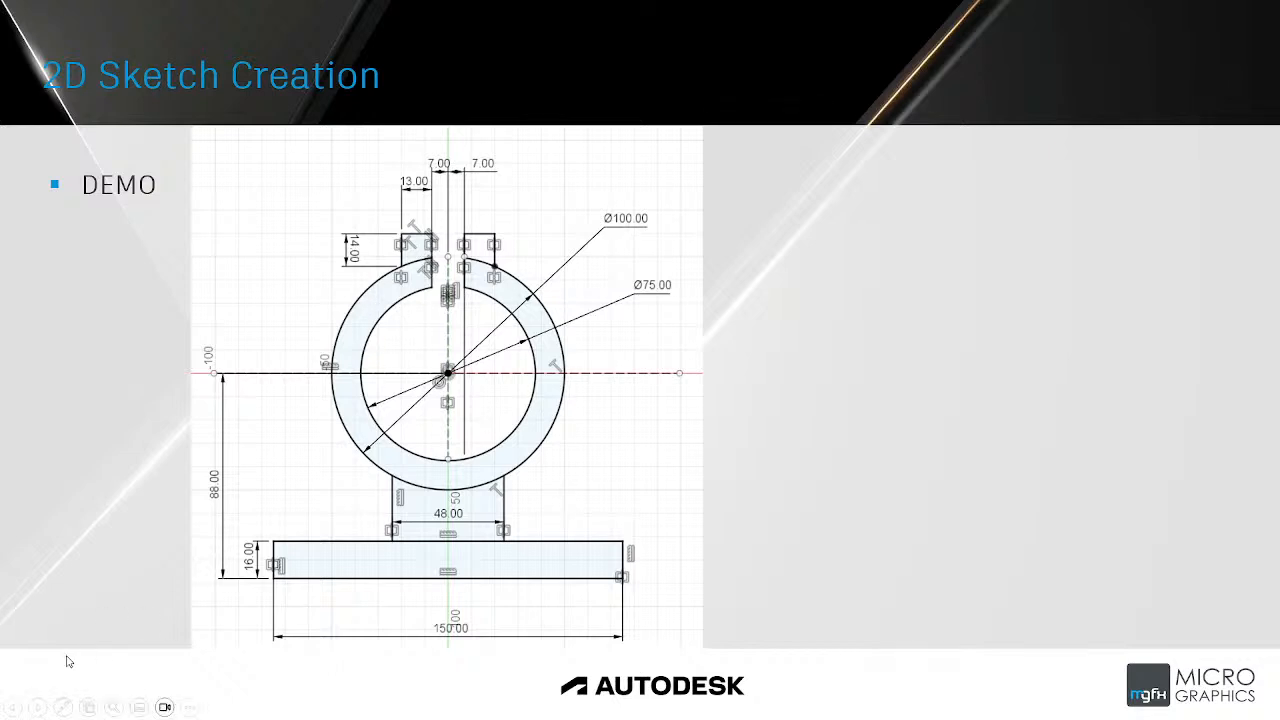
{"action": "key", "text": "Right"}
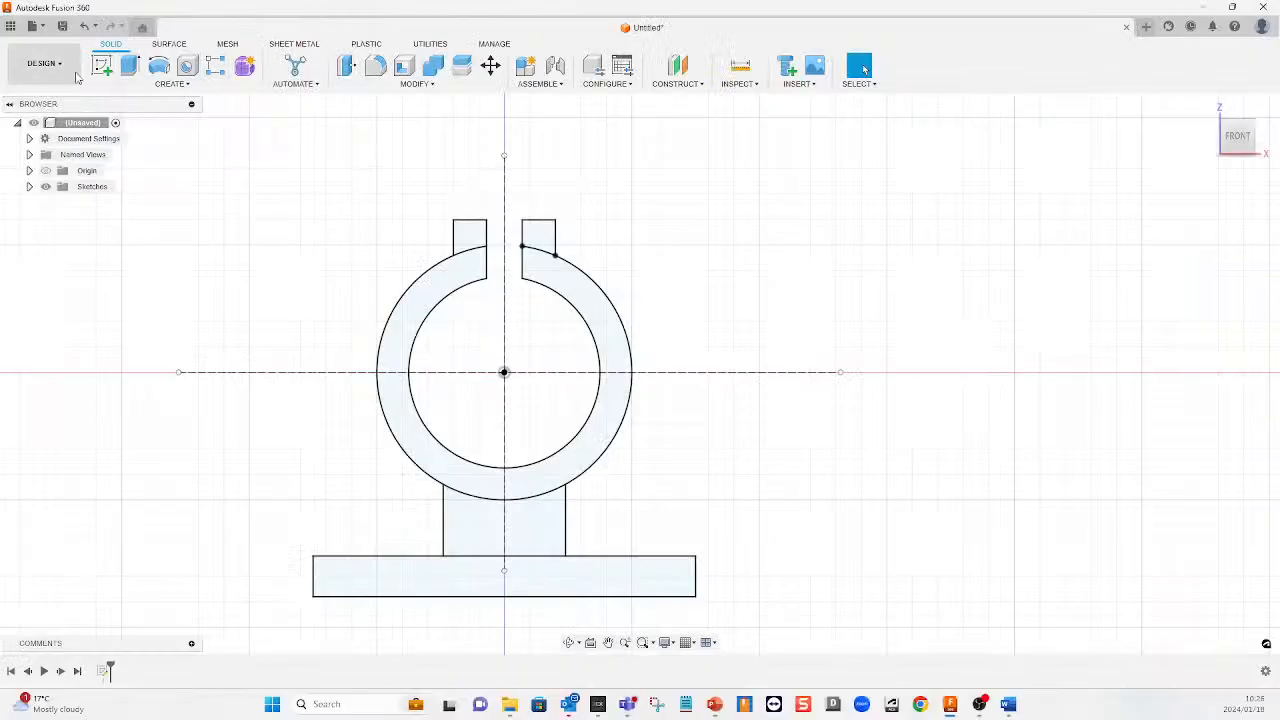
Start a new drawing from the design and save the design as Clamp Fusion 360 Webinar in Admin Project
{"action": "left_click", "coordinate": [62, 67]}
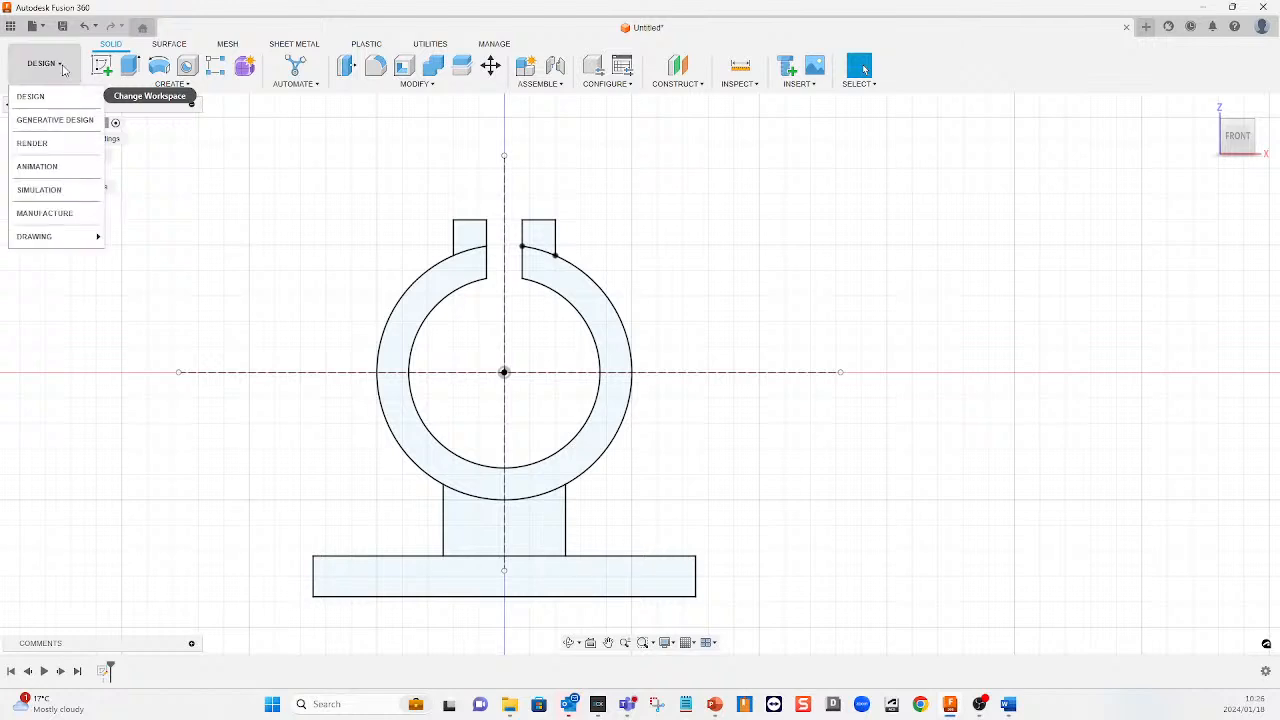
{"action": "mouse_move", "coordinate": [62, 240]}
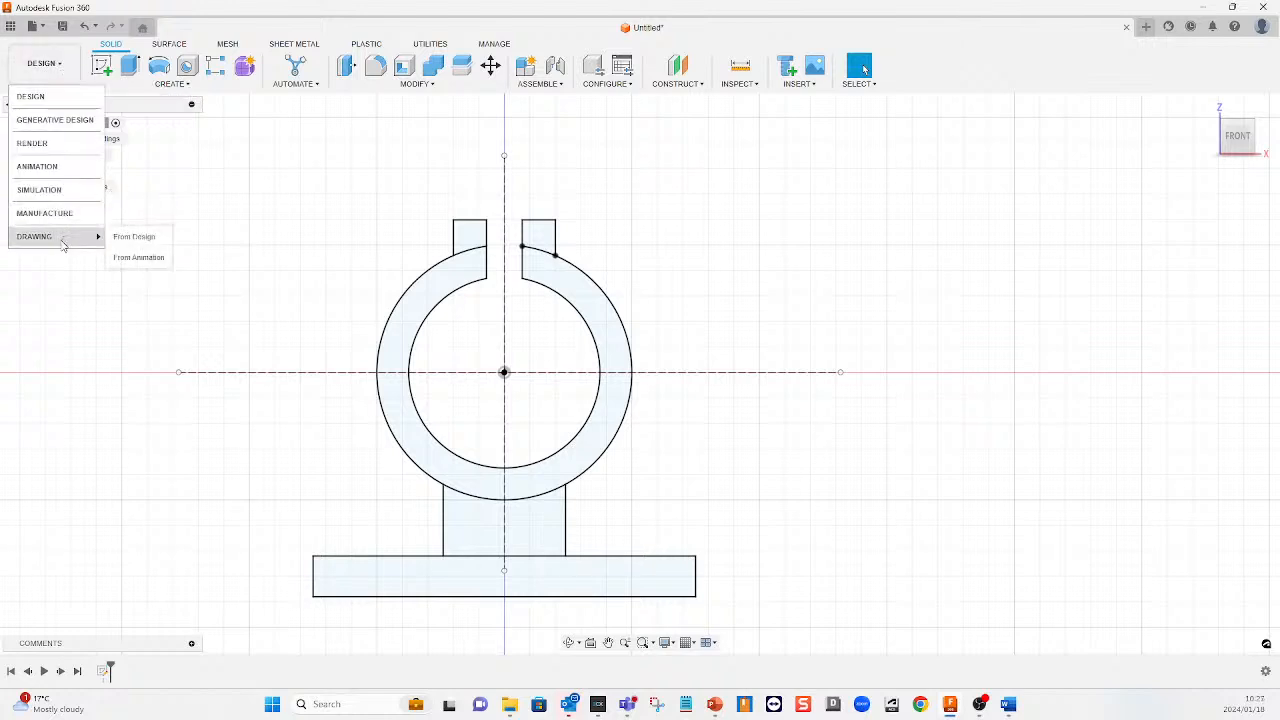
{"action": "left_click", "coordinate": [133, 240]}
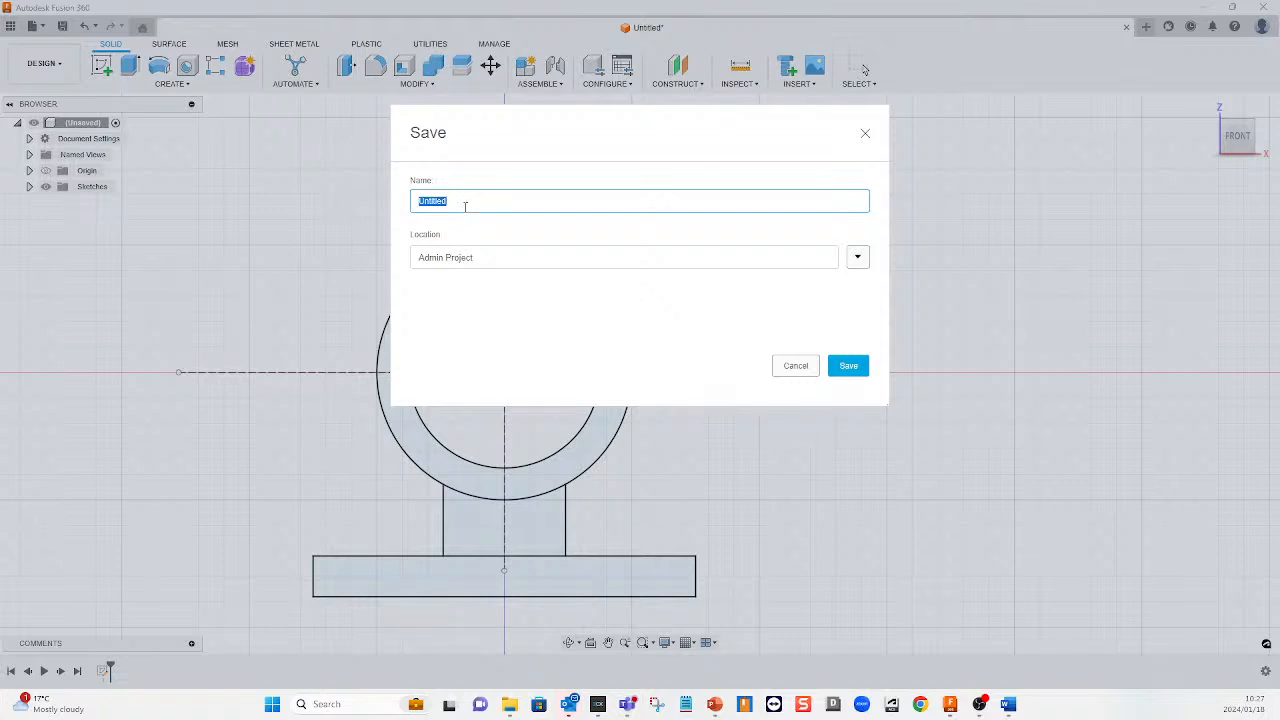
{"action": "type", "text": "Clamp Fusion 360 Webinar"}
{"action": "left_click", "coordinate": [849, 366]}
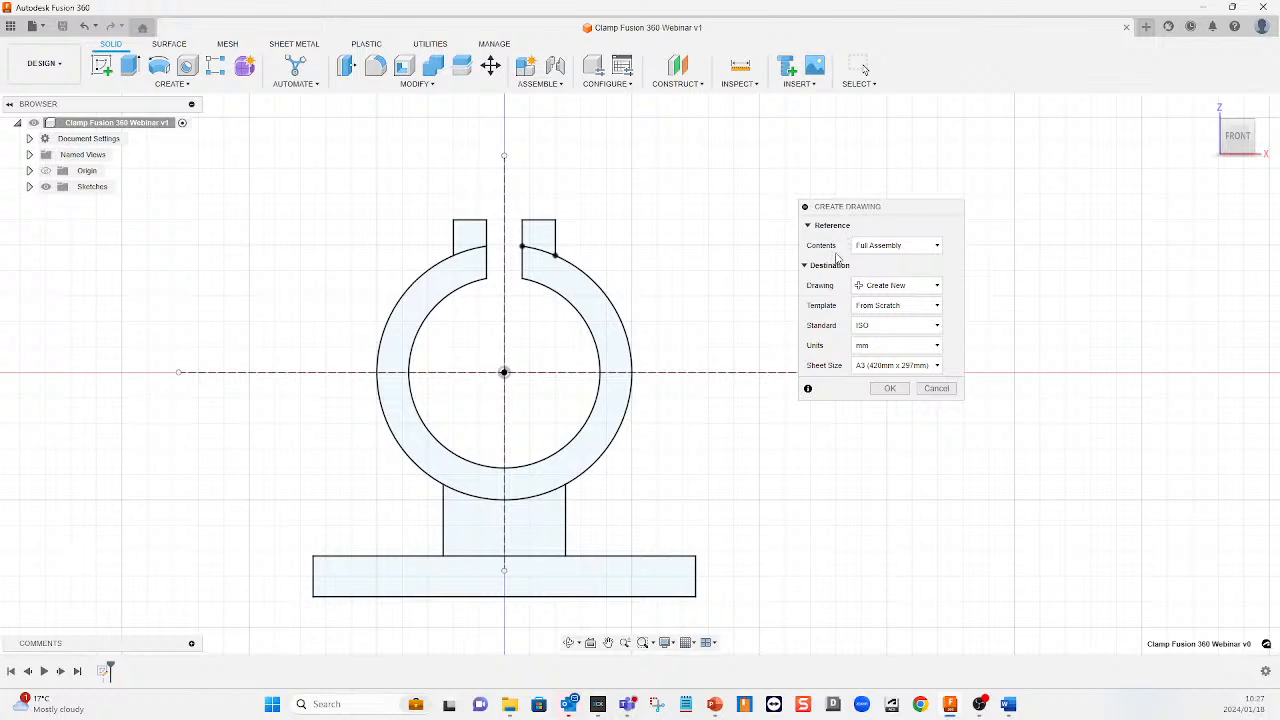
Examine the available contents, destination drawing, template, standard and sheet size options for the new drawing
{"action": "left_click", "coordinate": [938, 247]}
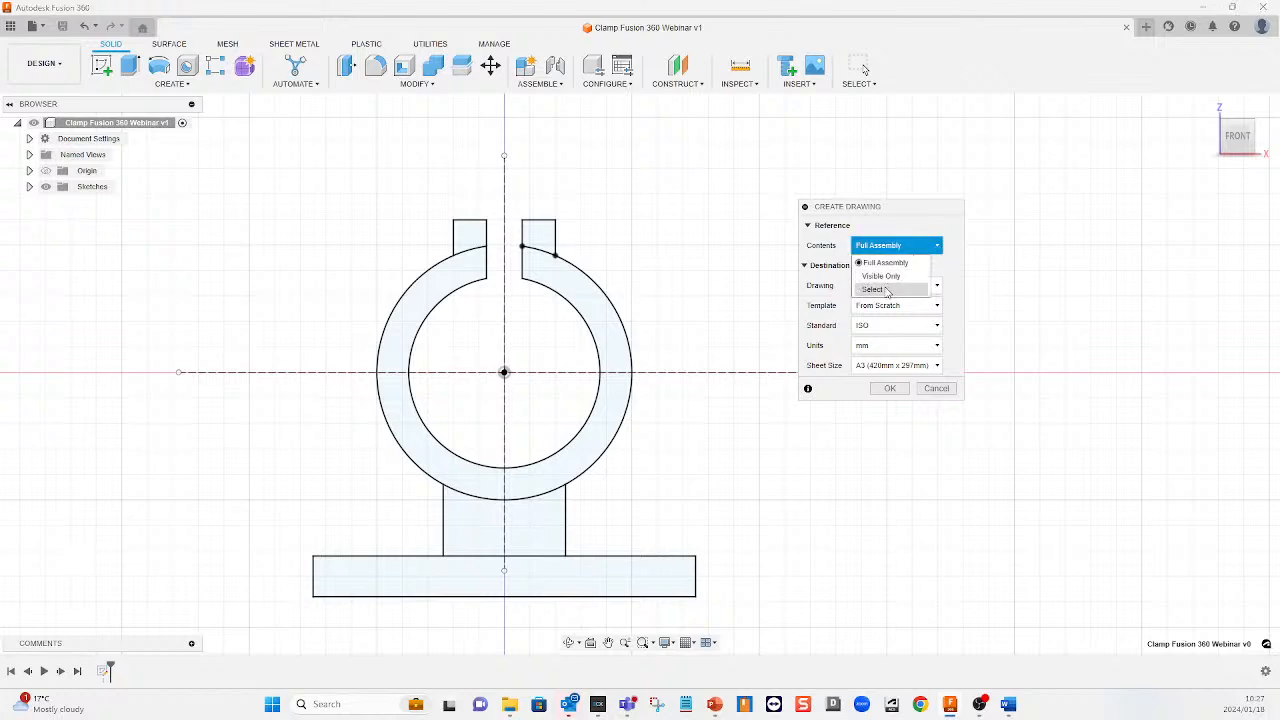
{"action": "left_click", "coordinate": [932, 223]}
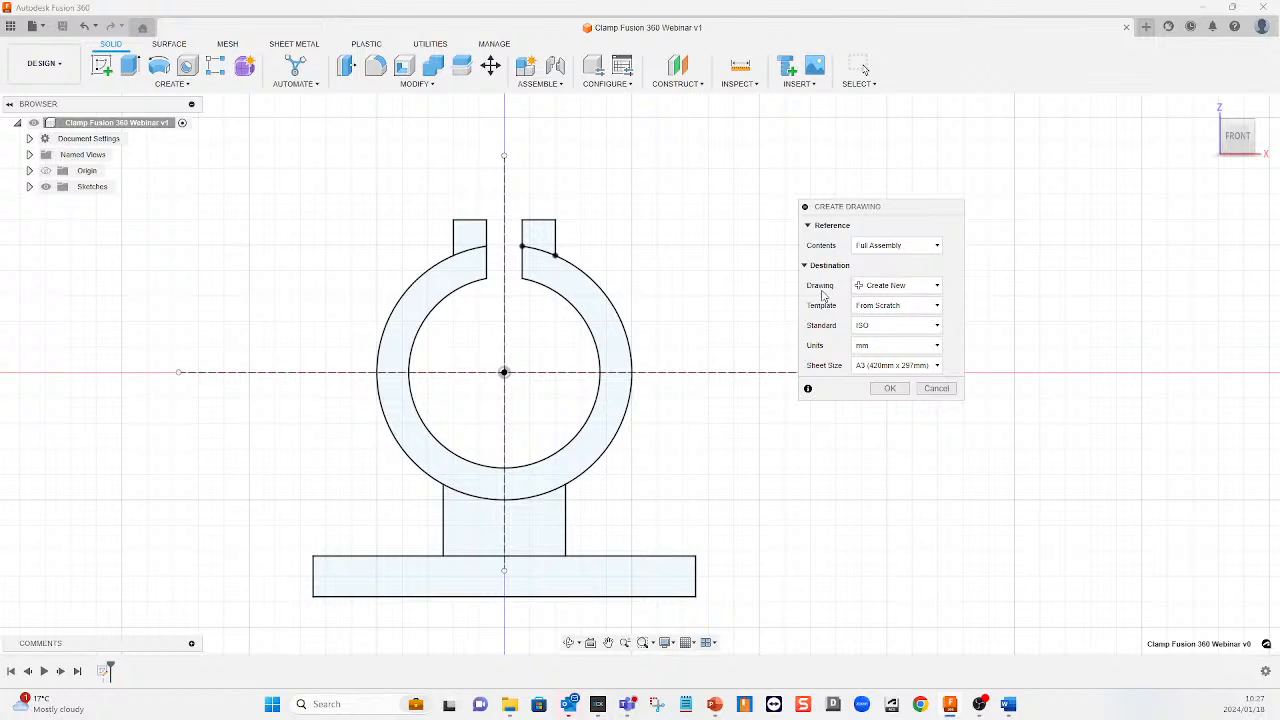
{"action": "left_click", "coordinate": [935, 287]}
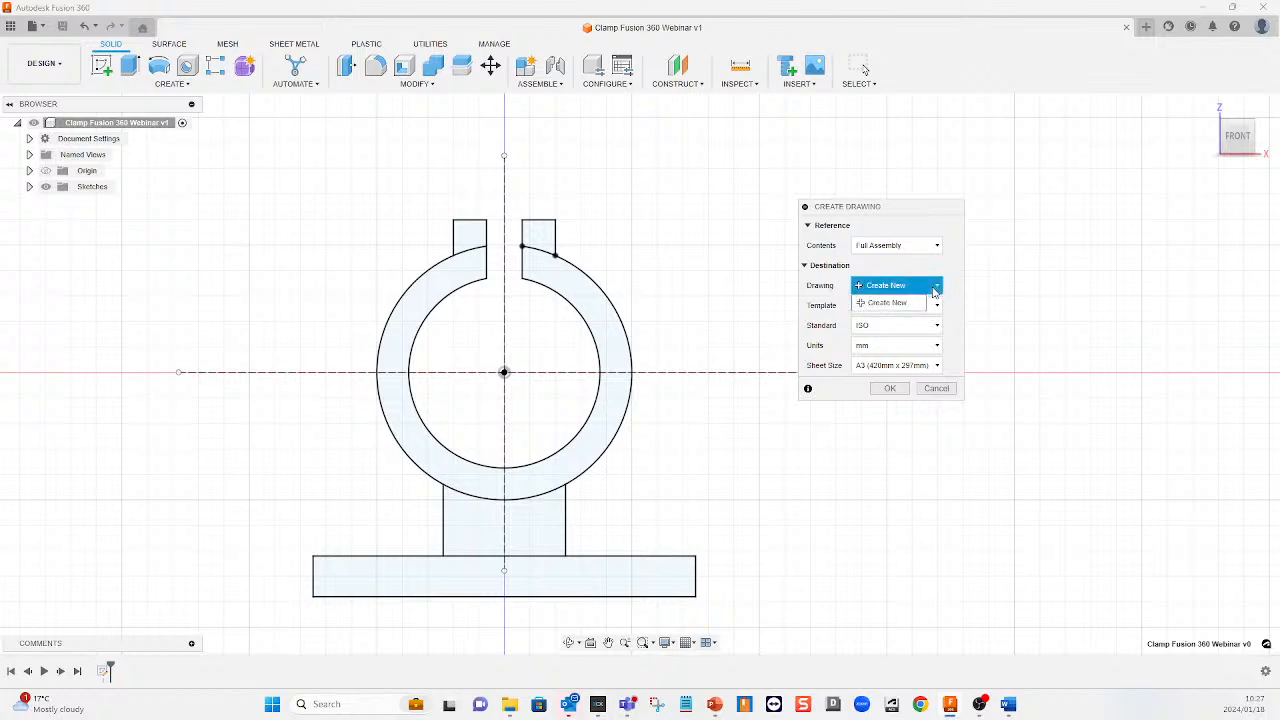
{"action": "left_click", "coordinate": [936, 288]}
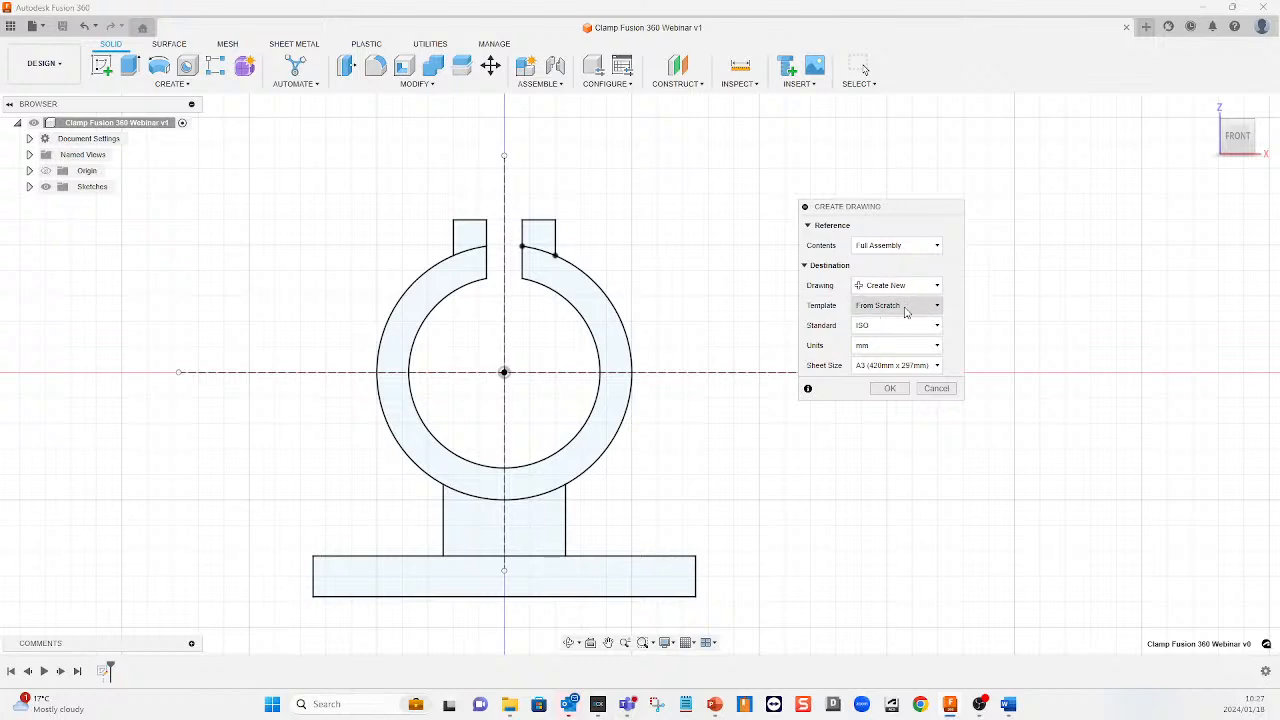
{"action": "left_click", "coordinate": [937, 306]}
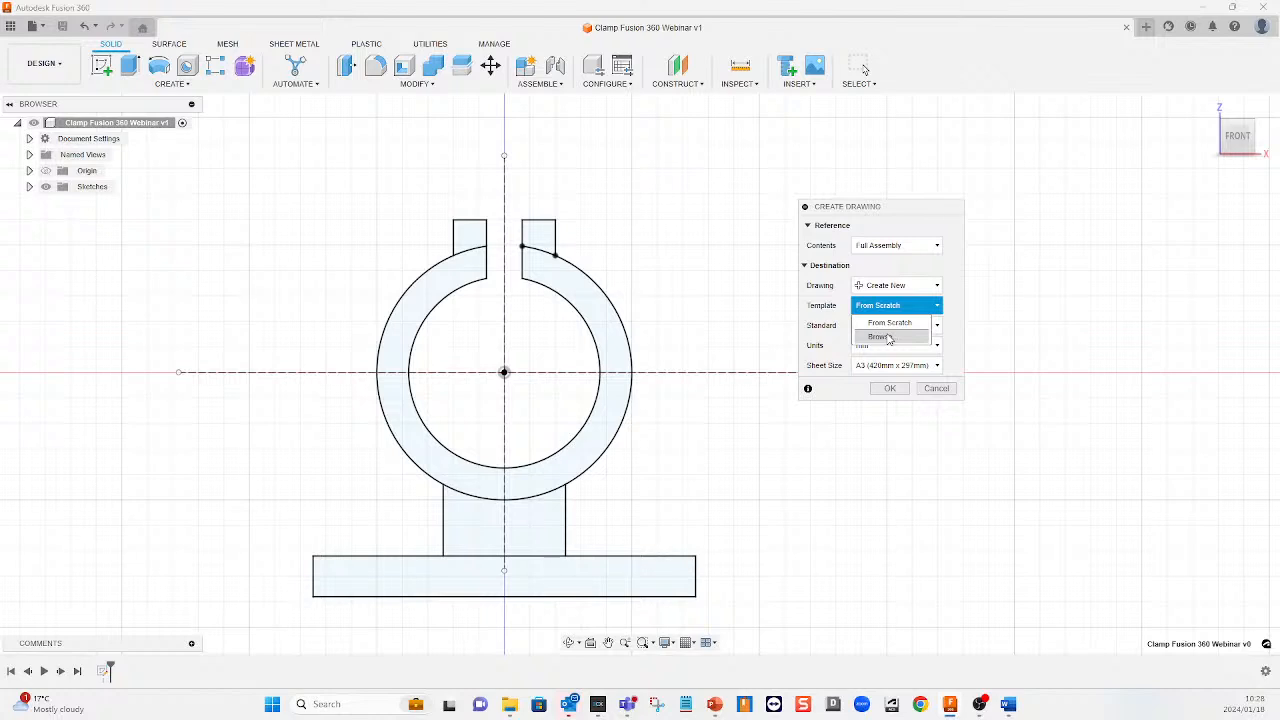
{"action": "left_click", "coordinate": [958, 304]}
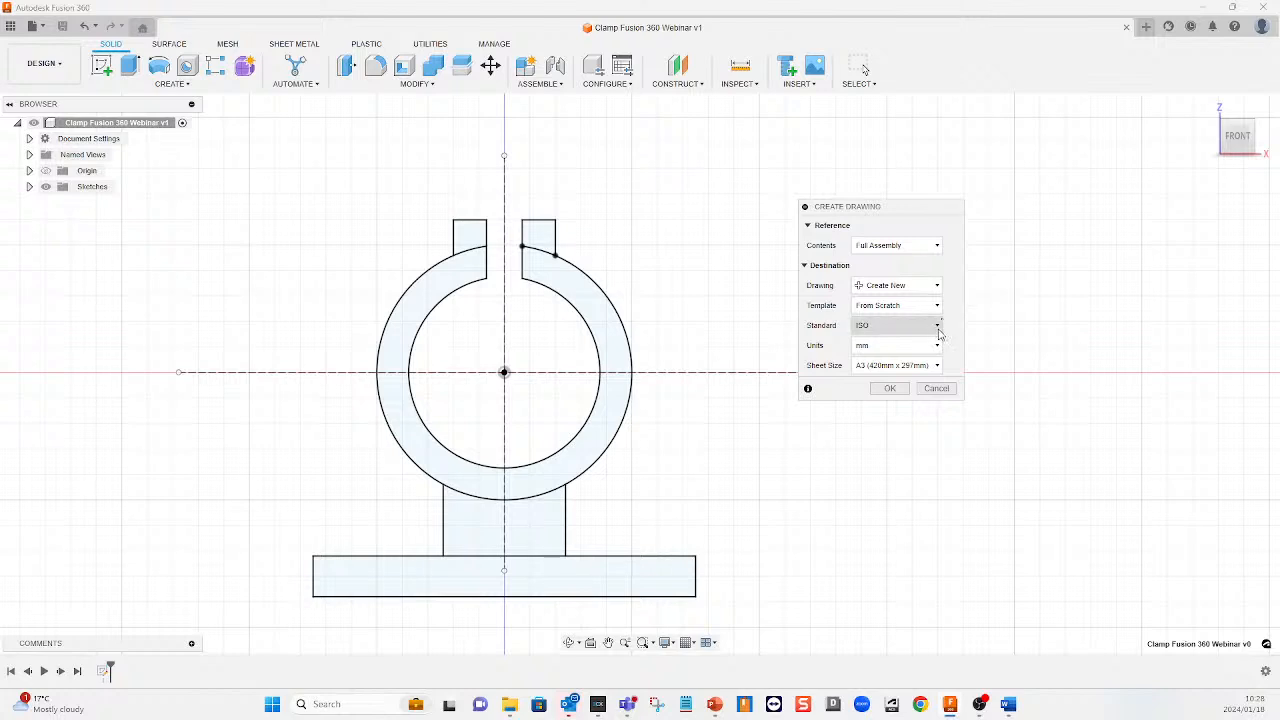
{"action": "left_click", "coordinate": [938, 327]}
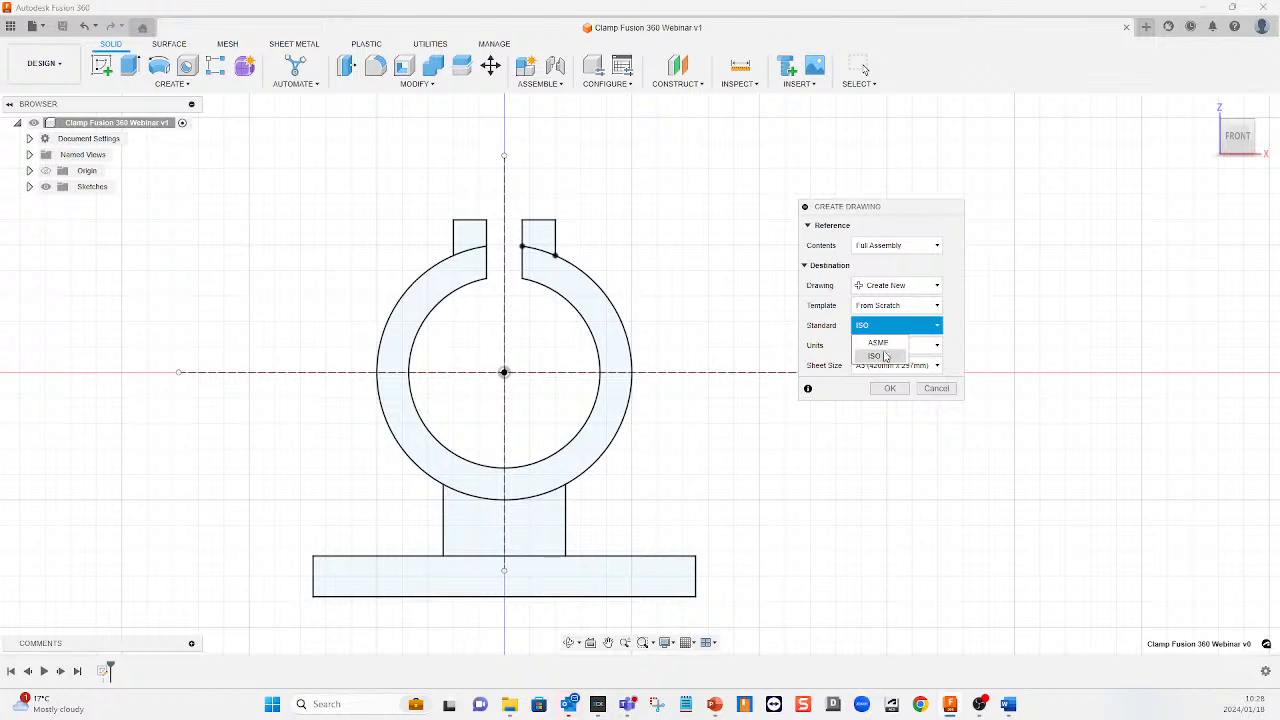
{"action": "left_click", "coordinate": [954, 311]}
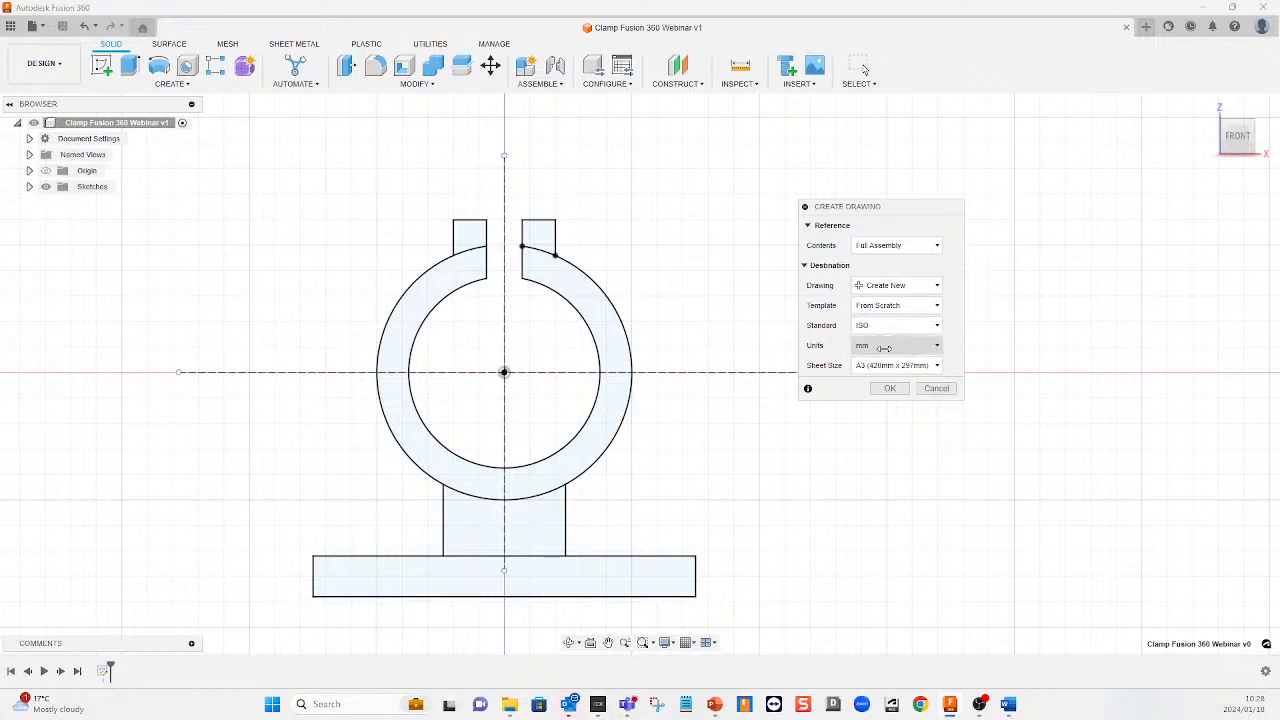
{"action": "left_click", "coordinate": [937, 366]}
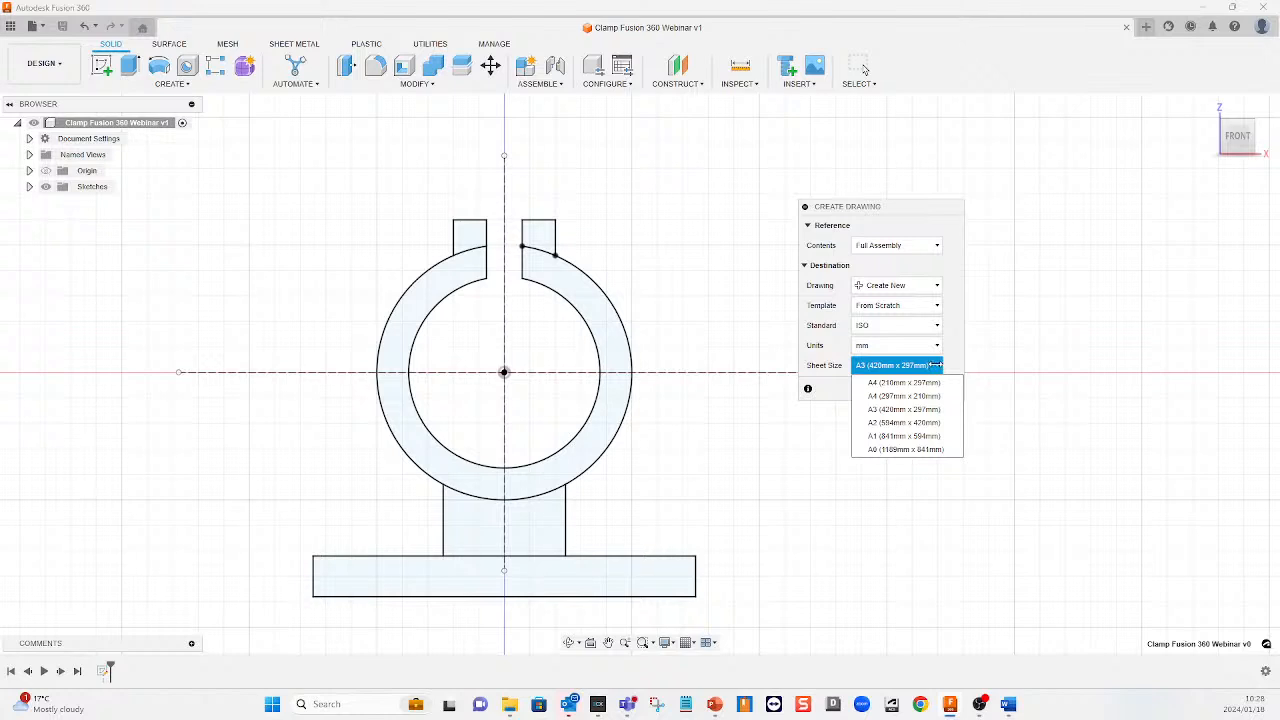
{"action": "left_click", "coordinate": [954, 339]}
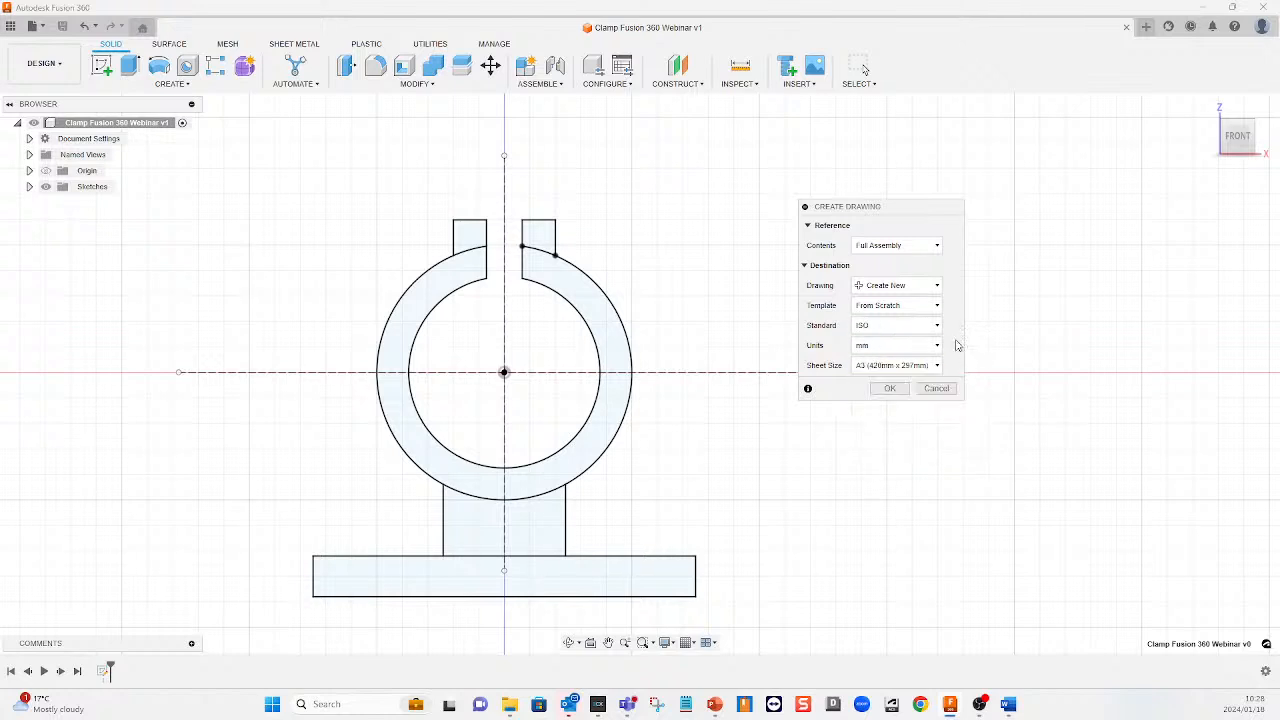
Create the A3 ISO drawing and place a Front base view at 1:1 scale near the middle of the sheet, above the title block
{"action": "left_click", "coordinate": [887, 389]}
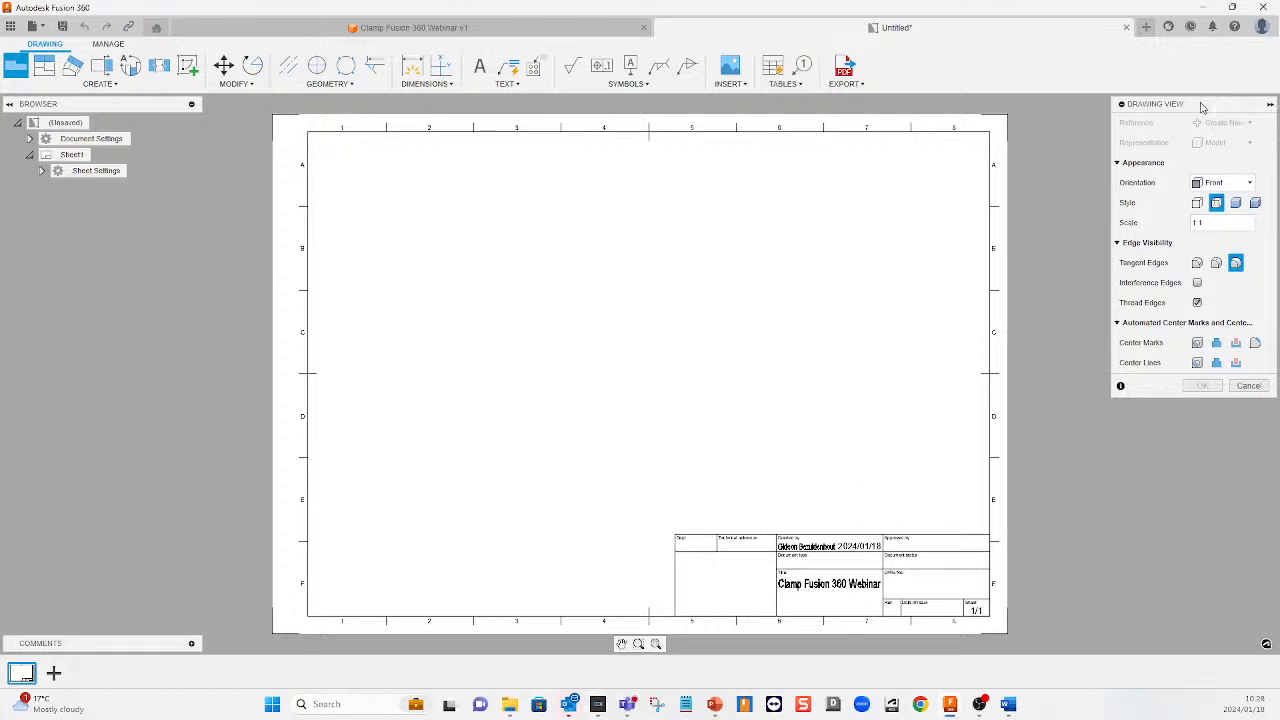
{"action": "left_click_drag", "start_coordinate": [1203, 107], "coordinate": [1141, 129]}
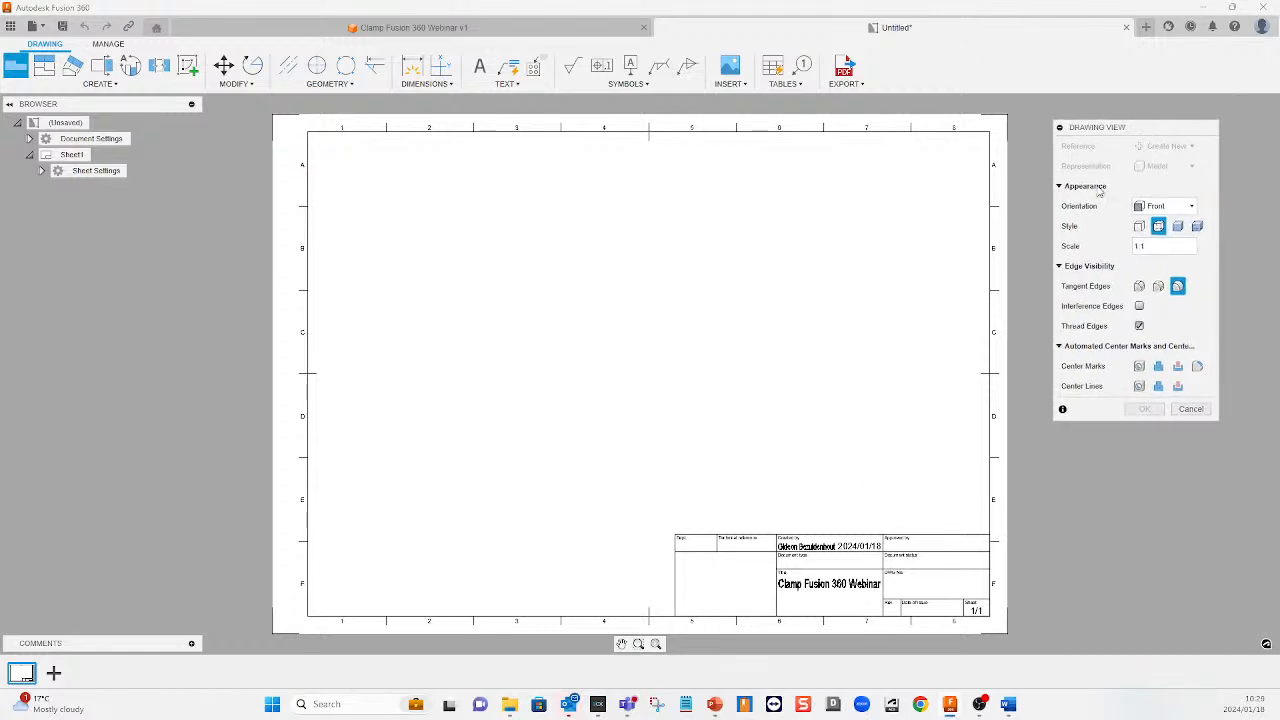
{"action": "left_click", "coordinate": [1186, 206]}
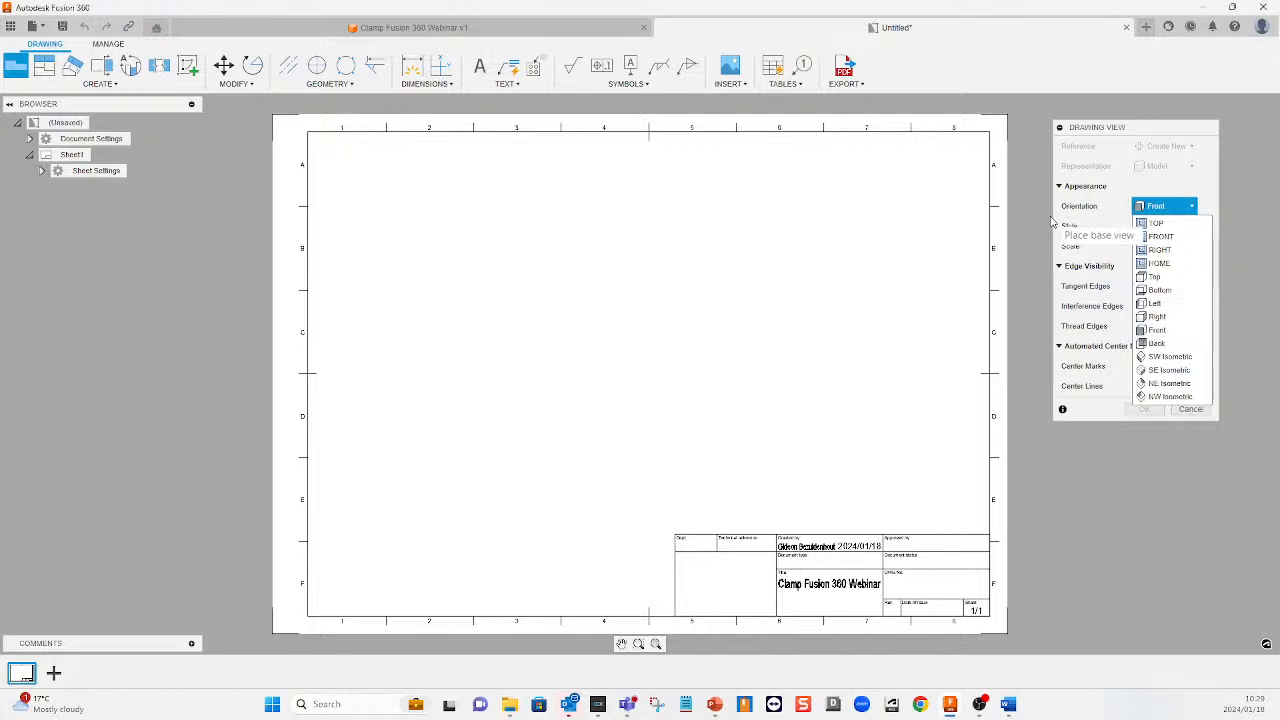
{"action": "left_click", "coordinate": [1160, 206]}
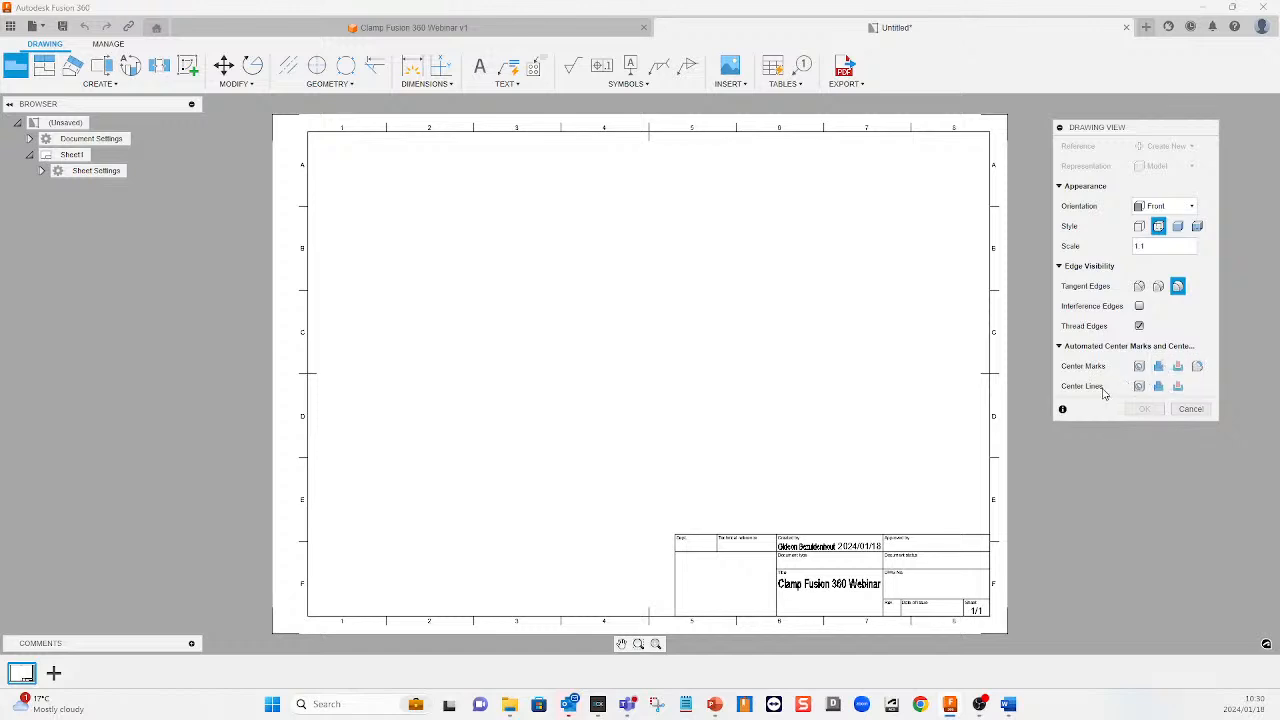
{"action": "left_click", "coordinate": [634, 336]}
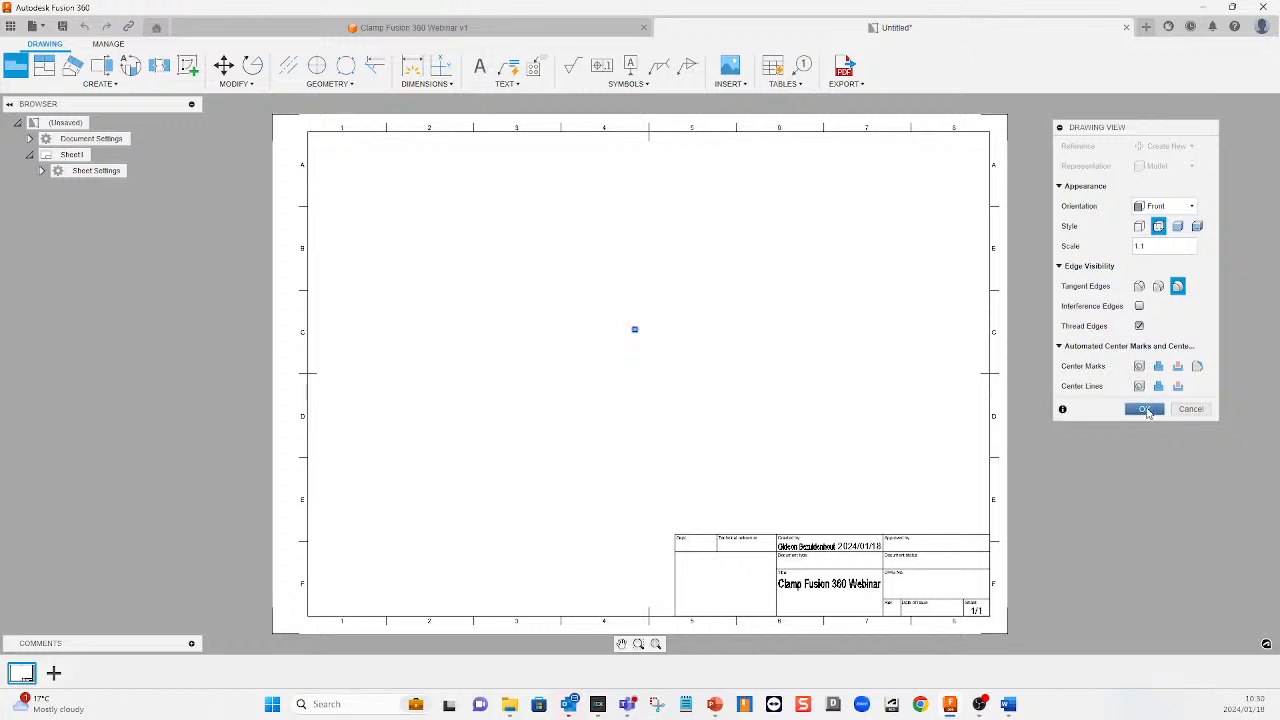
{"action": "left_click", "coordinate": [1141, 414]}
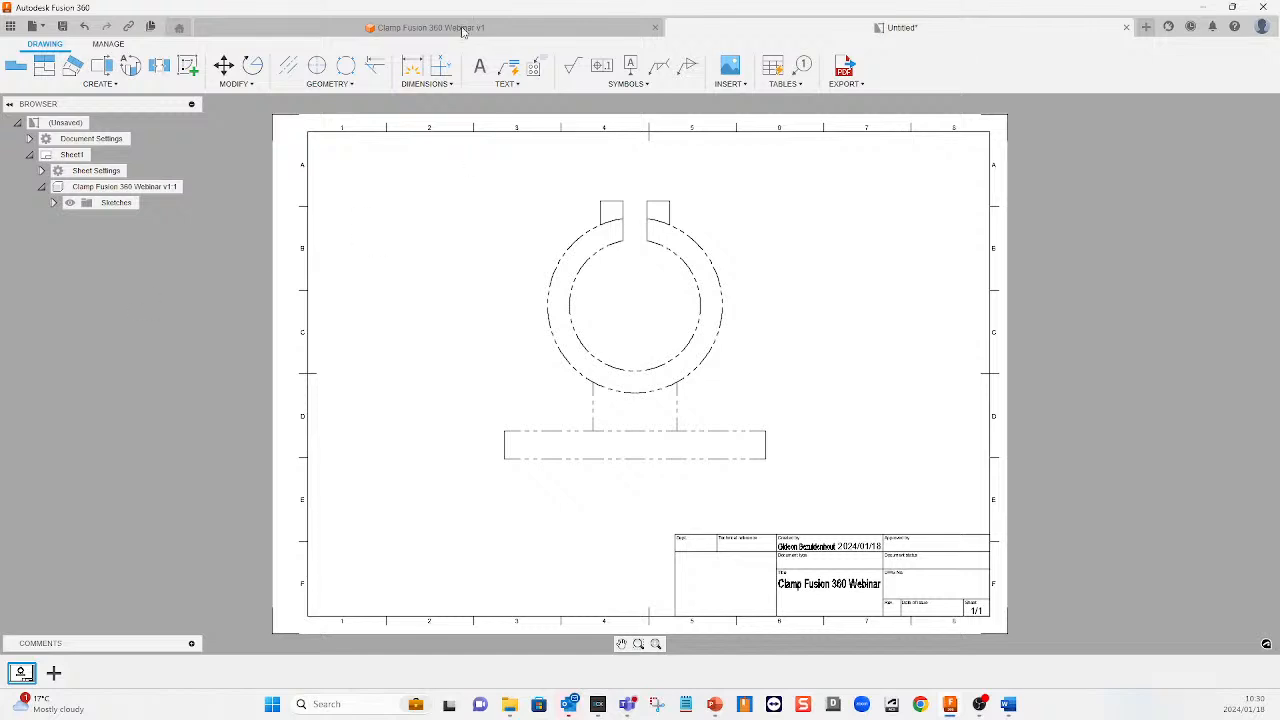
Set the line type of model sketches to Continuous in the drawing's document settings
{"action": "left_click", "coordinate": [30, 139]}
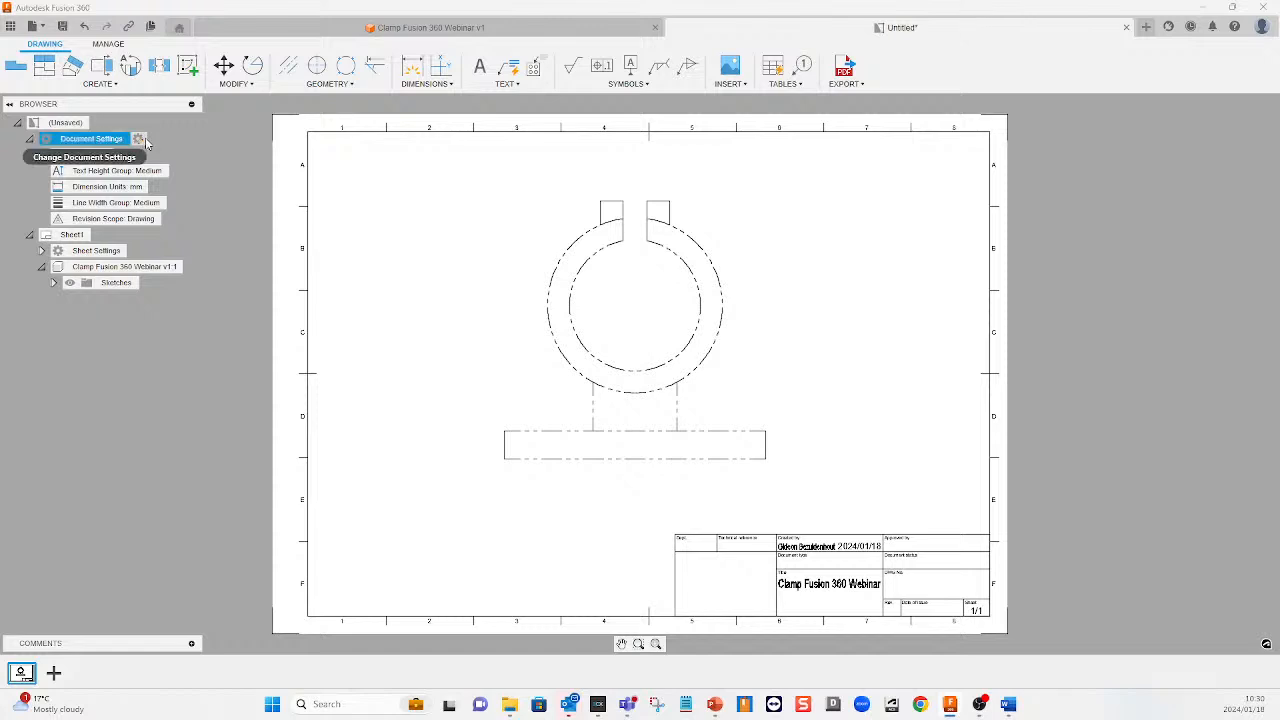
{"action": "left_click", "coordinate": [141, 140]}
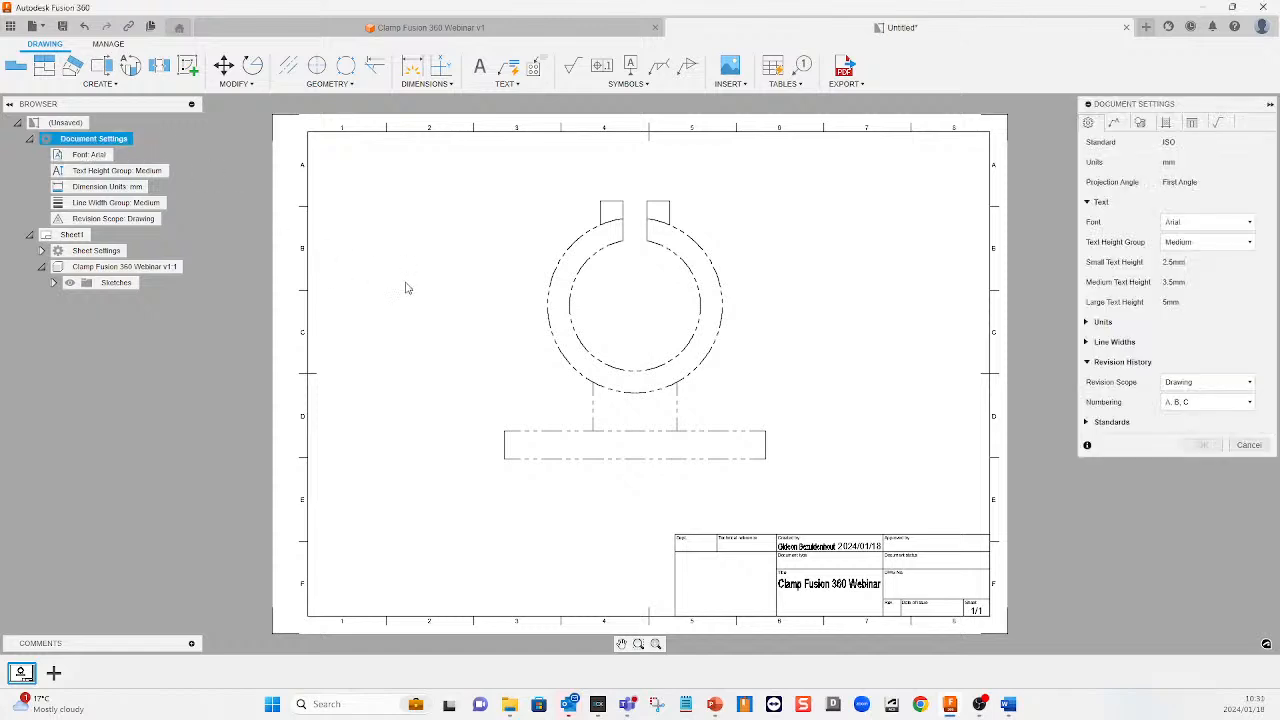
{"action": "left_click_drag", "start_coordinate": [1194, 106], "coordinate": [926, 130]}
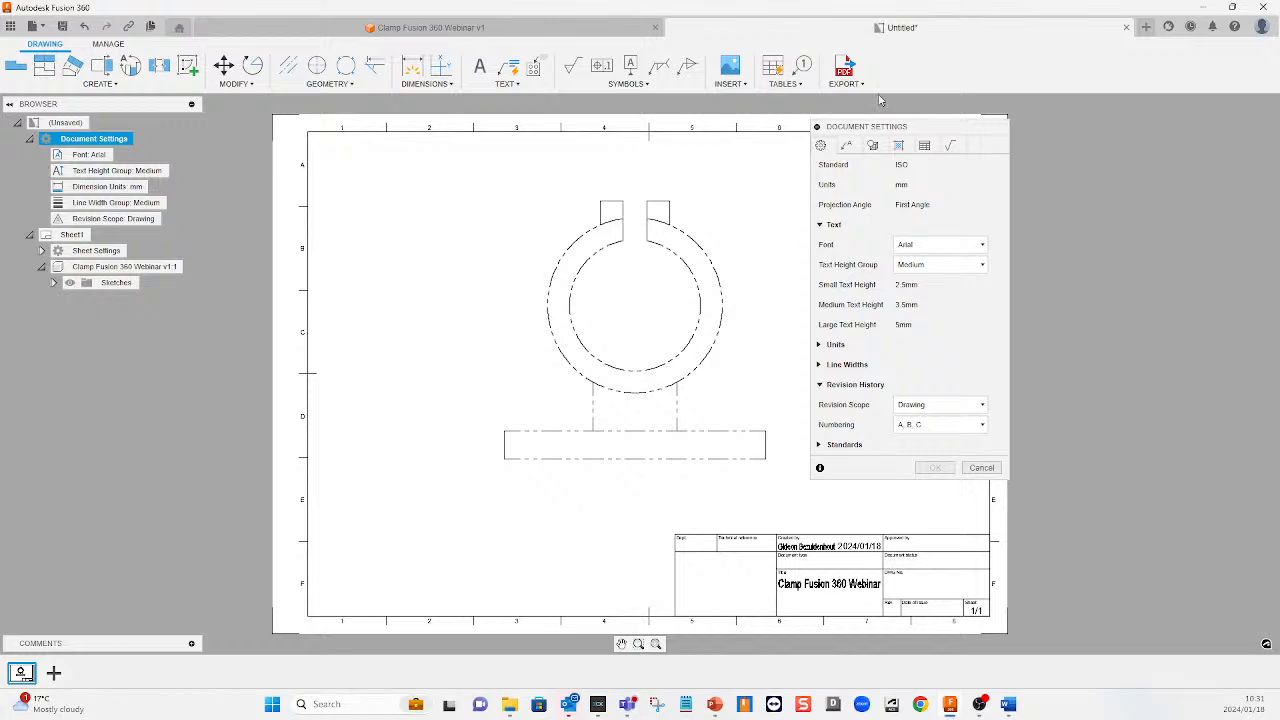
{"action": "left_click", "coordinate": [846, 149]}
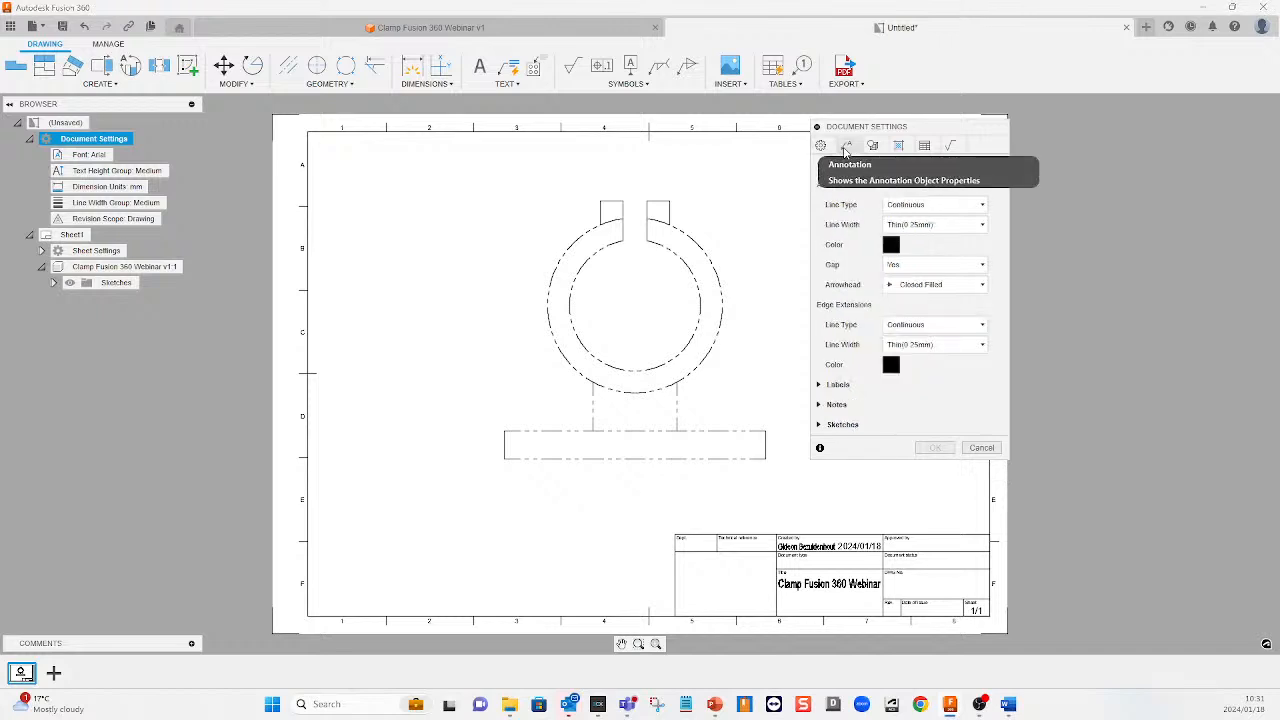
{"action": "left_click", "coordinate": [820, 425]}
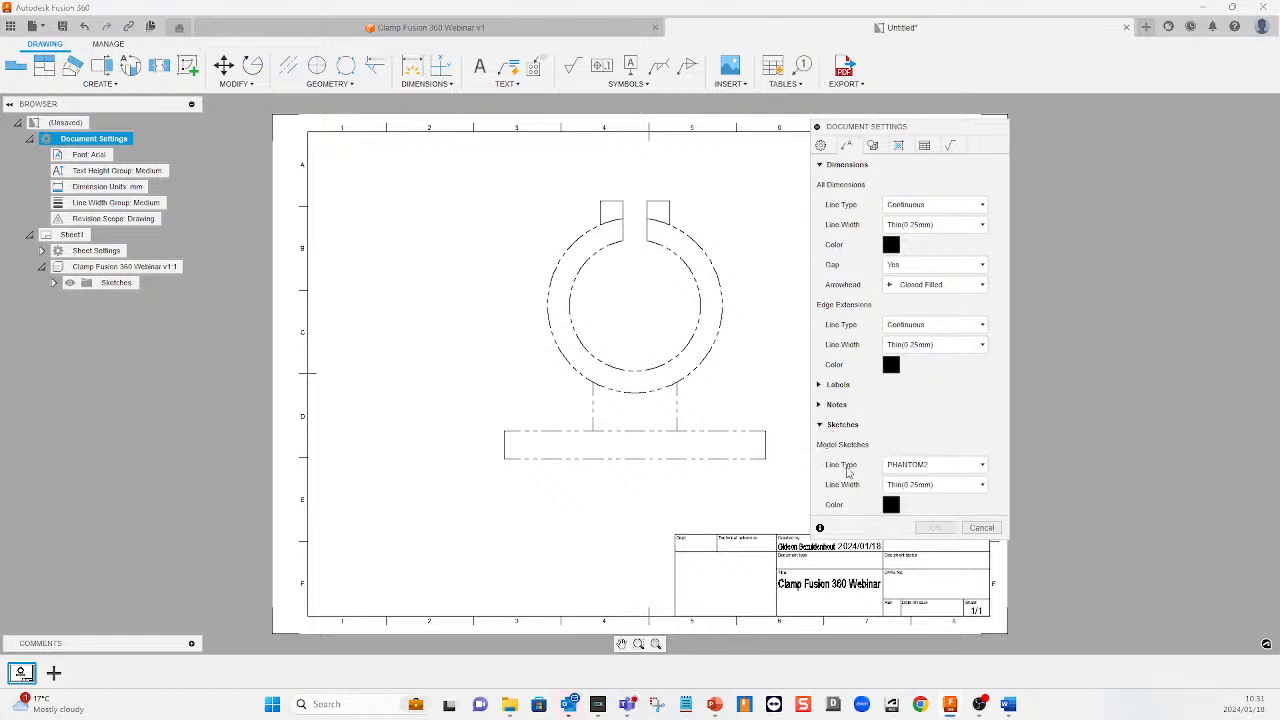
{"action": "left_click", "coordinate": [981, 464]}
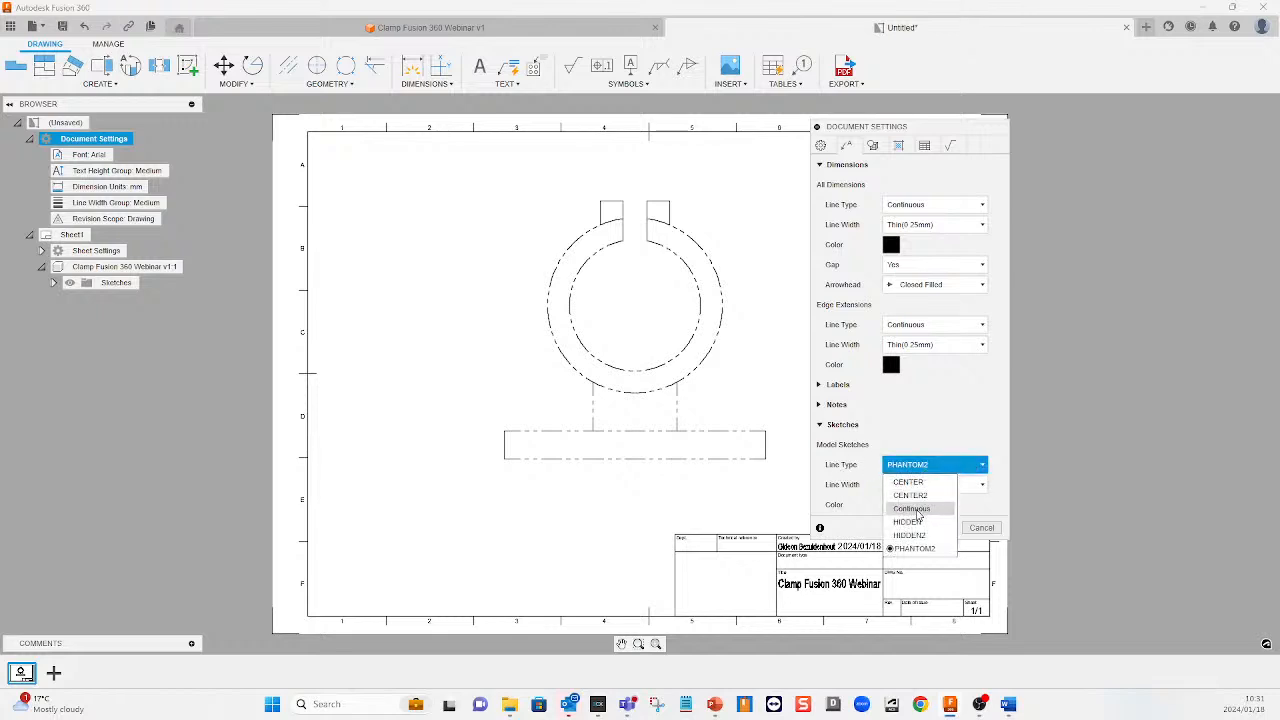
{"action": "left_click", "coordinate": [918, 510]}
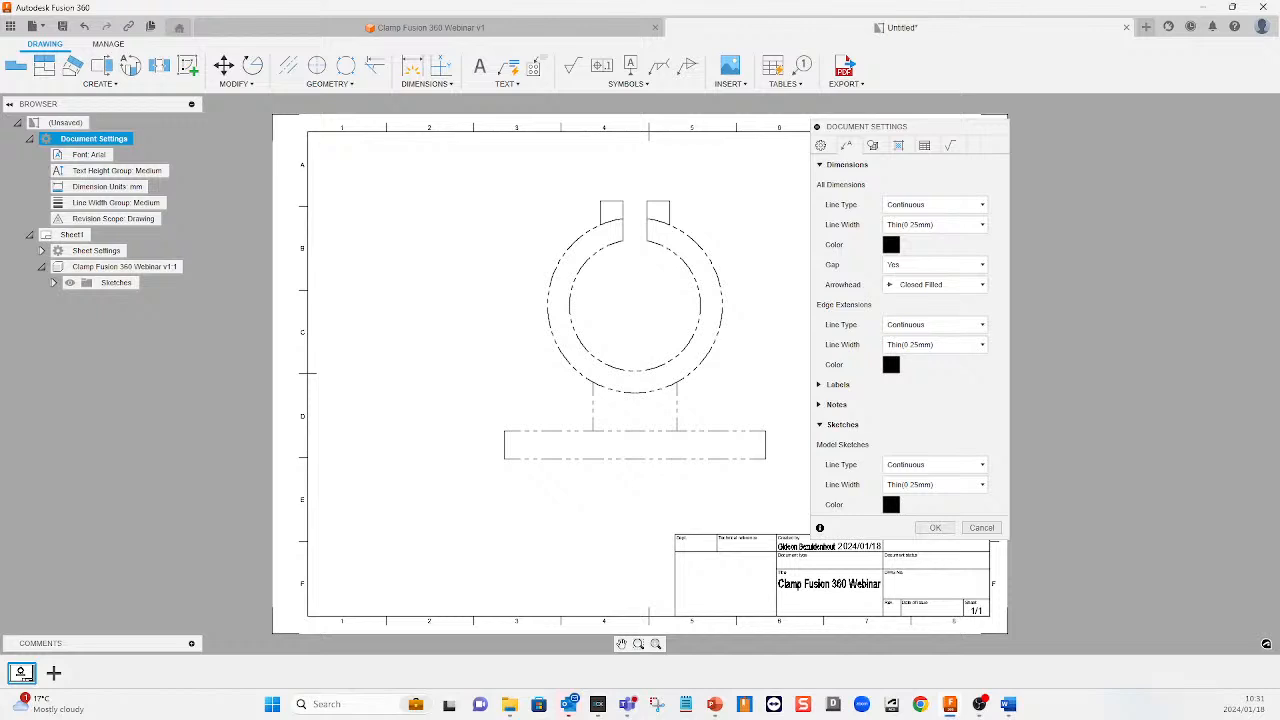
{"action": "left_click", "coordinate": [934, 528]}
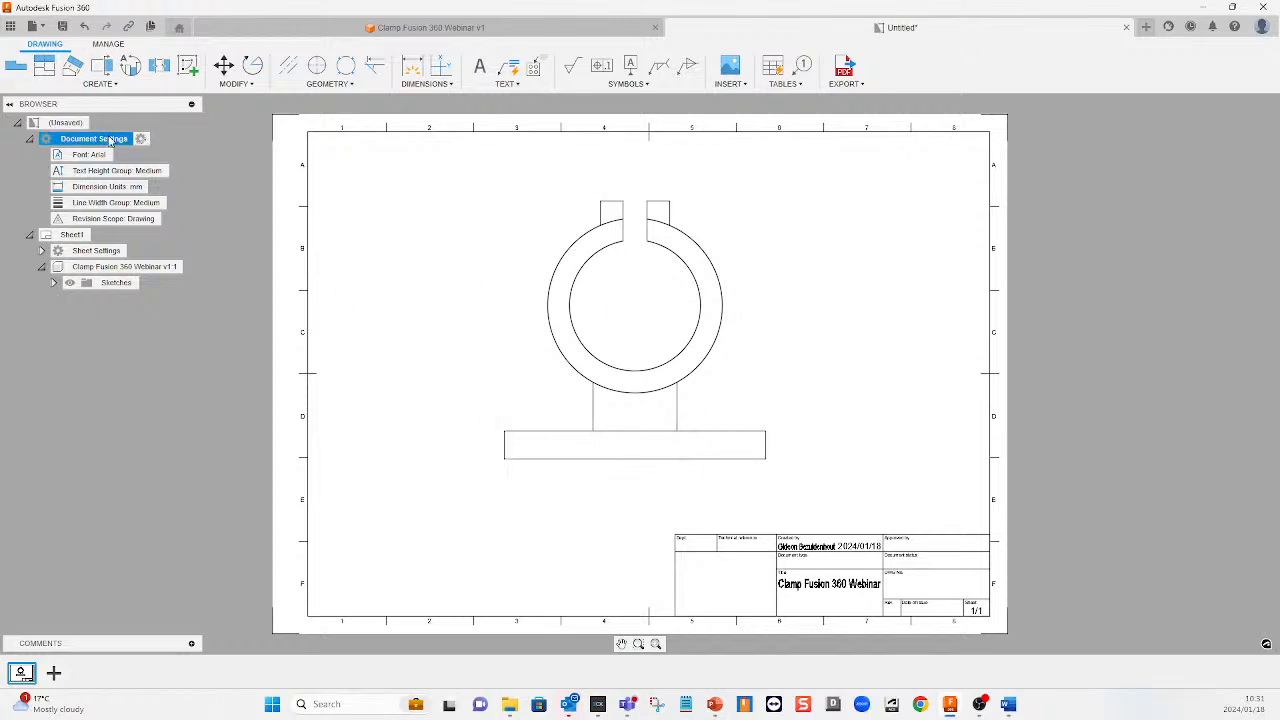
Examine the dimension annotation properties and the available arrowhead styles in the document settings
{"action": "mouse_move", "coordinate": [146, 143]}
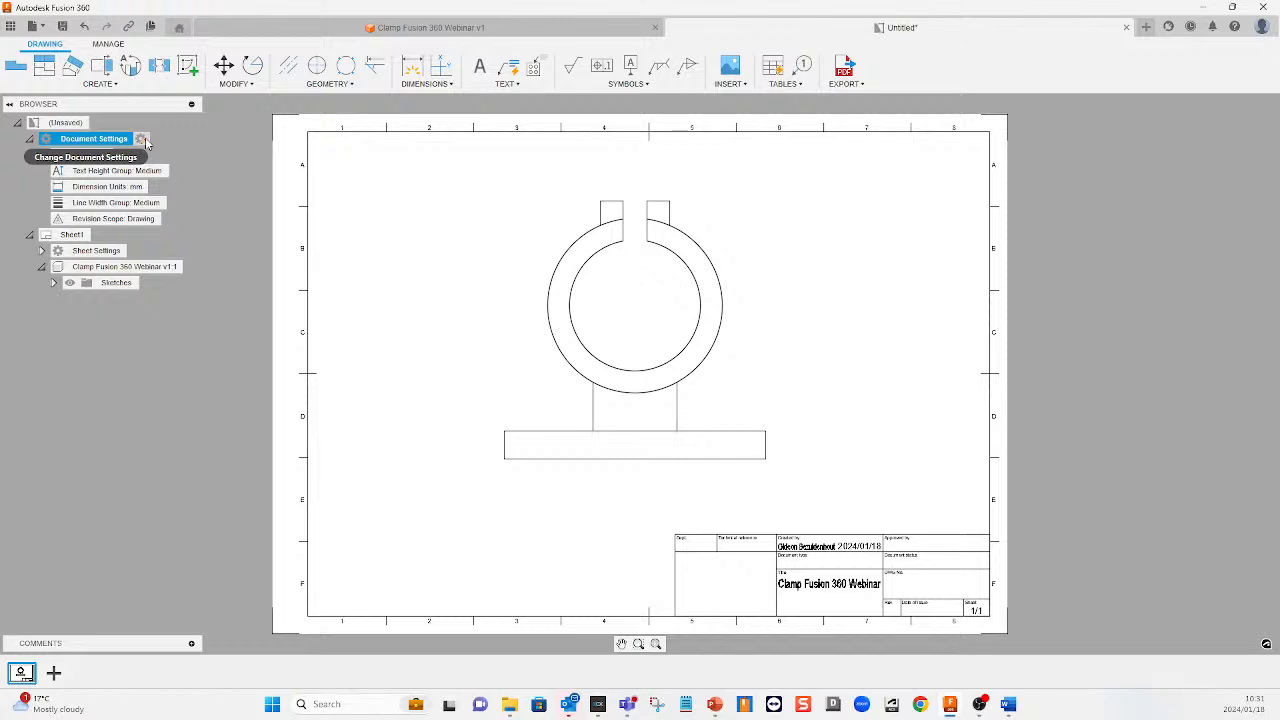
{"action": "left_click", "coordinate": [143, 140]}
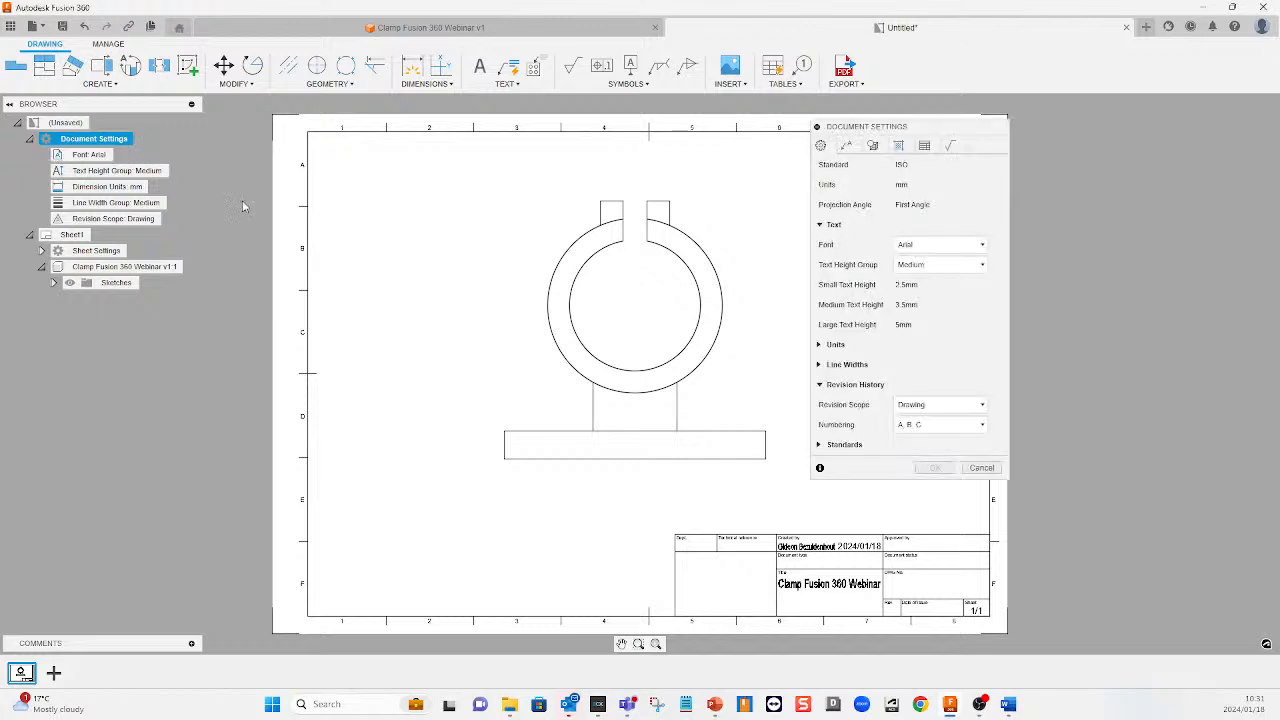
{"action": "mouse_move", "coordinate": [939, 121]}
{"action": "left_mouse_down"}
{"action": "mouse_move", "coordinate": [866, 126]}
{"action": "mouse_move", "coordinate": [957, 128]}
{"action": "left_mouse_up"}
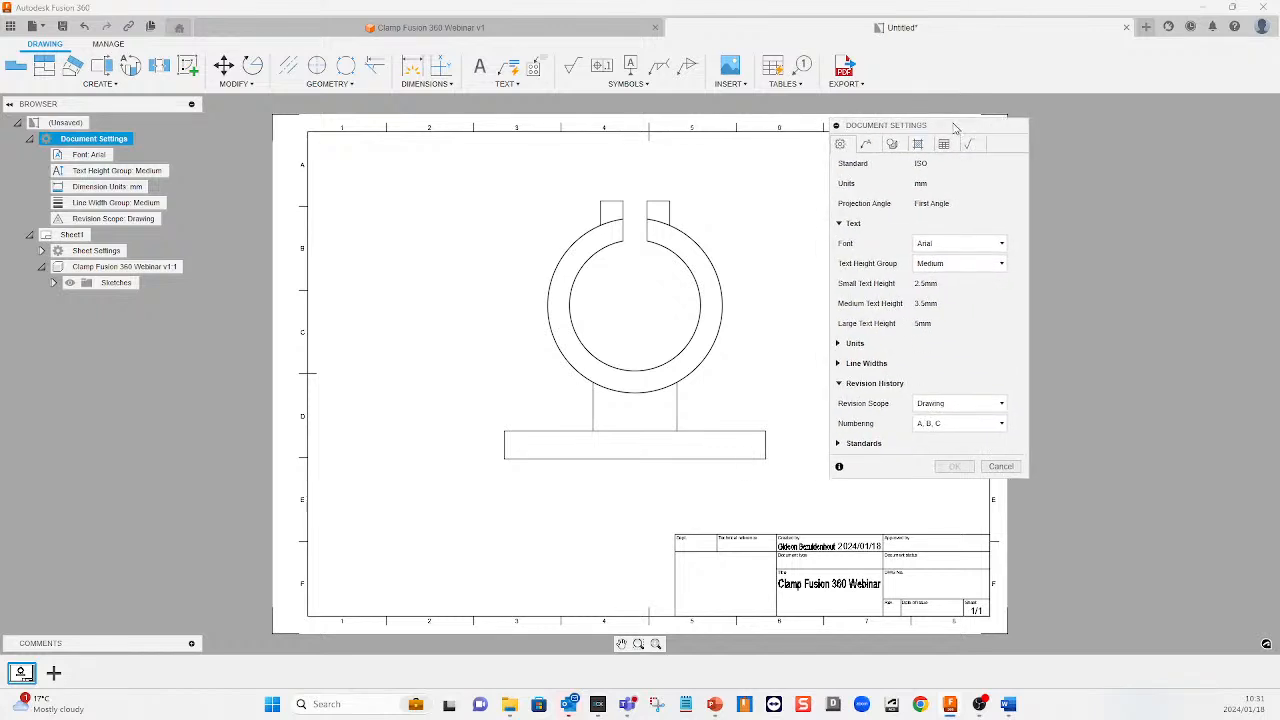
{"action": "left_click", "coordinate": [868, 145]}
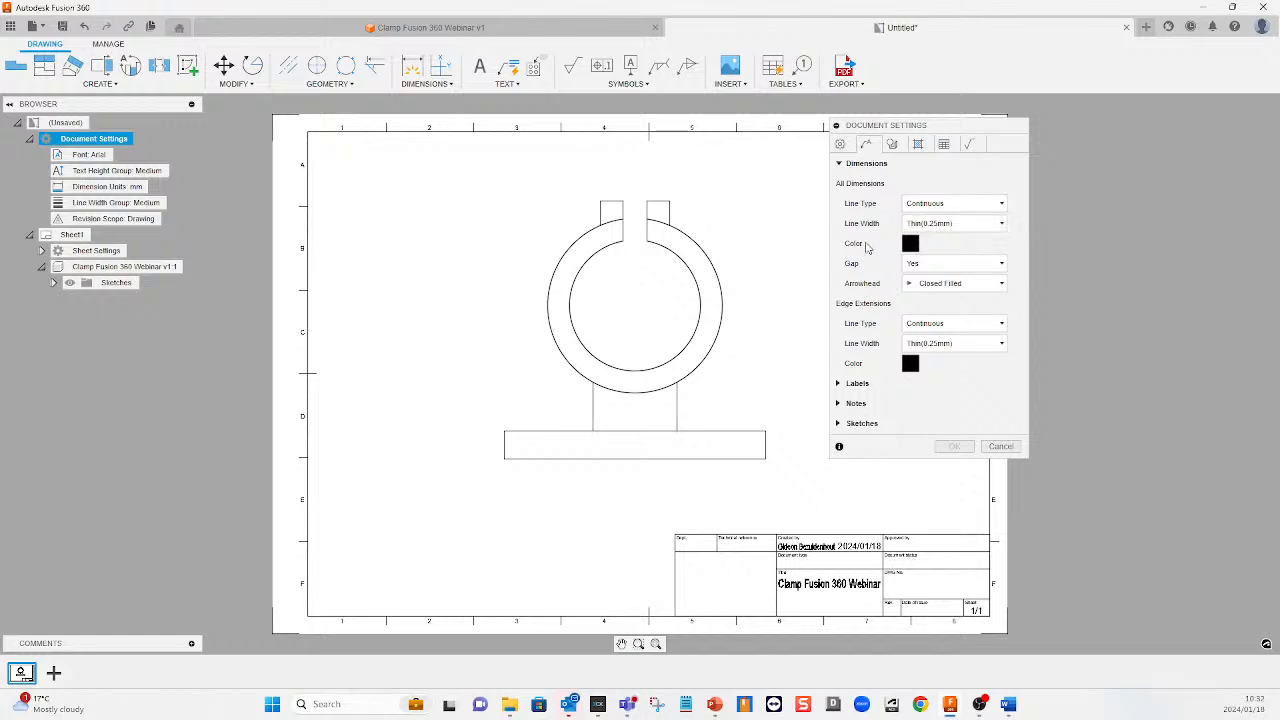
{"action": "left_click", "coordinate": [922, 285]}
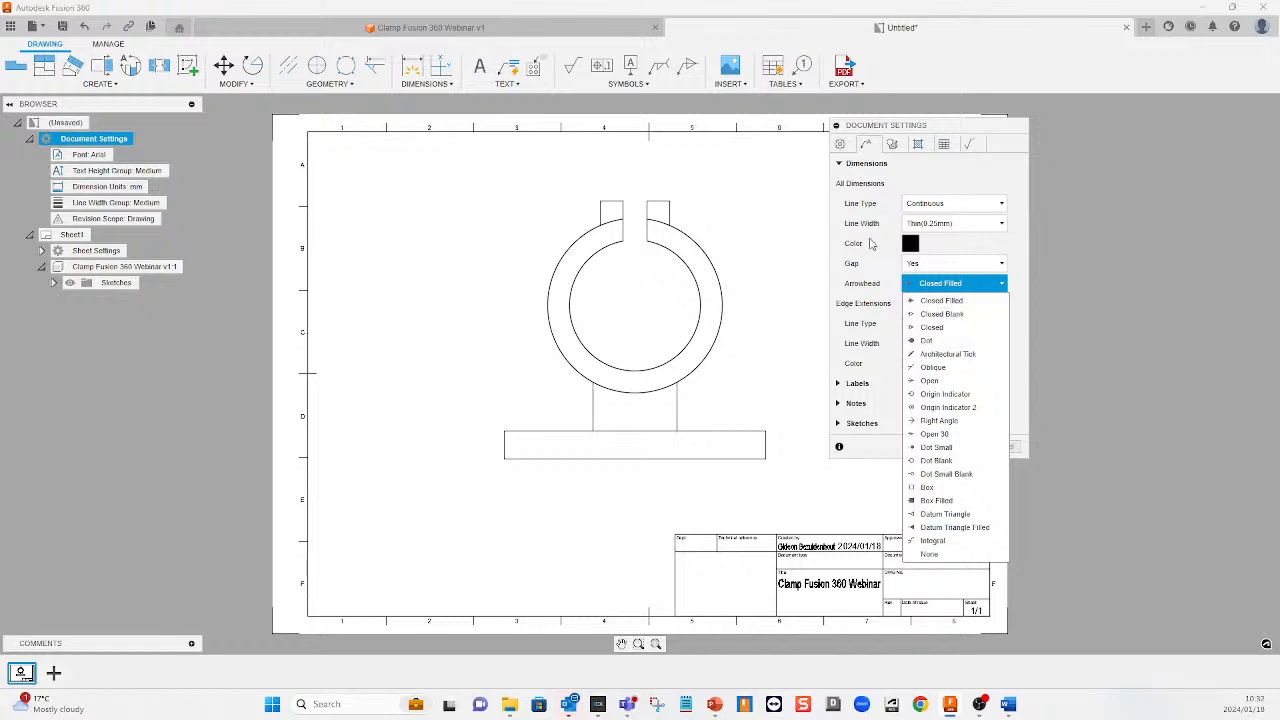
{"action": "left_click", "coordinate": [884, 262]}
{"action": "left_click", "coordinate": [998, 446]}
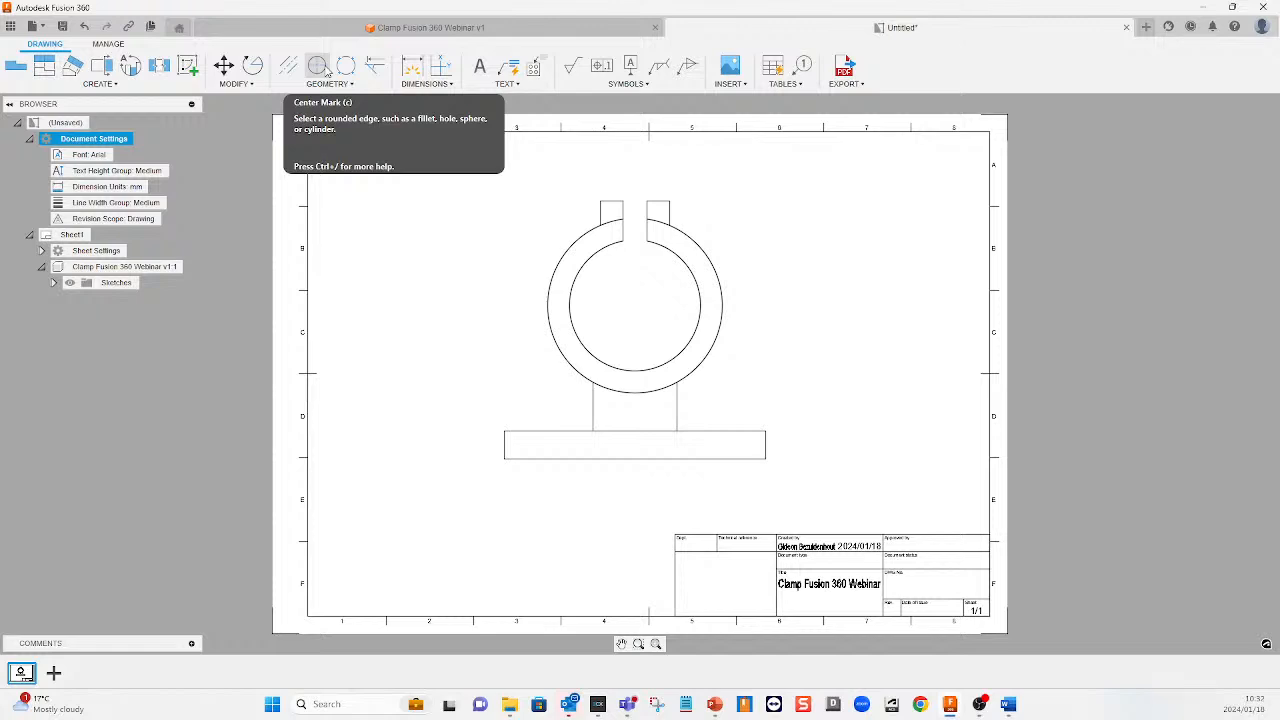
Add a center mark to the clamp ring and dimension the diameters of its inner and outer arcs, placing both at the upper right
{"action": "left_click", "coordinate": [318, 67]}
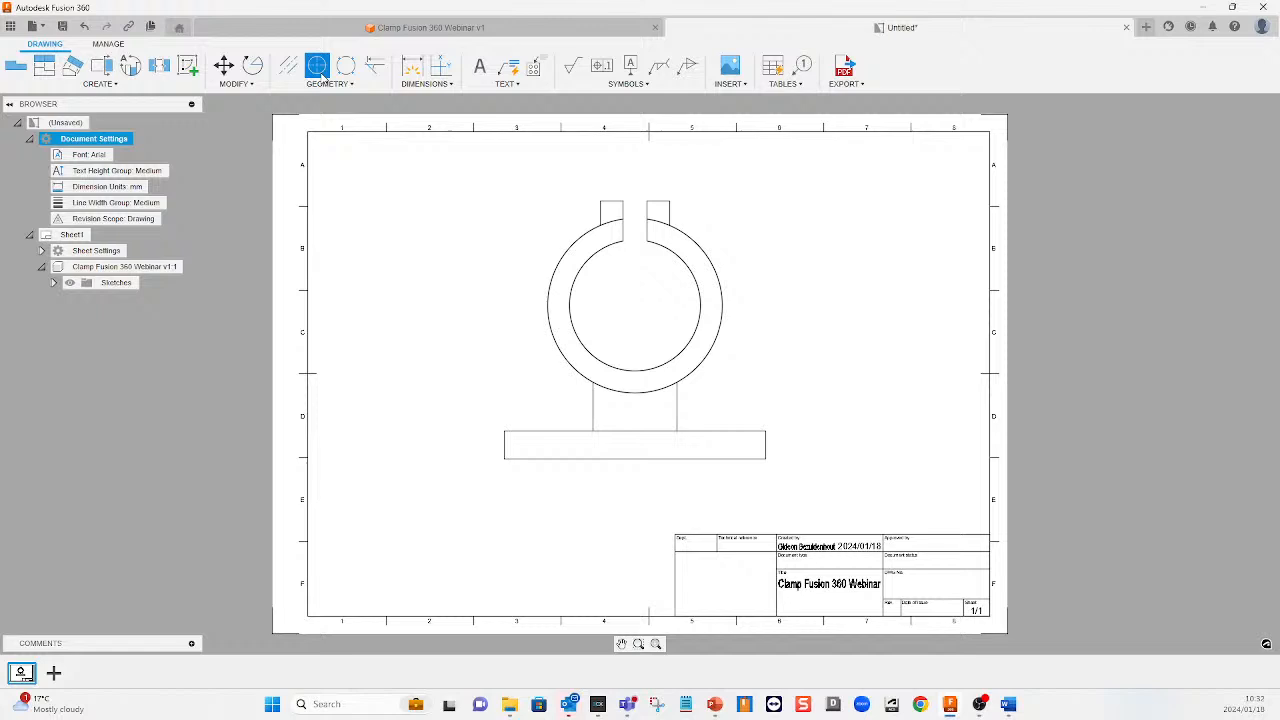
{"action": "left_click", "coordinate": [589, 237]}
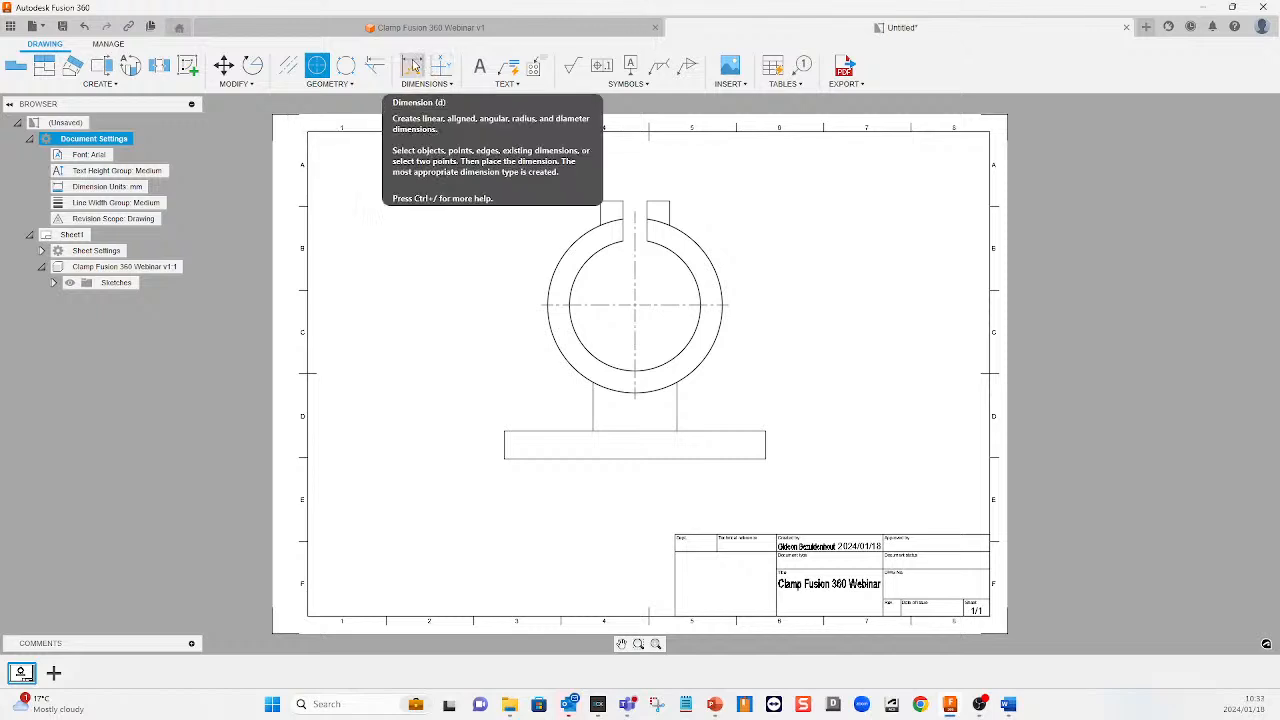
{"action": "left_click", "coordinate": [452, 86]}
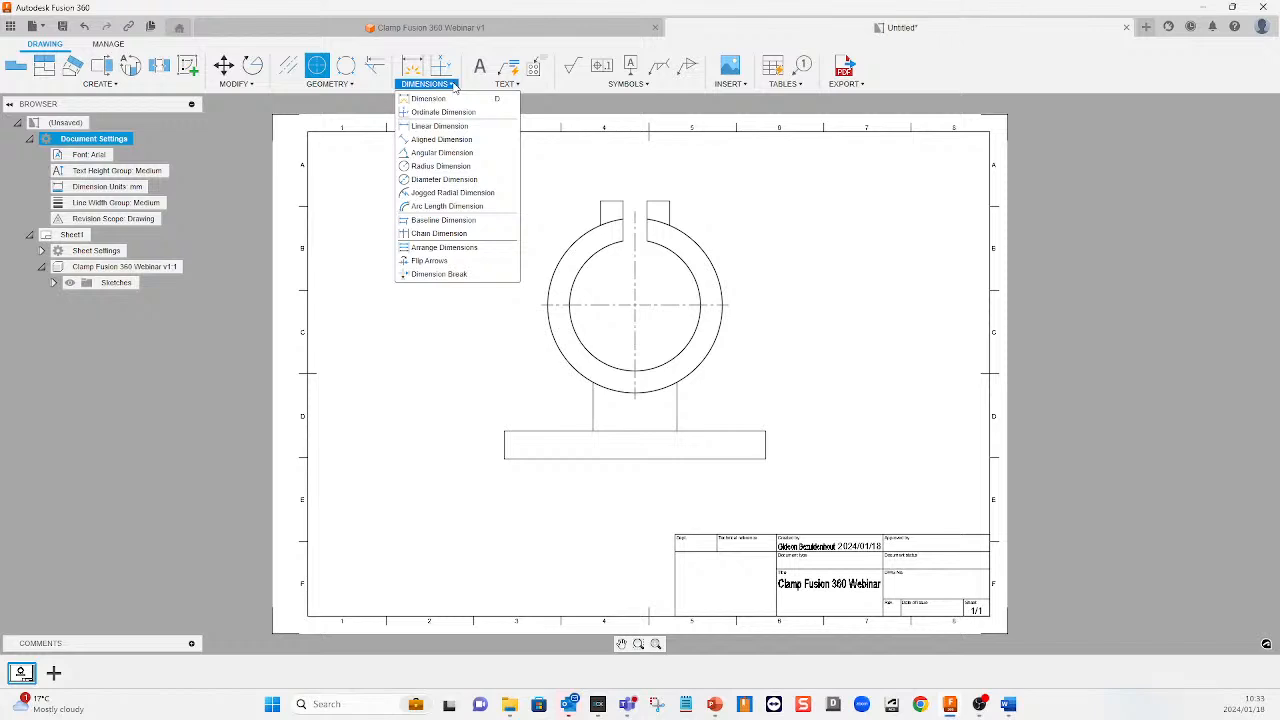
{"action": "left_click", "coordinate": [447, 180]}
{"action": "left_click", "coordinate": [670, 255]}
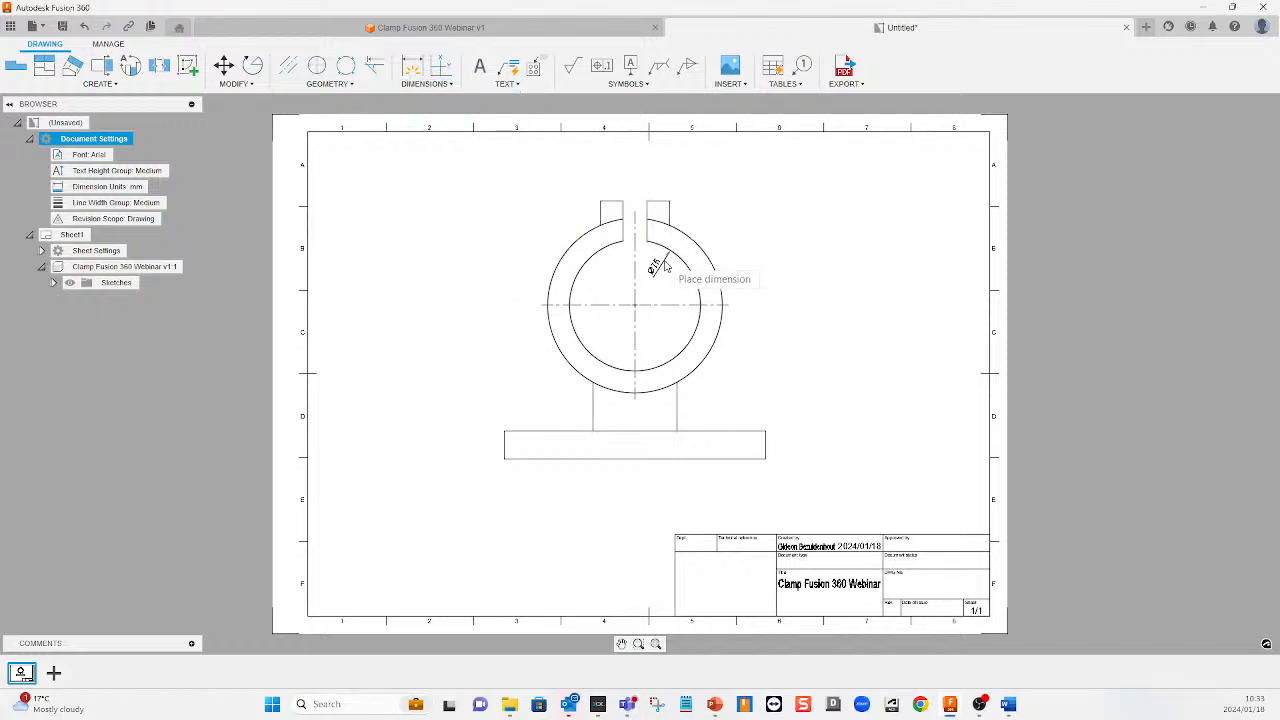
{"action": "left_click", "coordinate": [762, 266]}
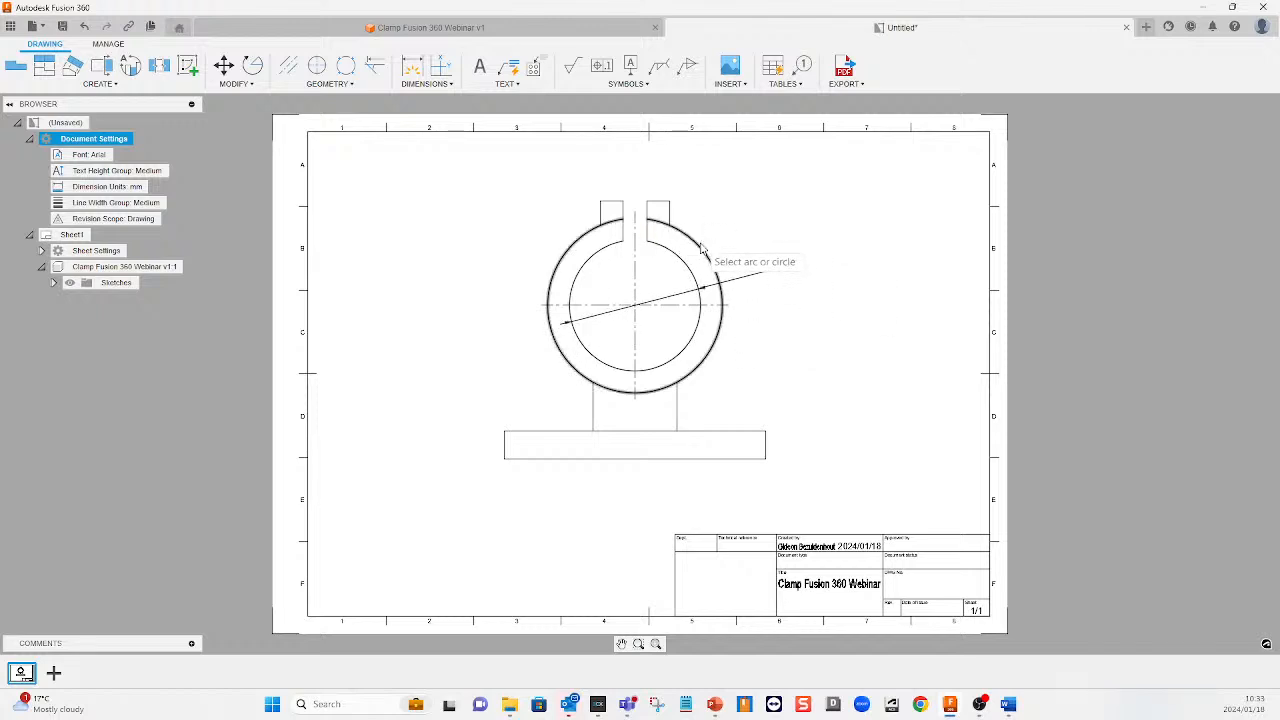
{"action": "left_click", "coordinate": [700, 250]}
{"action": "left_click", "coordinate": [742, 230]}
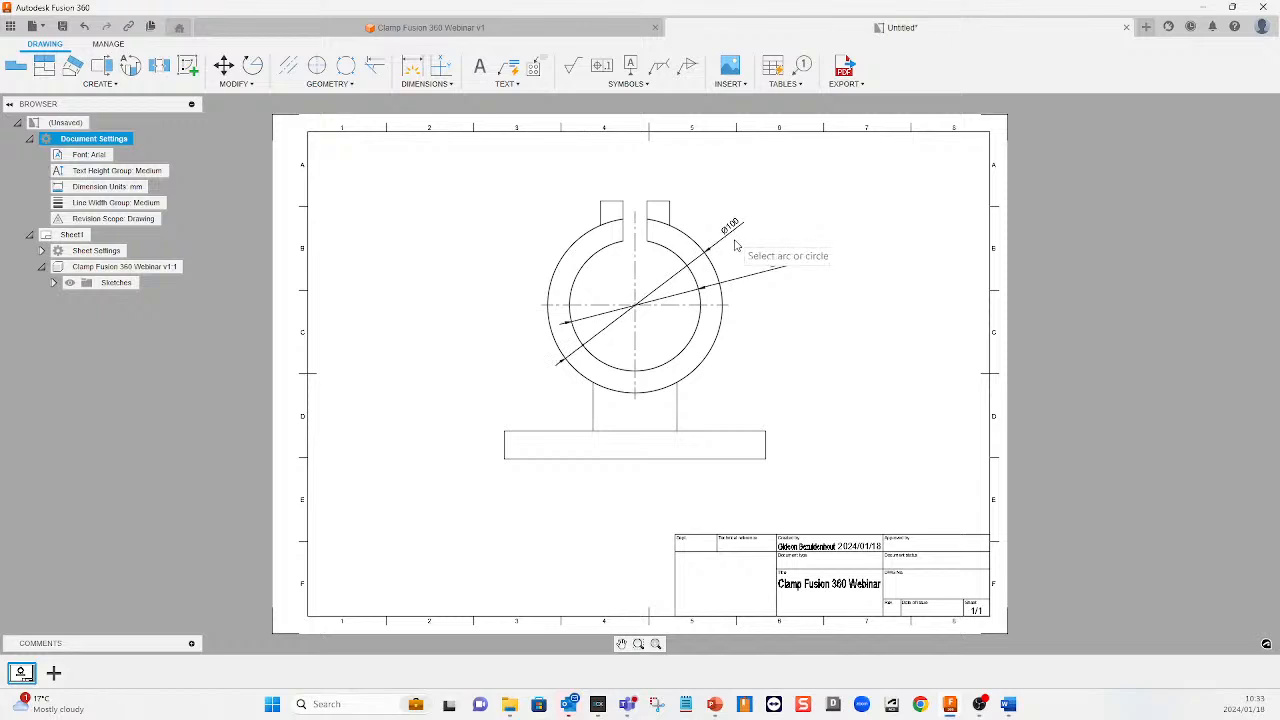
Dimension the width of the gap between the two upper lugs, placing the dimension above the lugs
{"action": "left_click", "coordinate": [412, 66]}
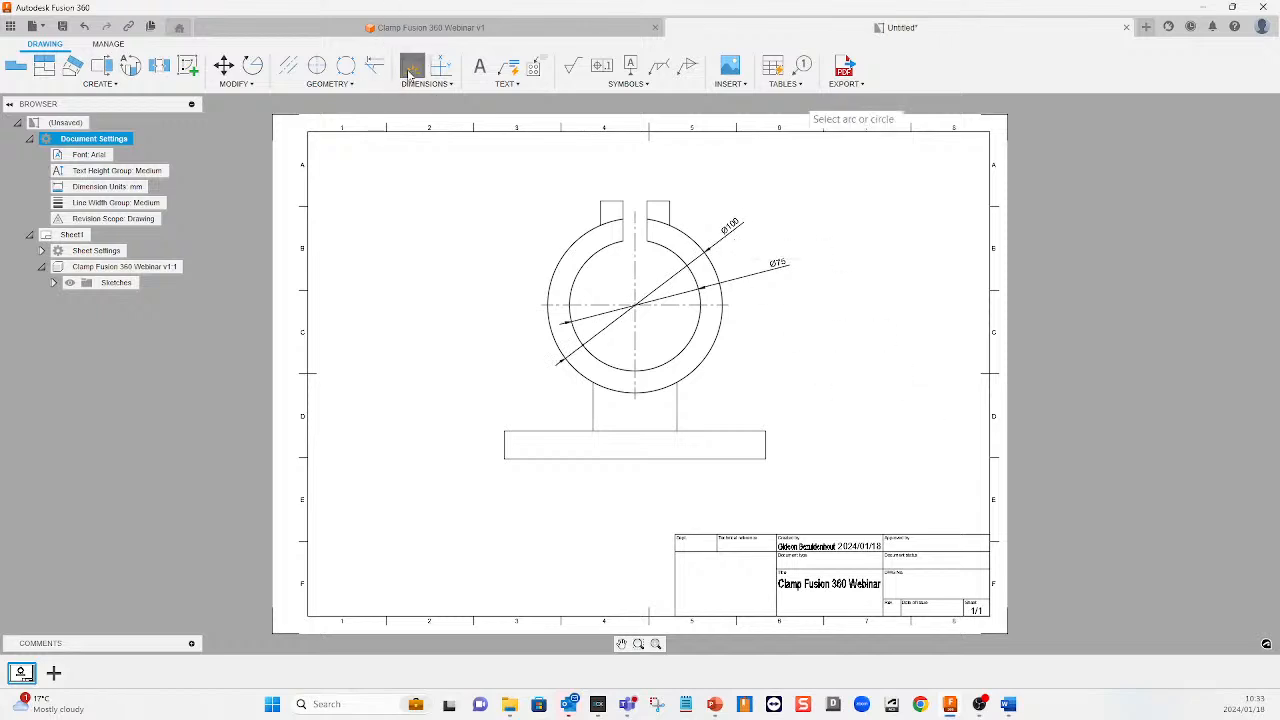
{"action": "scroll", "coordinate": [617, 229], "scroll_direction": "up", "scroll_amount": 3}
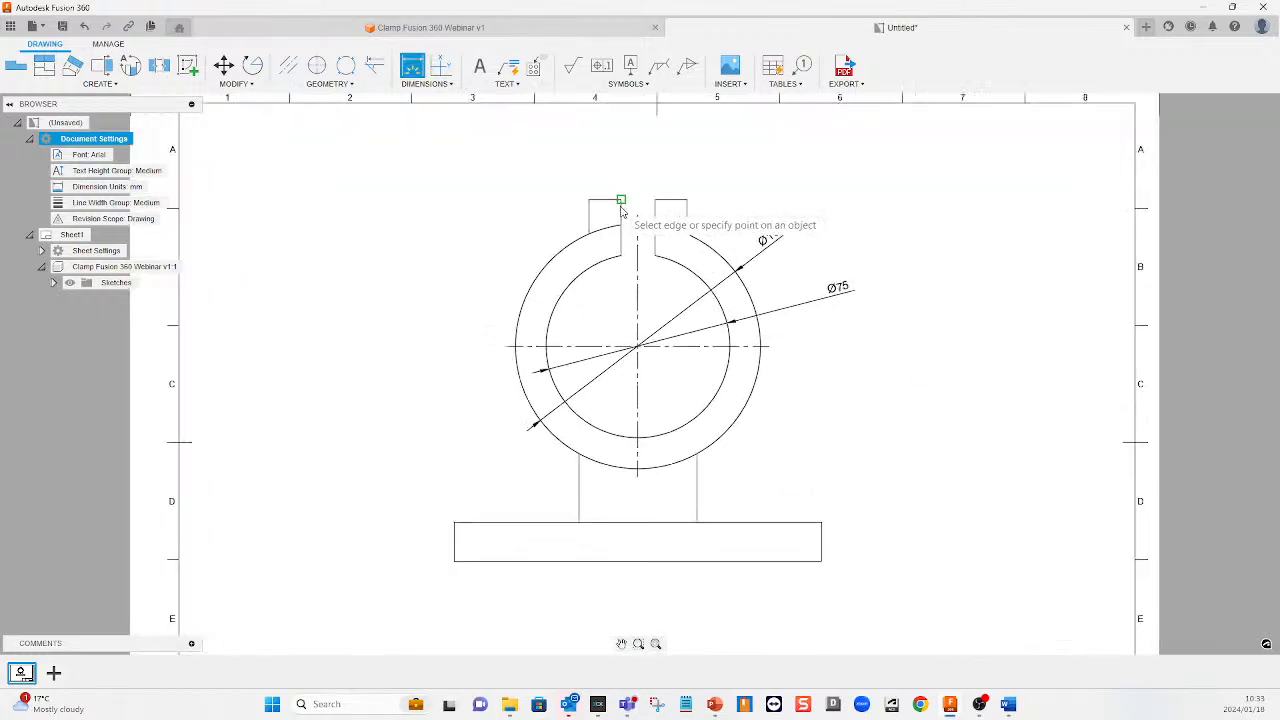
{"action": "left_click", "coordinate": [620, 199]}
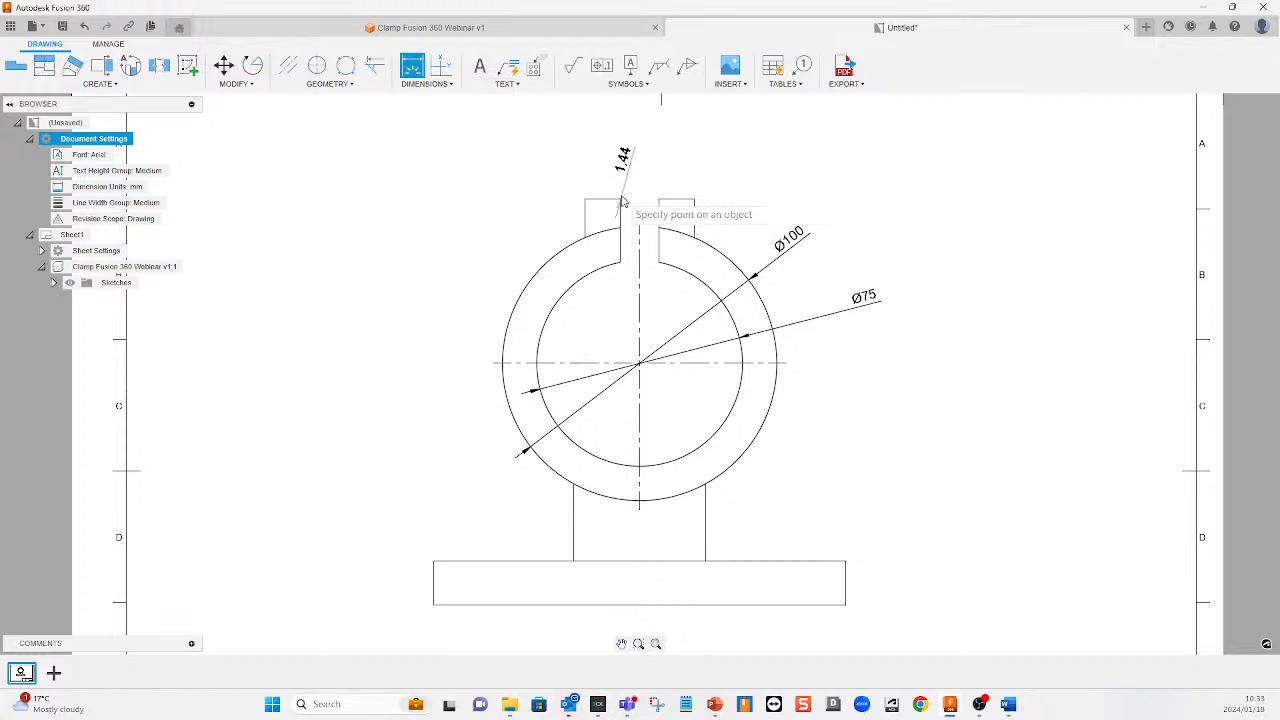
{"action": "left_click", "coordinate": [658, 199]}
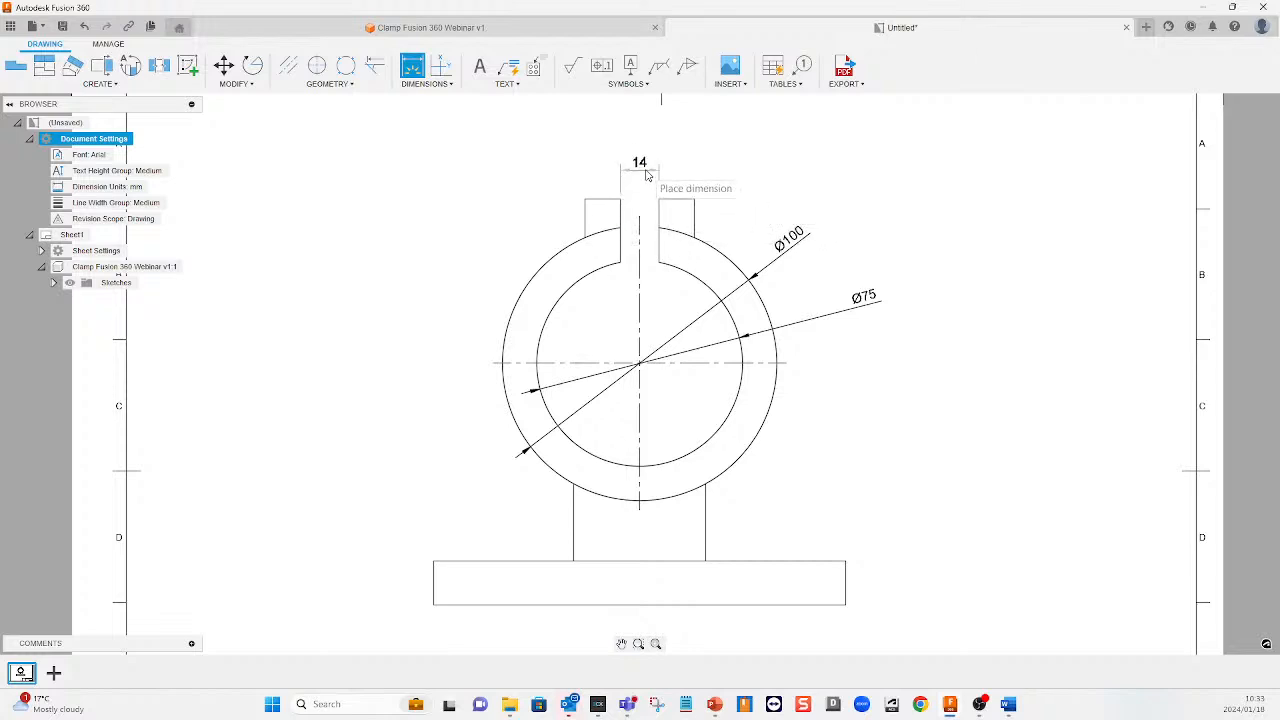
{"action": "left_click", "coordinate": [641, 165]}
Dimension the left lug's width in line with the gap dimension and its height on its outer side
{"action": "left_click", "coordinate": [610, 200]}
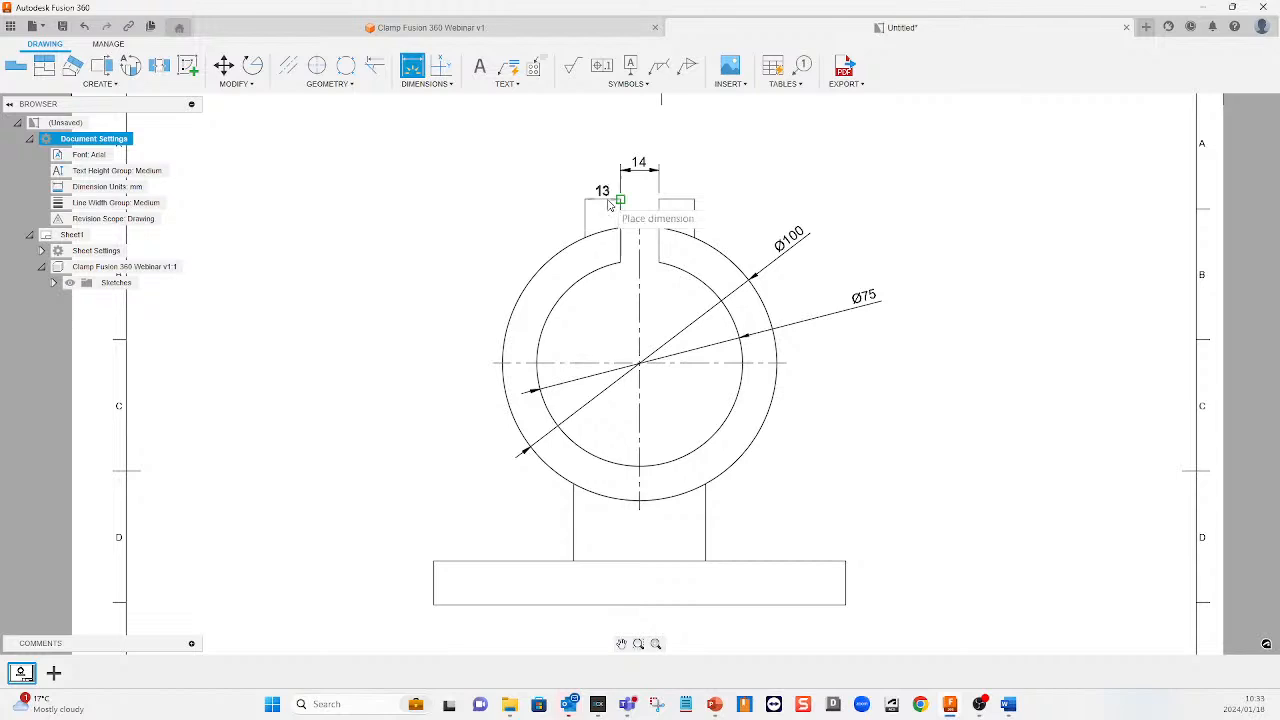
{"action": "left_click", "coordinate": [605, 182]}
{"action": "left_click", "coordinate": [586, 200]}
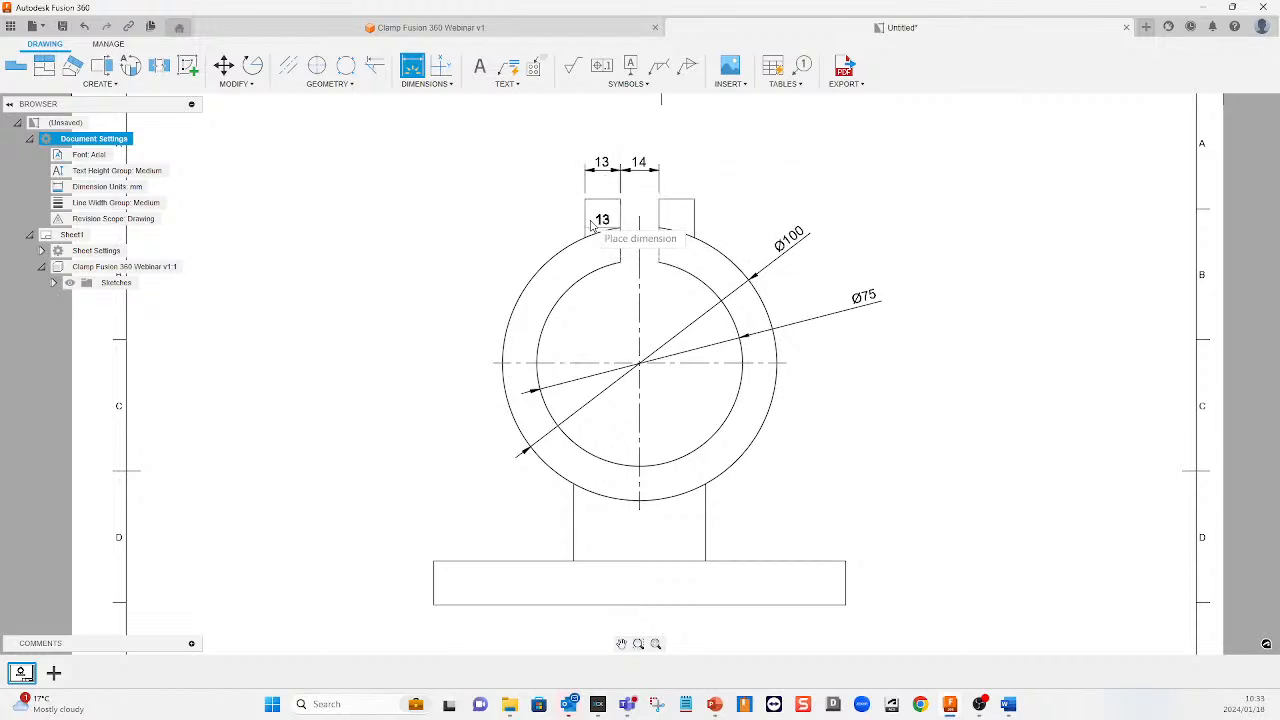
{"action": "left_click", "coordinate": [586, 237]}
{"action": "left_click", "coordinate": [550, 245]}
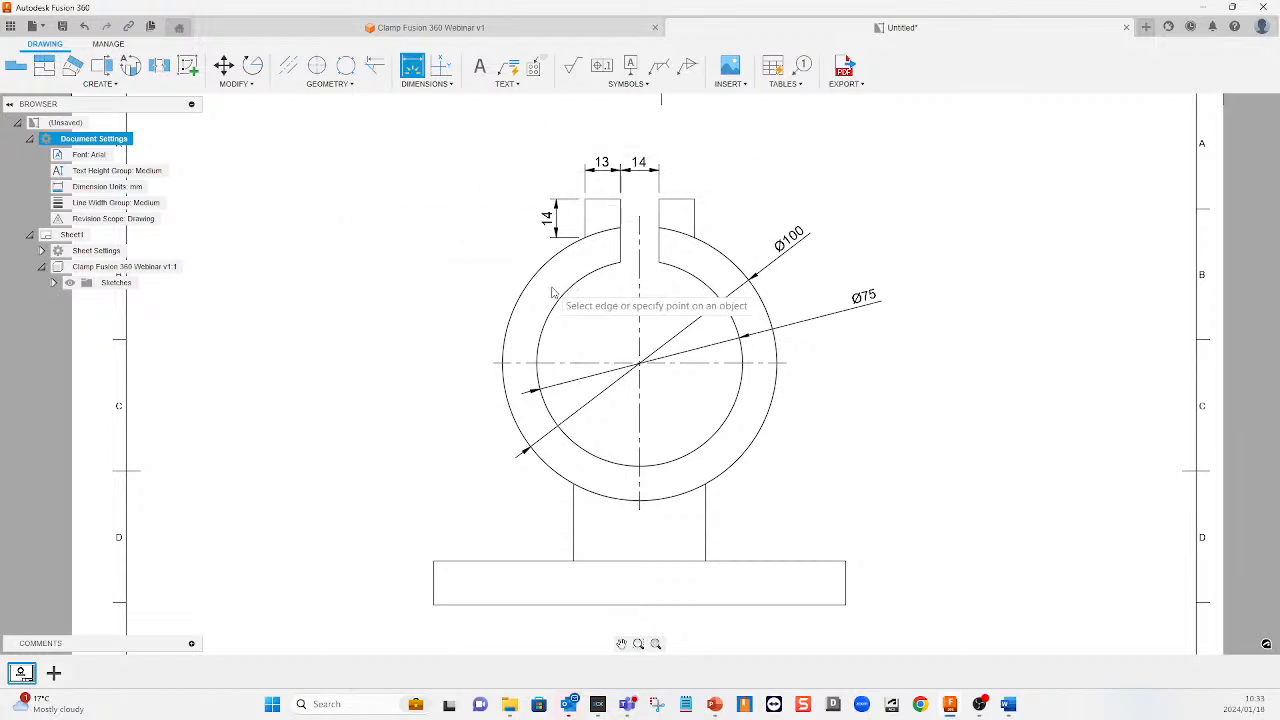
Dimension the width of the neck between the clamp ring and the base, placing the dimension inside the neck
{"action": "scroll", "coordinate": [389, 268], "scroll_direction": "down", "scroll_amount": 2}
{"action": "scroll", "coordinate": [525, 495], "scroll_direction": "up", "scroll_amount": 2}
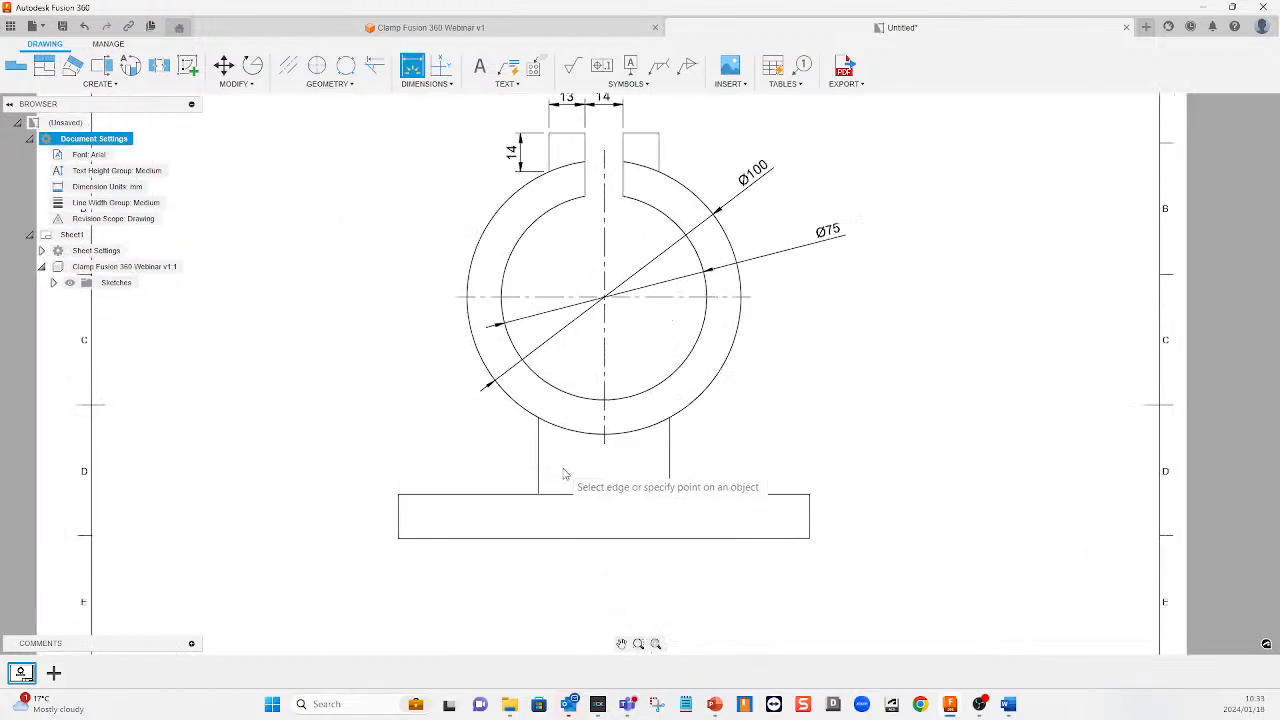
{"action": "left_click", "coordinate": [540, 462]}
{"action": "left_click", "coordinate": [668, 445]}
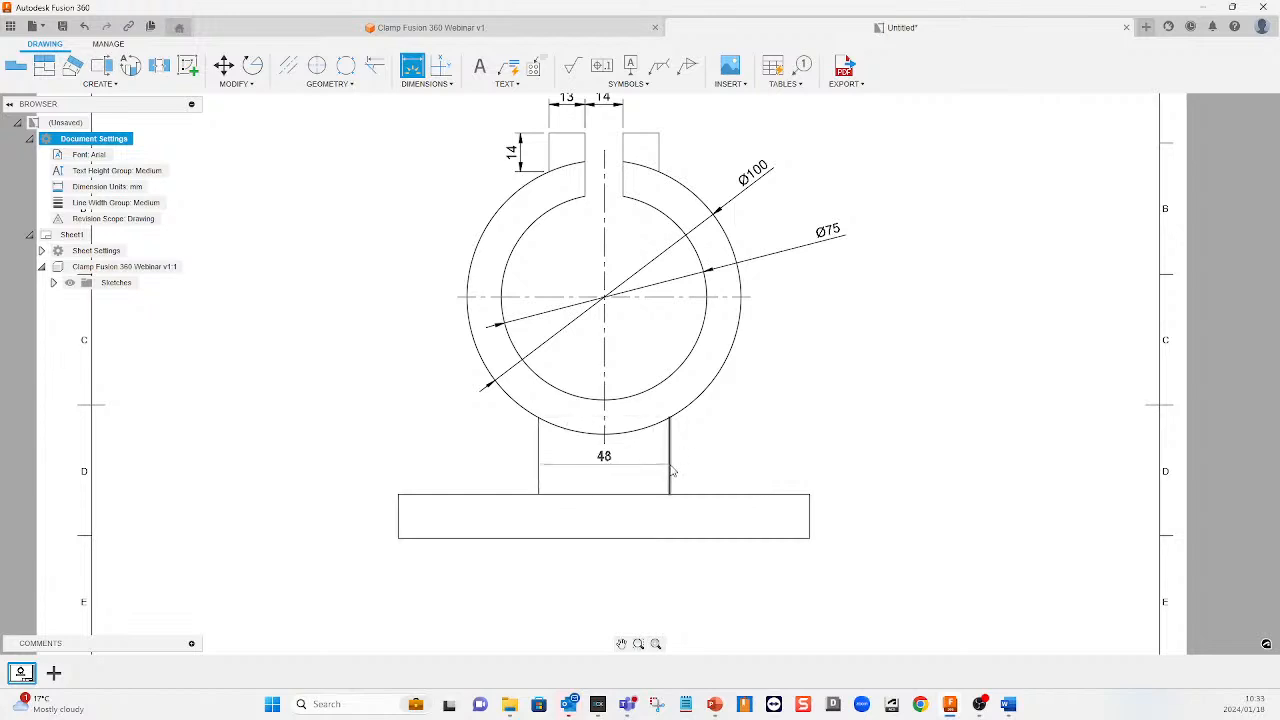
{"action": "left_click", "coordinate": [633, 473]}
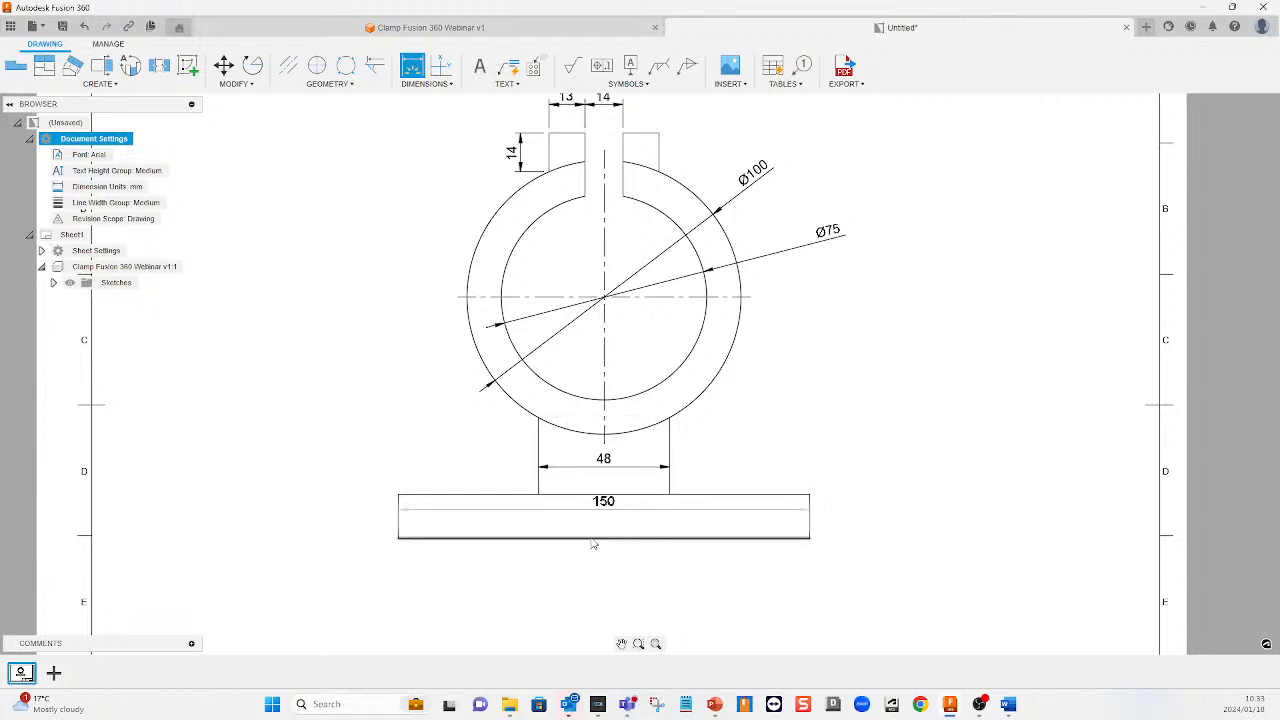
Dimension the base plate's overall width below the plate and its height beside its left end
{"action": "left_click", "coordinate": [474, 539]}
{"action": "left_click", "coordinate": [482, 578]}
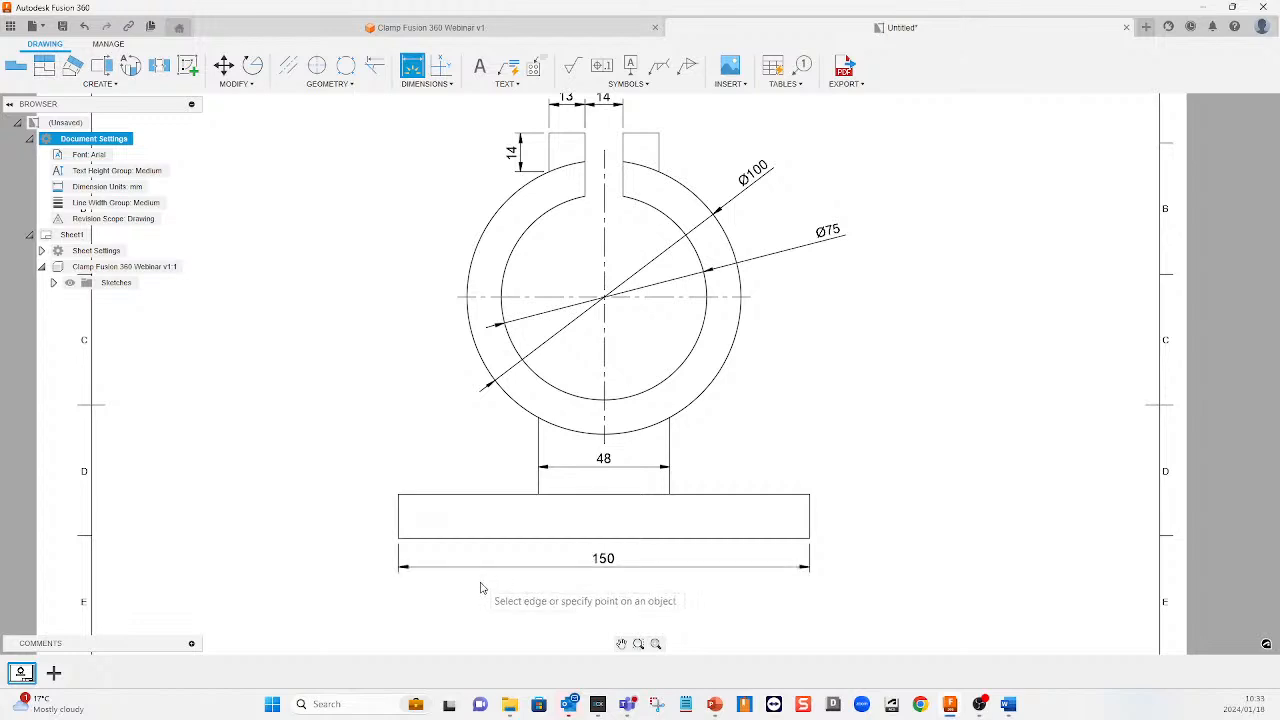
{"action": "left_click", "coordinate": [399, 517]}
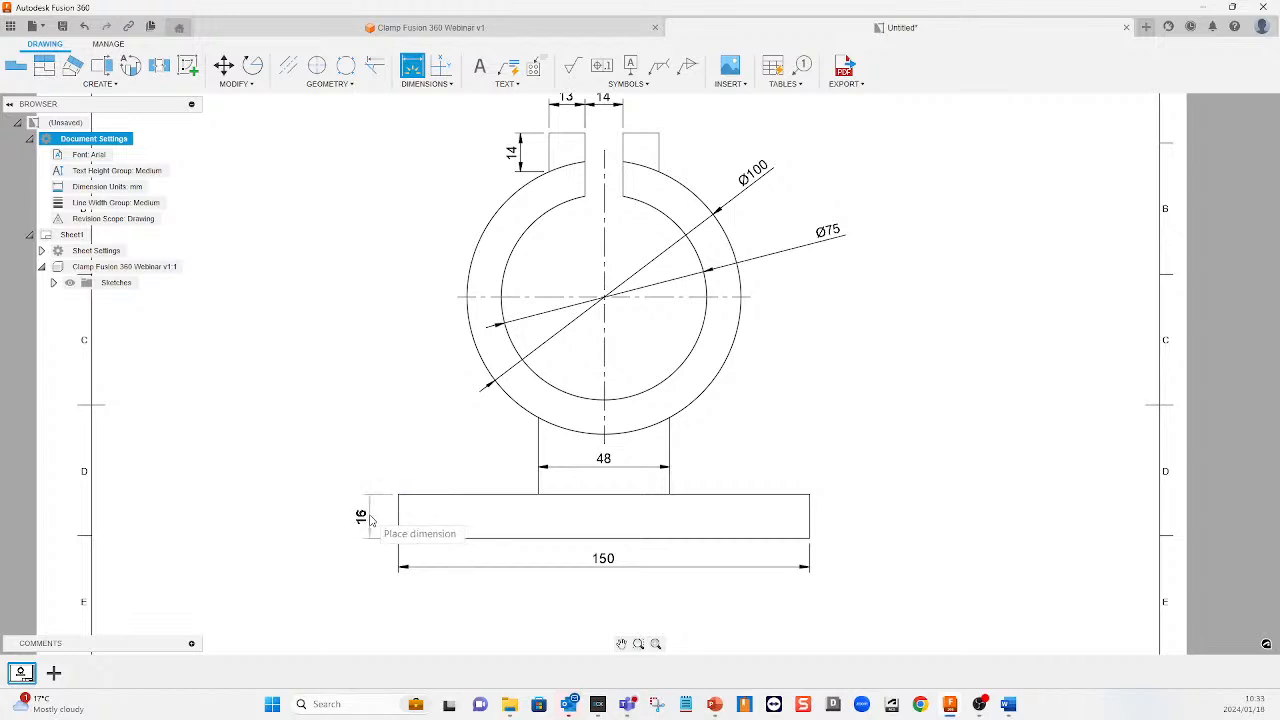
{"action": "left_click", "coordinate": [368, 517]}
Dimension the vertical distance from the ring's center to the base plate's bottom edge, placing it outside the plate height dimension
{"action": "scroll", "coordinate": [399, 435], "scroll_direction": "down", "scroll_amount": 3}
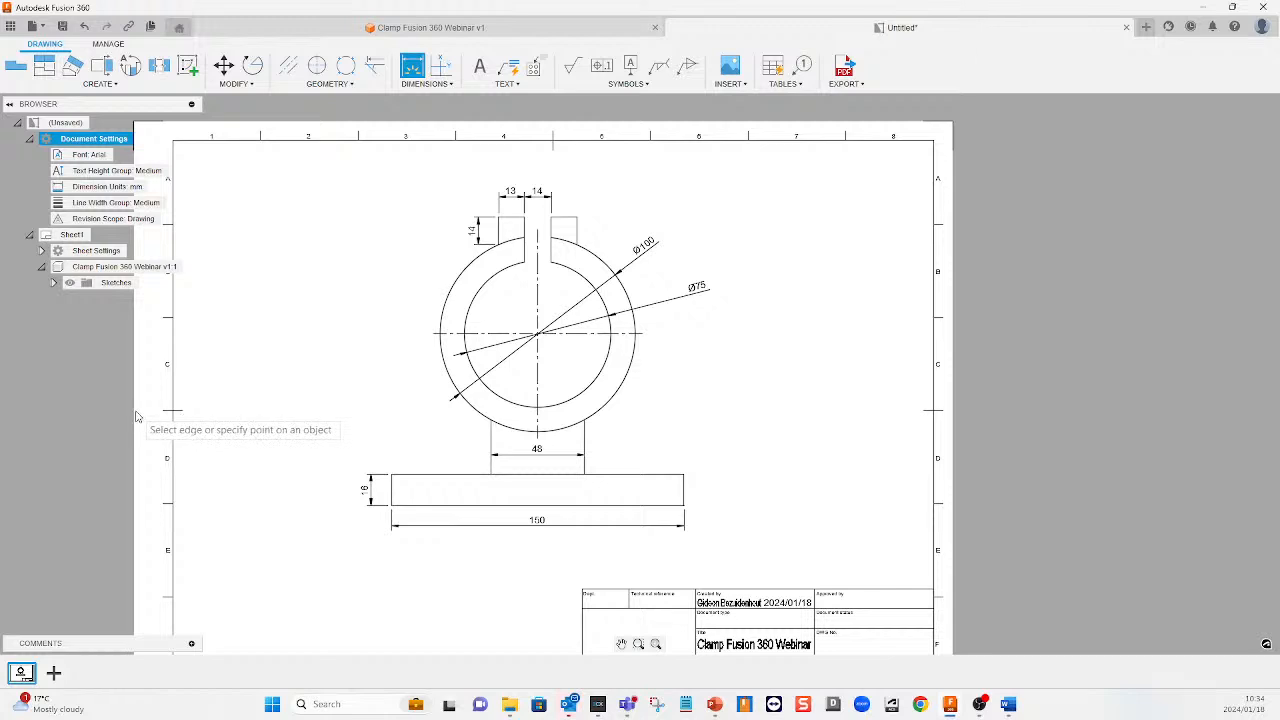
{"action": "left_click", "coordinate": [513, 243]}
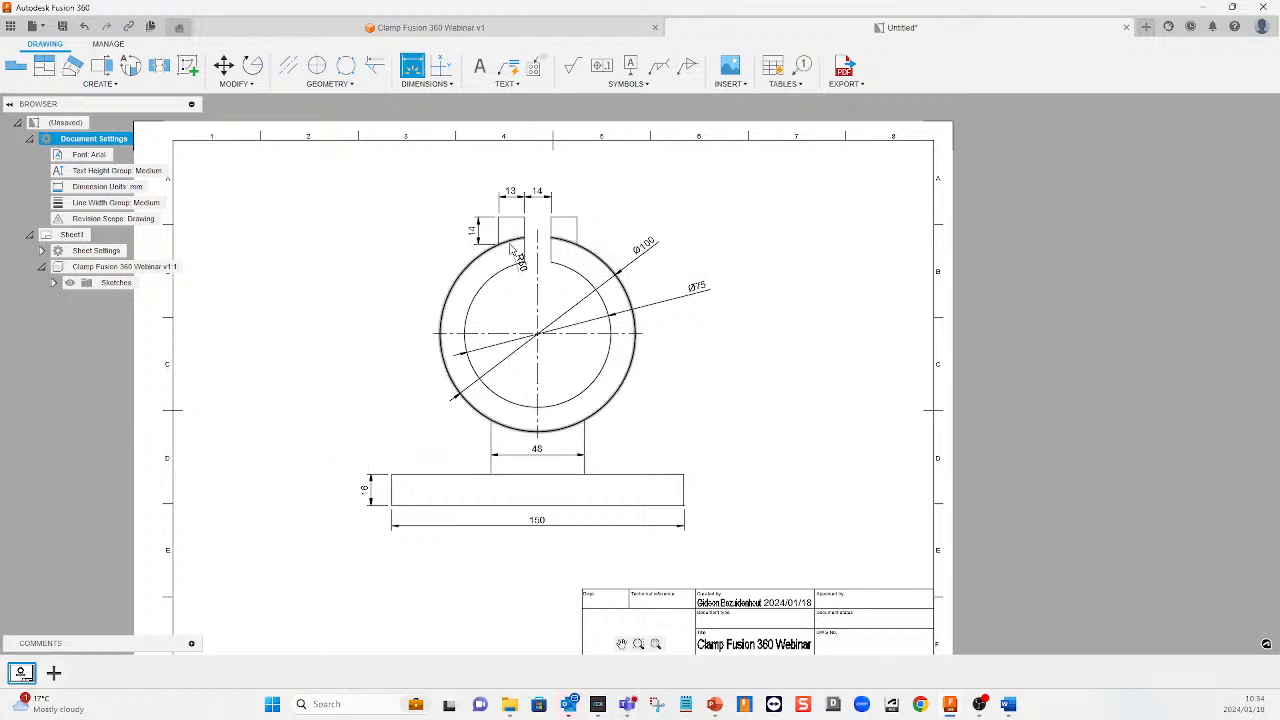
{"action": "key", "text": "Escape"}
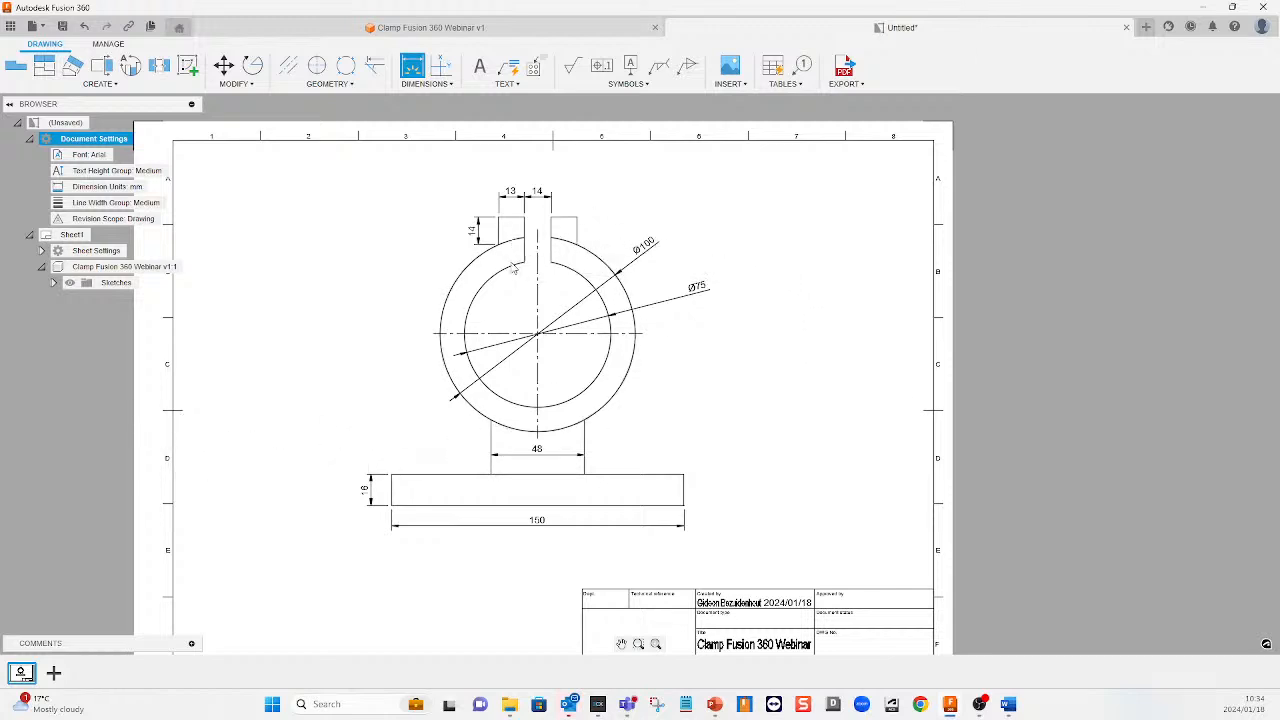
{"action": "left_click", "coordinate": [538, 334]}
{"action": "left_click", "coordinate": [540, 507]}
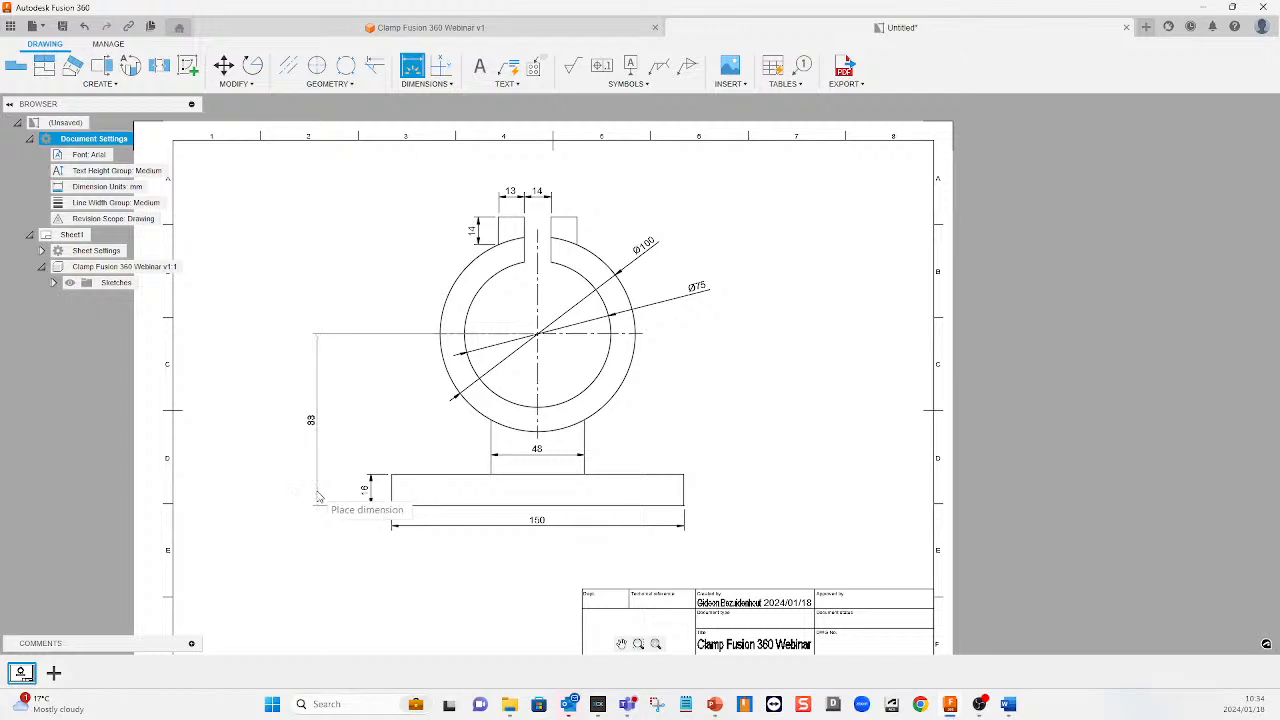
{"action": "left_click", "coordinate": [318, 495]}
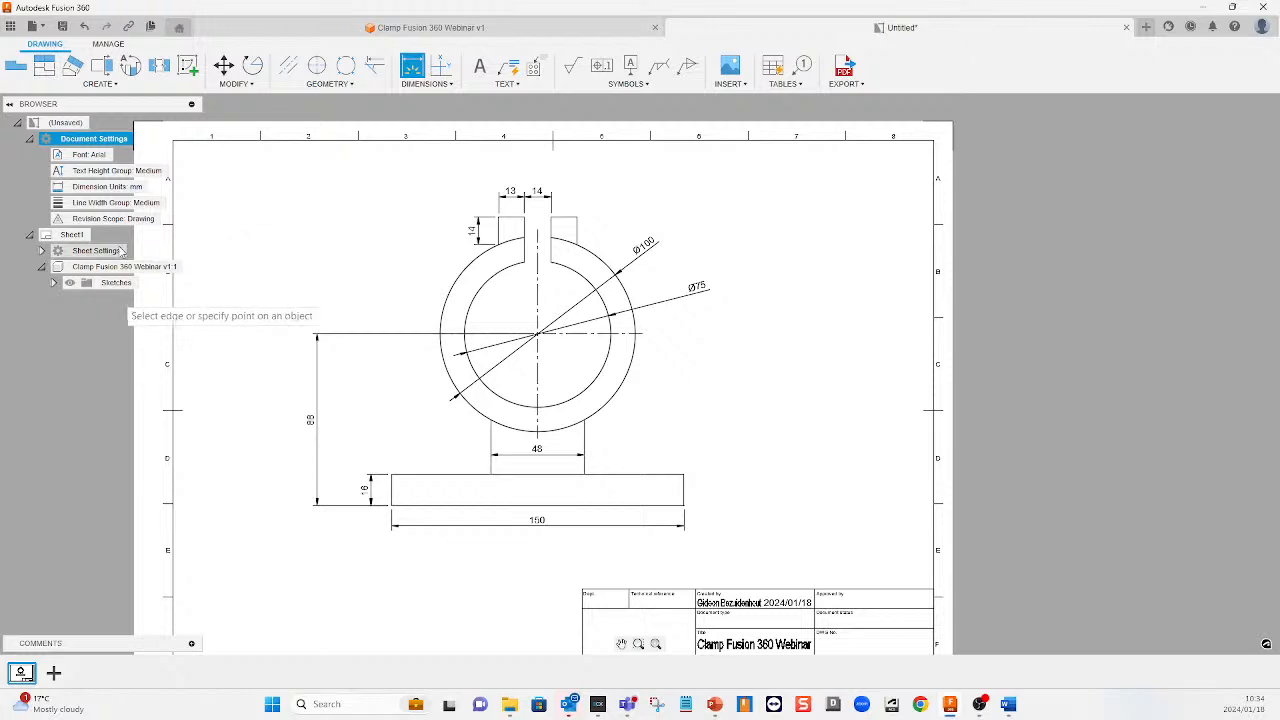
{"action": "key", "text": "Escape"}
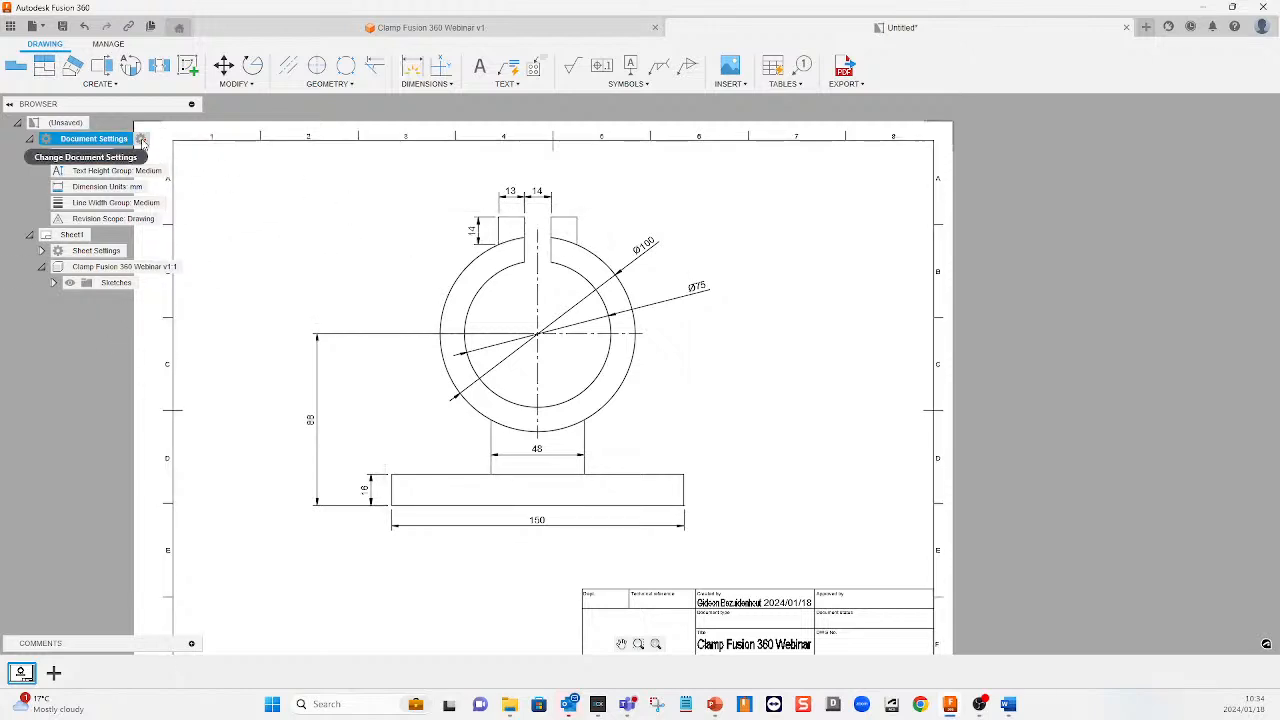
Examine the general document settings, including the font, unit, revision numbering and standards options
{"action": "left_click", "coordinate": [142, 142]}
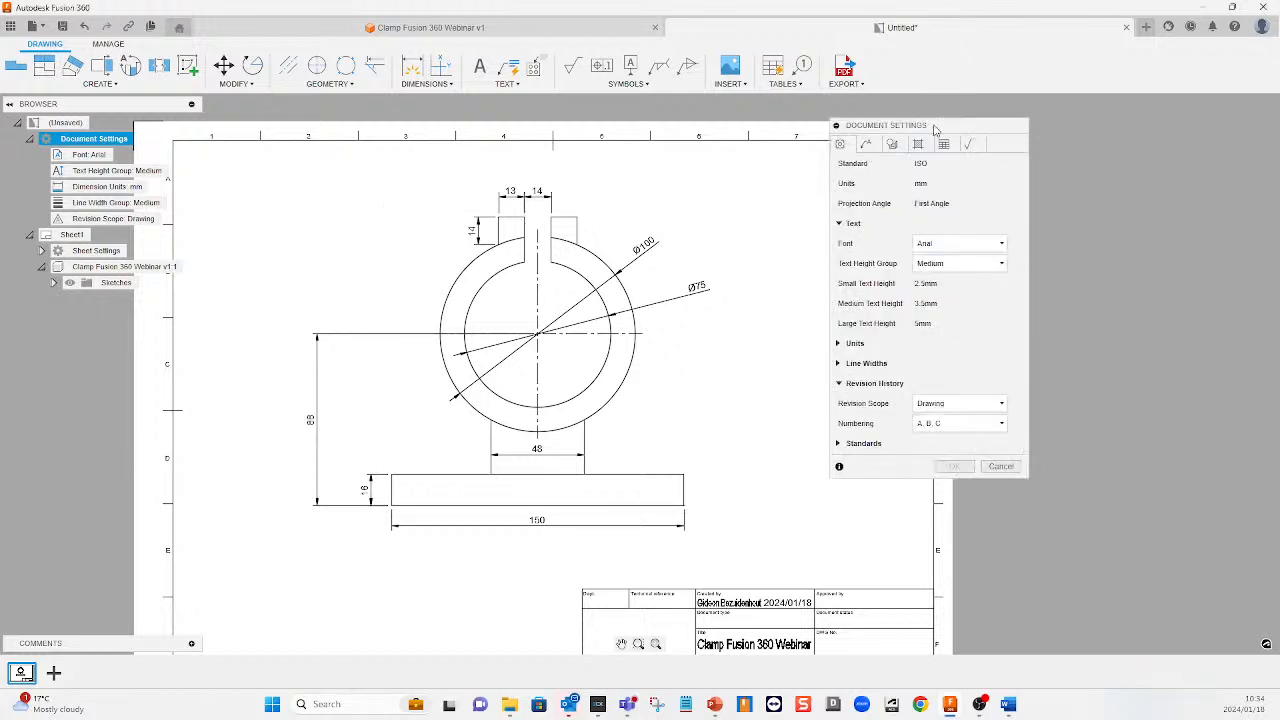
{"action": "left_click_drag", "start_coordinate": [935, 128], "coordinate": [870, 133]}
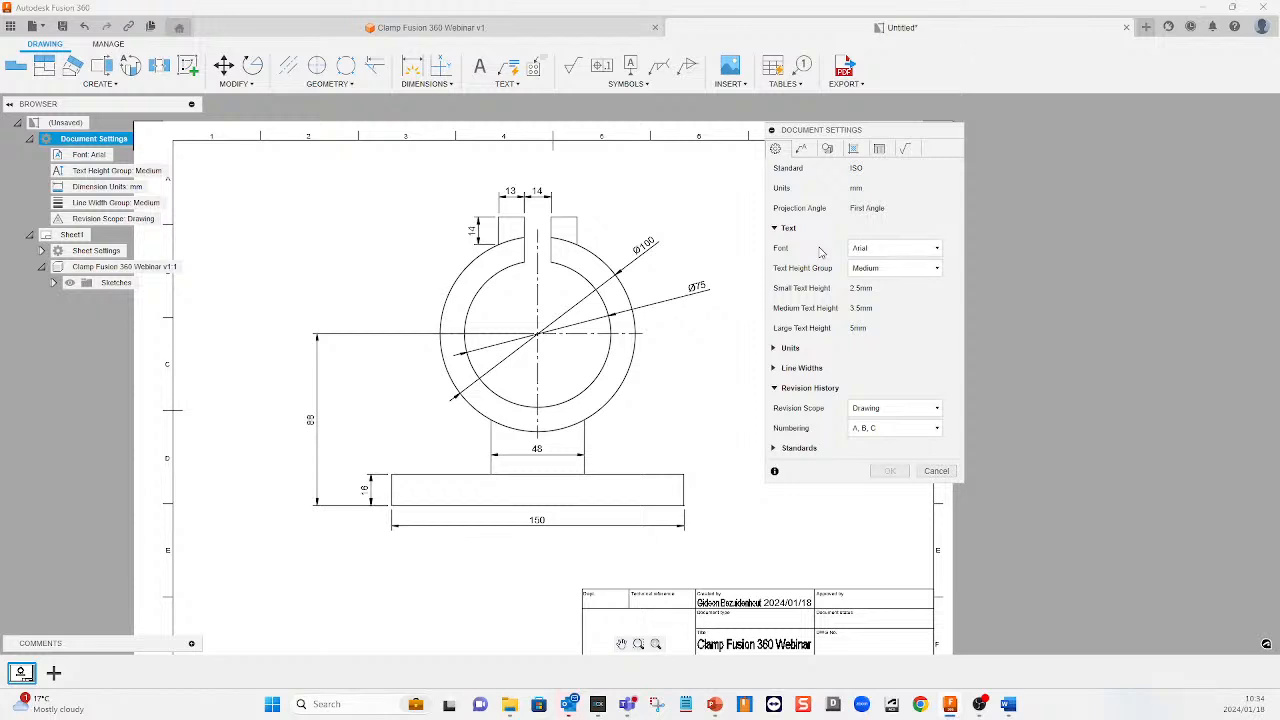
{"action": "left_click", "coordinate": [935, 250]}
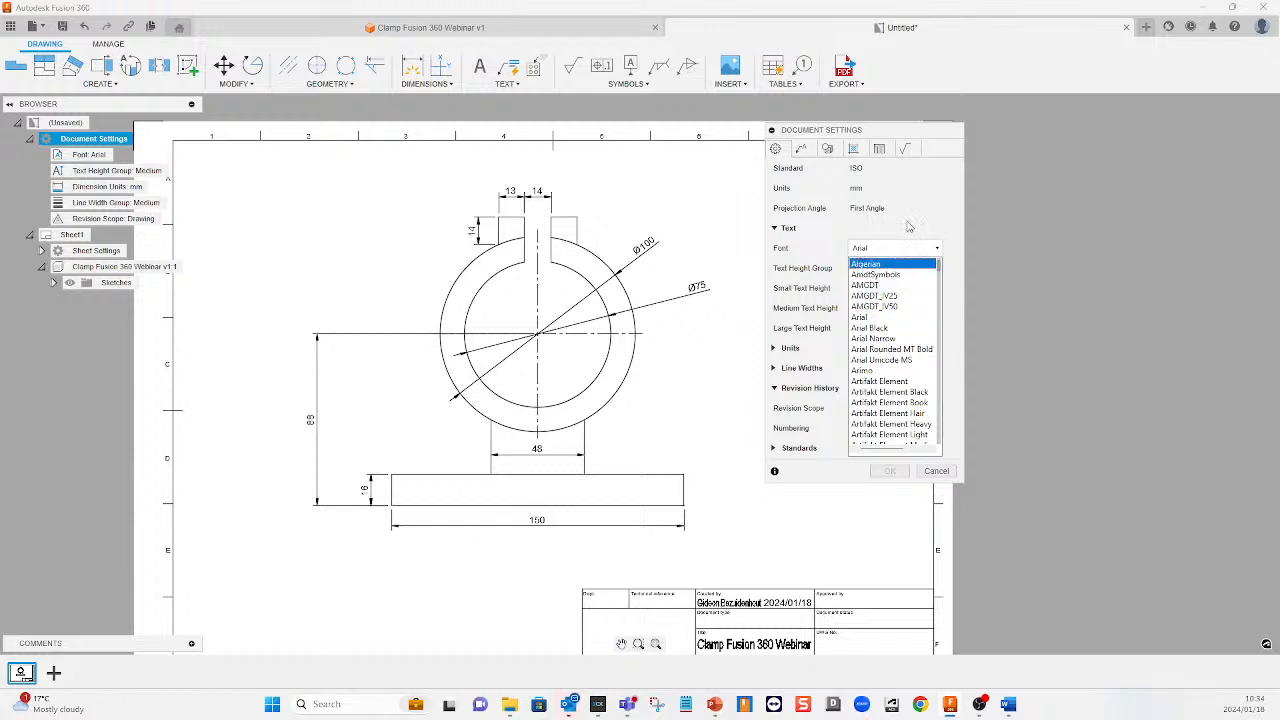
{"action": "left_click", "coordinate": [914, 227]}
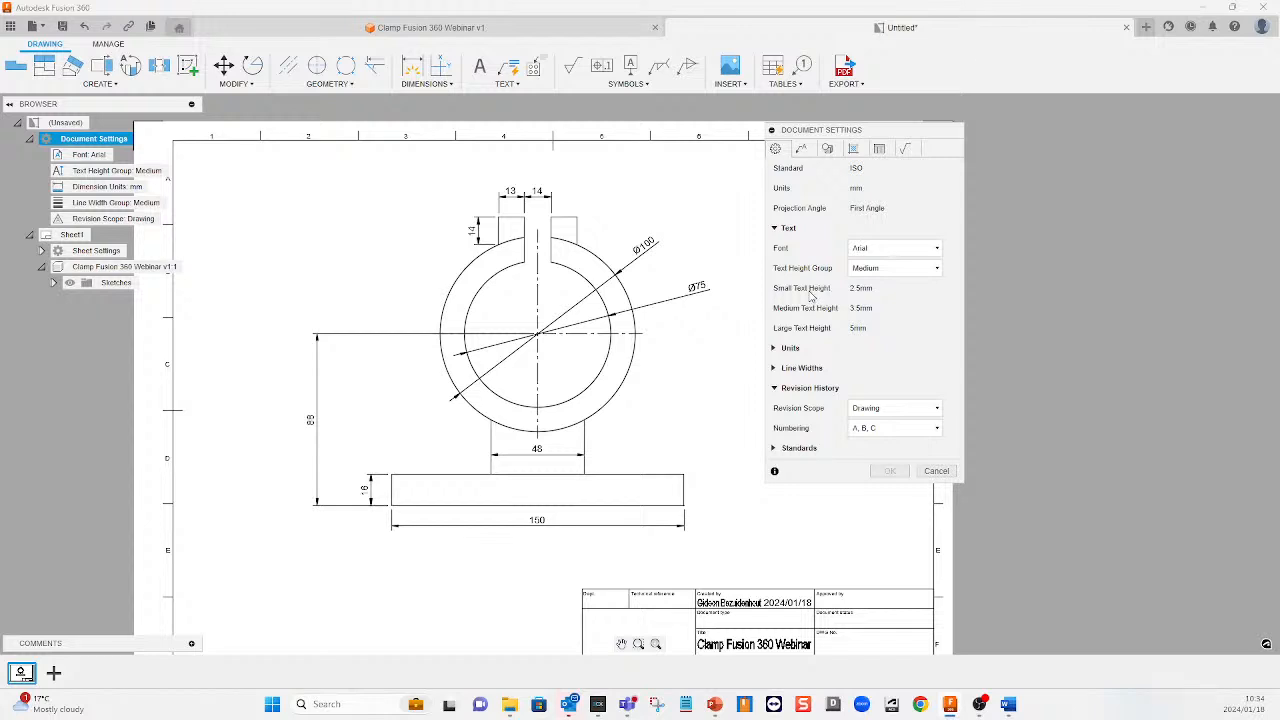
{"action": "left_click", "coordinate": [773, 348]}
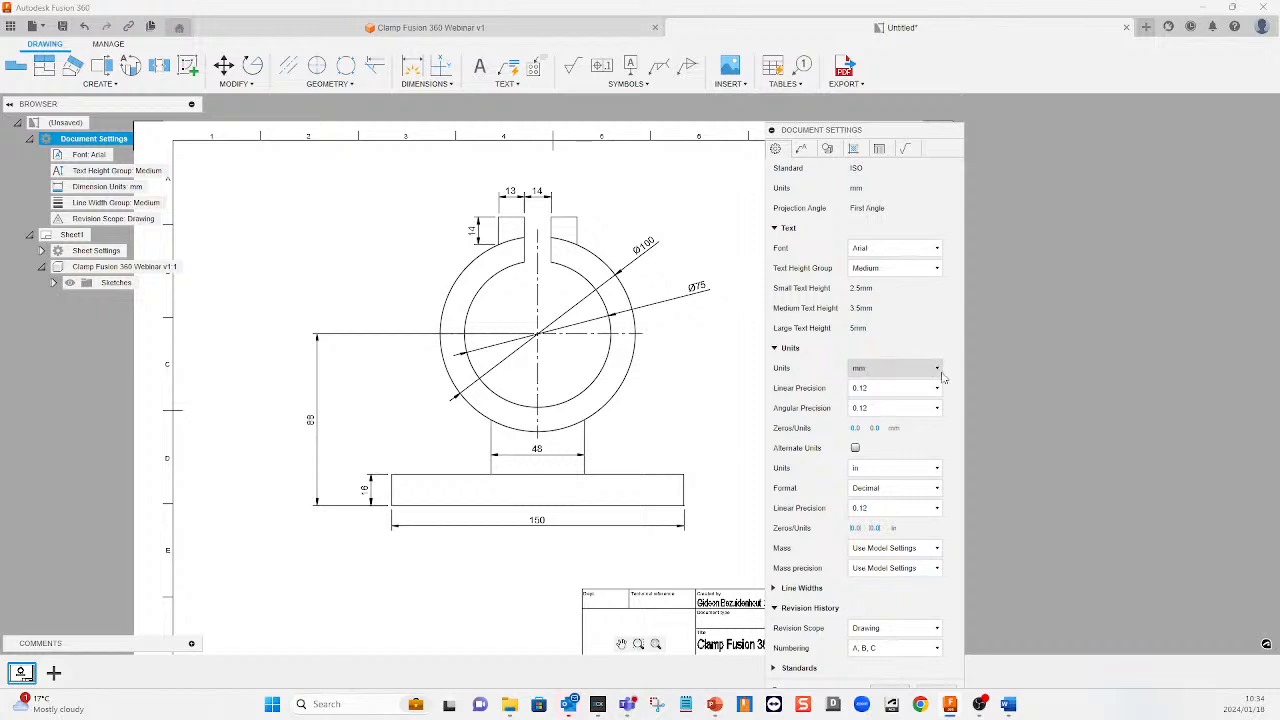
{"action": "left_click", "coordinate": [887, 369]}
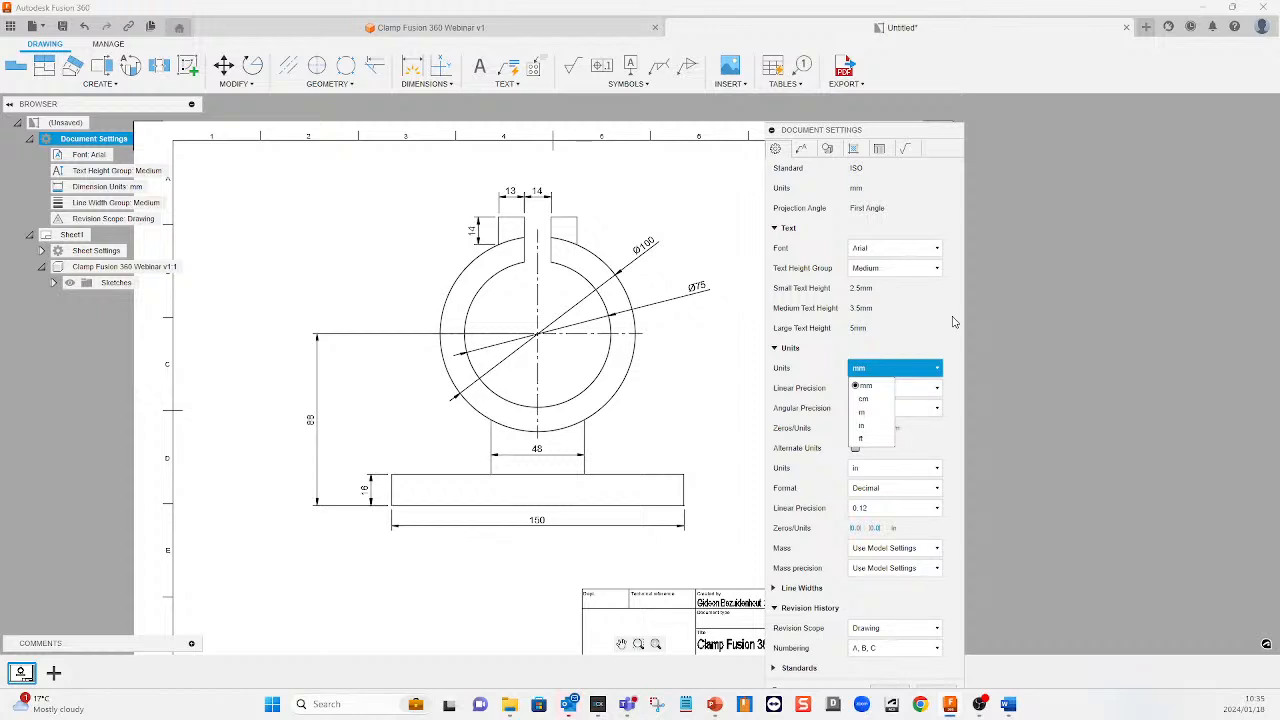
{"action": "left_click", "coordinate": [926, 322]}
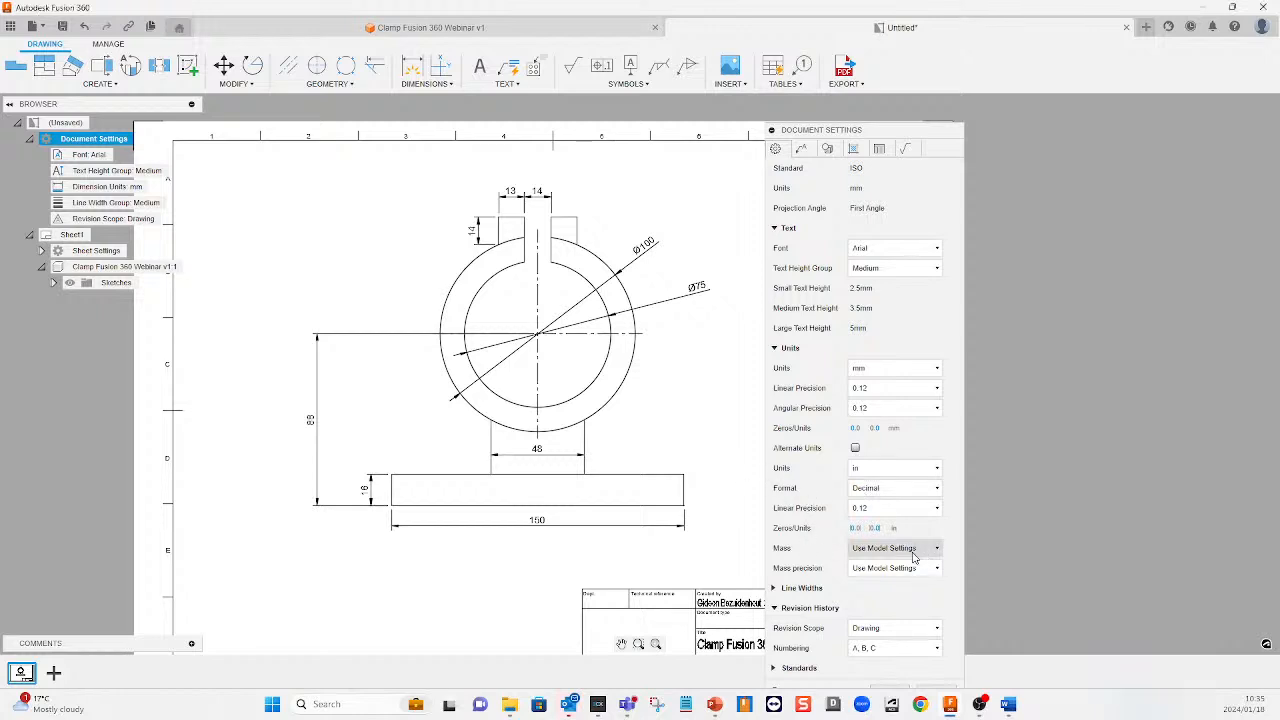
{"action": "left_click", "coordinate": [775, 350]}
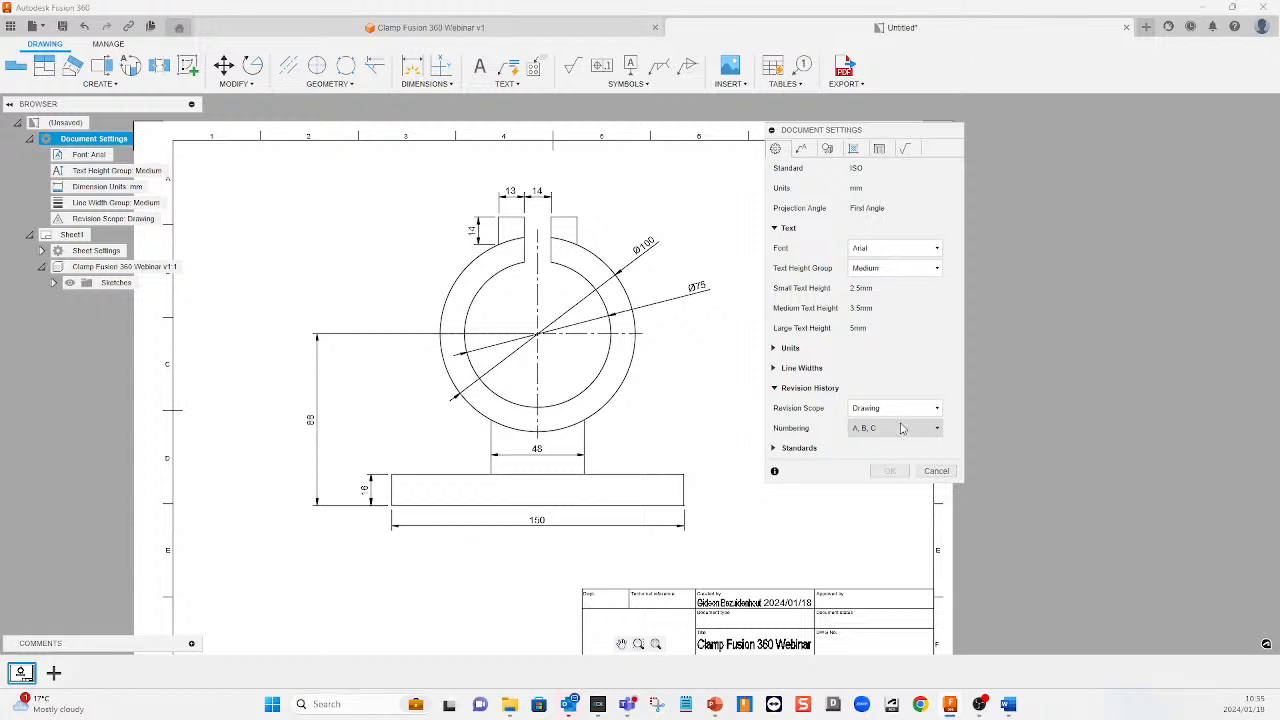
{"action": "left_click", "coordinate": [930, 432]}
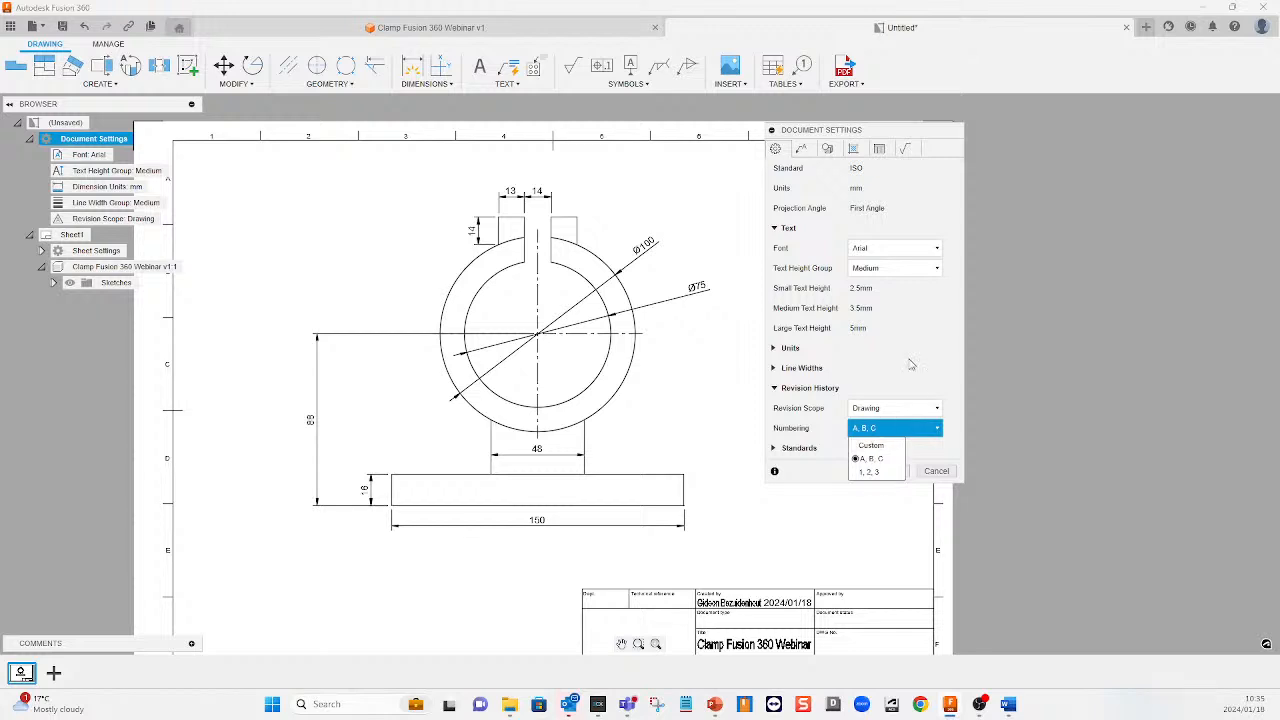
{"action": "left_click", "coordinate": [868, 458]}
{"action": "left_click", "coordinate": [775, 449]}
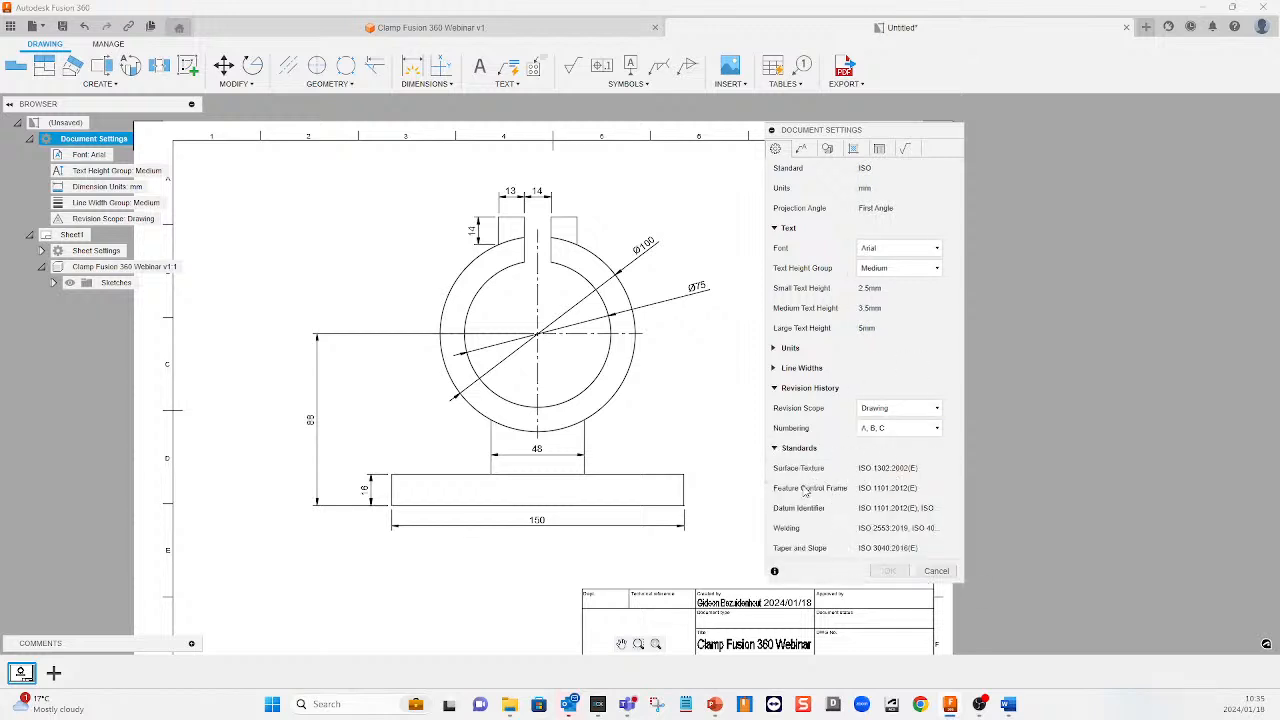
Examine the annotation, line, hatch, table and symbol properties in the document settings, and leave the settings without changes
{"action": "left_click", "coordinate": [801, 149]}
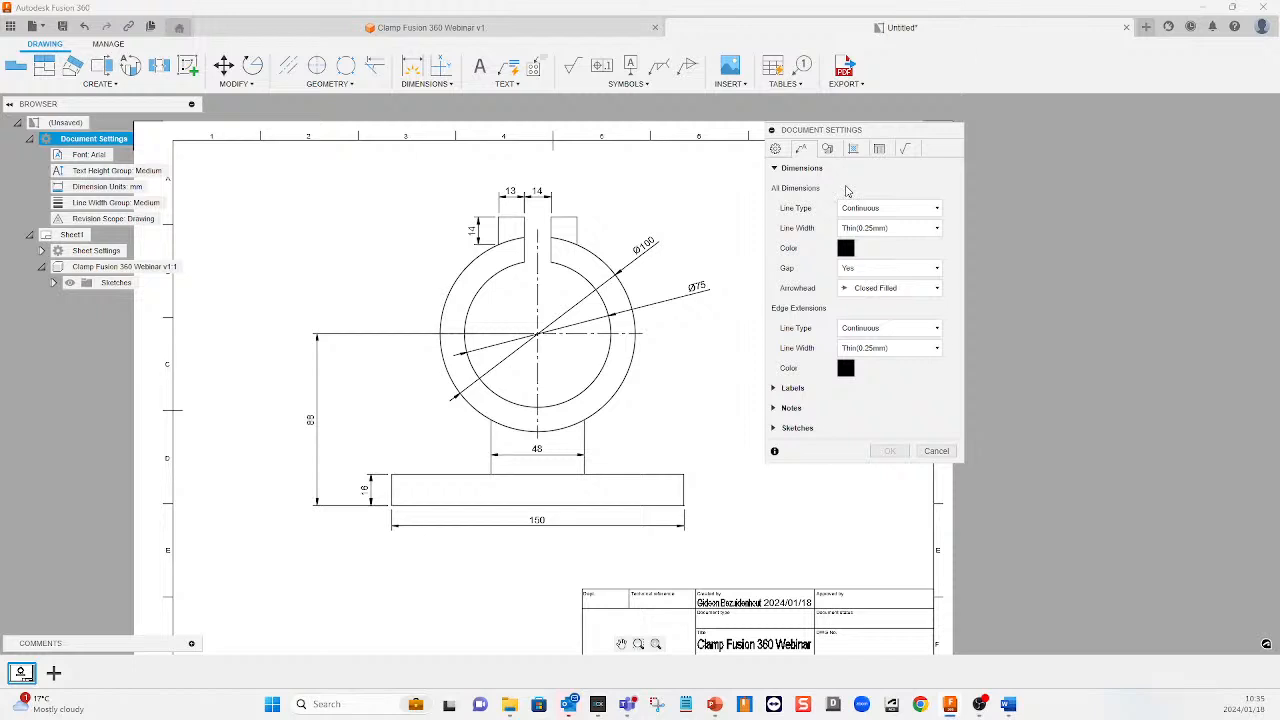
{"action": "left_click", "coordinate": [774, 389]}
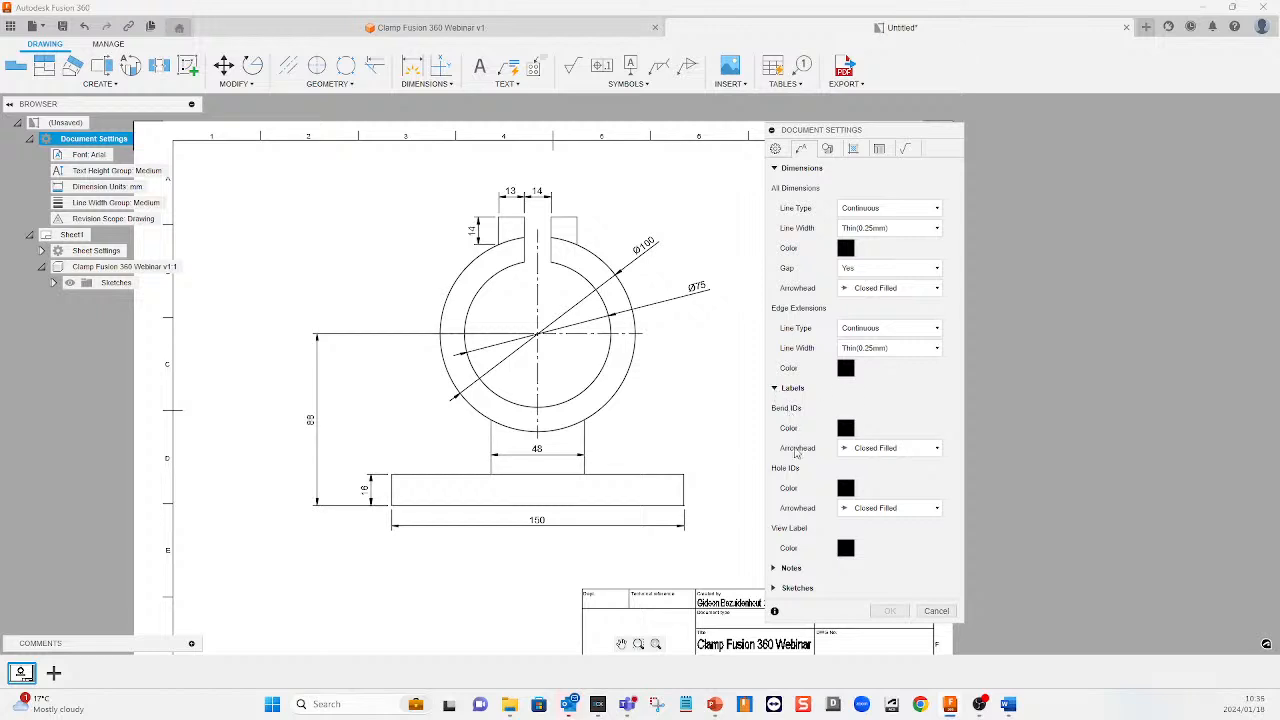
{"action": "left_click", "coordinate": [774, 389]}
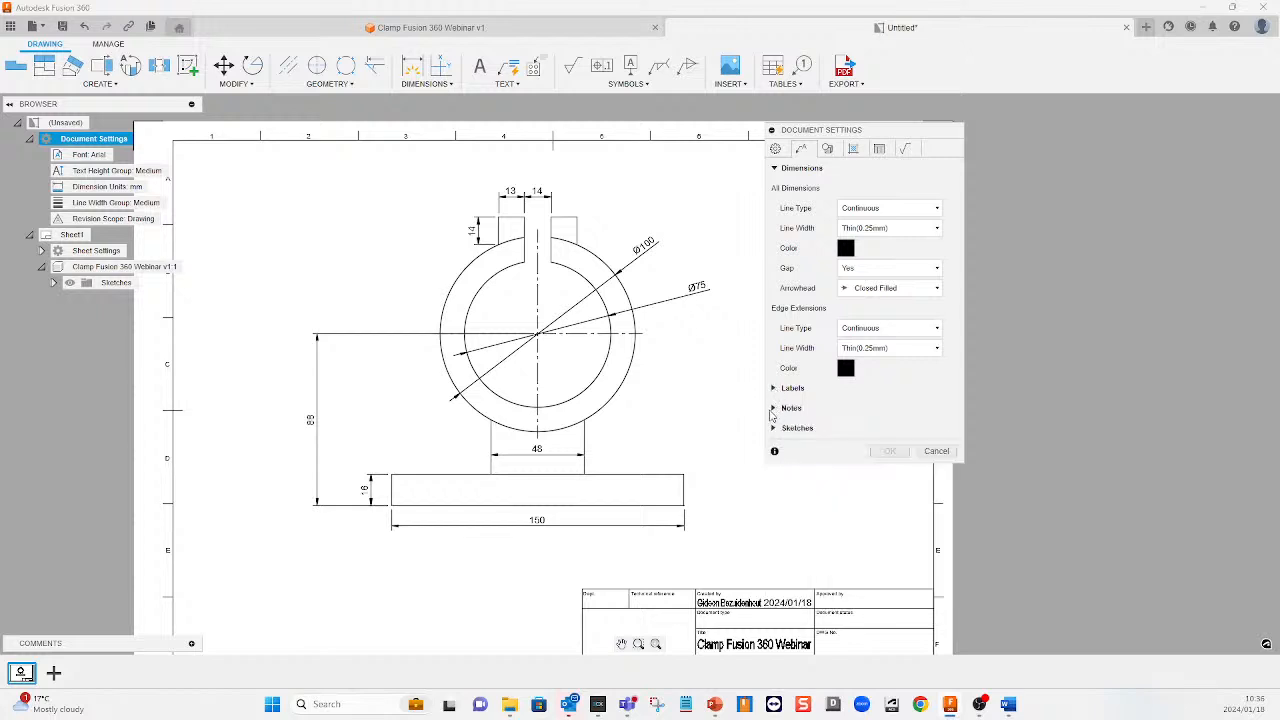
{"action": "left_click", "coordinate": [774, 409]}
{"action": "left_click", "coordinate": [774, 409]}
{"action": "left_click", "coordinate": [829, 150]}
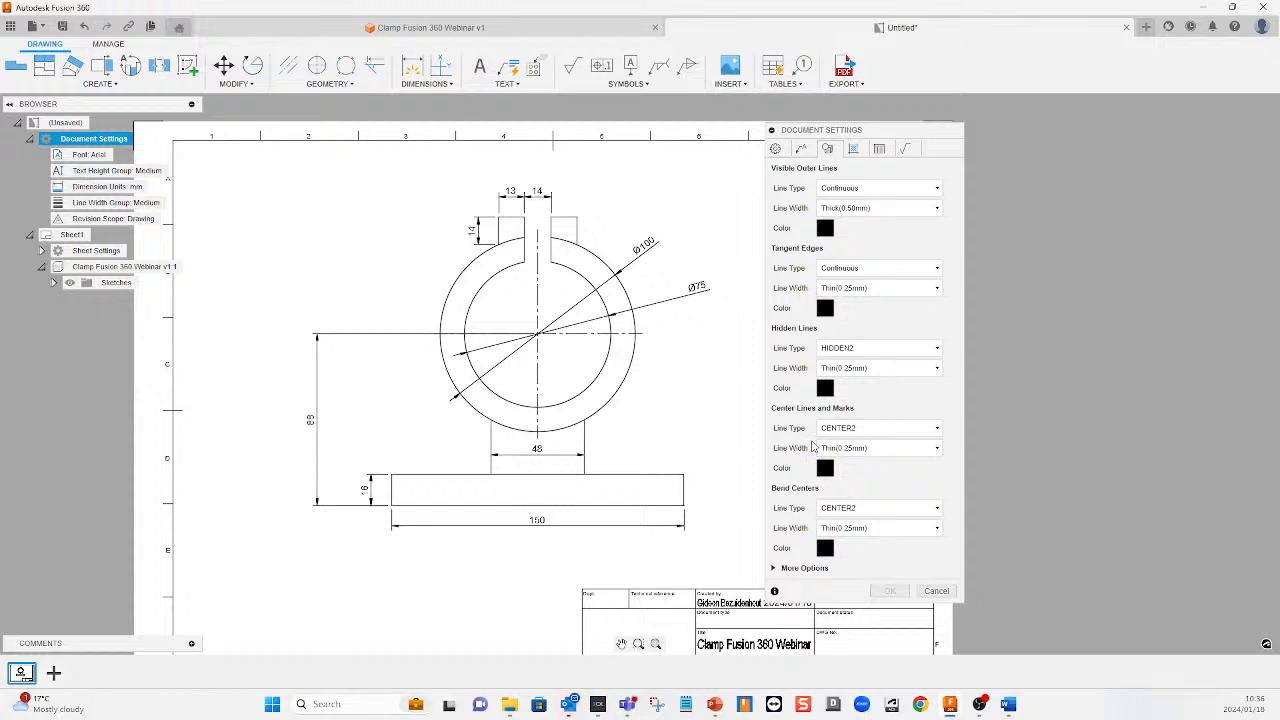
{"action": "left_click", "coordinate": [774, 568]}
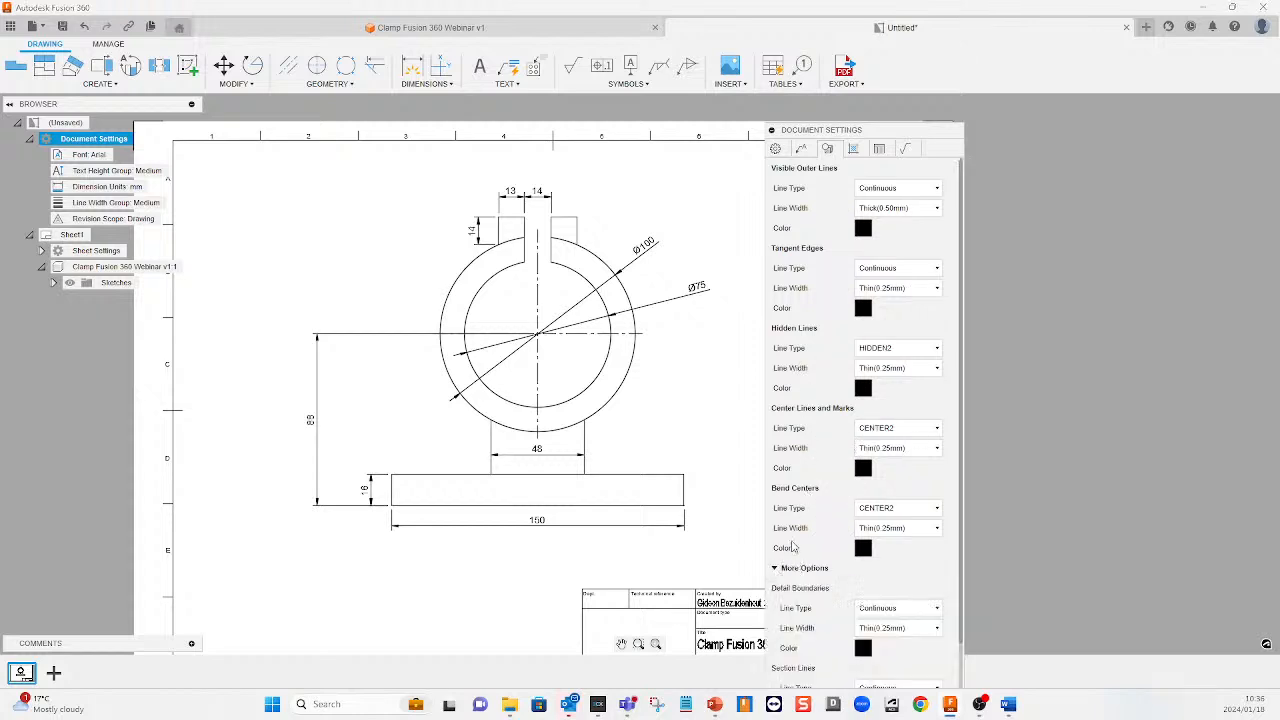
{"action": "scroll", "coordinate": [839, 438], "scroll_direction": "down", "scroll_amount": 1}
{"action": "scroll", "coordinate": [839, 438], "scroll_direction": "down", "scroll_amount": 3}
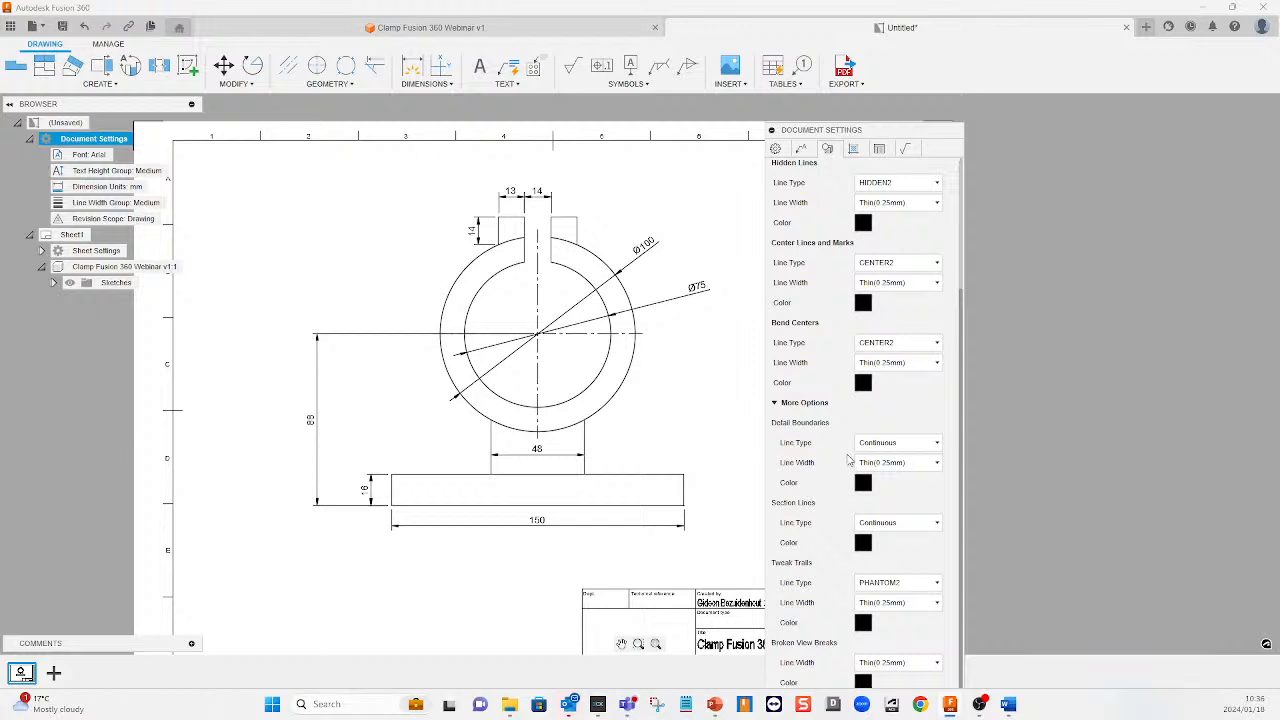
{"action": "left_click", "coordinate": [855, 149]}
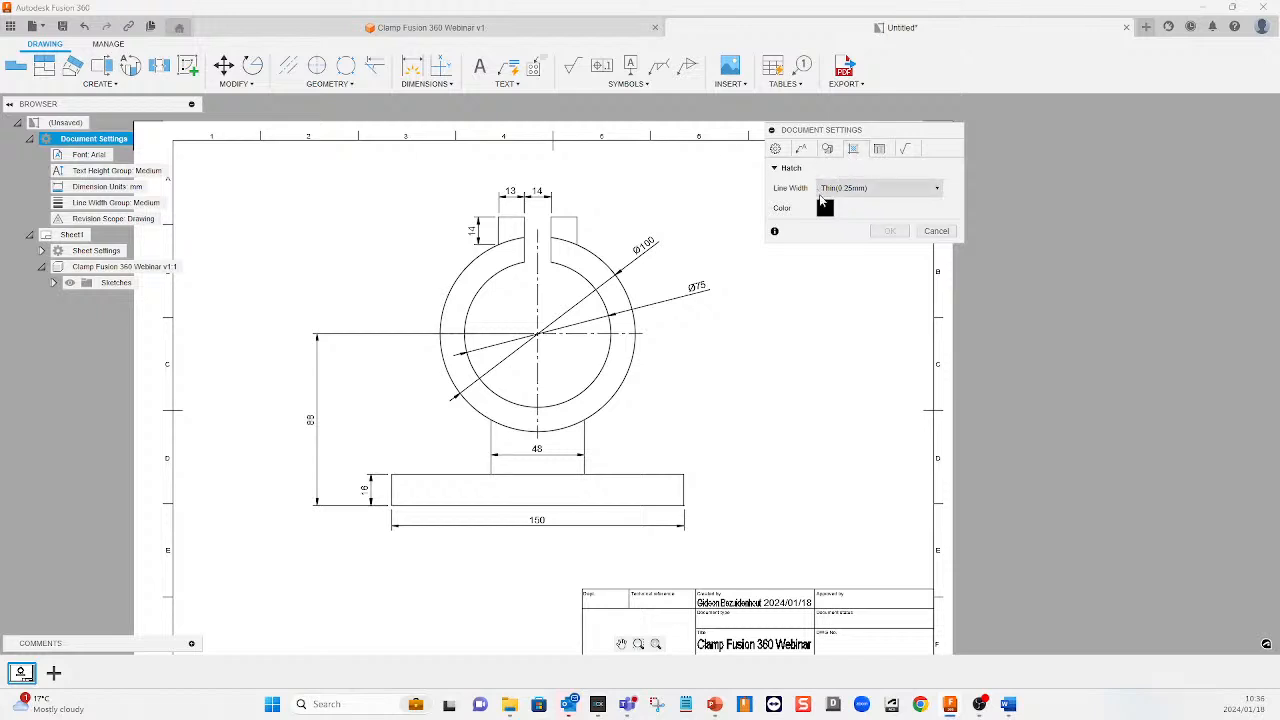
{"action": "left_click", "coordinate": [879, 150]}
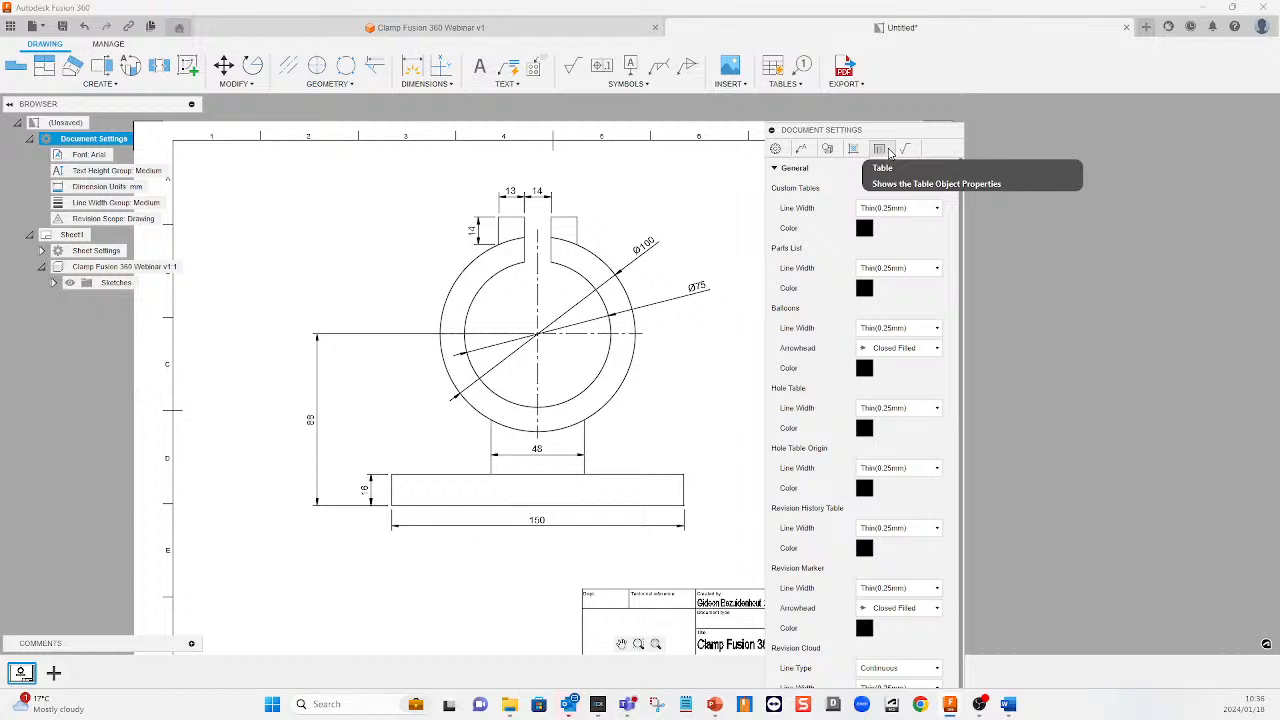
{"action": "left_click", "coordinate": [904, 150]}
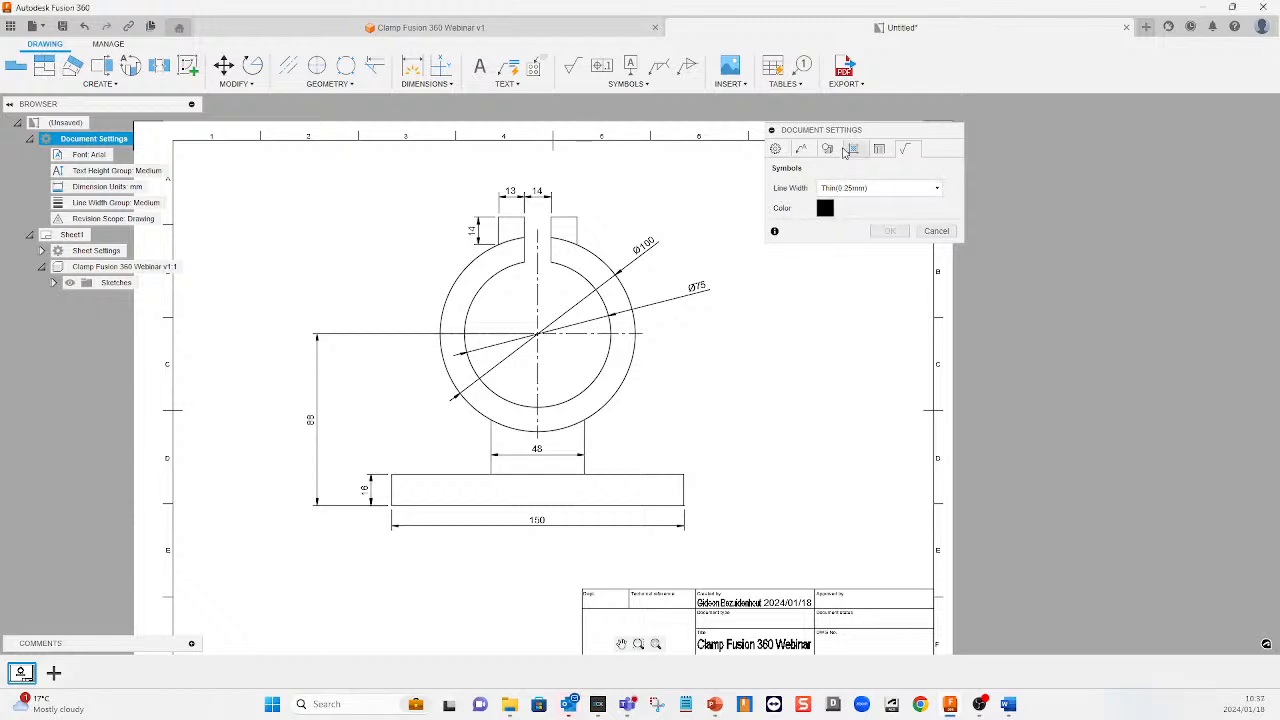
{"action": "left_click", "coordinate": [937, 233]}
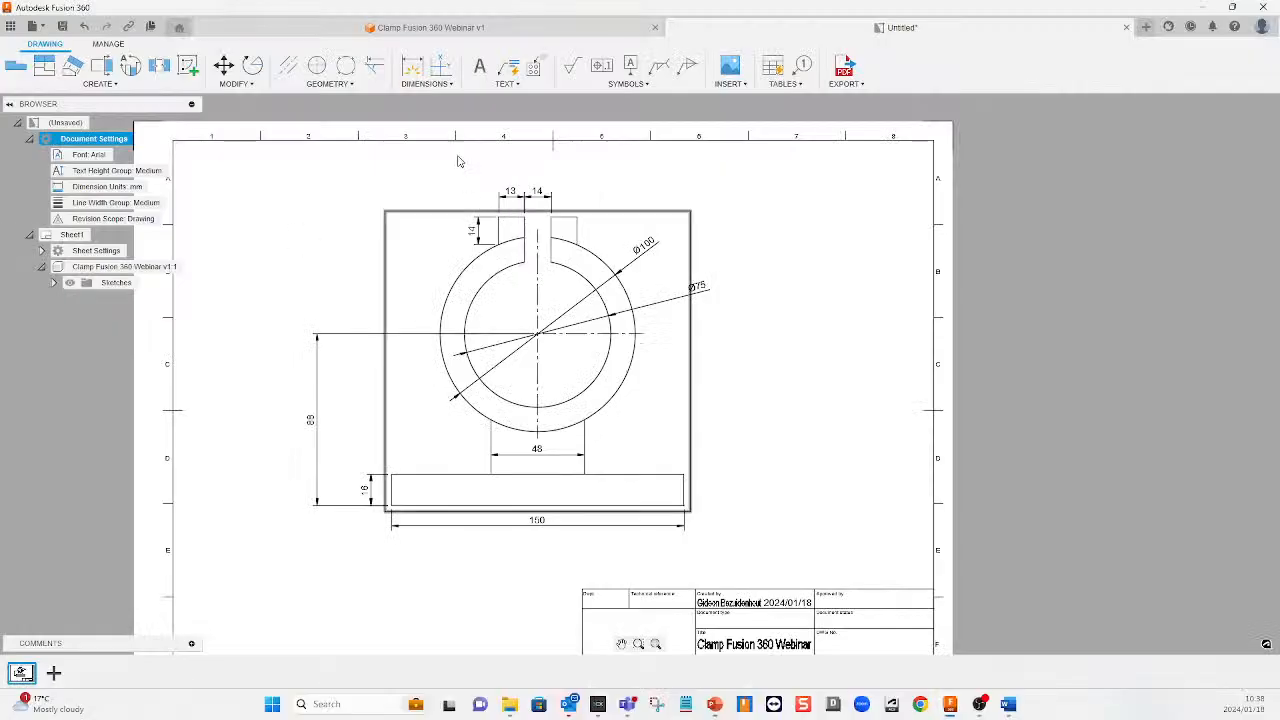
Place a text box below the base plate's width dimension
{"action": "left_click", "coordinate": [480, 66]}
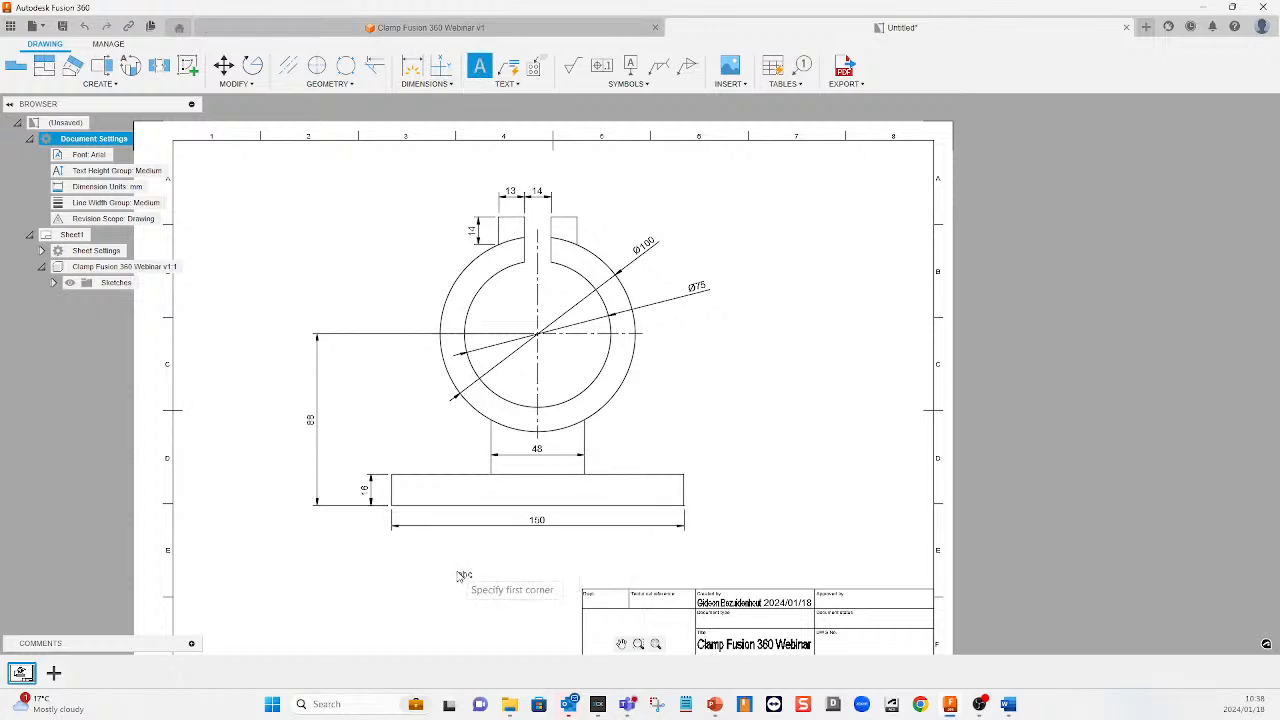
{"action": "left_click", "coordinate": [440, 551]}
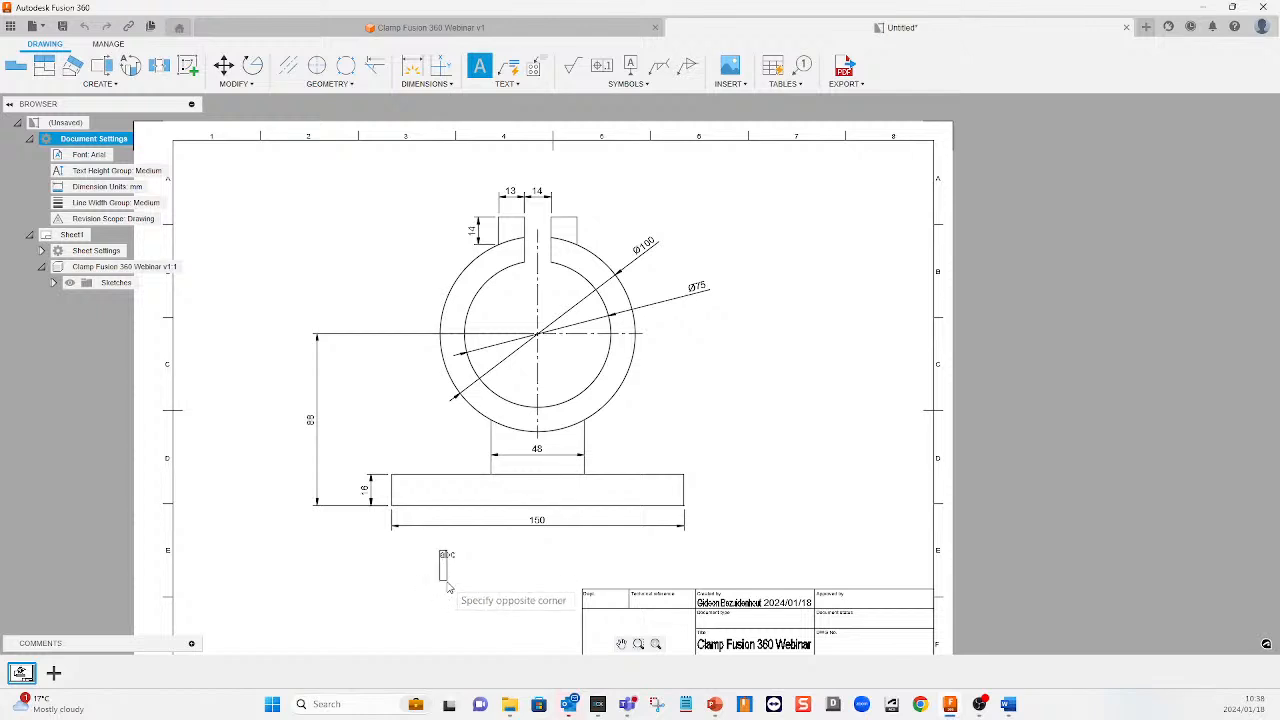
{"action": "left_click", "coordinate": [581, 578]}
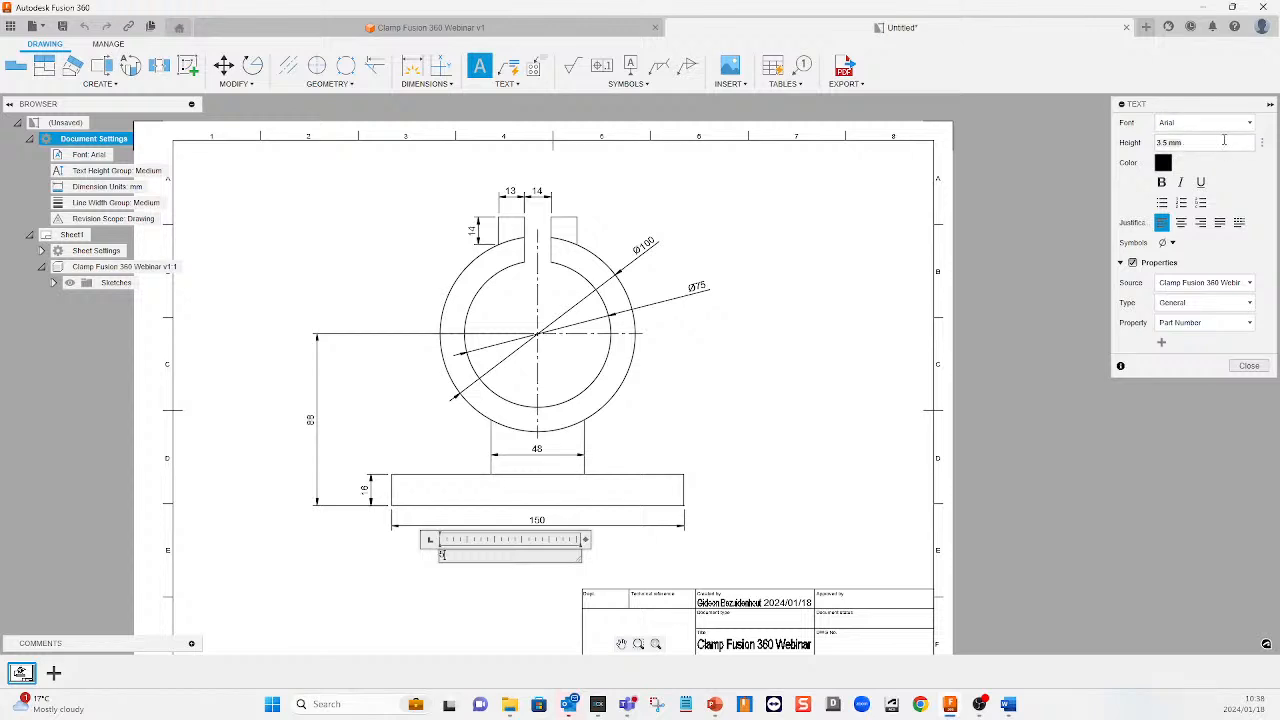
Try to set the text height to 5
{"action": "left_click", "coordinate": [1216, 143]}
{"action": "key", "text": "BackSpace"}
{"action": "key", "text": "BackSpace"}
{"action": "key", "text": "BackSpace"}
{"action": "key", "text": "BackSpace"}
{"action": "key", "text": "BackSpace"}
{"action": "key", "text": "BackSpace"}
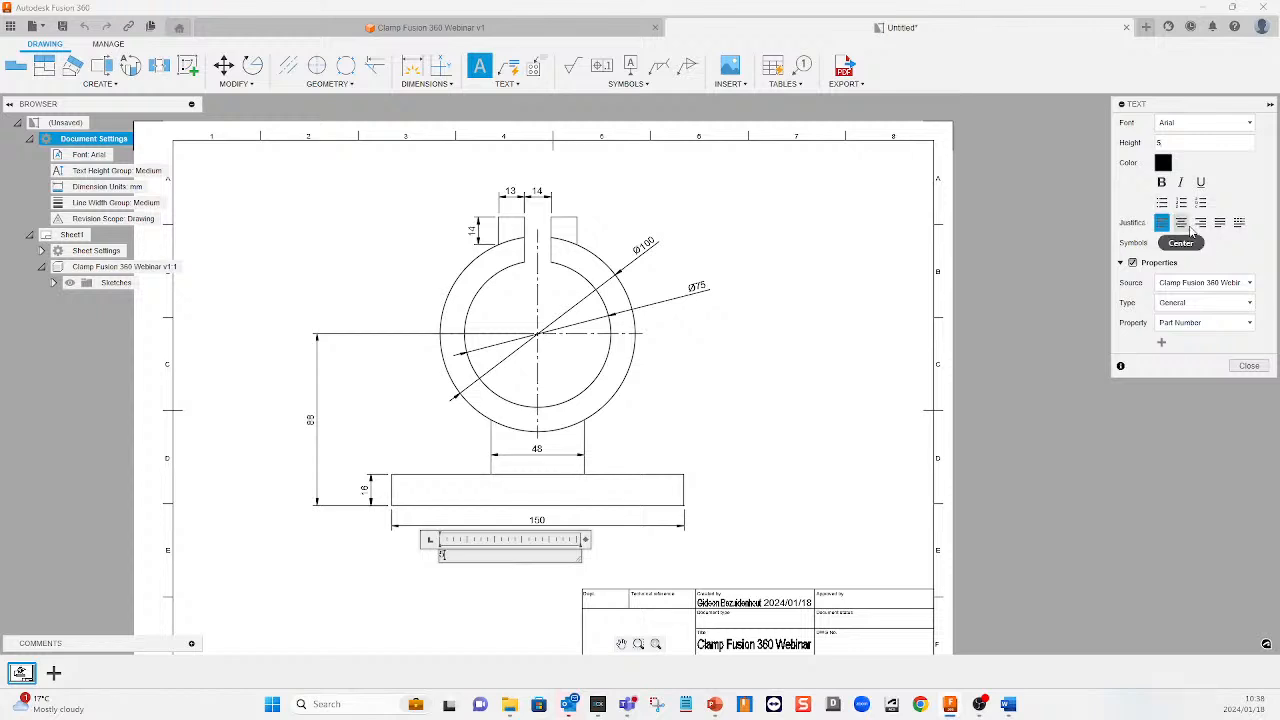
Center-justify the text and enter two lines, PIPE CLAMP and SCALE 1:1, in the text box
{"action": "left_click", "coordinate": [1183, 224]}
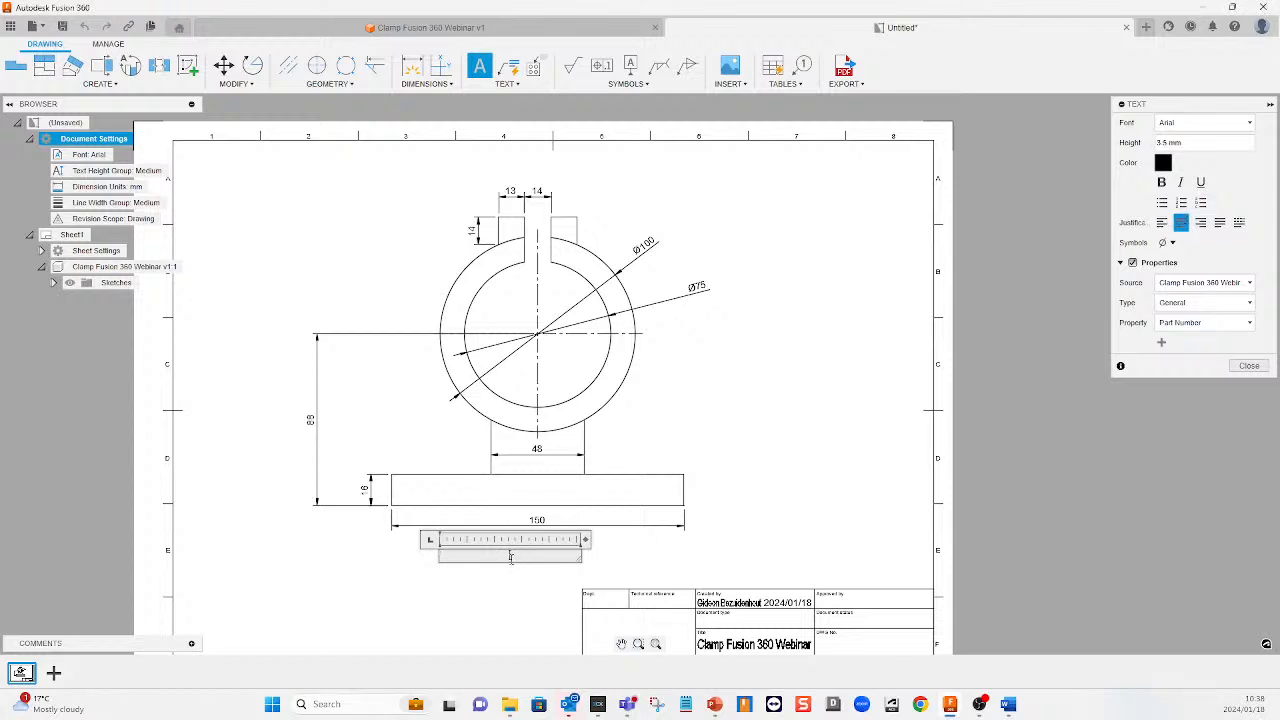
{"action": "type", "text": "M"}
{"action": "key", "text": "BackSpace"}
{"action": "type", "text": "Pipe Clam"}
{"action": "key", "text": "BackSpace"}
{"action": "key", "text": "BackSpace"}
{"action": "key", "text": "BackSpace"}
{"action": "key", "text": "BackSpace"}
{"action": "key", "text": "BackSpace"}
{"action": "key", "text": "BackSpace"}
{"action": "key", "text": "BackSpace"}
{"action": "key", "text": "BackSpace"}
{"action": "type", "text": "PIPE CLAMP"}
{"action": "key", "text": "Return"}
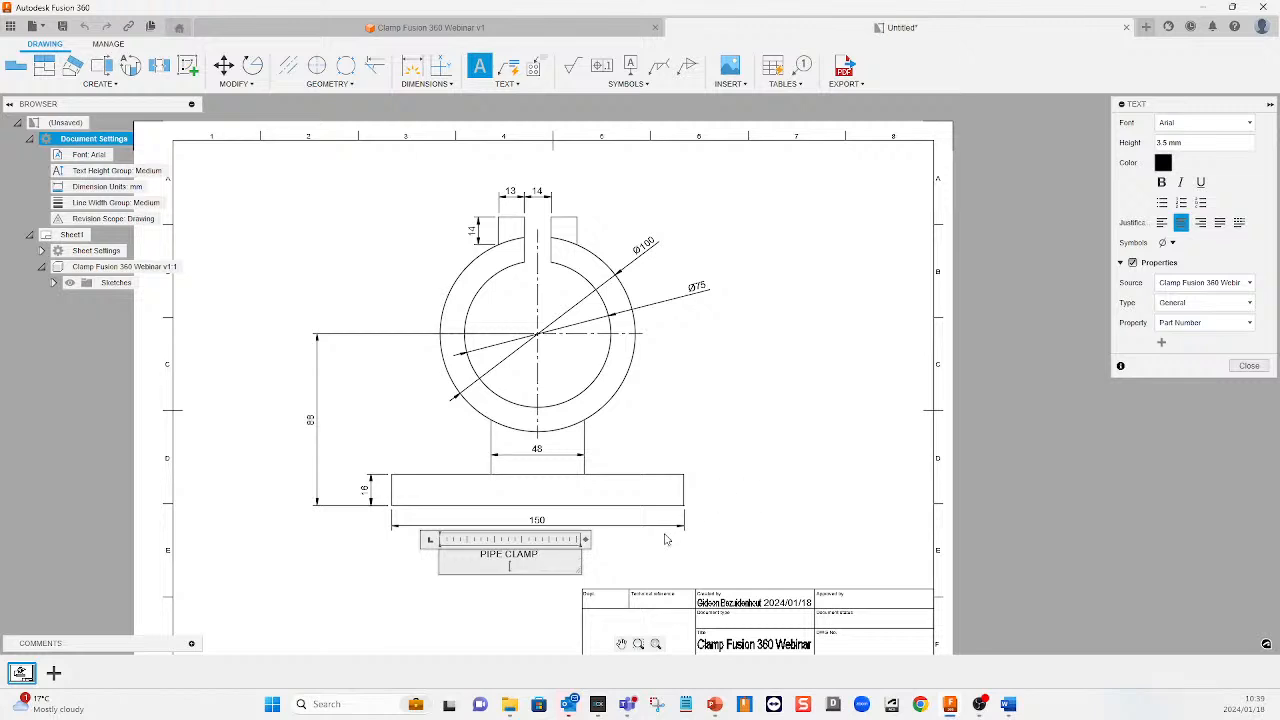
{"action": "type", "text": "SCALE 1:1"}
{"action": "left_click_drag", "start_coordinate": [540, 566], "coordinate": [486, 567]}
{"action": "left_click", "coordinate": [619, 566]}
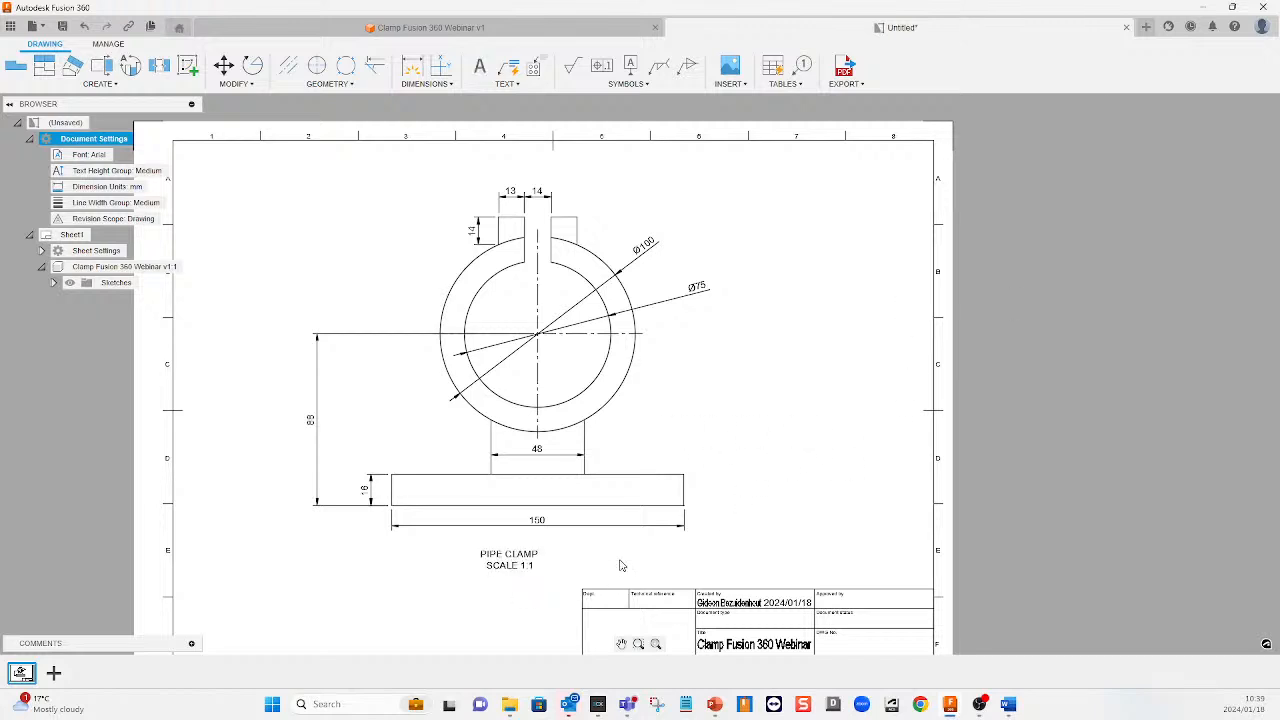
Move the PIPE CLAMP text sideways so it sits centered beneath the base plate
{"action": "left_click", "coordinate": [511, 566]}
{"action": "left_click_drag", "start_coordinate": [441, 551], "coordinate": [474, 550]}
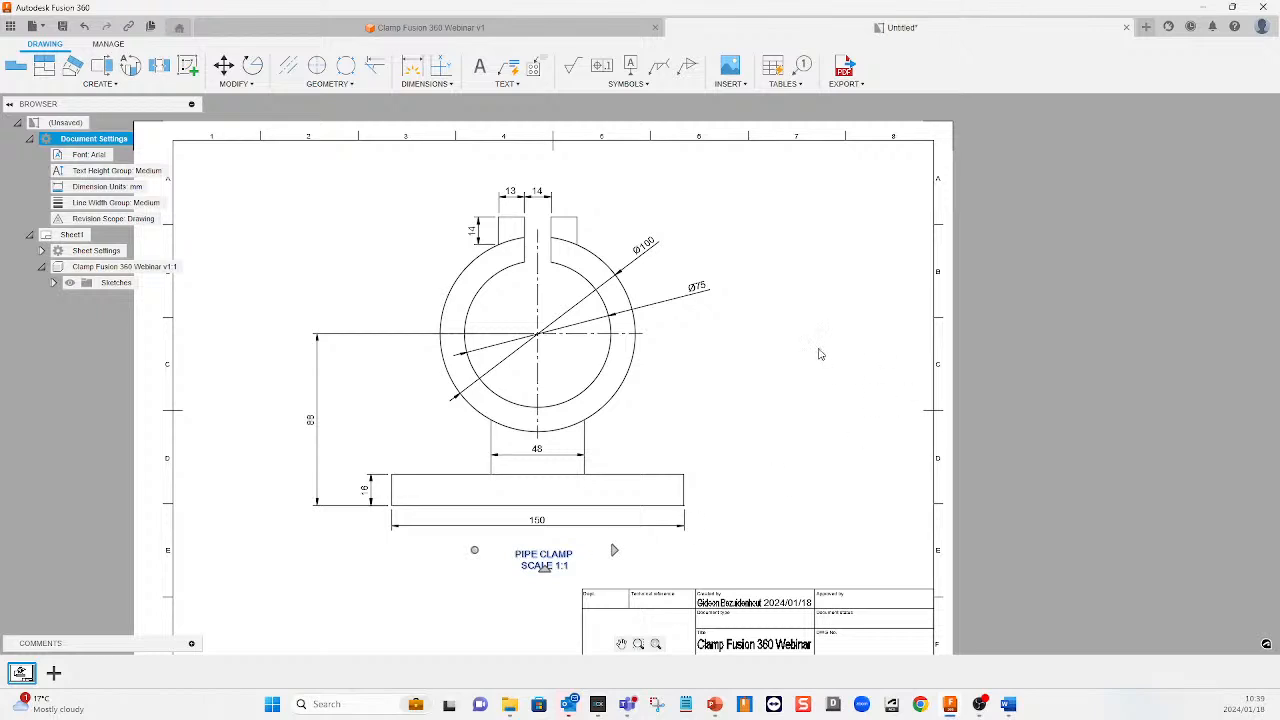
{"action": "left_click", "coordinate": [852, 284]}
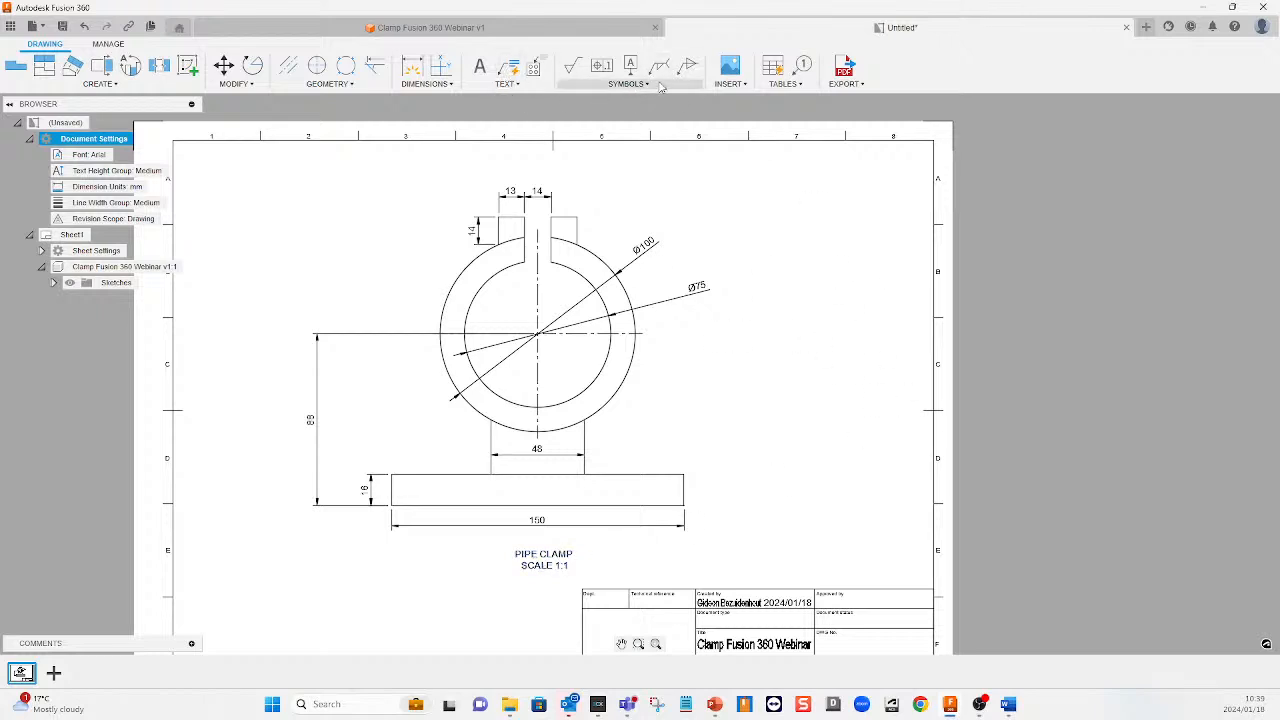
{"action": "left_click", "coordinate": [572, 66]}
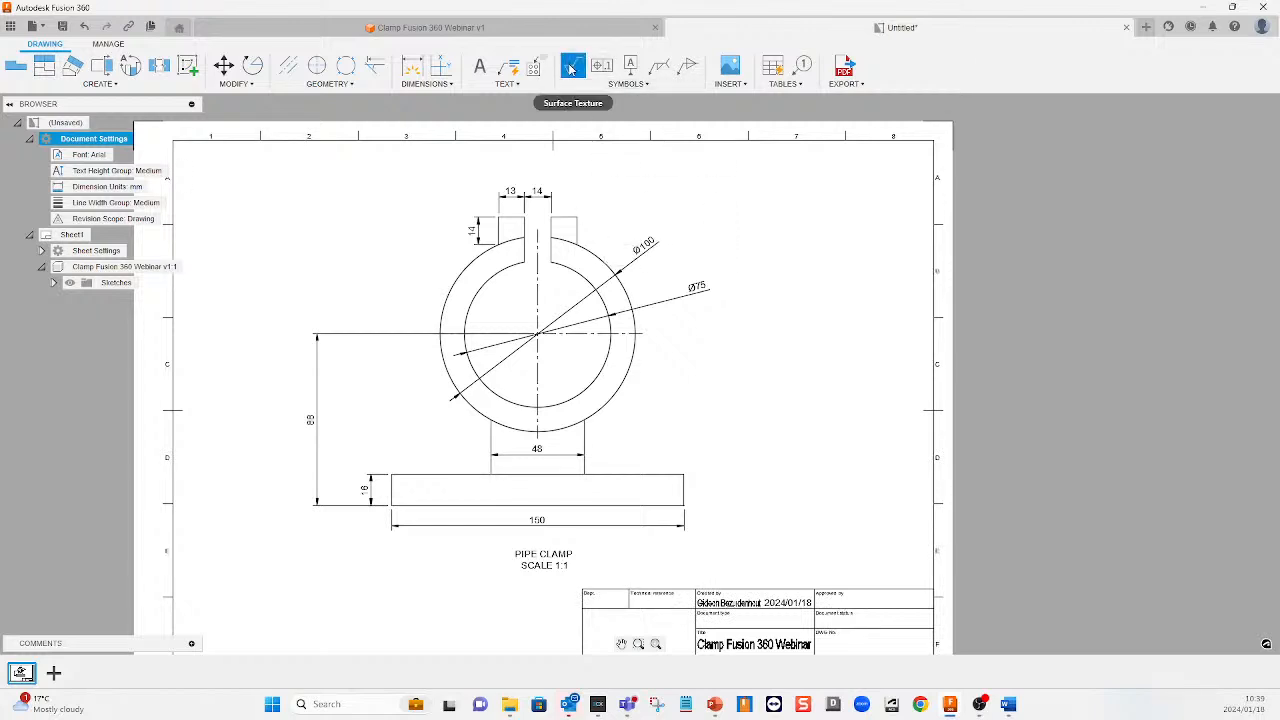
{"action": "left_click", "coordinate": [596, 252]}
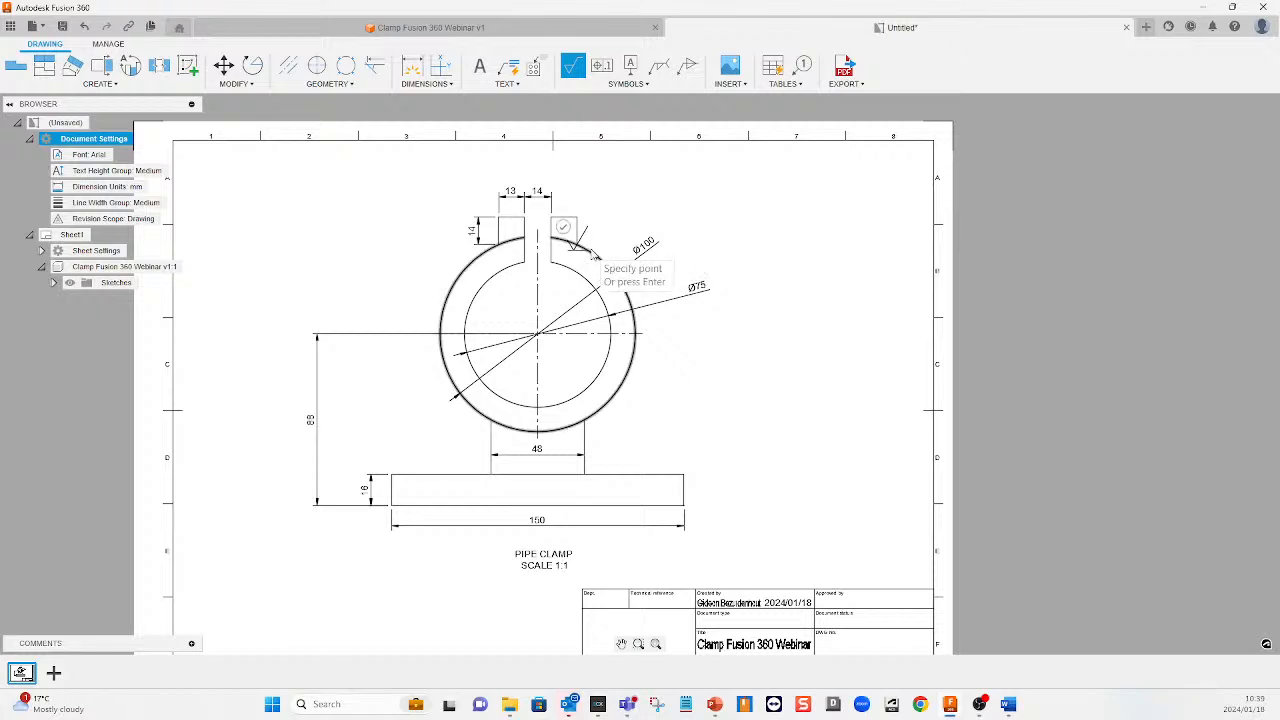
{"action": "left_click", "coordinate": [613, 227]}
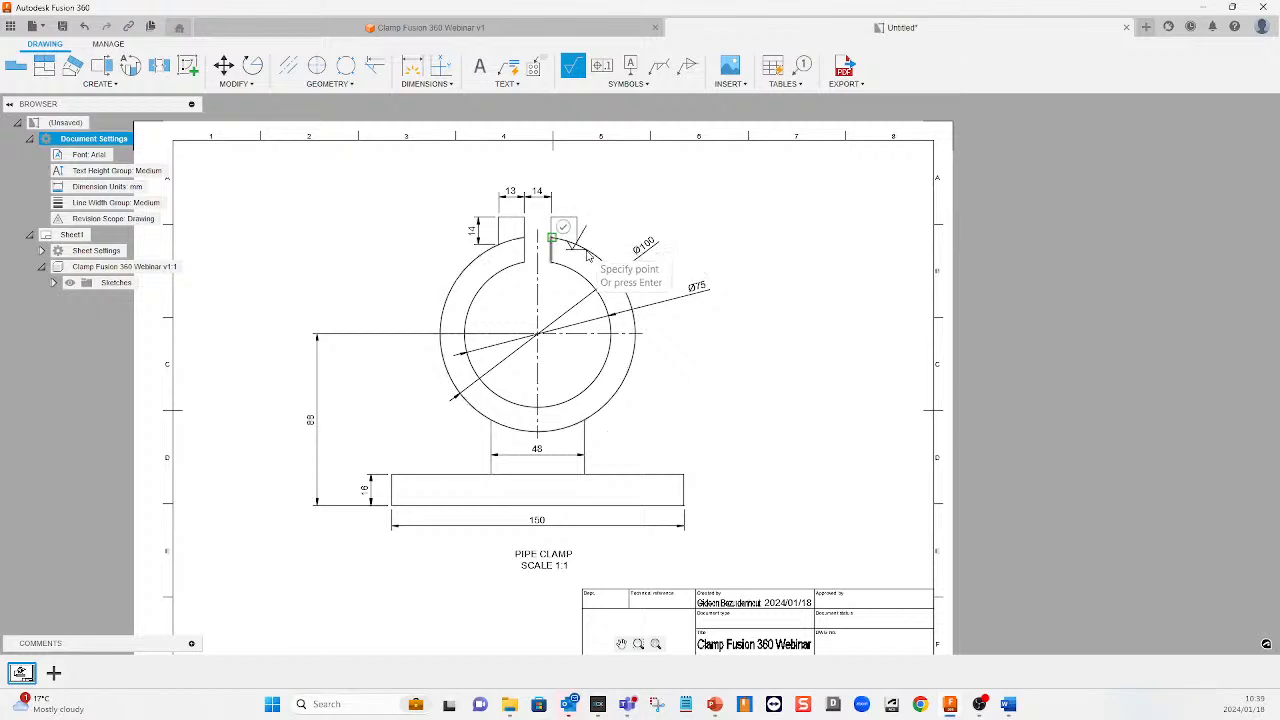
{"action": "left_click", "coordinate": [597, 253]}
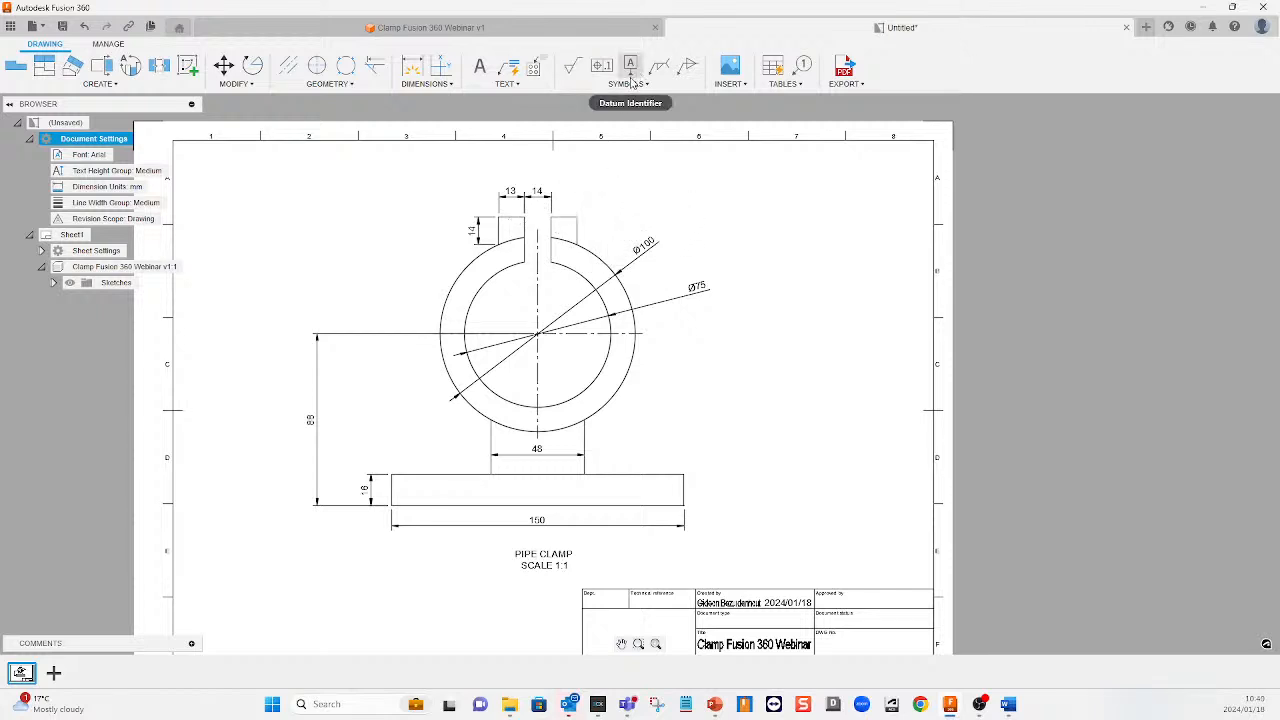
{"action": "key", "text": "Escape"}
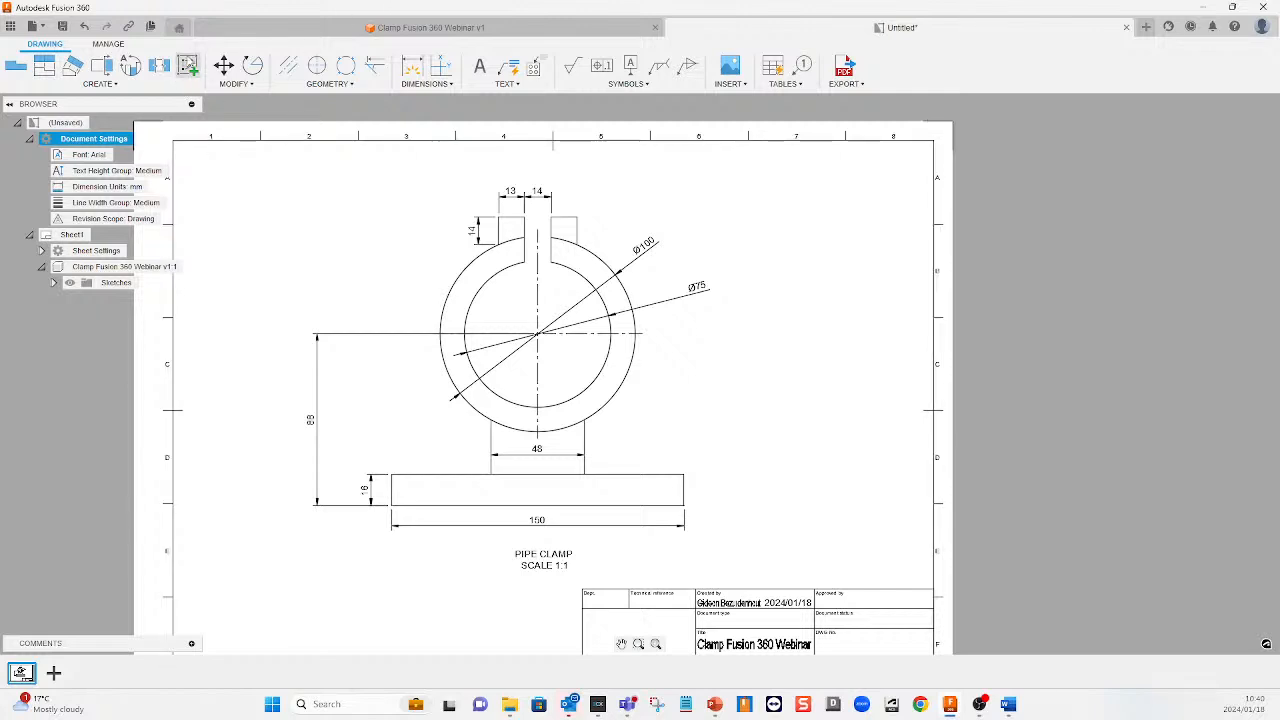
Start a sketch on the drawing sheet and draw a small circle below the base plate, left of the text
{"action": "left_click", "coordinate": [188, 66]}
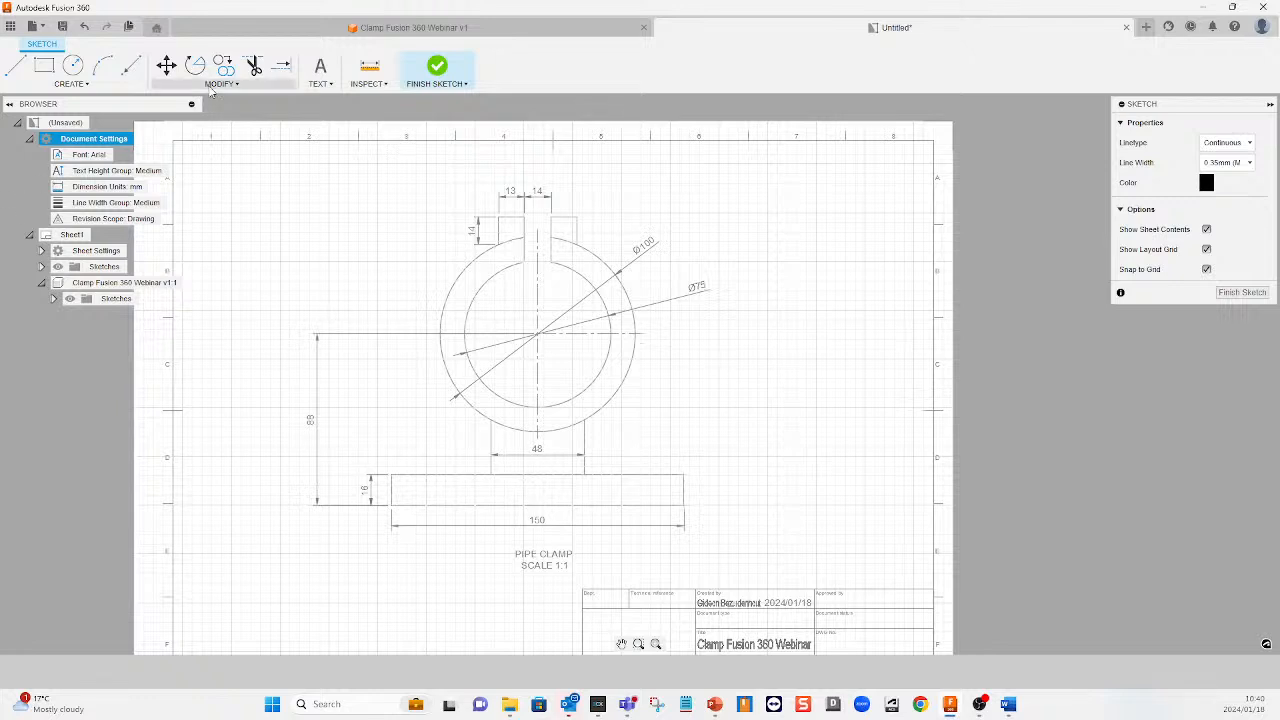
{"action": "left_click", "coordinate": [87, 85]}
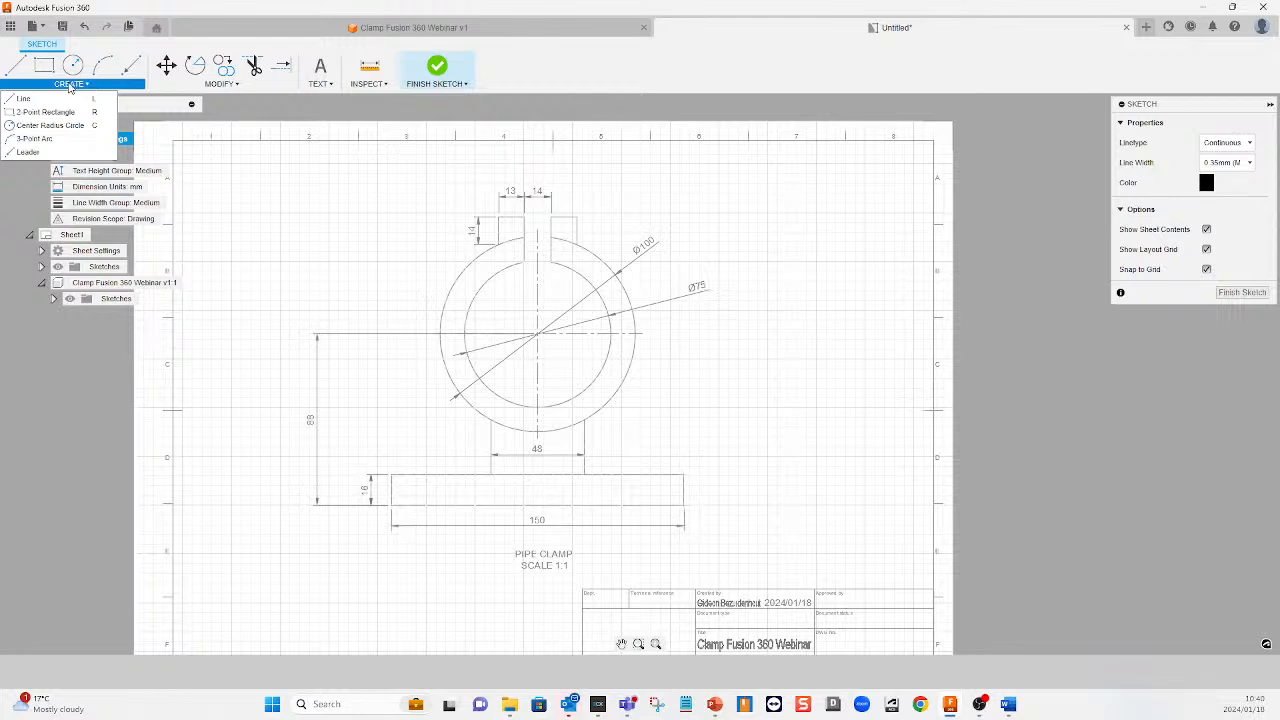
{"action": "left_click", "coordinate": [45, 110]}
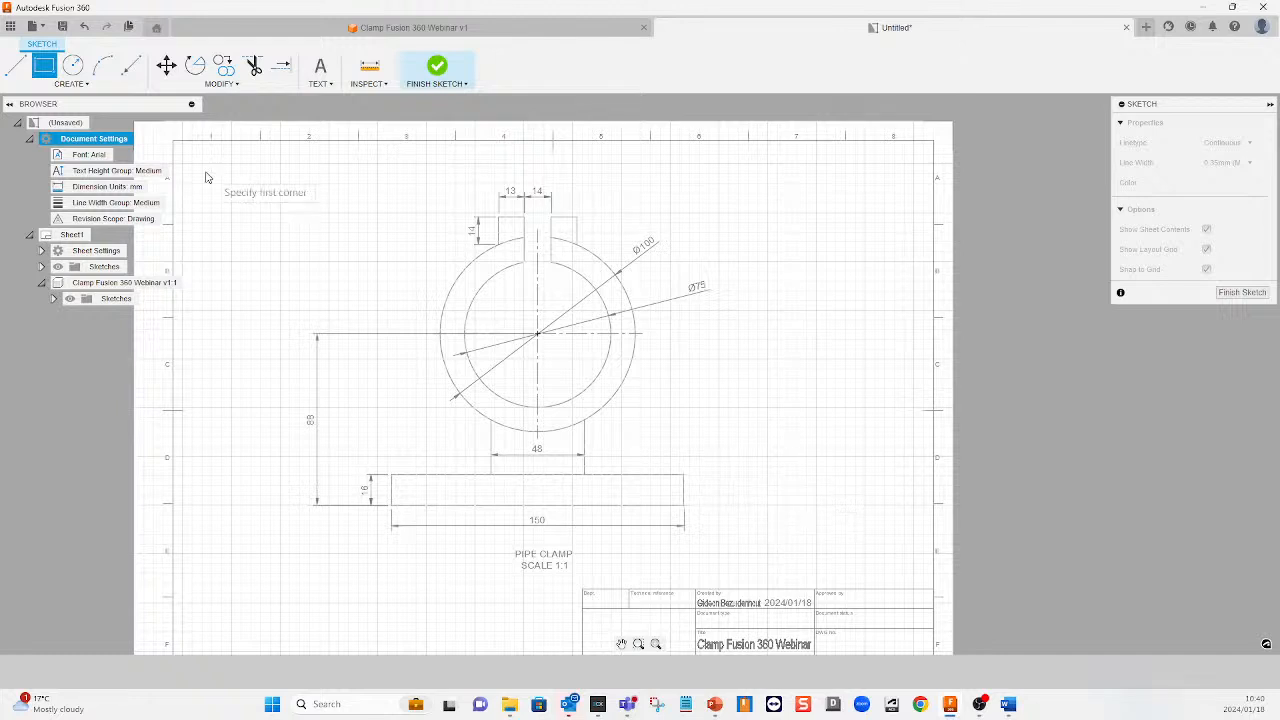
{"action": "left_click", "coordinate": [73, 66]}
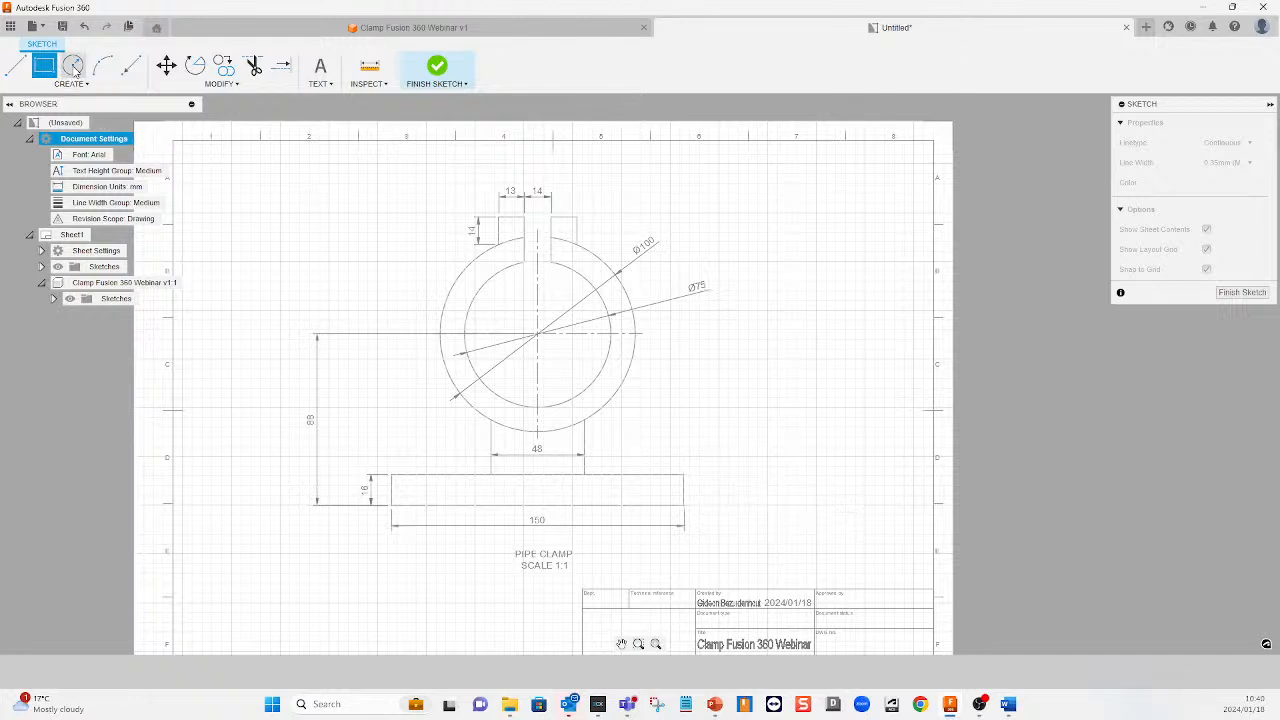
{"action": "left_click", "coordinate": [463, 591]}
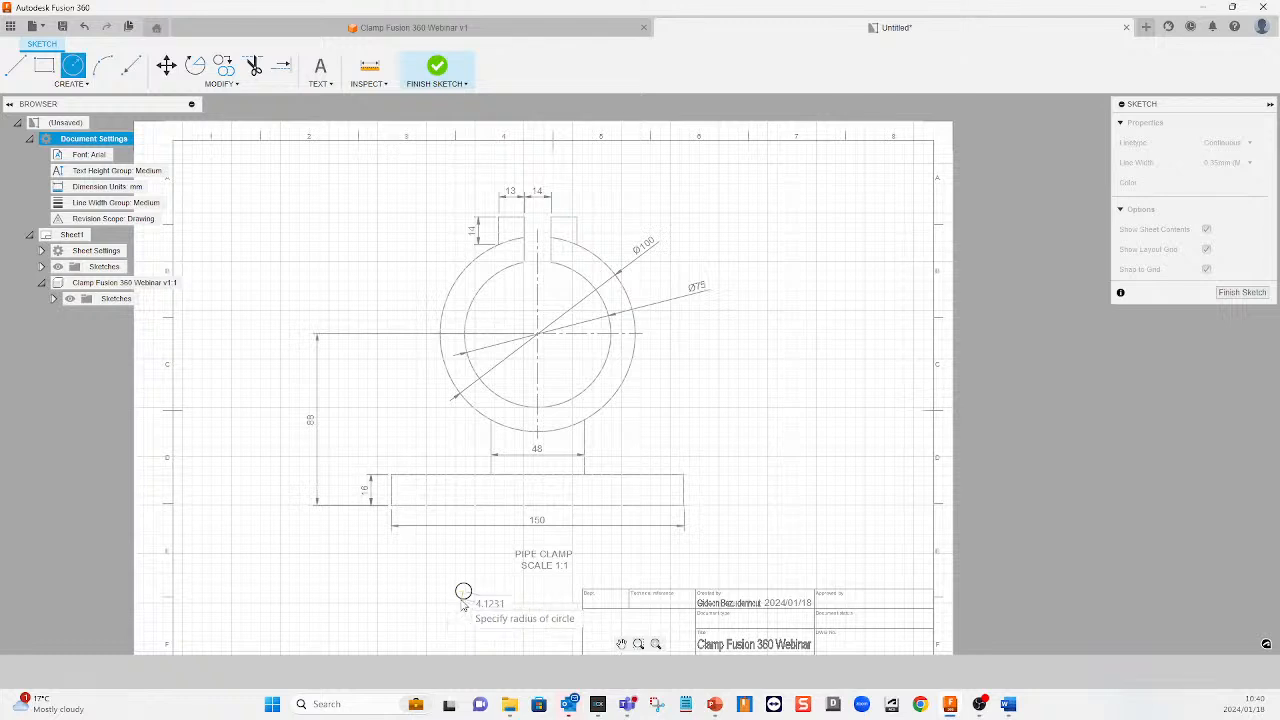
{"action": "left_click", "coordinate": [458, 597]}
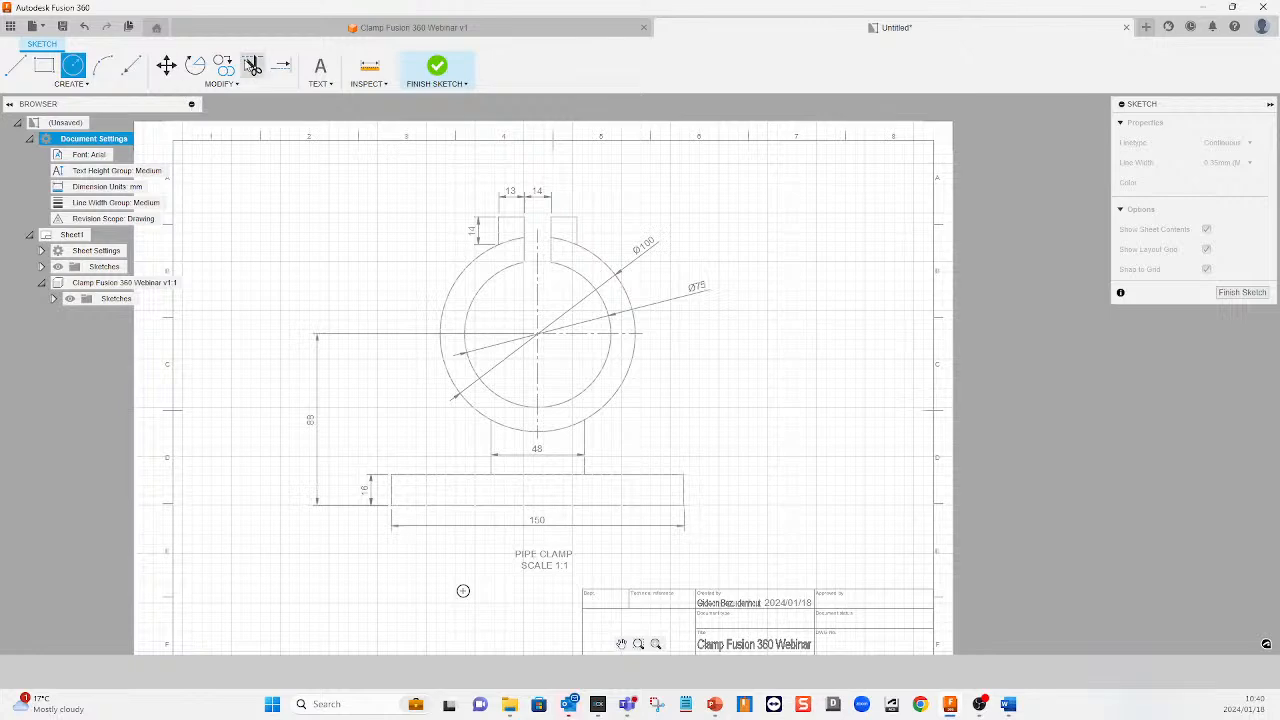
Draw a short vertical line left of the small circle and a sloping line from its upper end to the circle
{"action": "left_click", "coordinate": [38, 67]}
{"action": "left_click", "coordinate": [15, 66]}
{"action": "scroll", "coordinate": [471, 613], "scroll_direction": "up", "scroll_amount": 2}
{"action": "scroll", "coordinate": [471, 613], "scroll_direction": "up", "scroll_amount": 2}
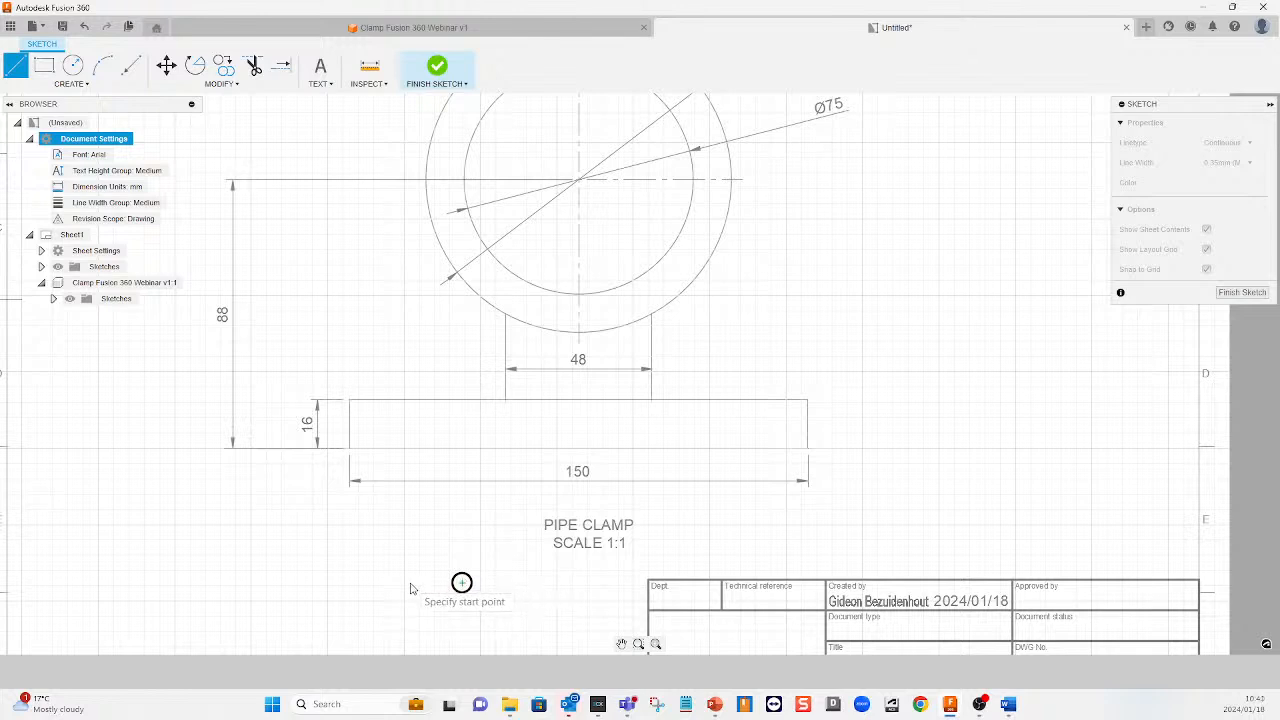
{"action": "left_click", "coordinate": [410, 584]}
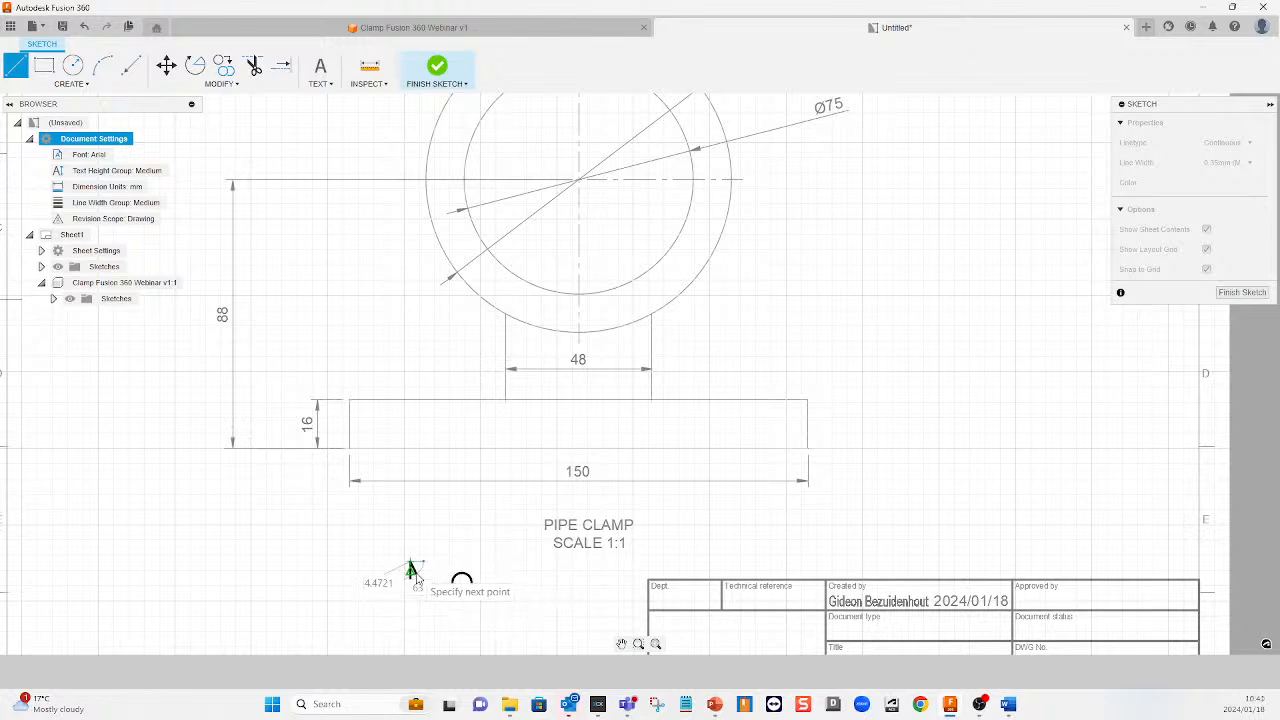
{"action": "left_click", "coordinate": [410, 562]}
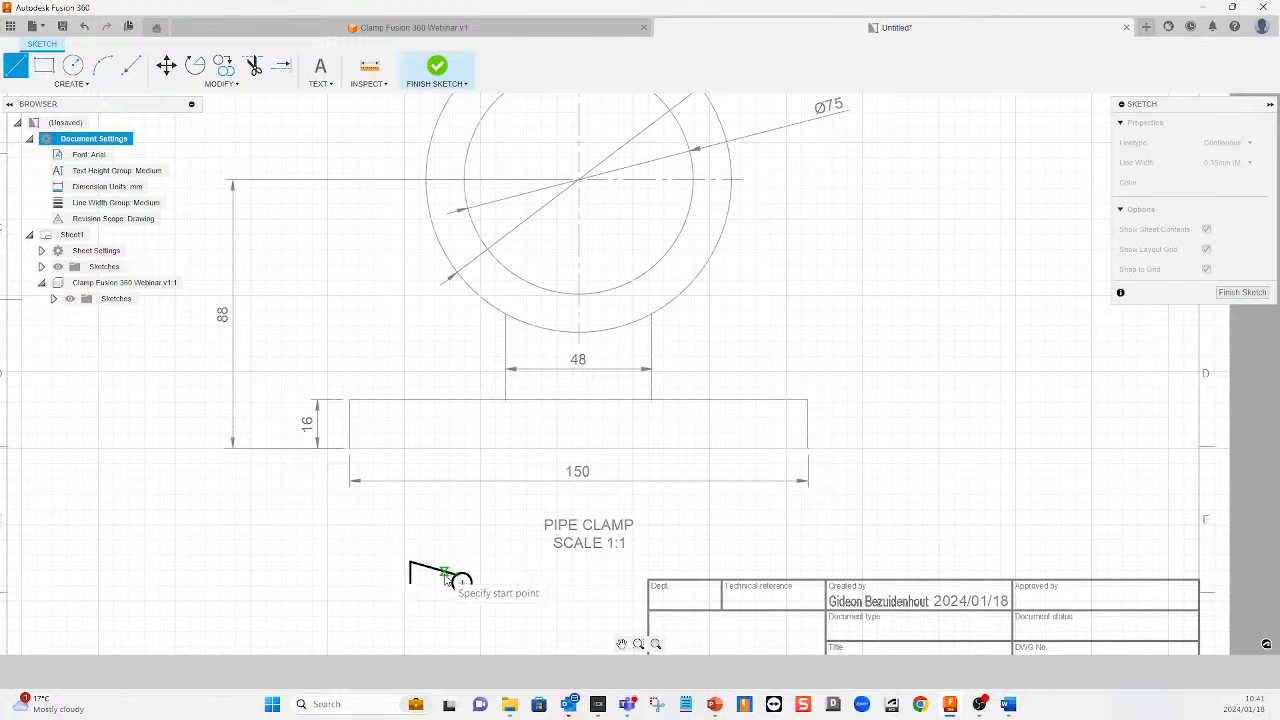
{"action": "left_click", "coordinate": [456, 577]}
{"action": "key", "text": "Escape"}
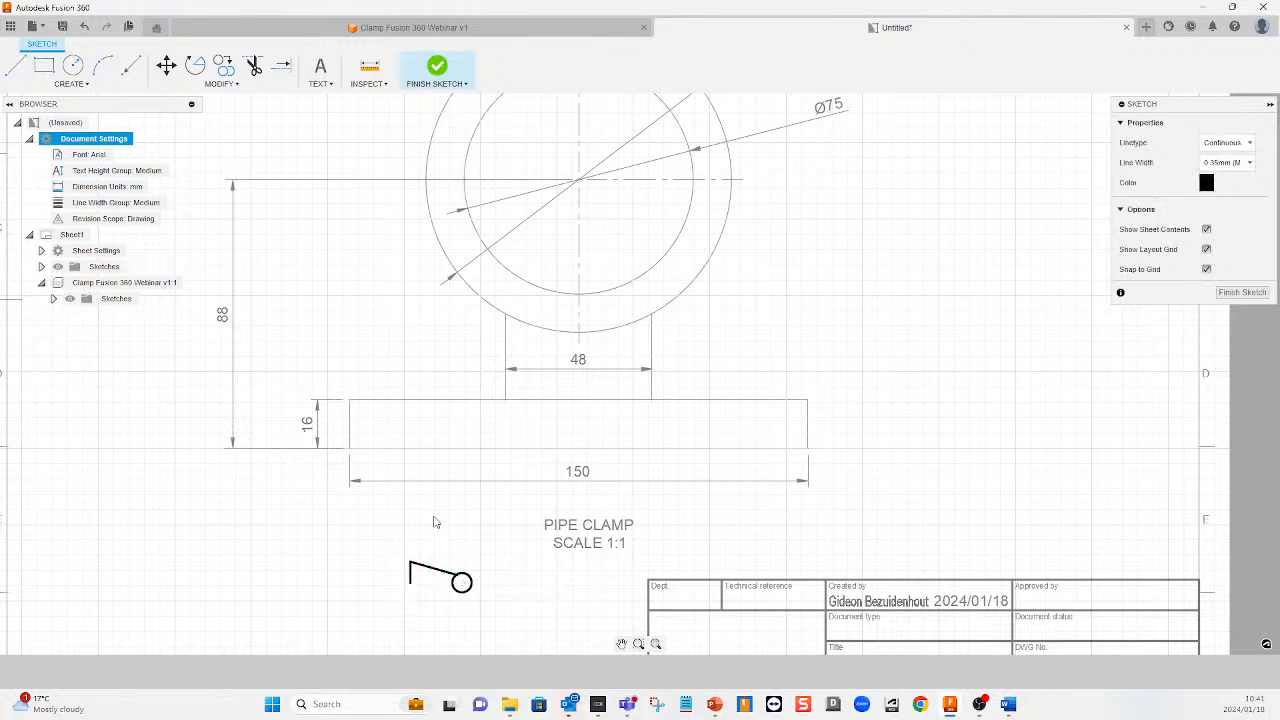
Draw the lower sloping line from the short vertical line's bottom end to the underside of the small circle
{"action": "left_click", "coordinate": [16, 66]}
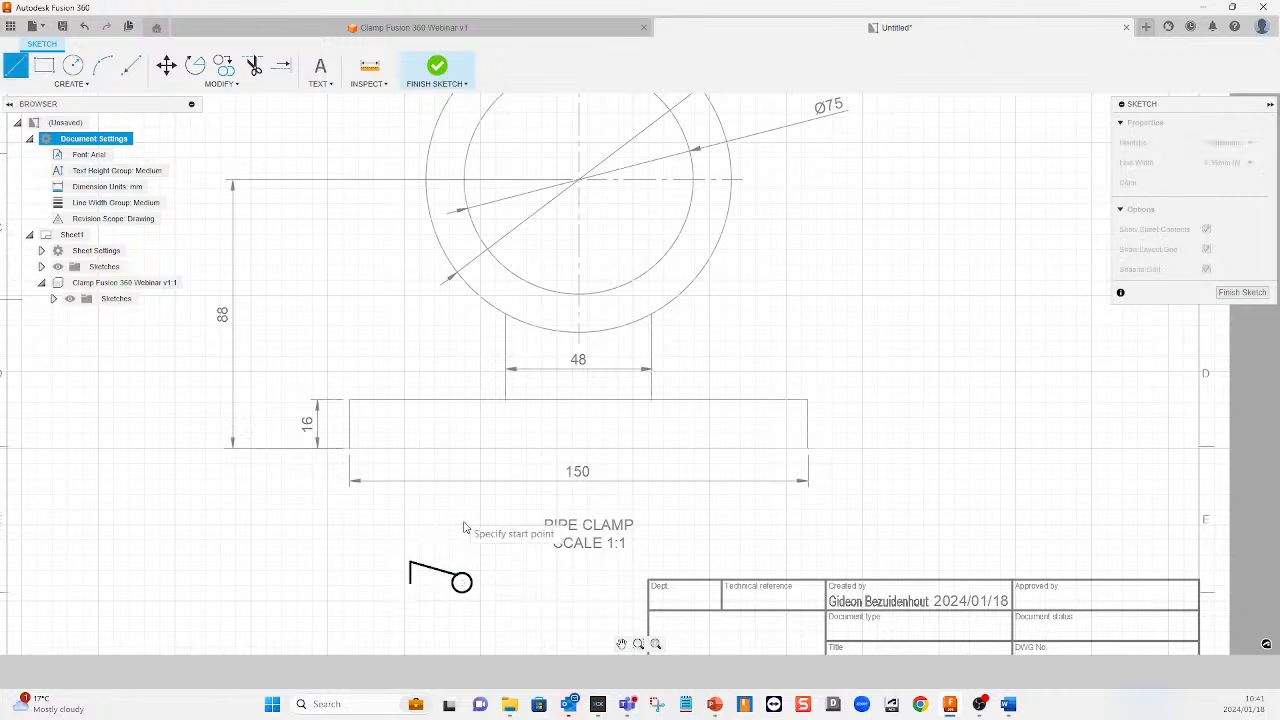
{"action": "left_click", "coordinate": [410, 577]}
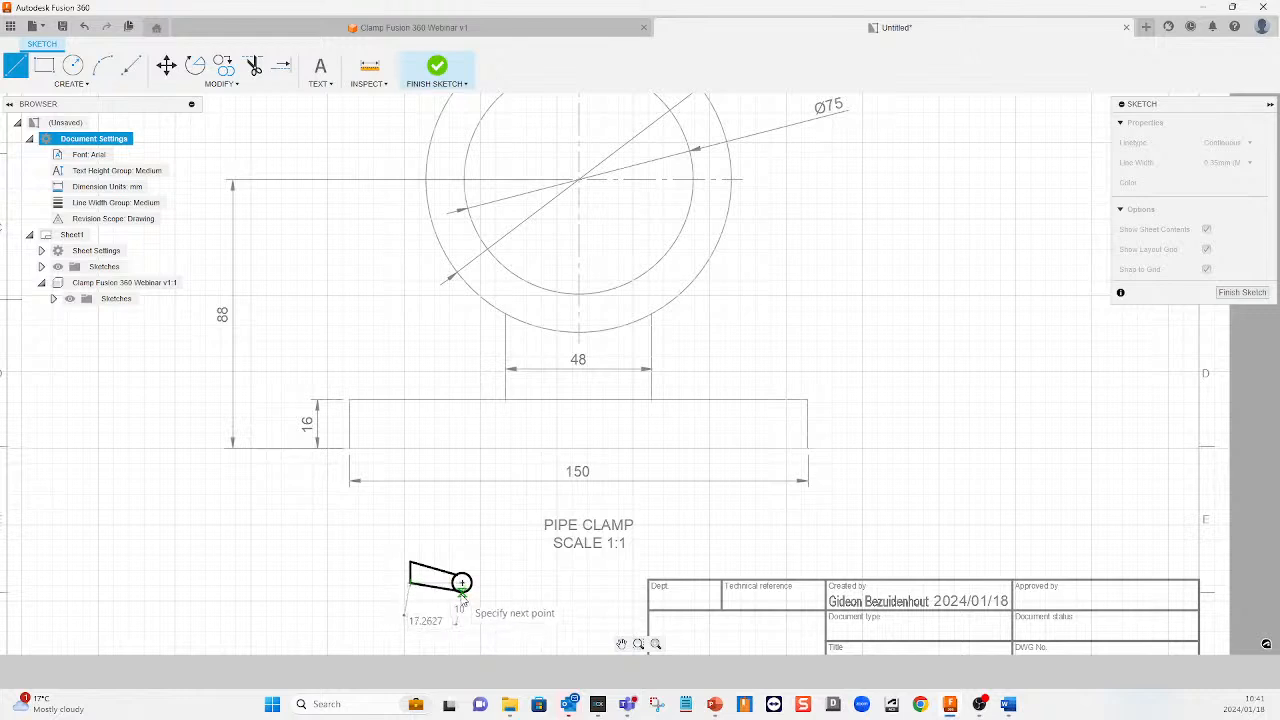
{"action": "left_click", "coordinate": [459, 590]}
{"action": "key", "text": "Escape"}
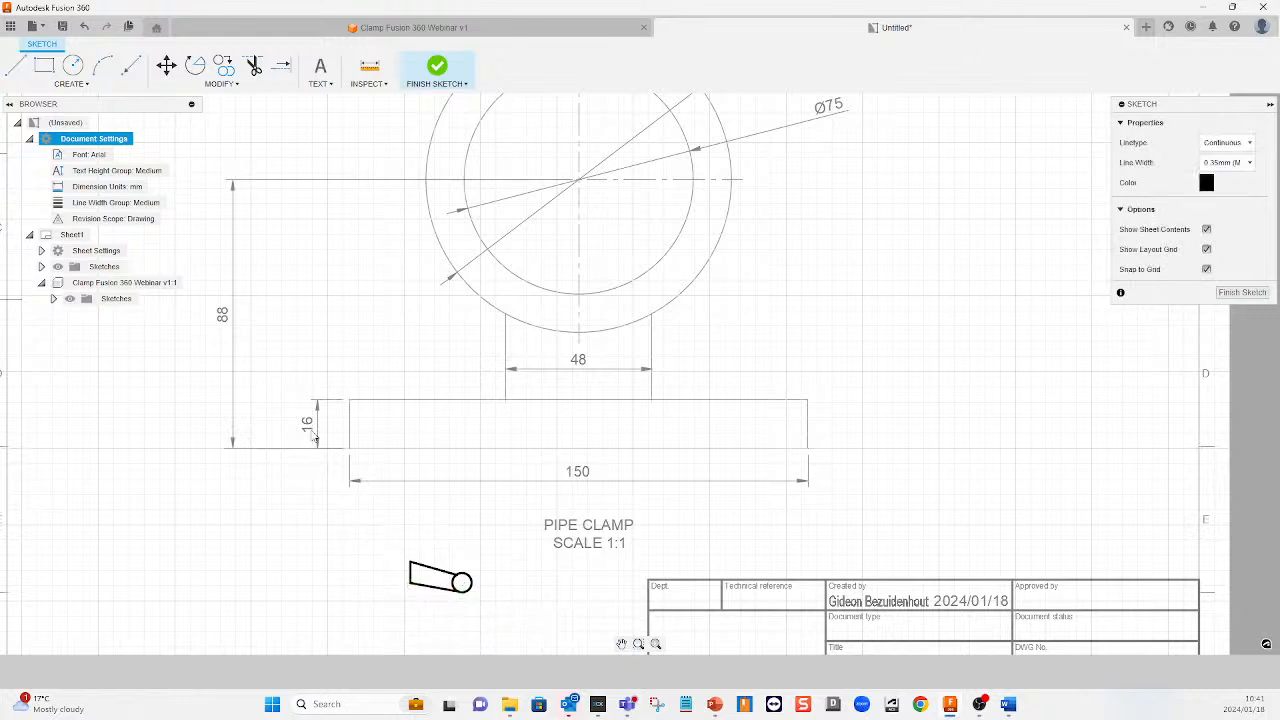
Draw a rectangle enclosing the small circle and the tapered lines
{"action": "left_click", "coordinate": [44, 66]}
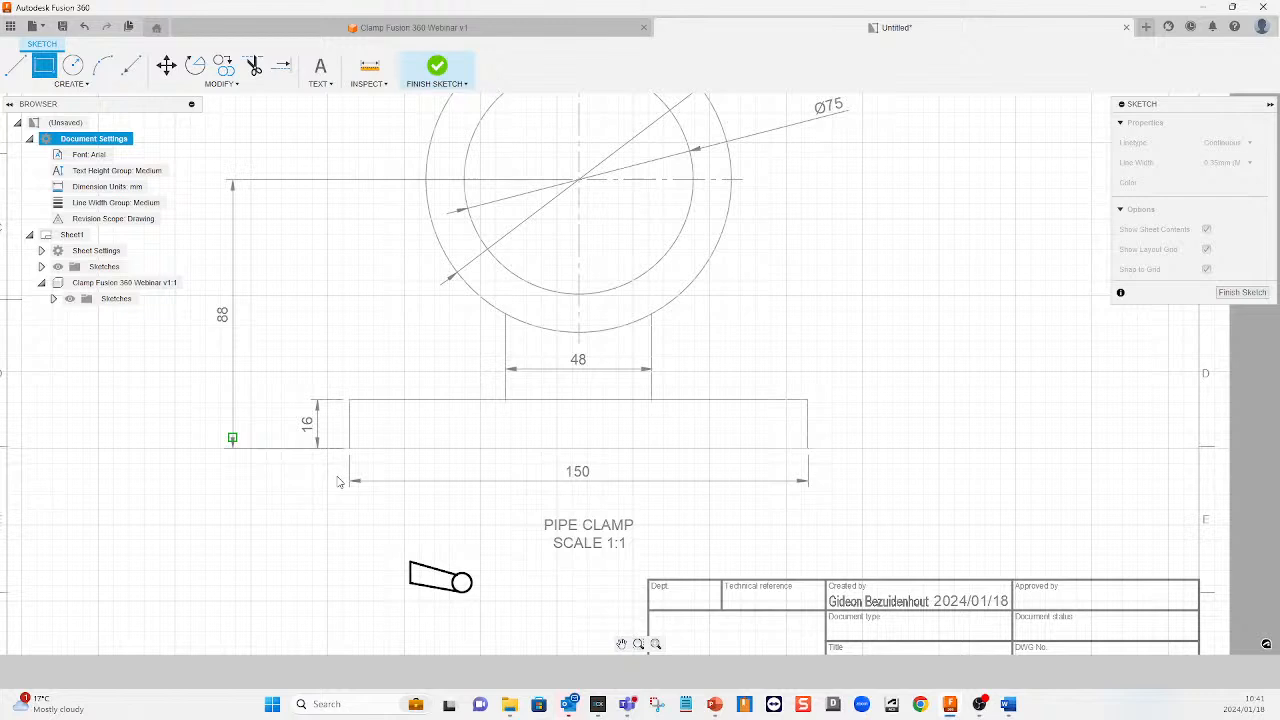
{"action": "left_click", "coordinate": [397, 540]}
{"action": "left_click", "coordinate": [485, 607]}
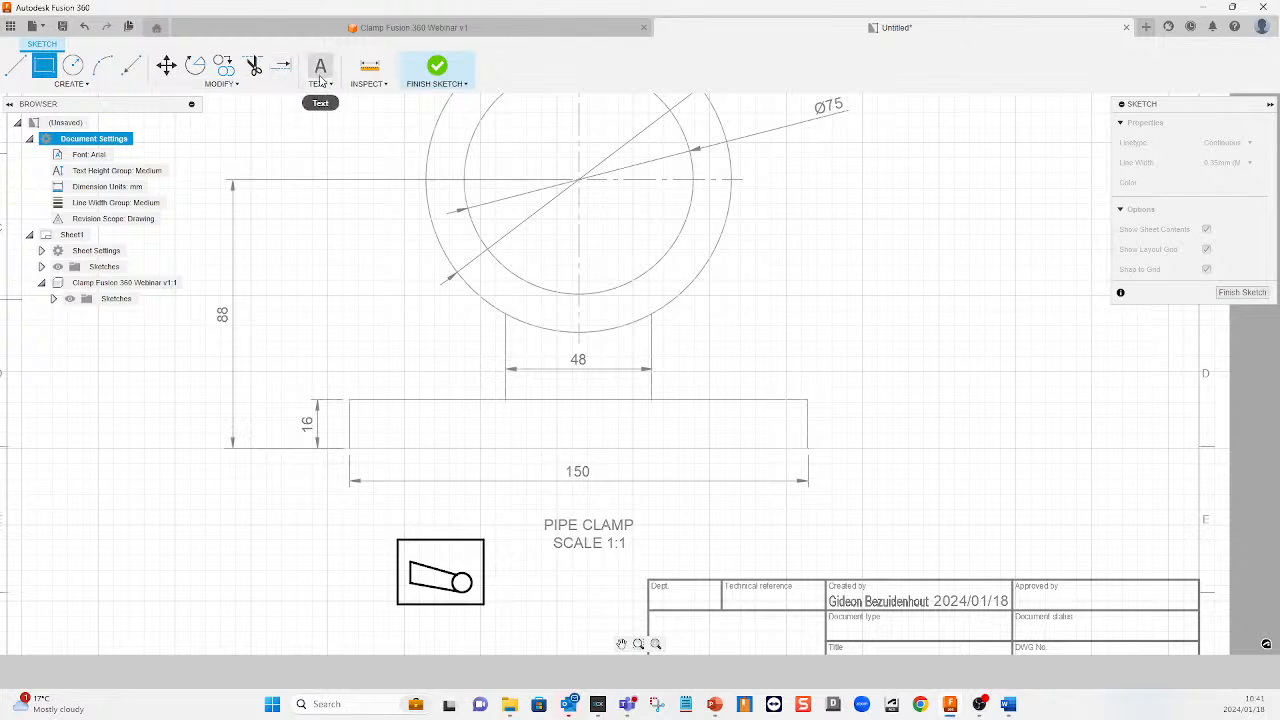
{"action": "left_click", "coordinate": [381, 85]}
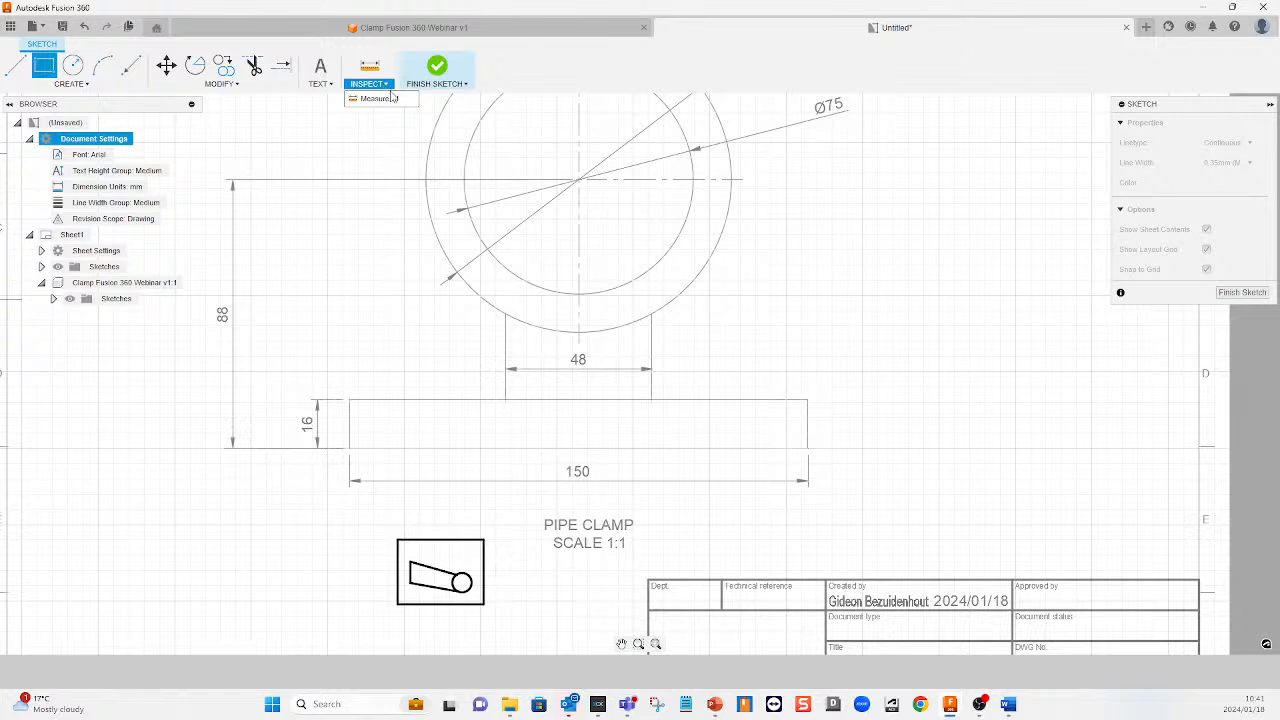
{"action": "left_click", "coordinate": [241, 86]}
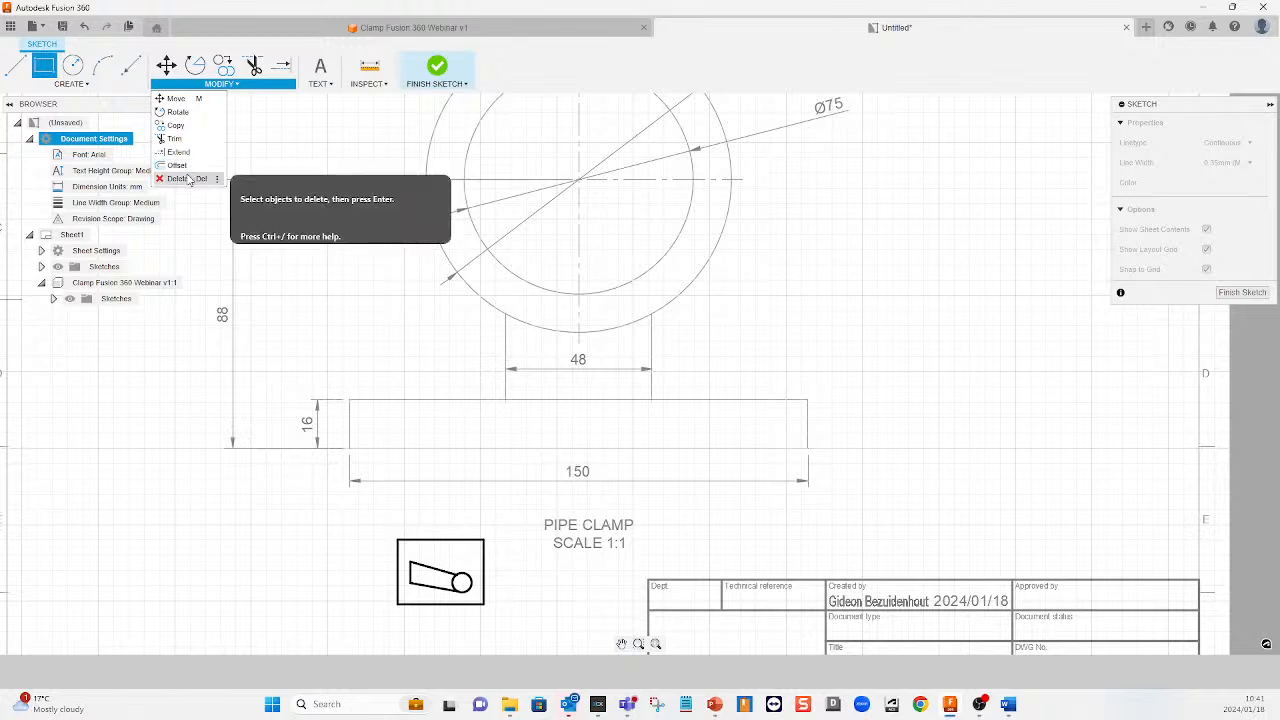
{"action": "left_click", "coordinate": [976, 285]}
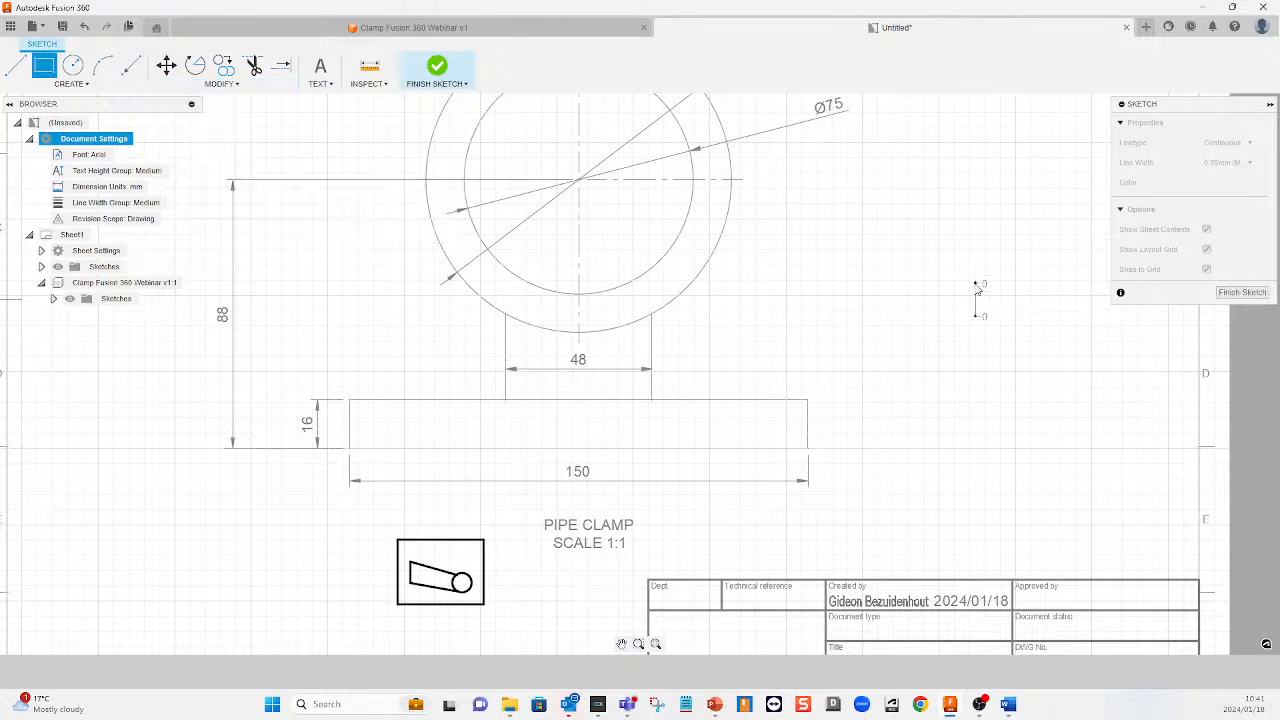
{"action": "key", "text": "Escape"}
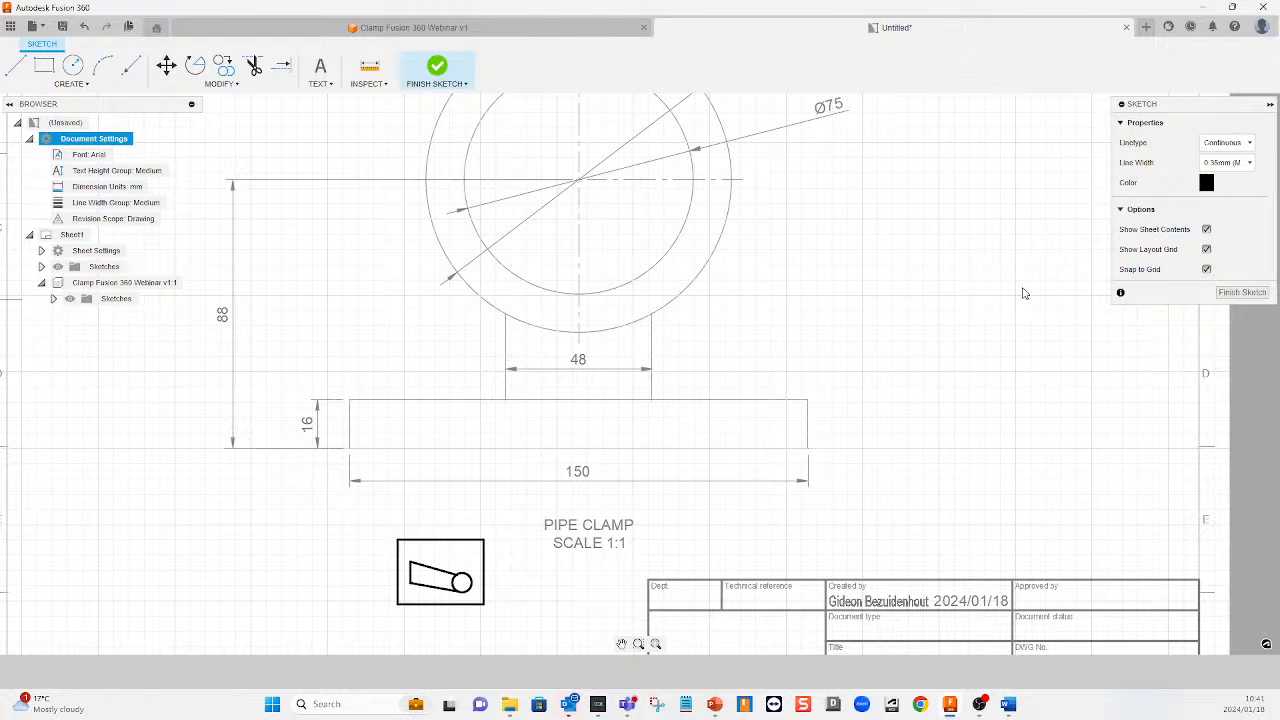
Finish the sheet sketch and delete the whole symbol sketch from the drawing
{"action": "left_click", "coordinate": [1241, 292]}
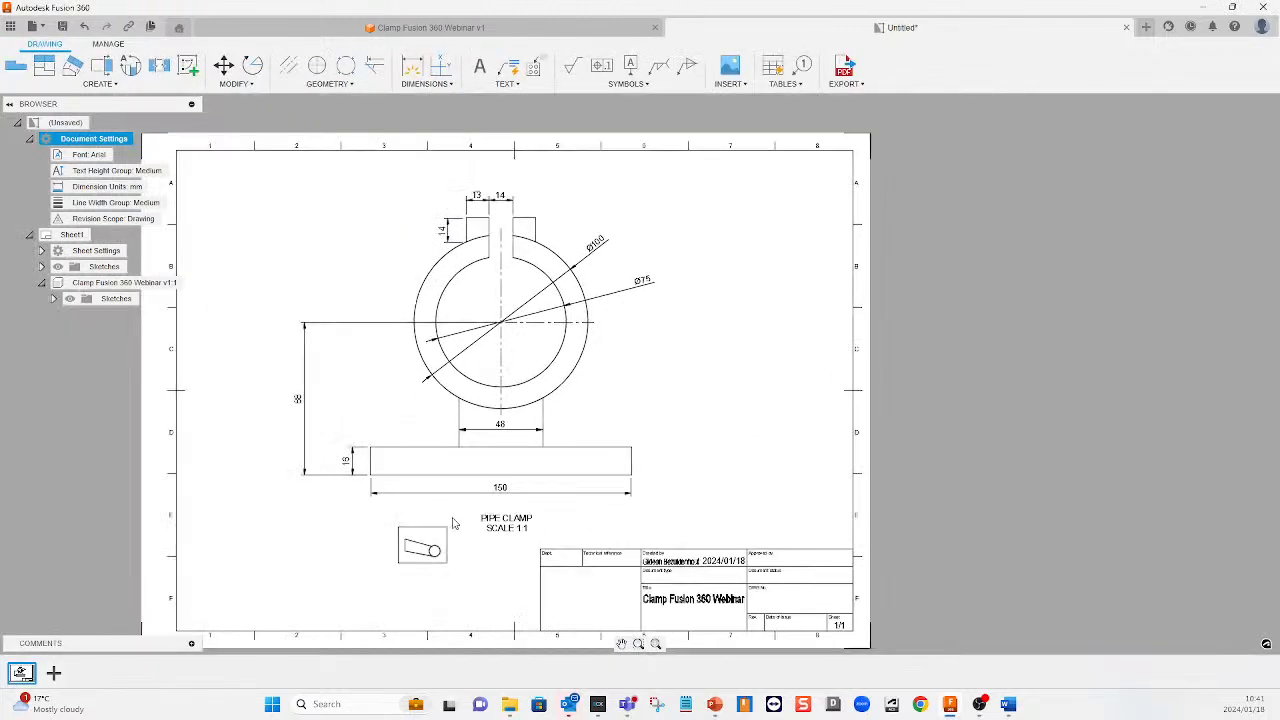
{"action": "mouse_move", "coordinate": [463, 516]}
{"action": "left_mouse_down"}
{"action": "mouse_move", "coordinate": [455, 548]}
{"action": "mouse_move", "coordinate": [368, 588]}
{"action": "mouse_move", "coordinate": [340, 514]}
{"action": "left_mouse_up"}
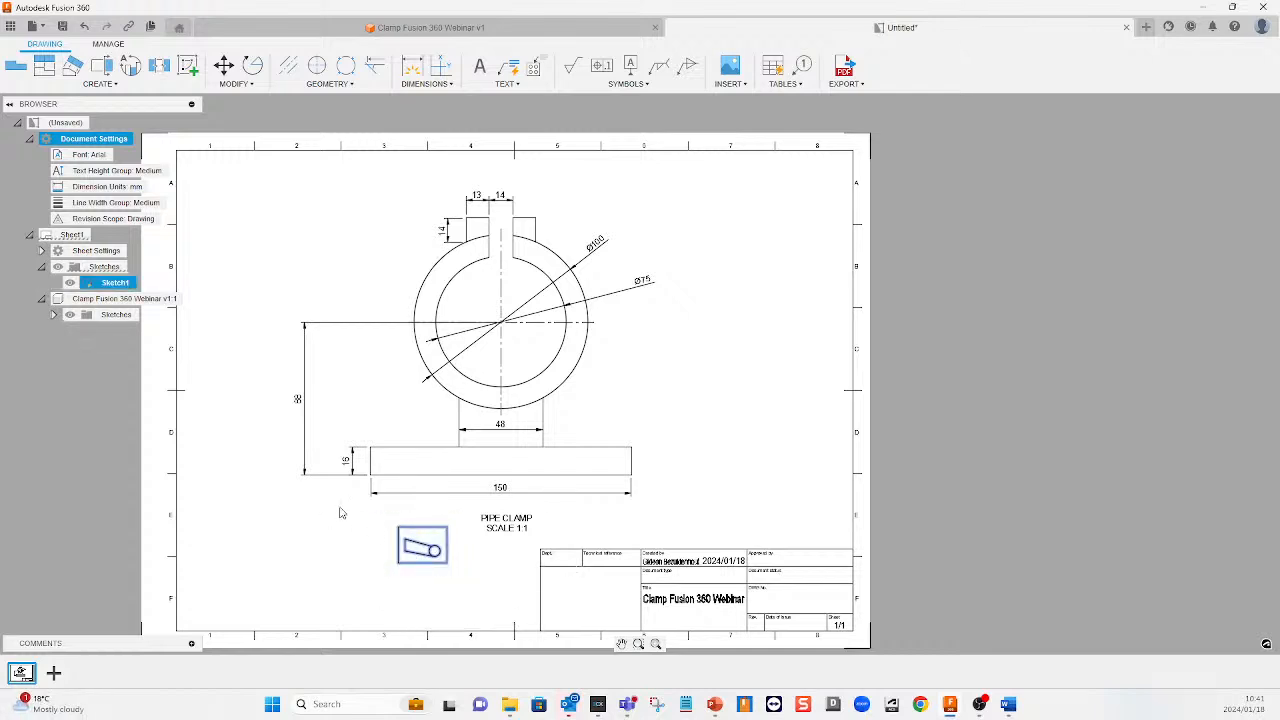
{"action": "key", "text": "Delete"}
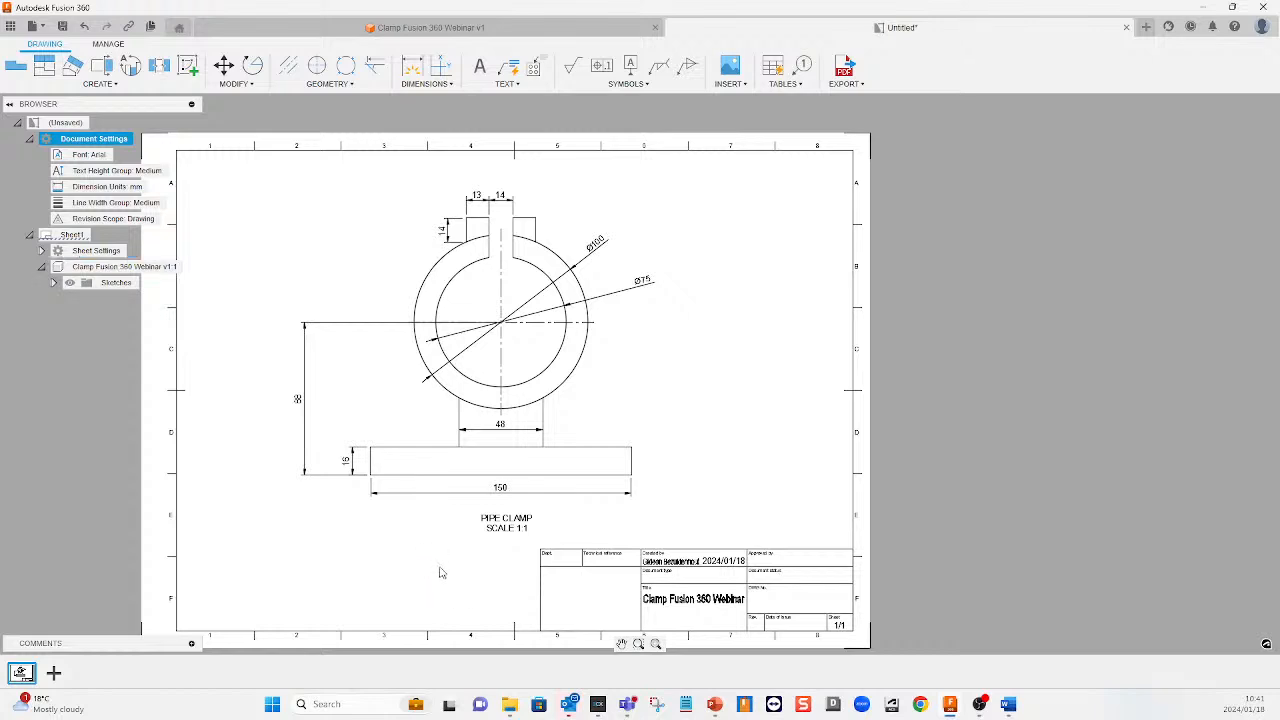